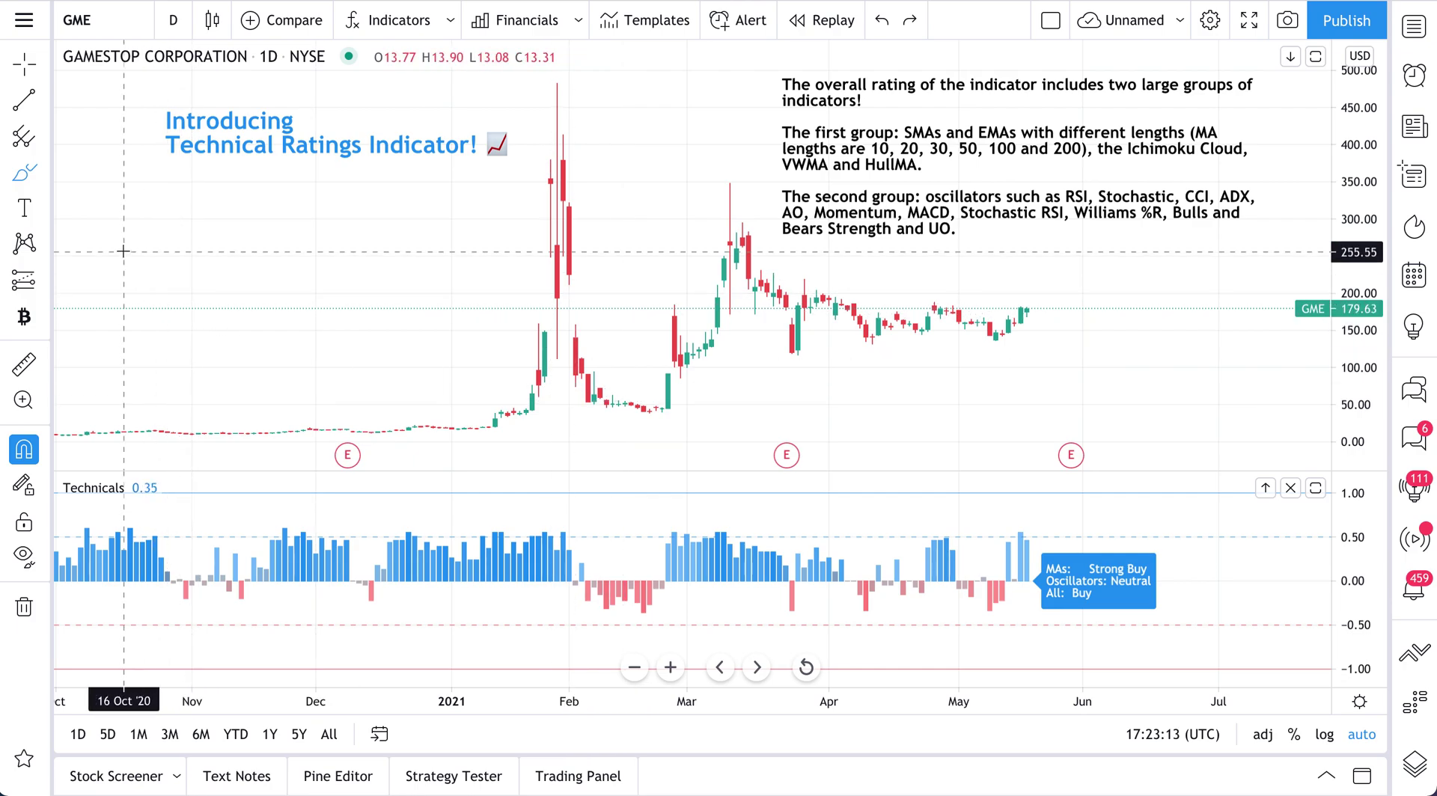
left_click(46, 176)
left_click(90, 174)
mouse_move(159, 174)
left_mouse_down()
mouse_move(460, 183)
mouse_move(215, 177)
mouse_move(432, 202)
left_mouse_up()
key("ctrl+z")
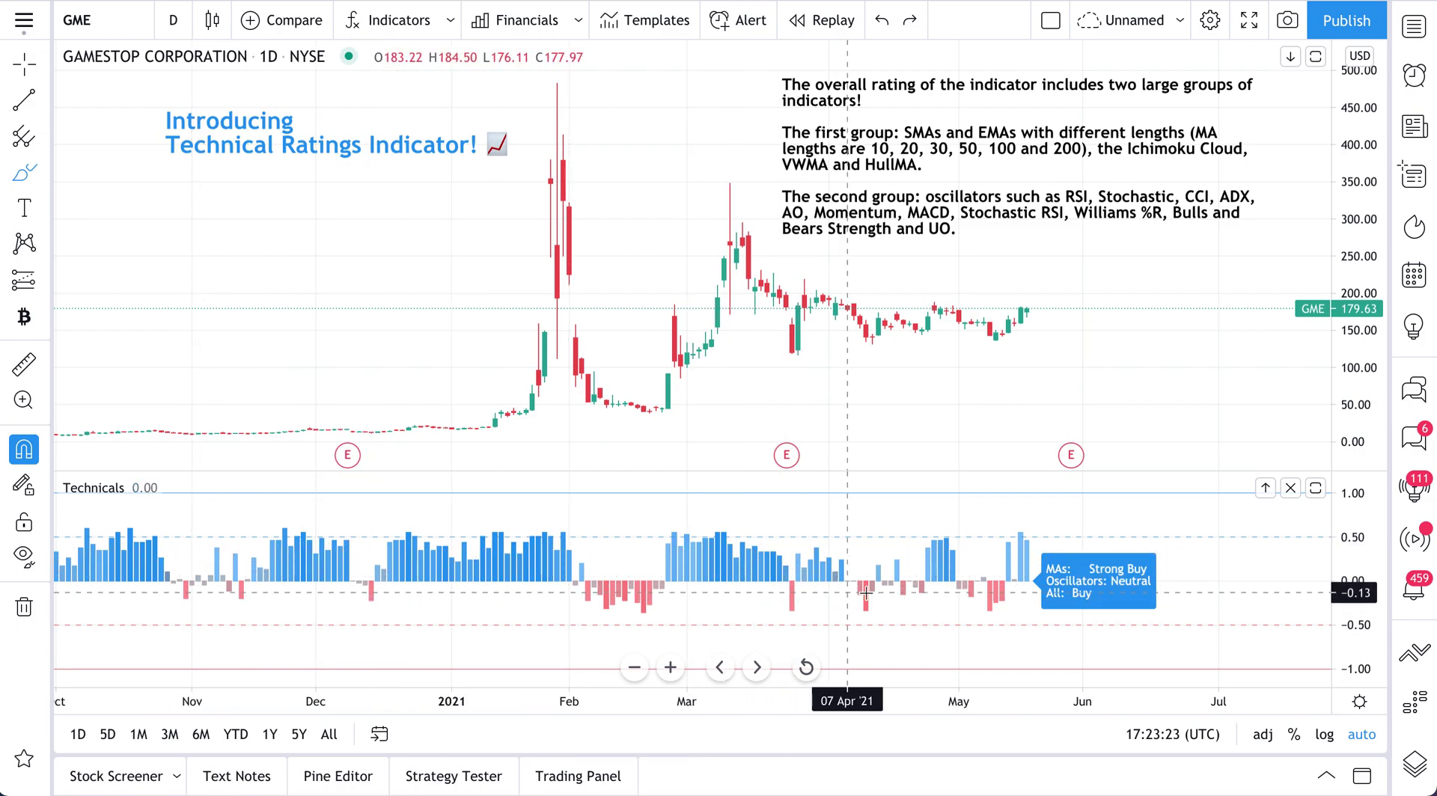
Step: Remove the Technicals indicator from the GME chart
scroll(866, 592, "down", 5)
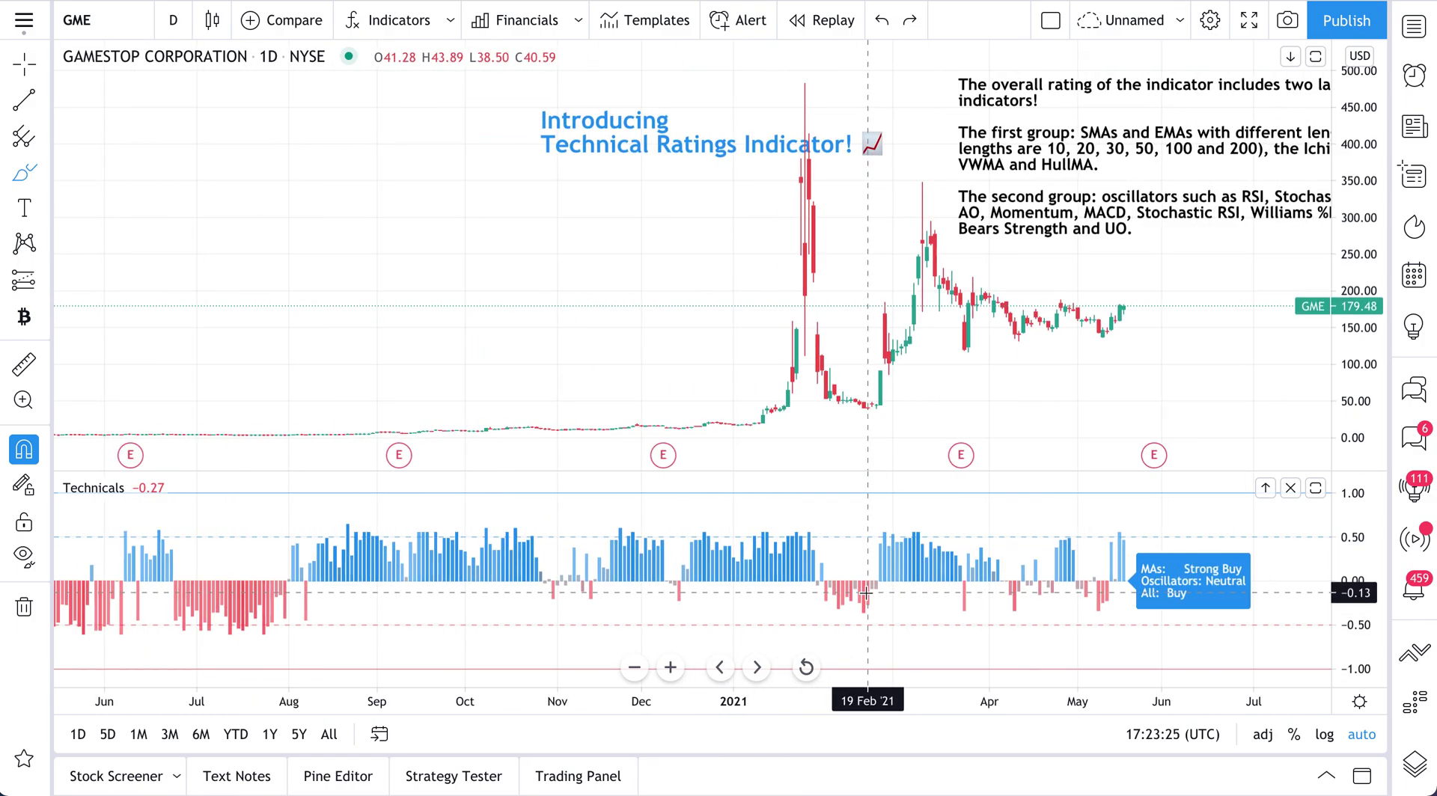
scroll(866, 592, "up", 5)
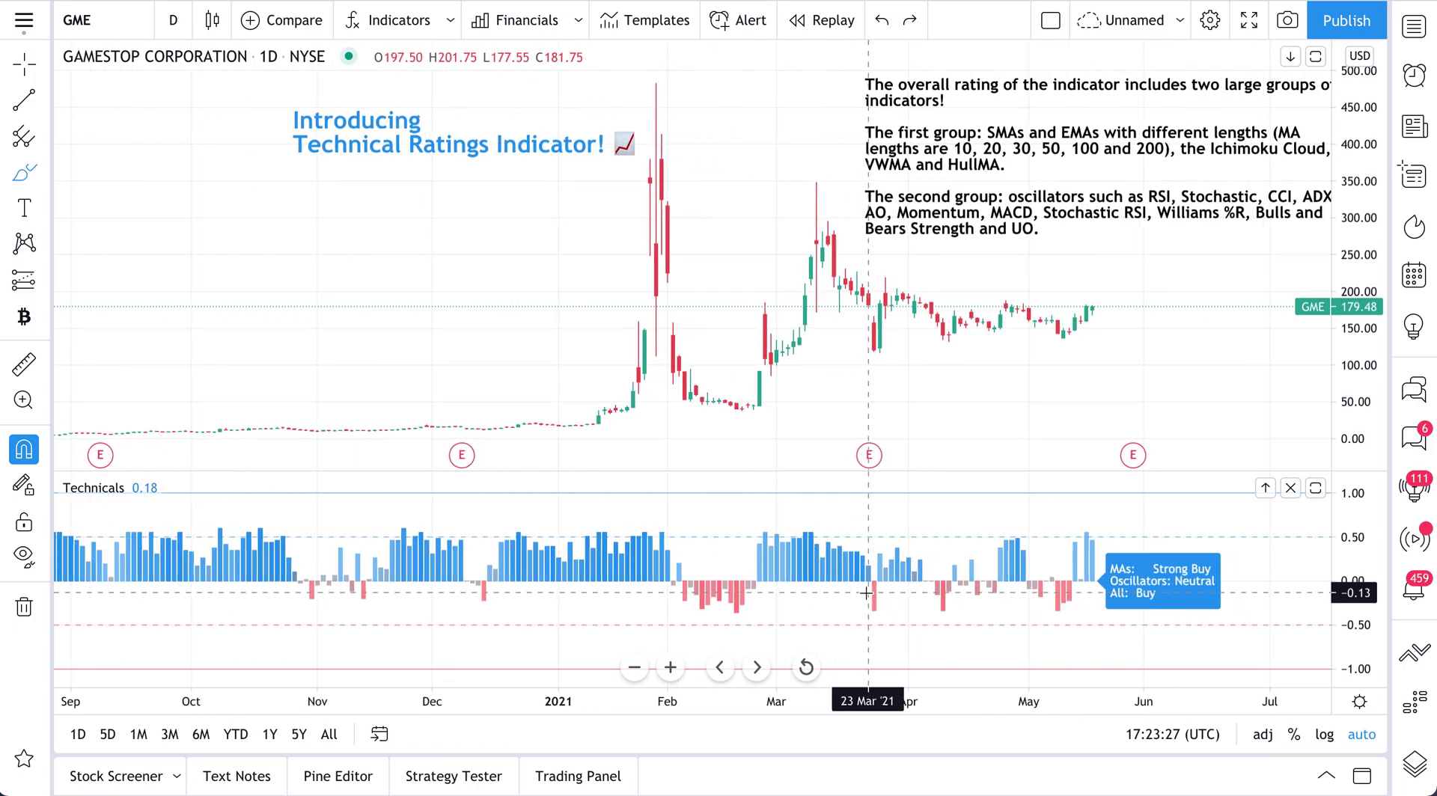
scroll(866, 592, "down", 1)
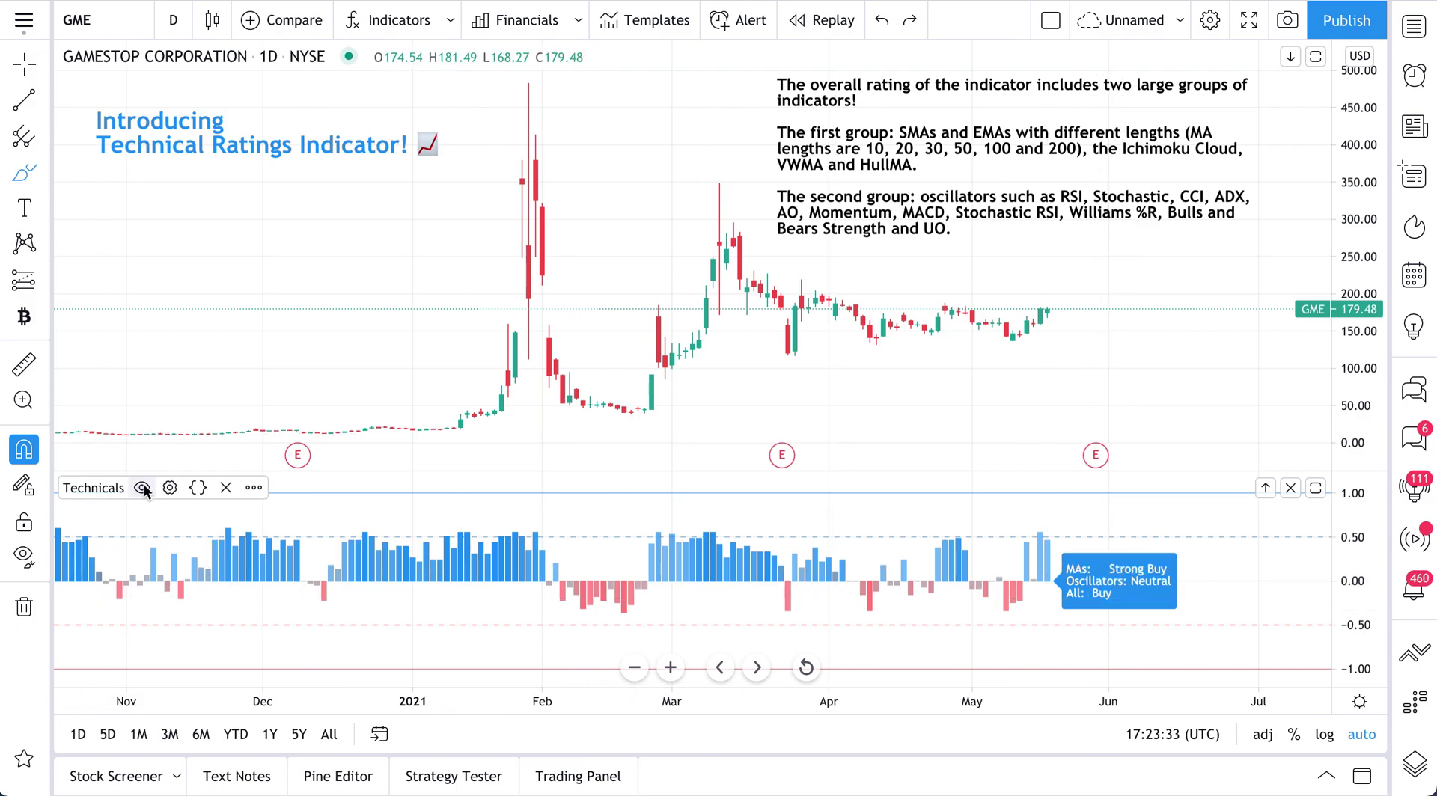
left_click(222, 487)
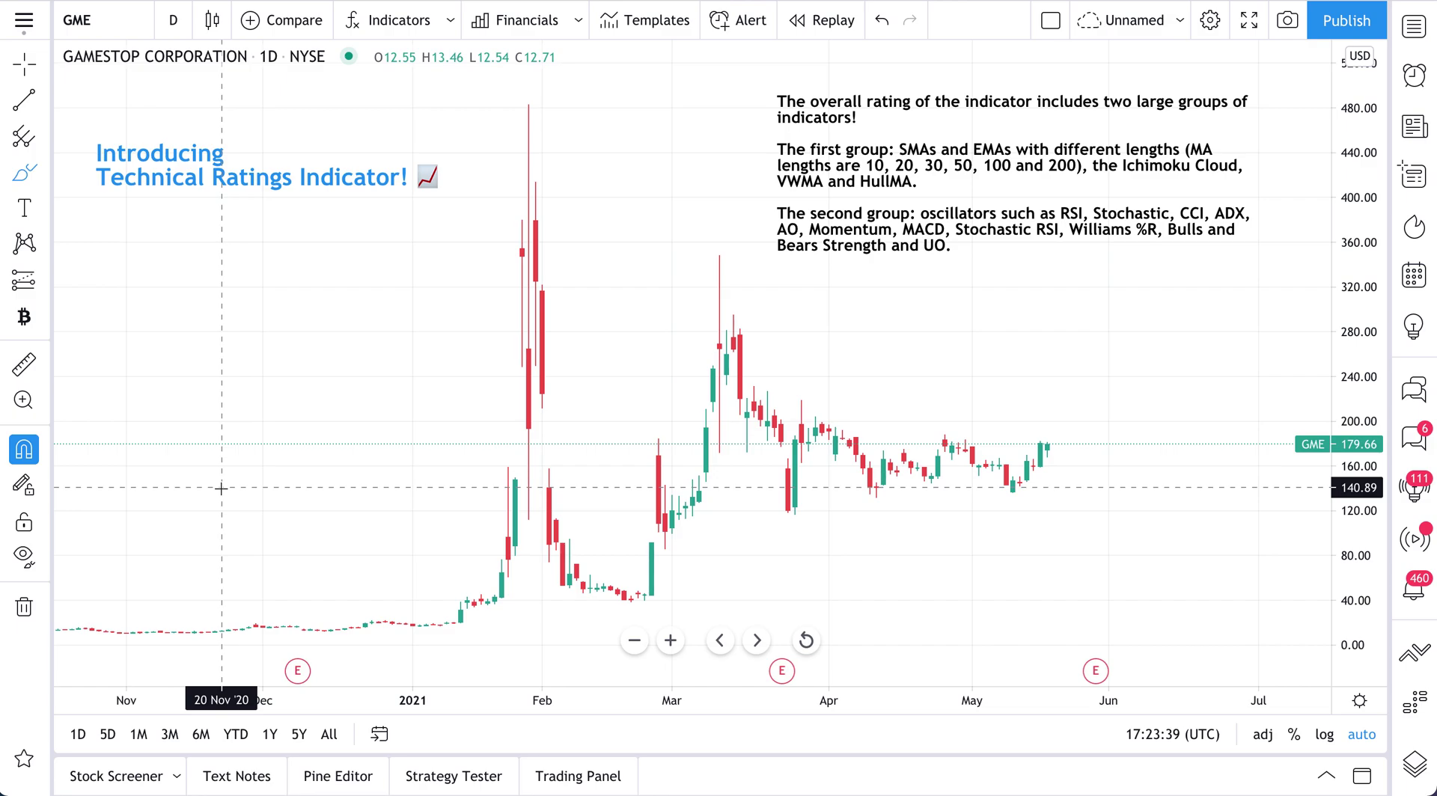
Step: Search the indicator library for "techni" and clear the search
left_click(381, 29)
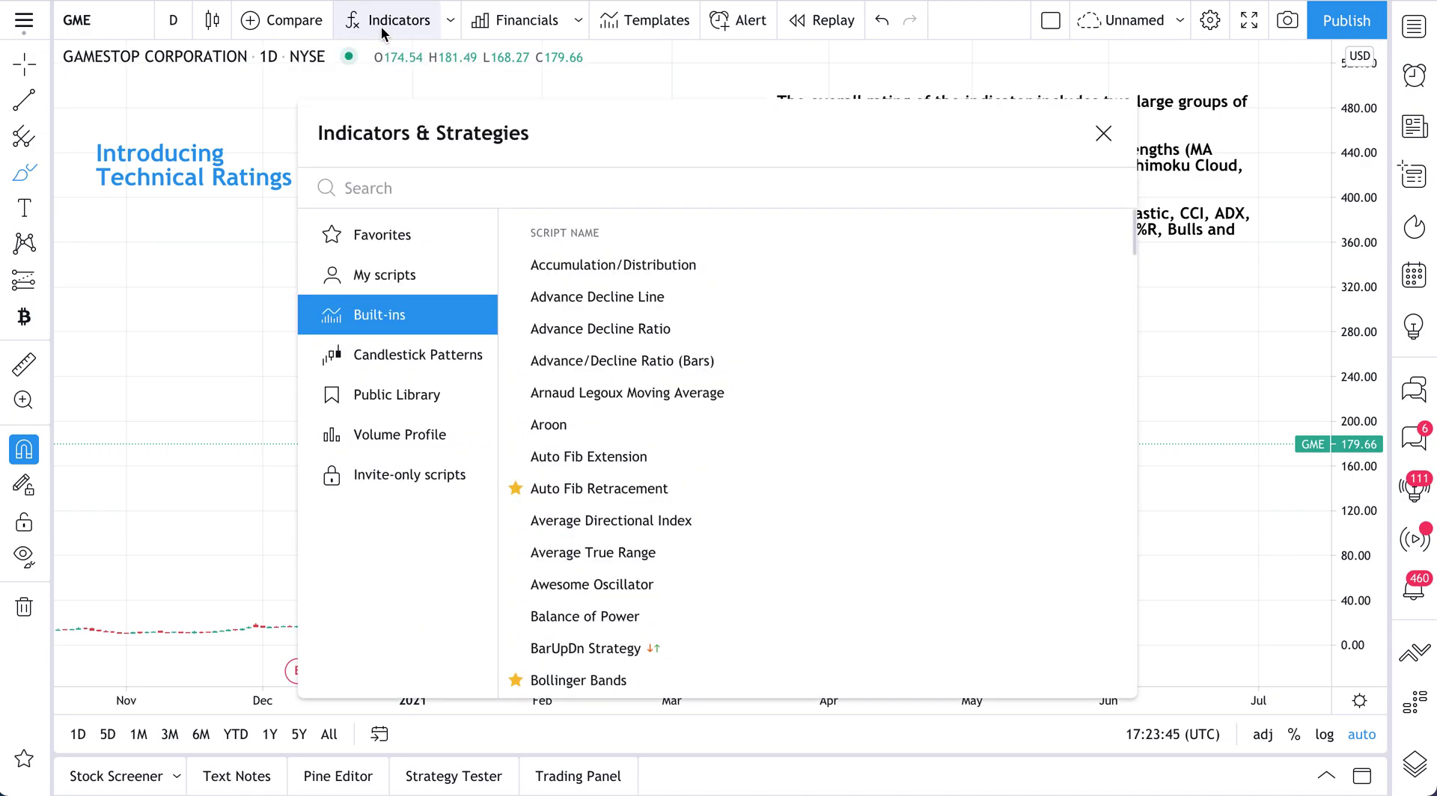
type("techni")
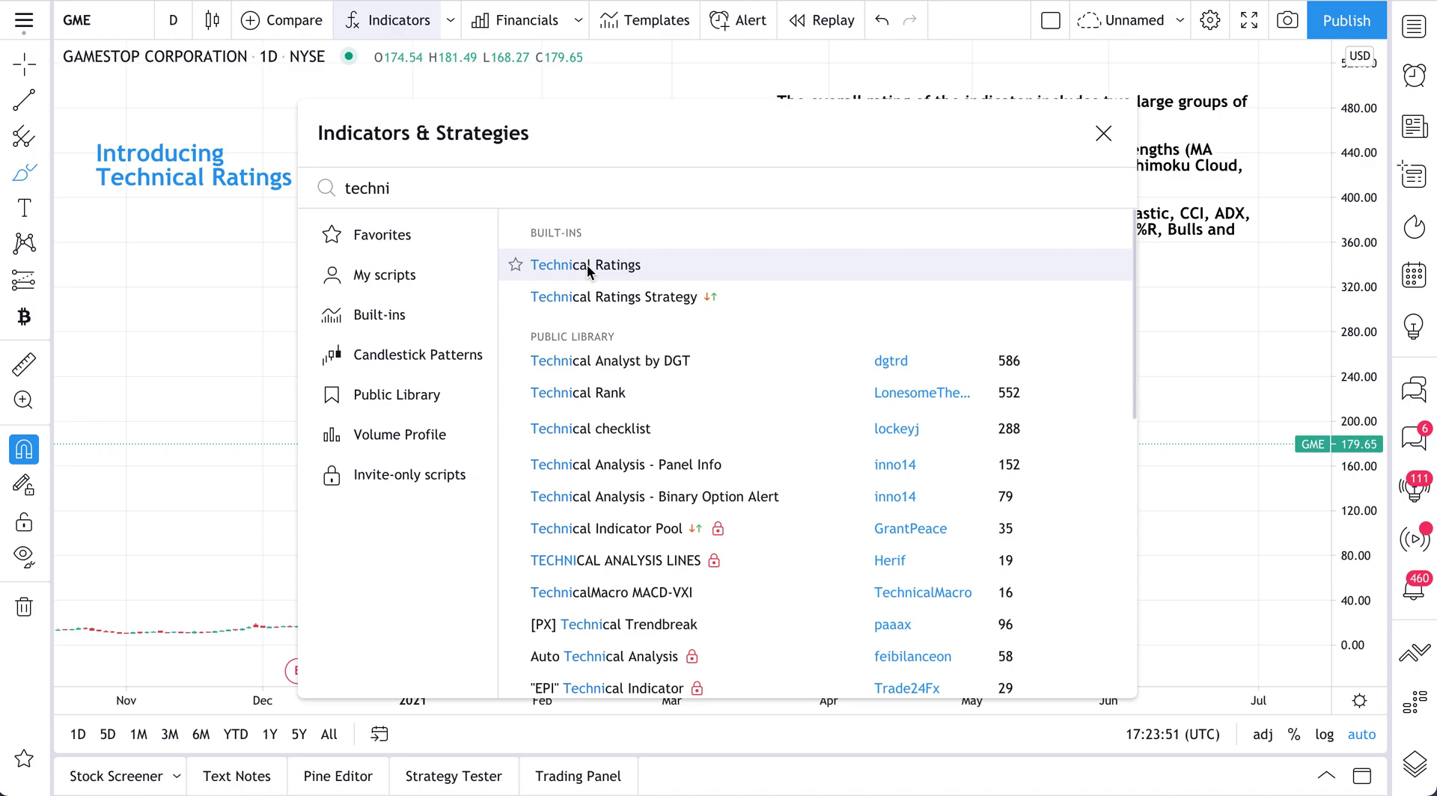
key("BackSpace")
key("BackSpace")
key("BackSpace")
key("BackSpace")
key("BackSpace")
key("BackSpace")
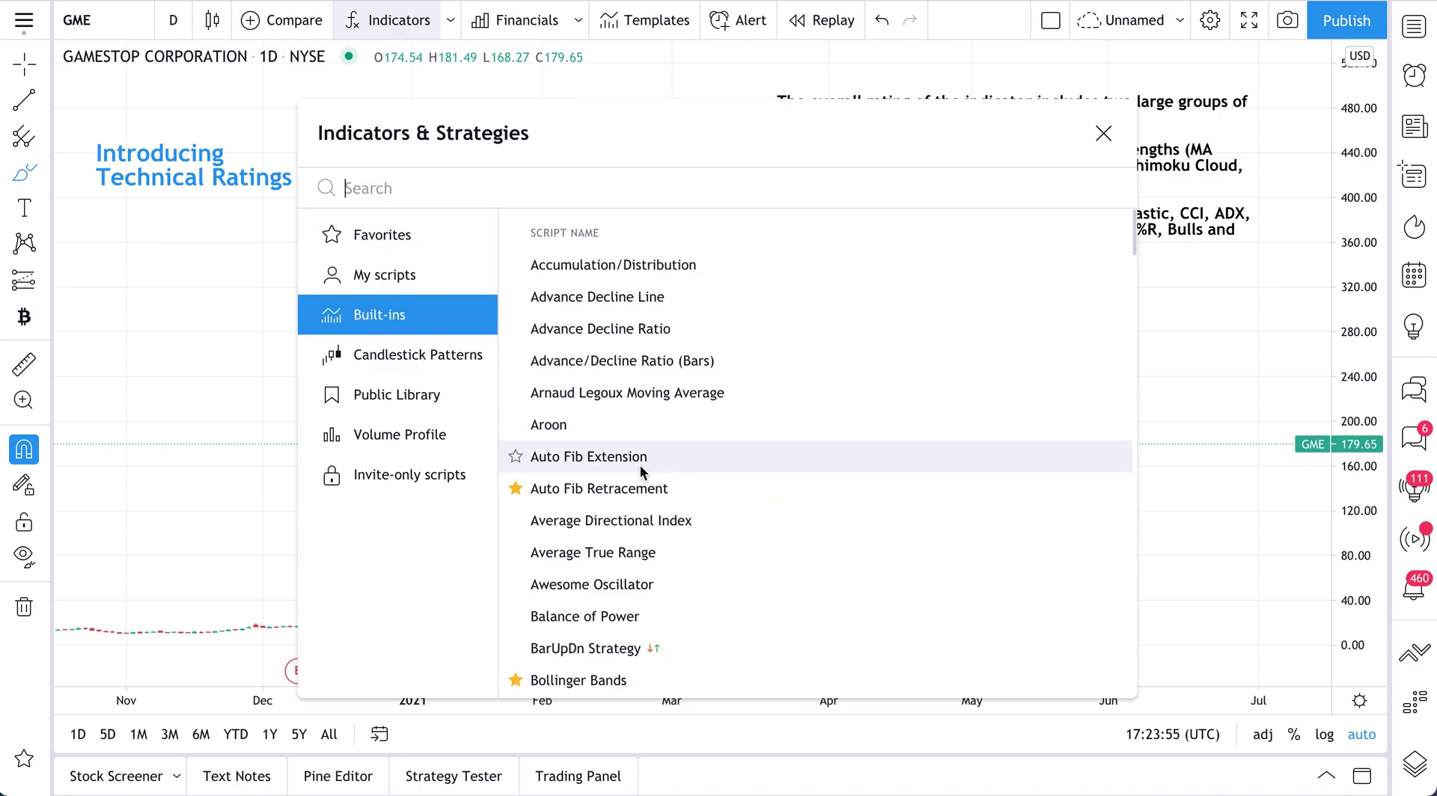
Step: Look through the built-in scripts down to Technical Ratings, as well as the scripts in the Public Library
scroll(642, 486, "down", 10)
scroll(552, 626, "down", 15)
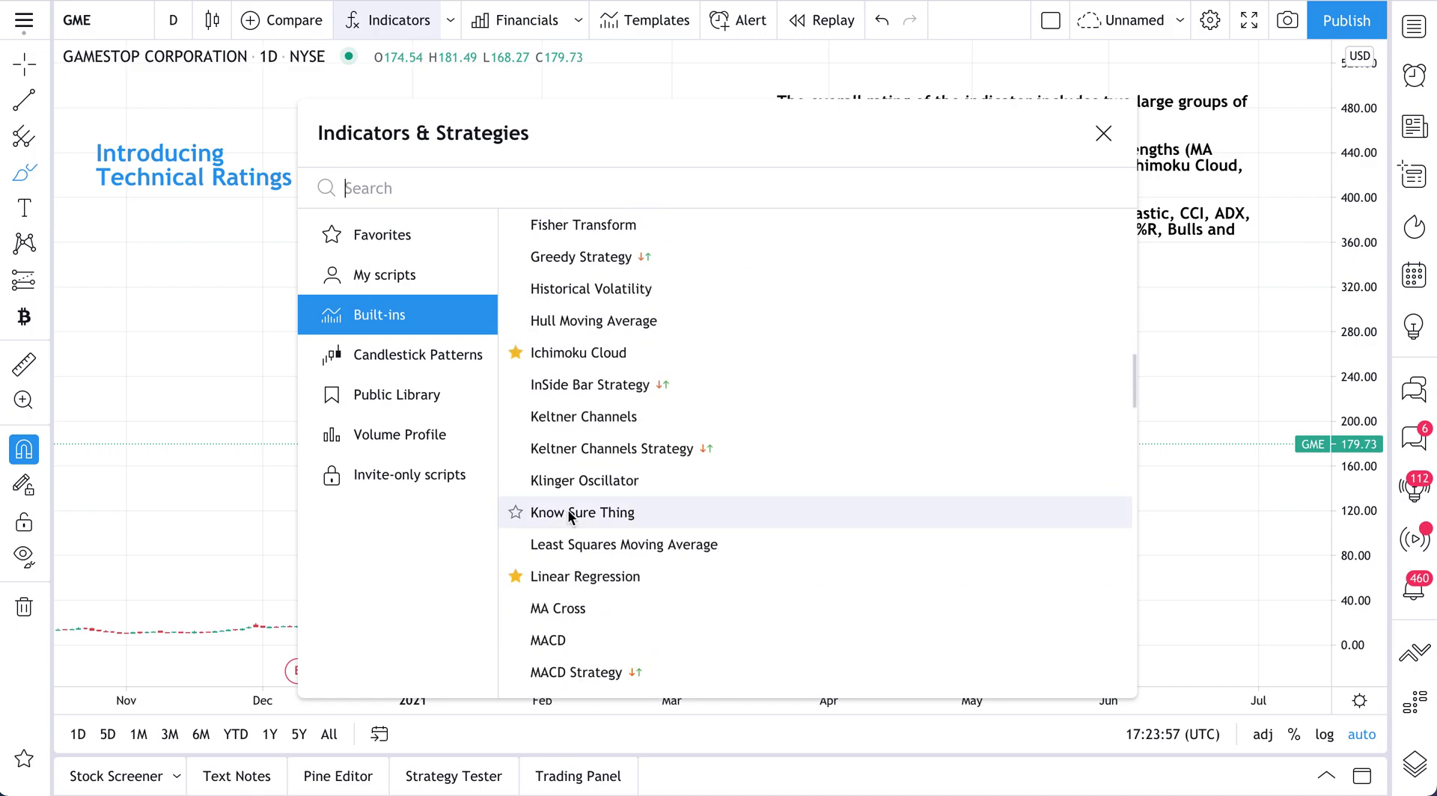
scroll(587, 560, "down", 10)
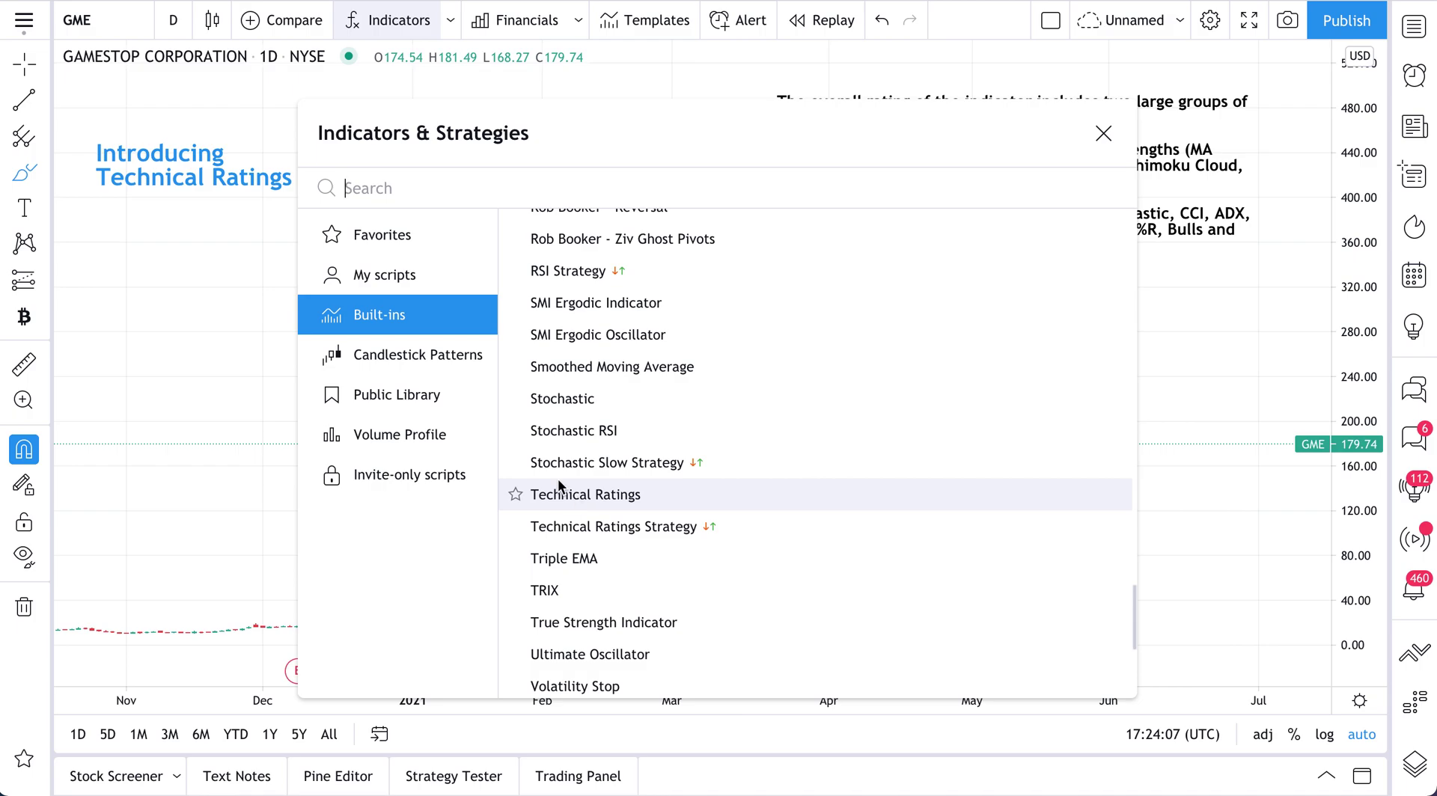
left_click(397, 393)
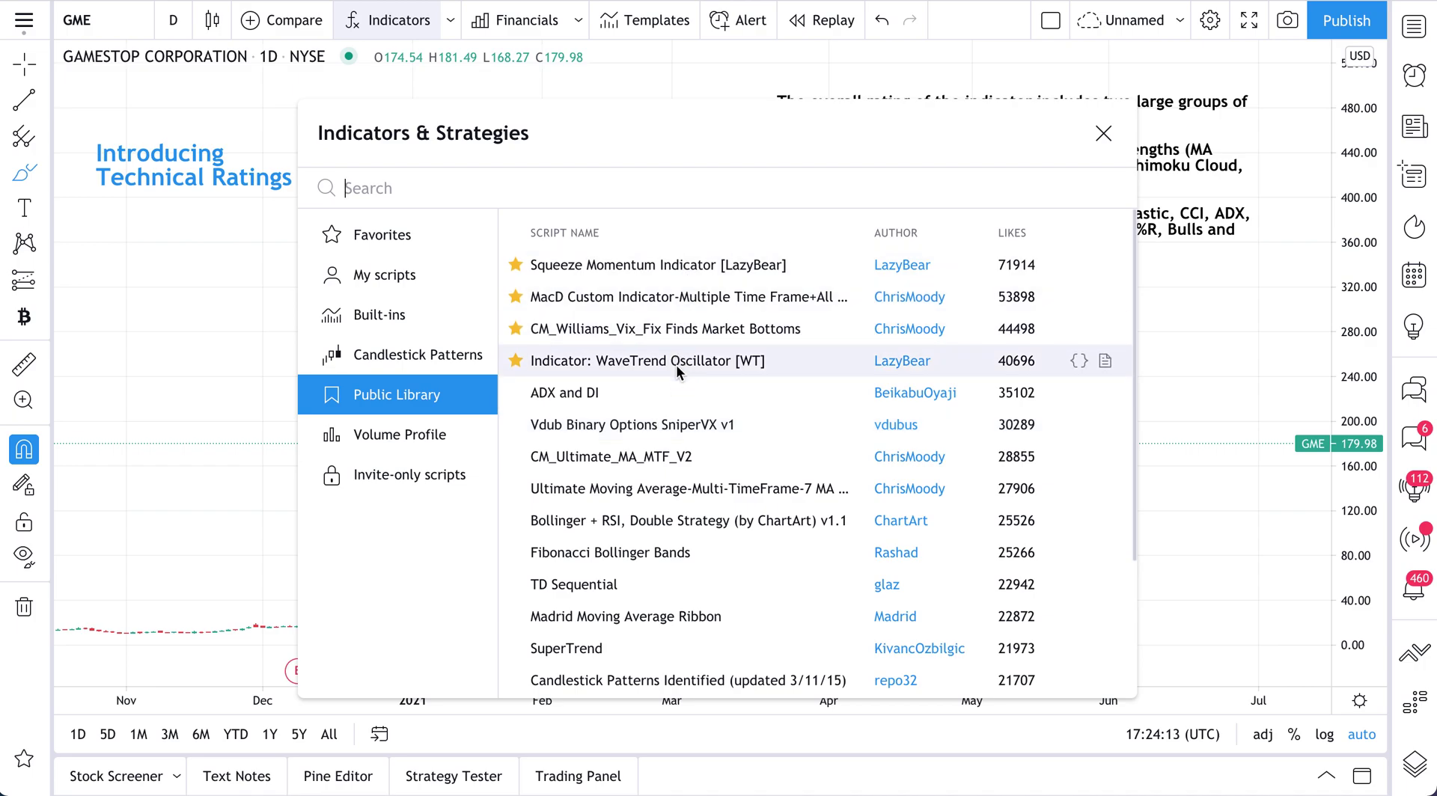
scroll(666, 483, "down", 5)
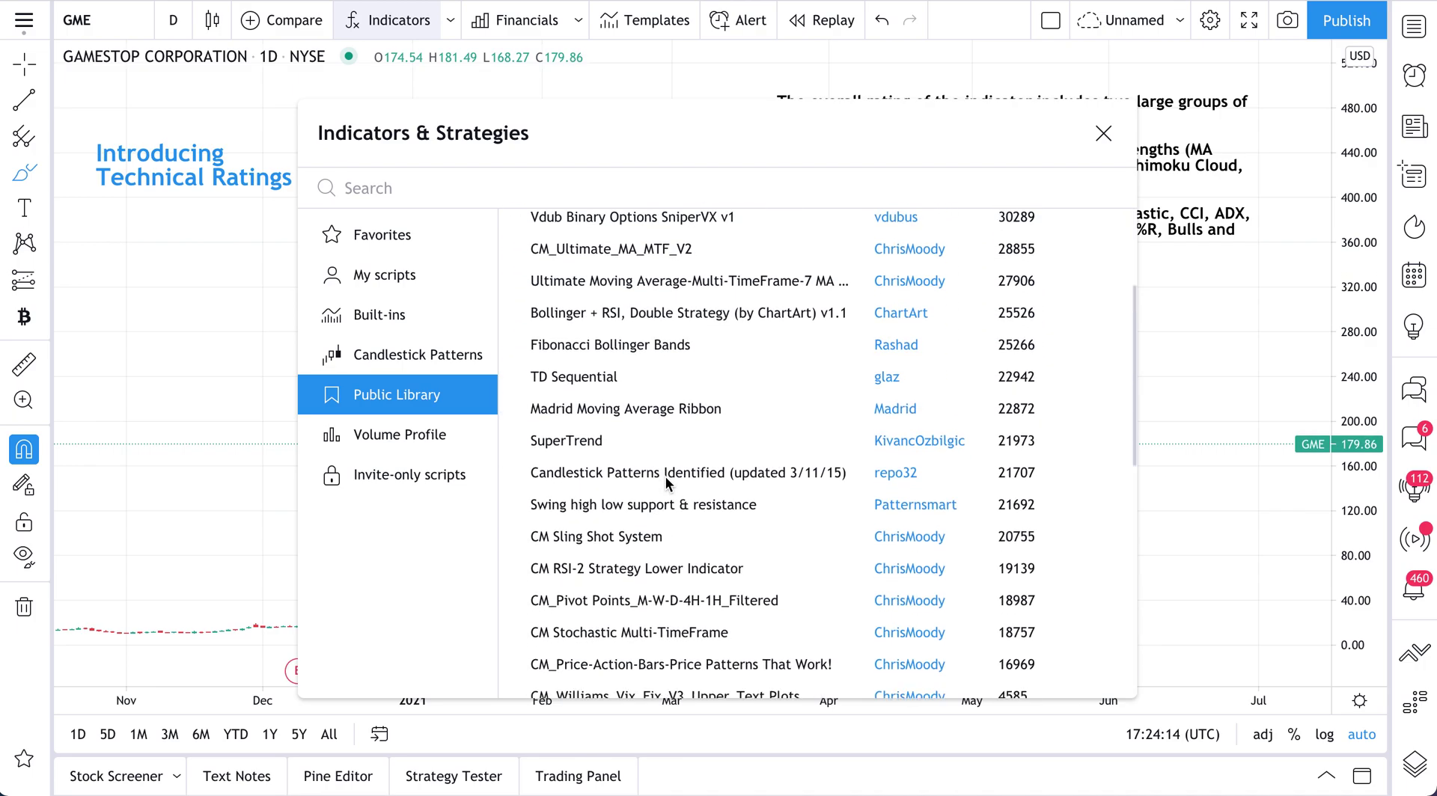
scroll(666, 475, "down", 4)
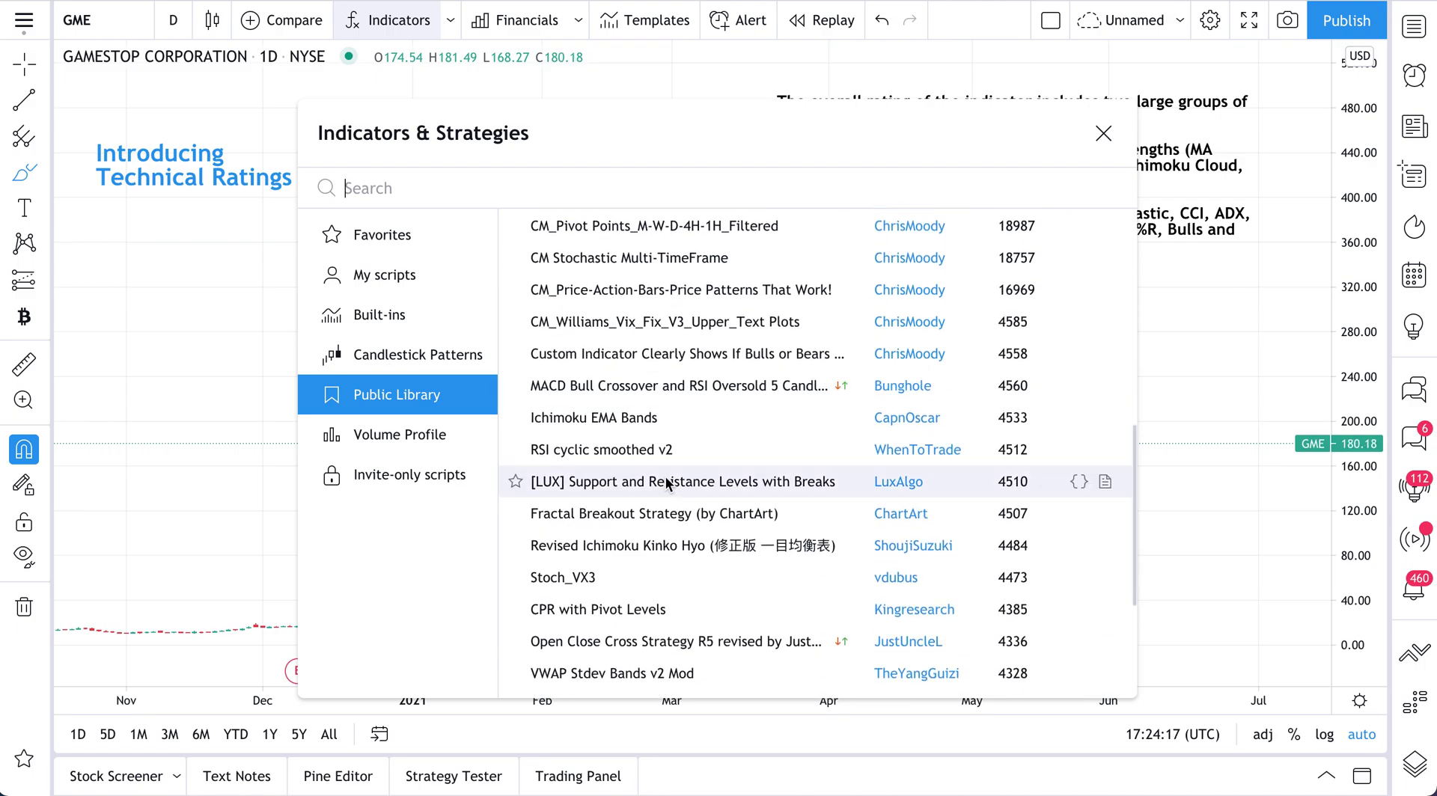
Step: Find the built-in Technical Ratings indicator by searching for "tech" and add it to the GME chart
left_click(395, 317)
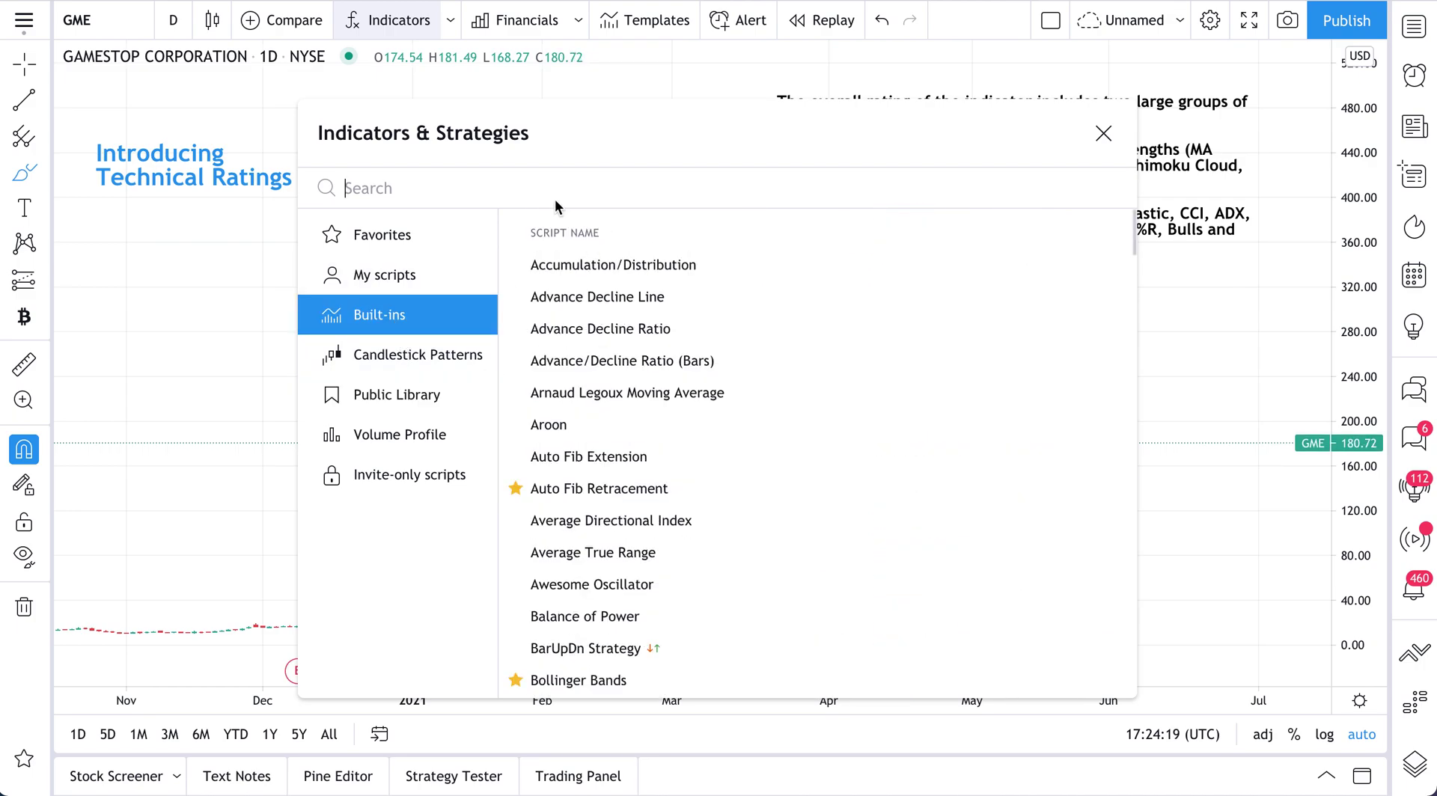
type("tech")
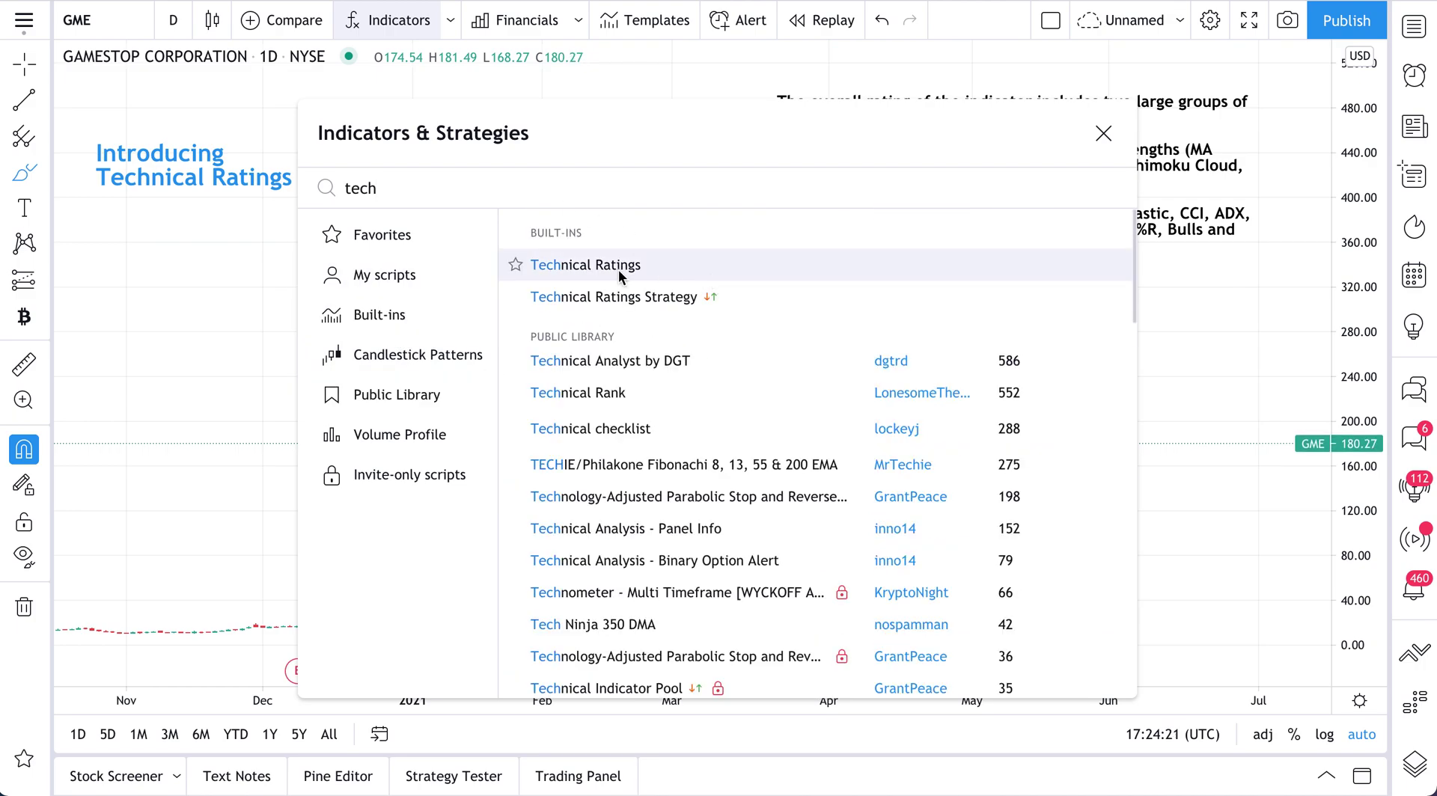
left_click(590, 274)
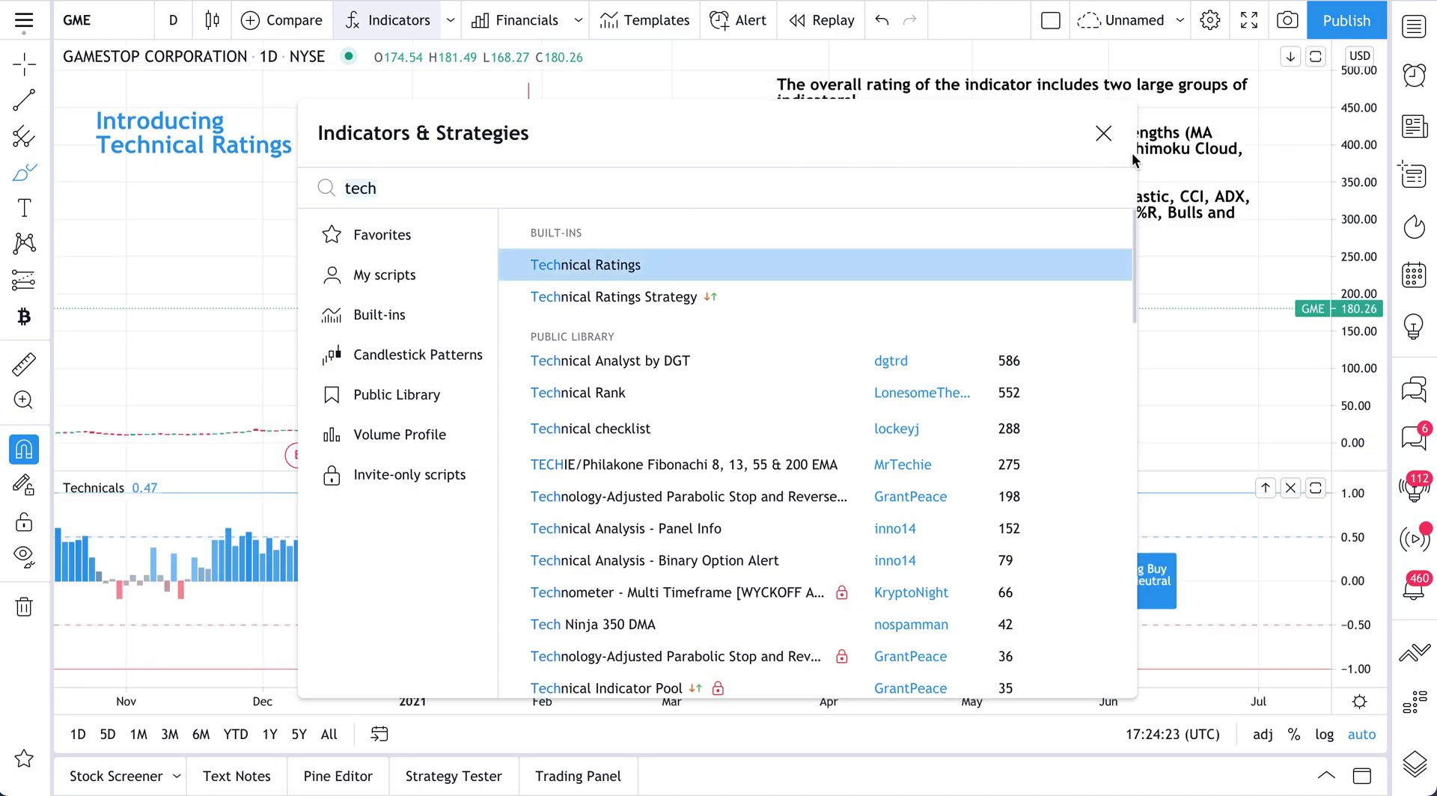
left_click(1104, 137)
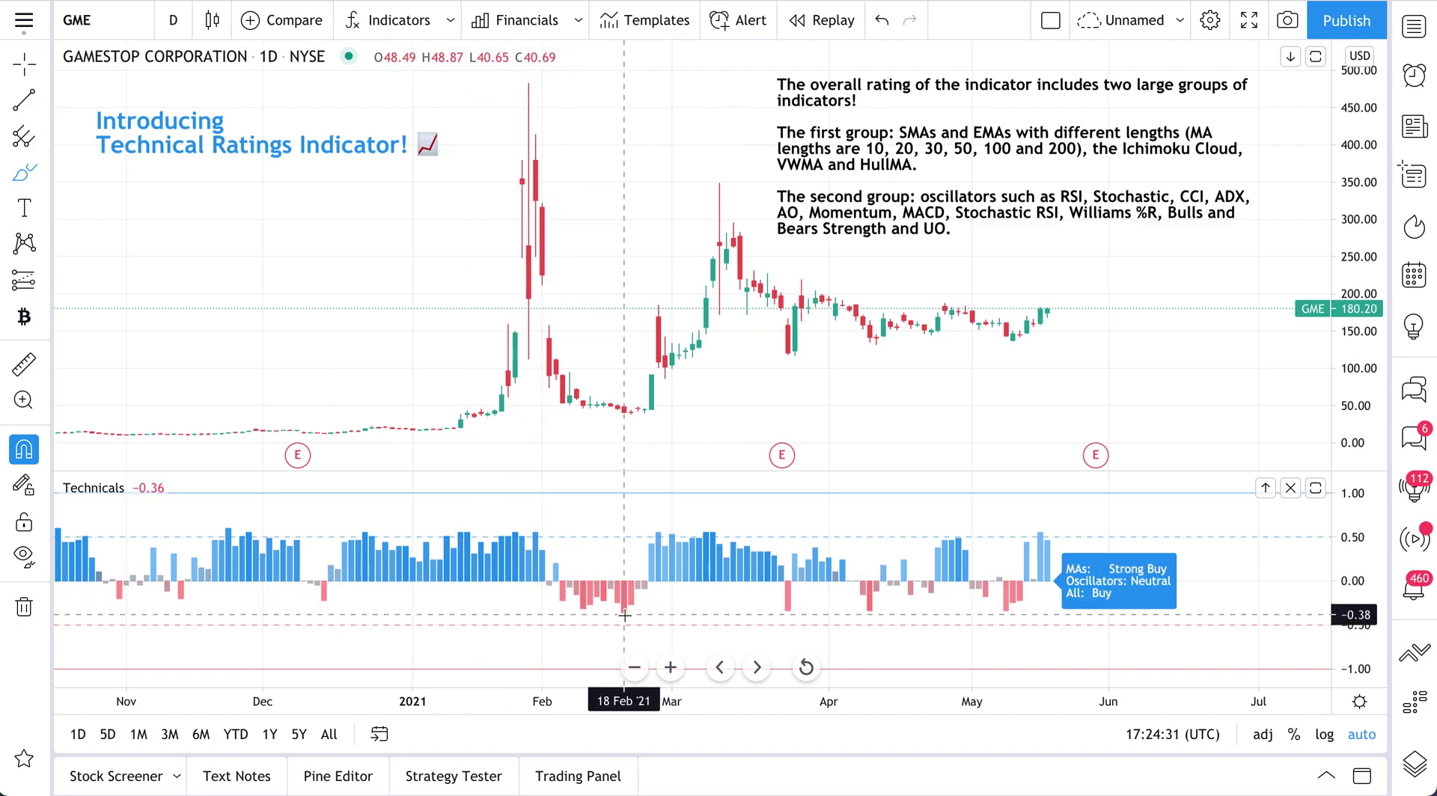
Step: Circle the early March 2021 peak and the mid-February 2021 trough of the Technicals histogram with the Brush, undoing each mark
mouse_move(686, 533)
left_mouse_down()
mouse_move(709, 517)
mouse_move(721, 532)
mouse_move(707, 514)
left_mouse_up()
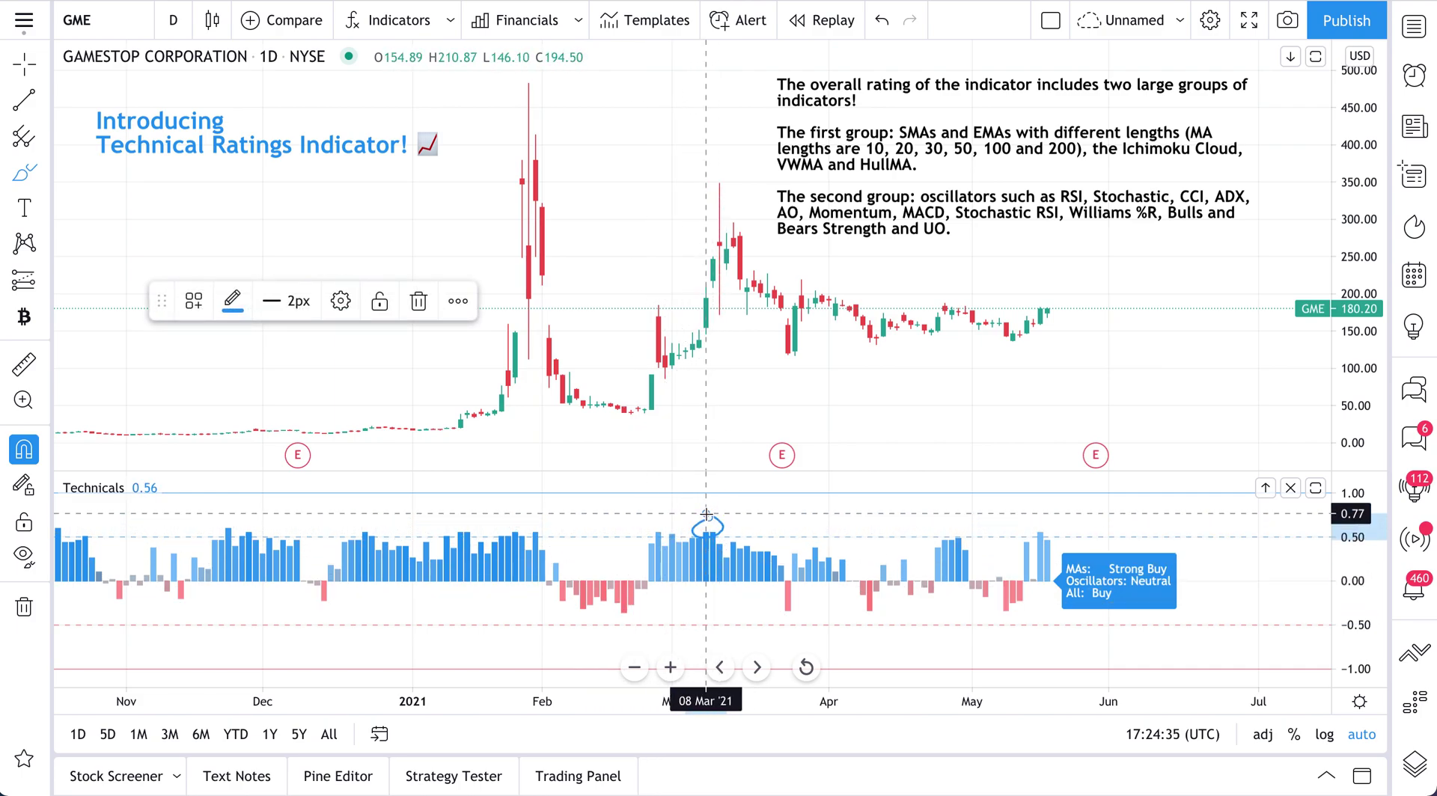
key("ctrl+z")
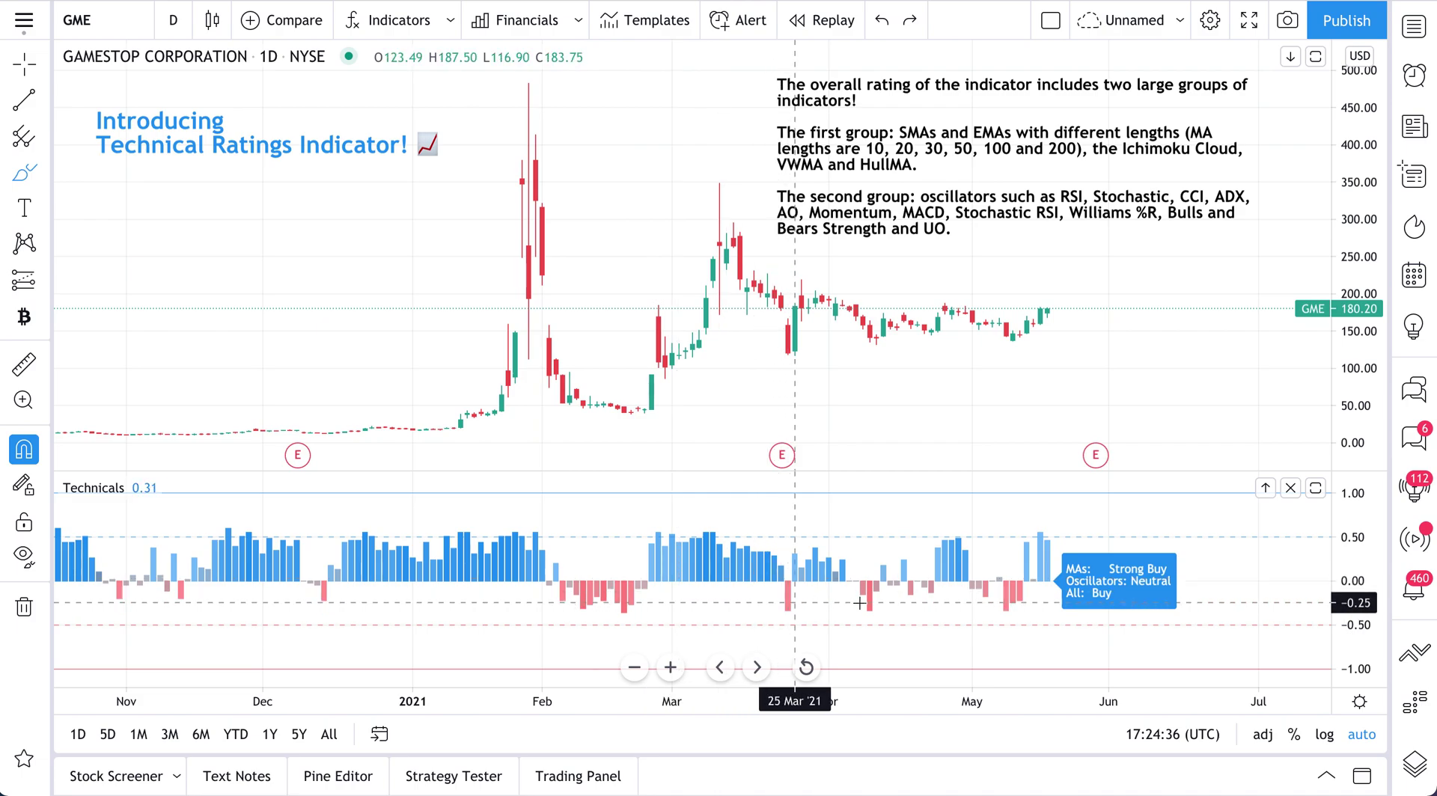
mouse_move(632, 609)
left_mouse_down()
mouse_move(609, 600)
mouse_move(638, 616)
mouse_move(625, 606)
left_mouse_up()
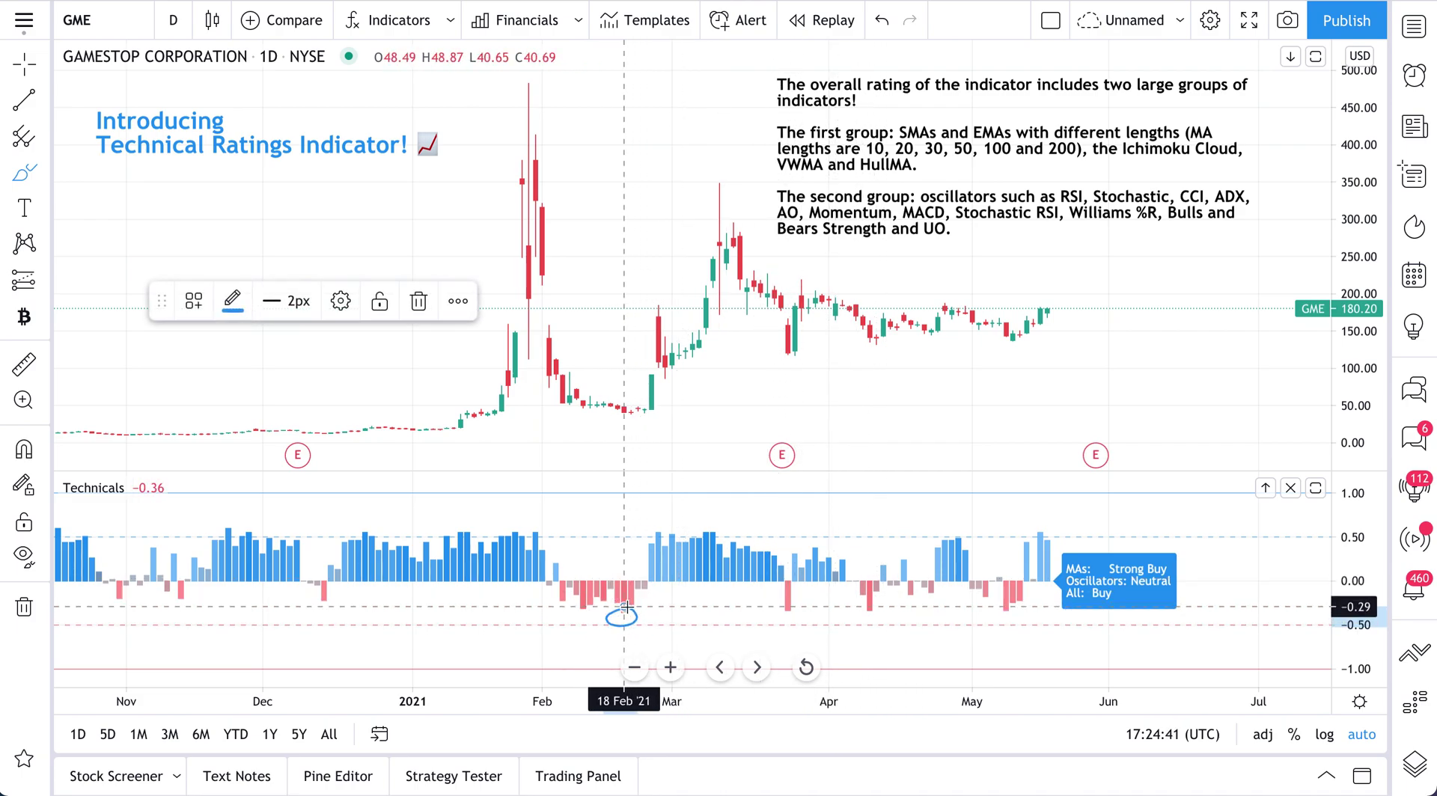
key("ctrl+z")
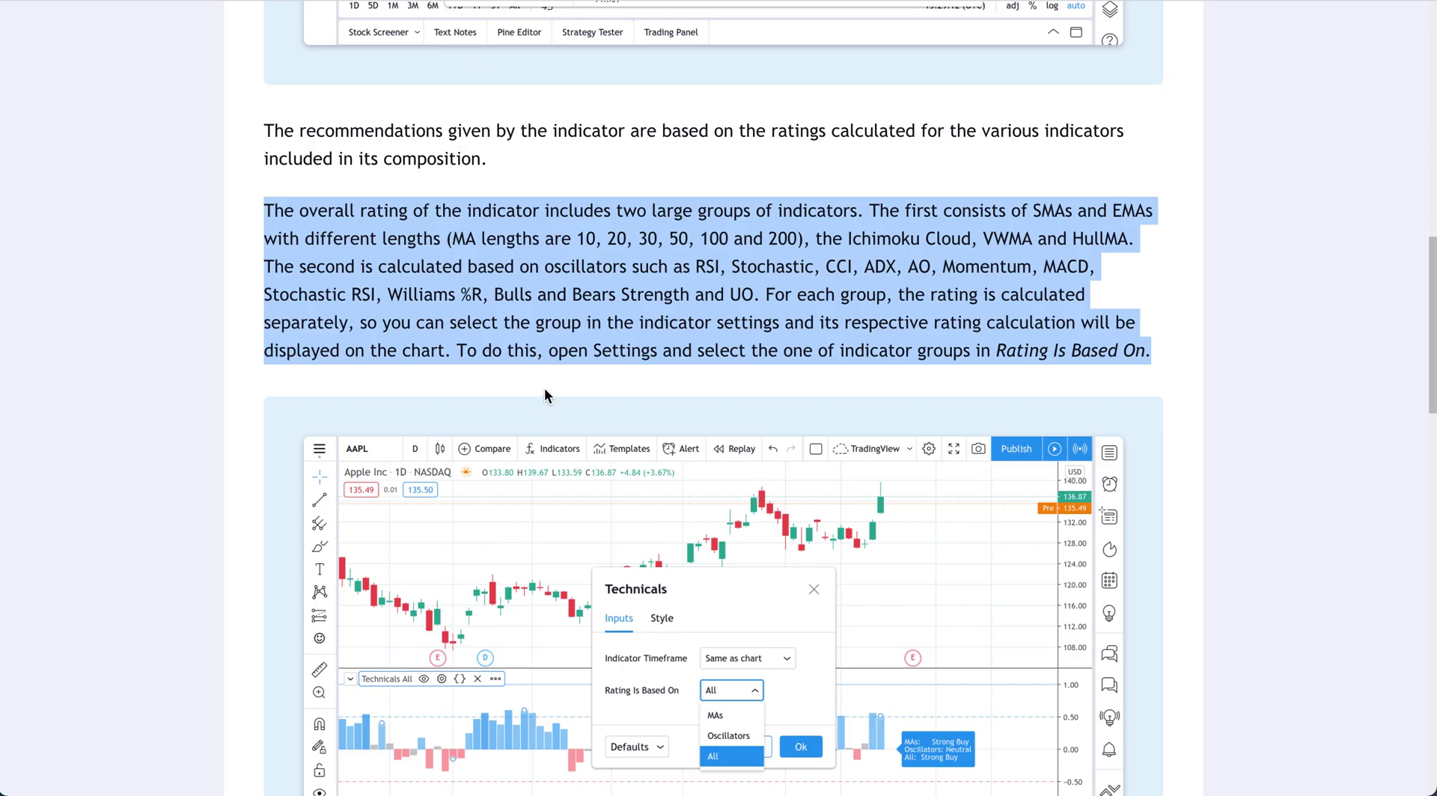
Step: Review the Technical Ratings blog article from its title to the paragraph on how the overall rating is composed
scroll(531, 304, "up", 10)
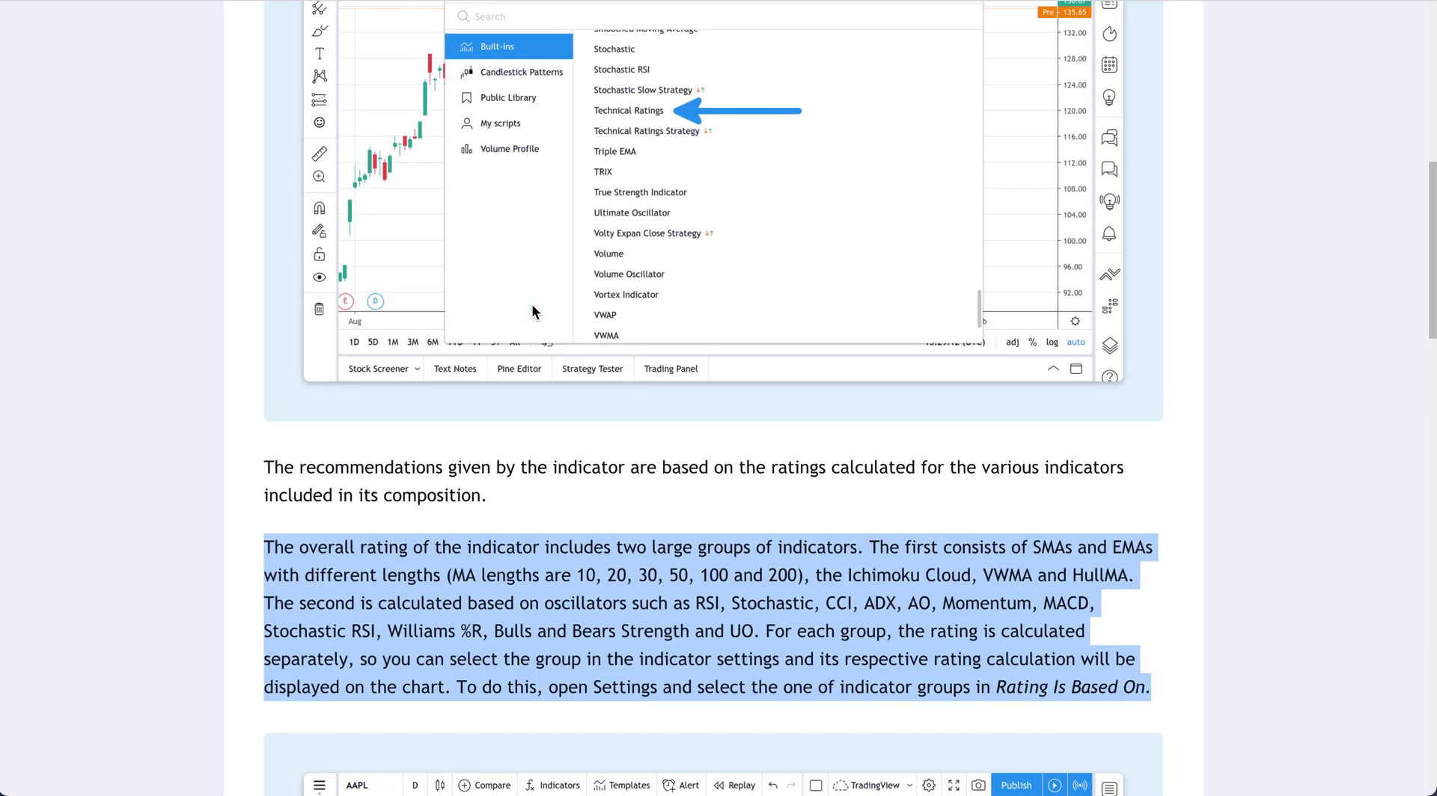
scroll(531, 303, "down", 3)
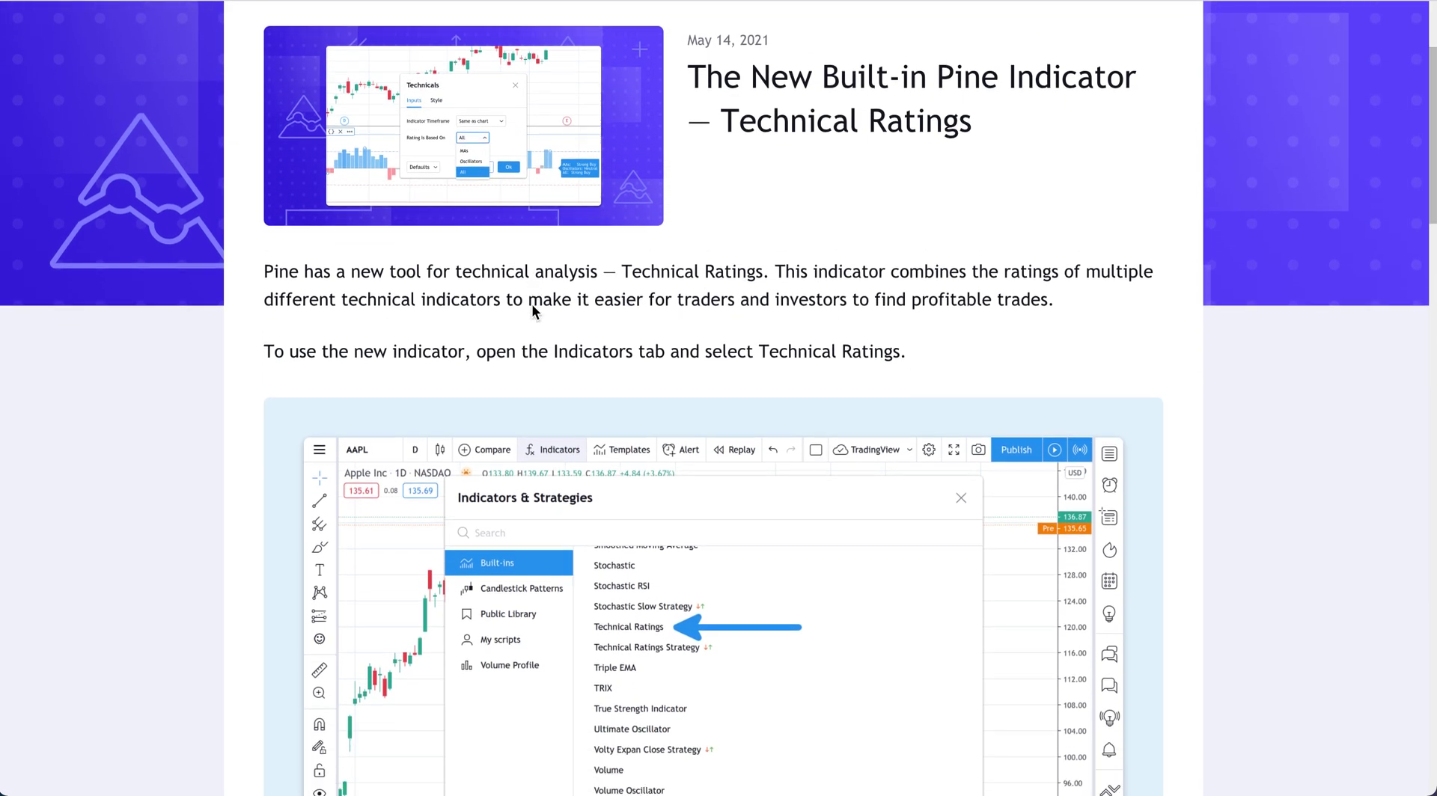
scroll(531, 303, "up", 3)
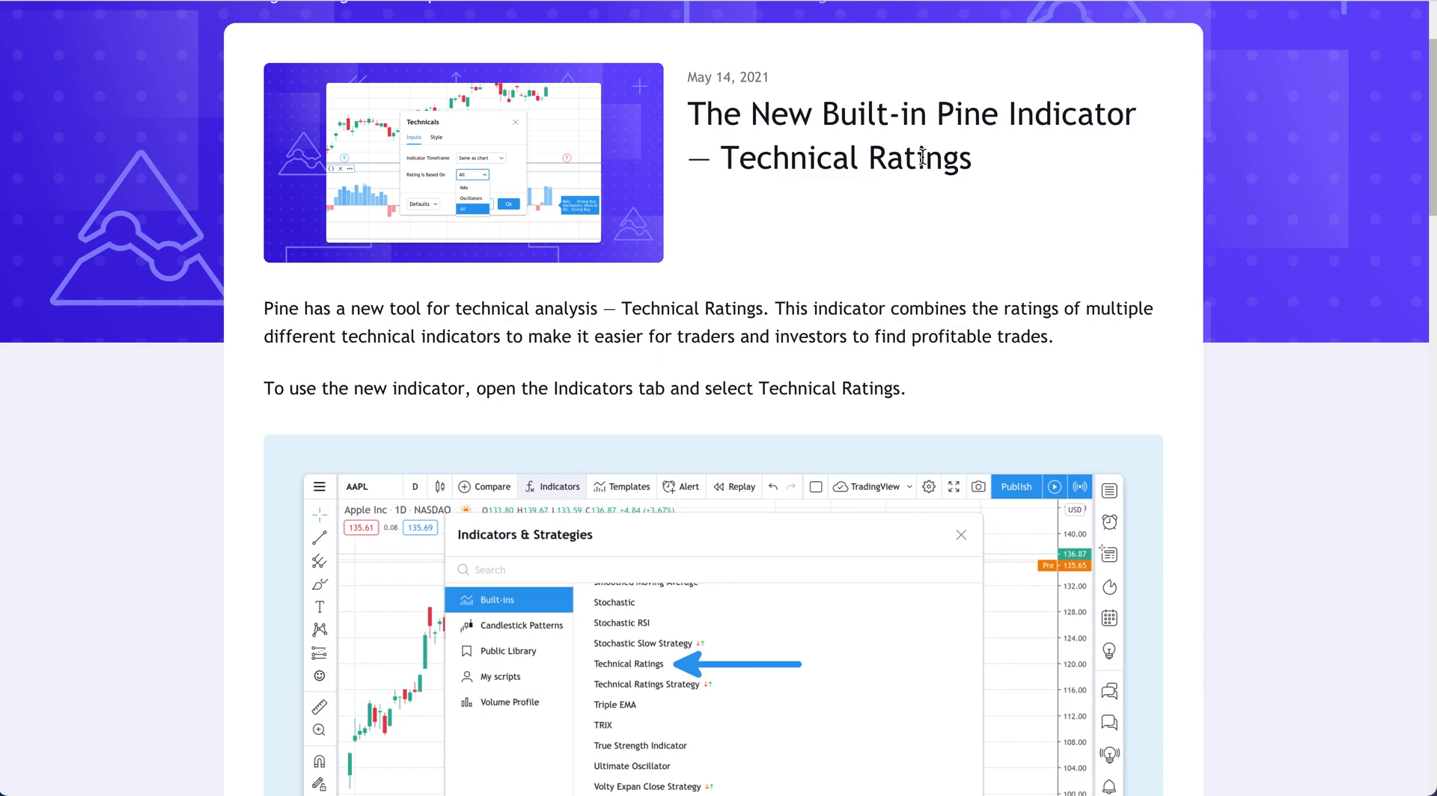
scroll(636, 370, "down", 4)
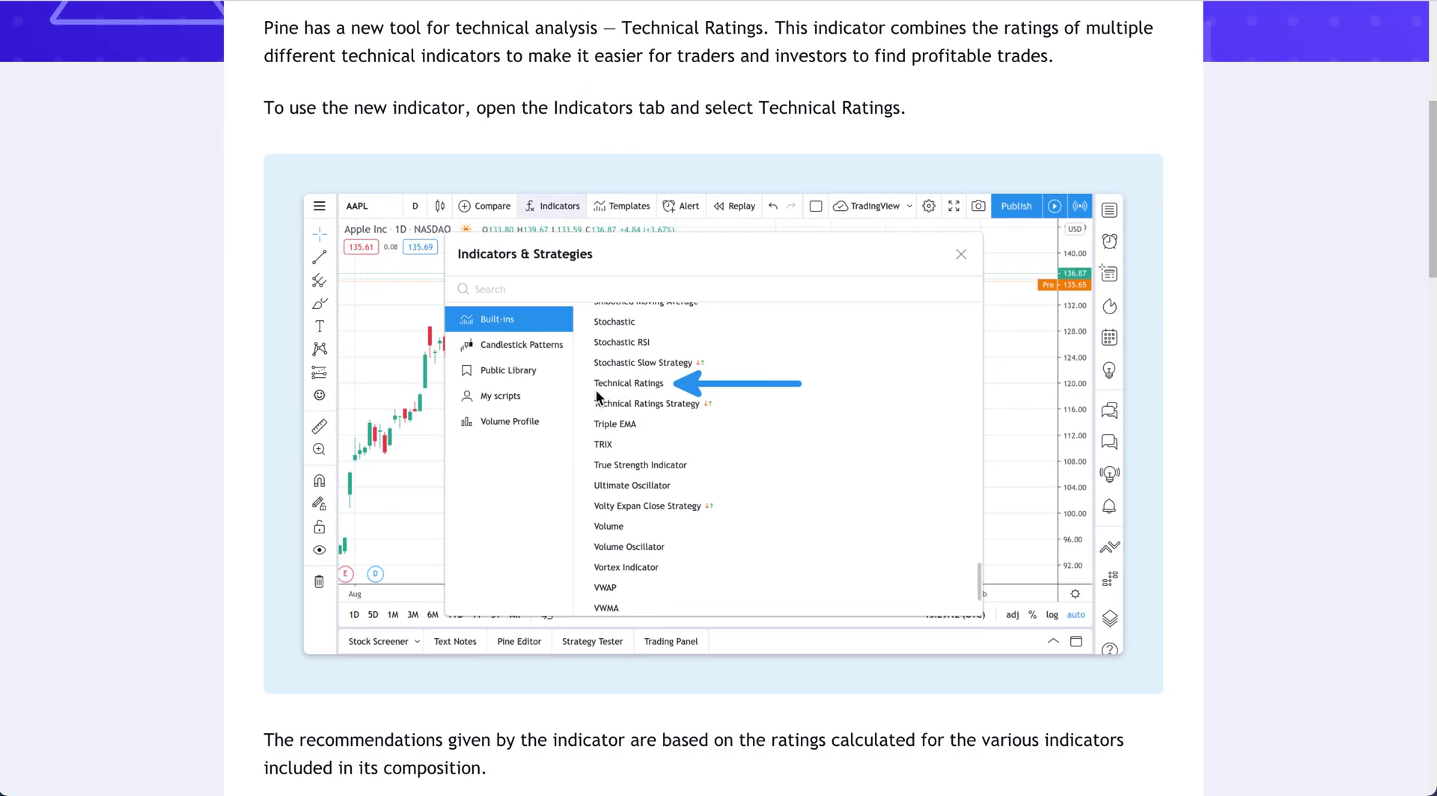
scroll(632, 389, "down", 8)
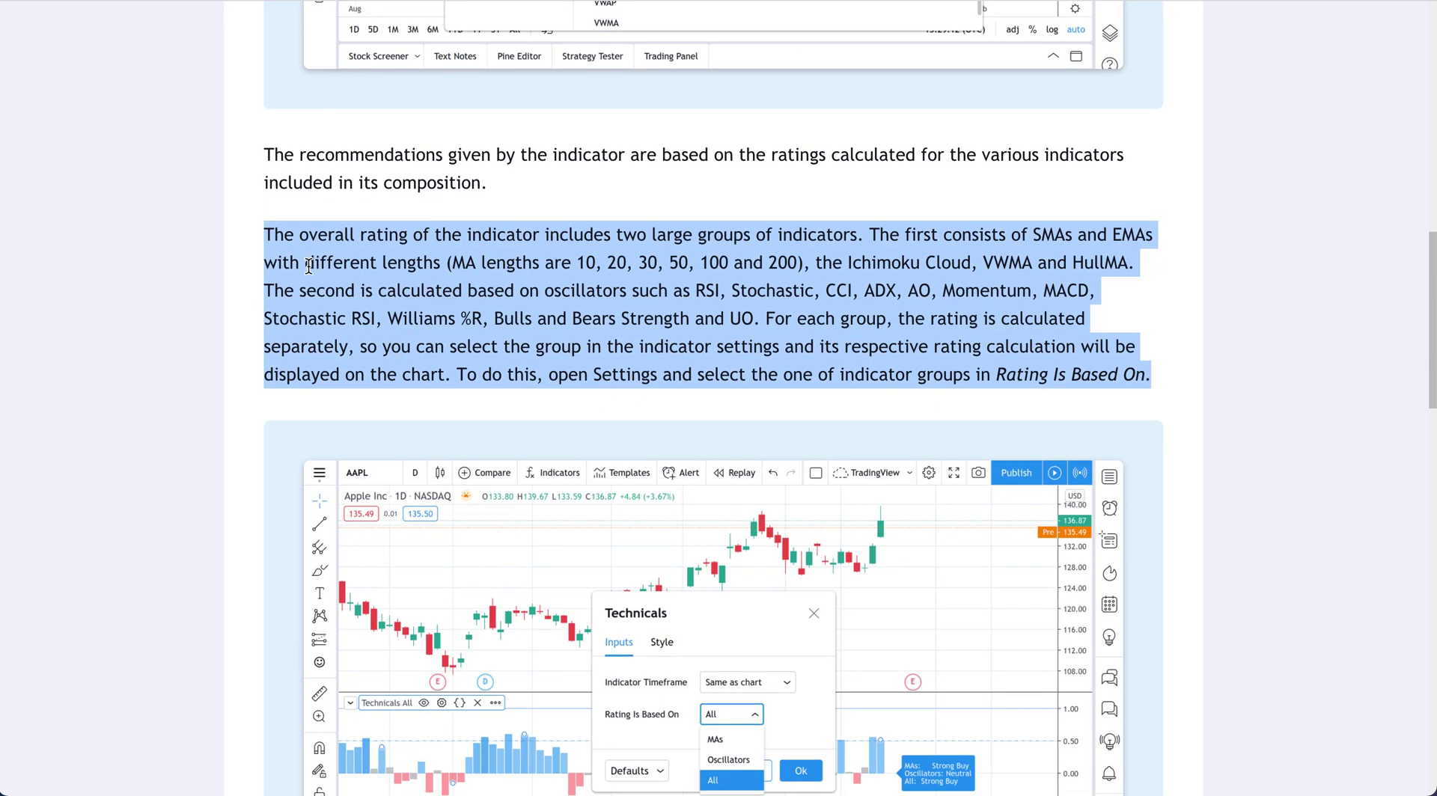
Step: Highlight the whole article paragraph on the overall rating while reading it, and clear the selection
left_click(279, 243)
left_click_drag(264, 237, 1159, 382)
scroll(892, 372, "down", 1)
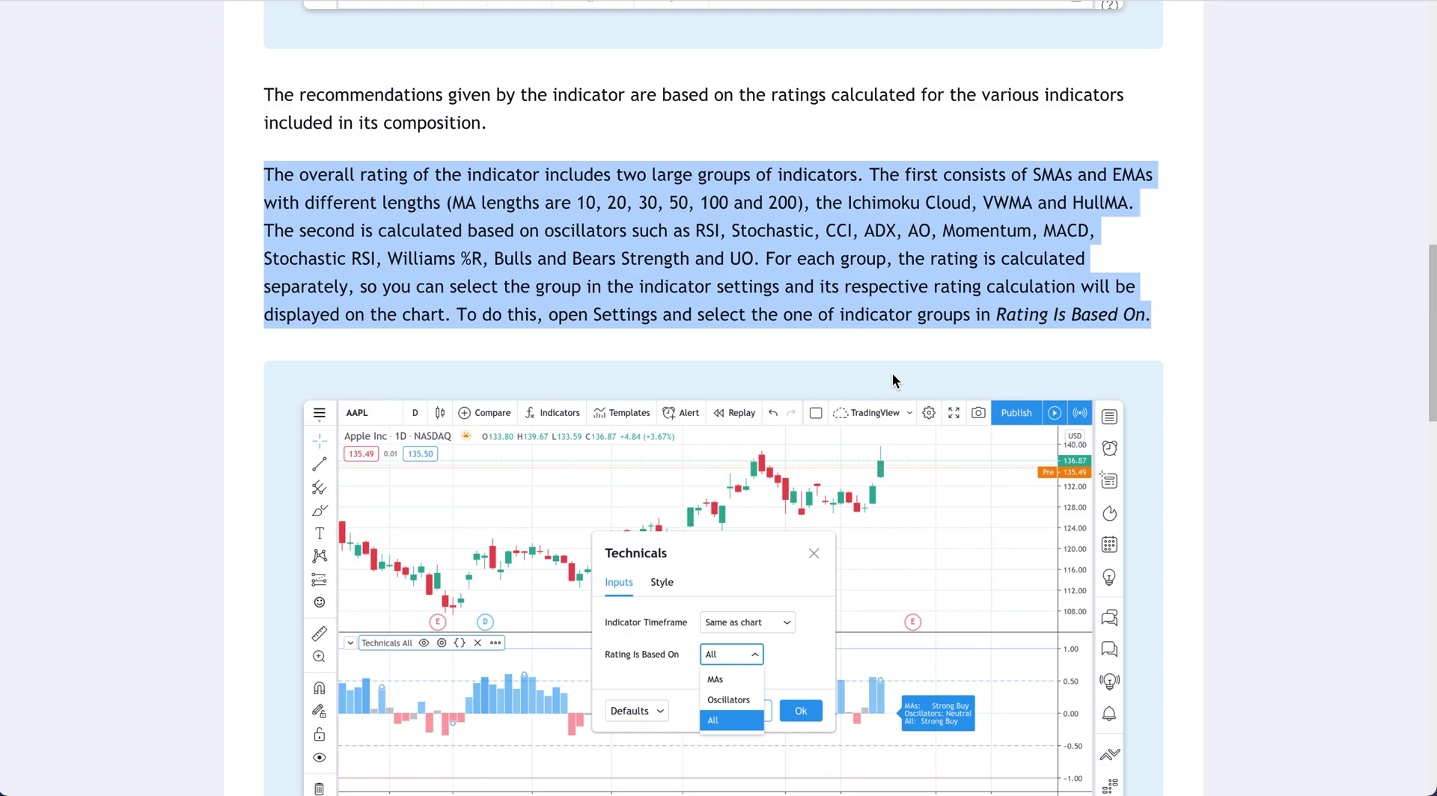
left_click(955, 196)
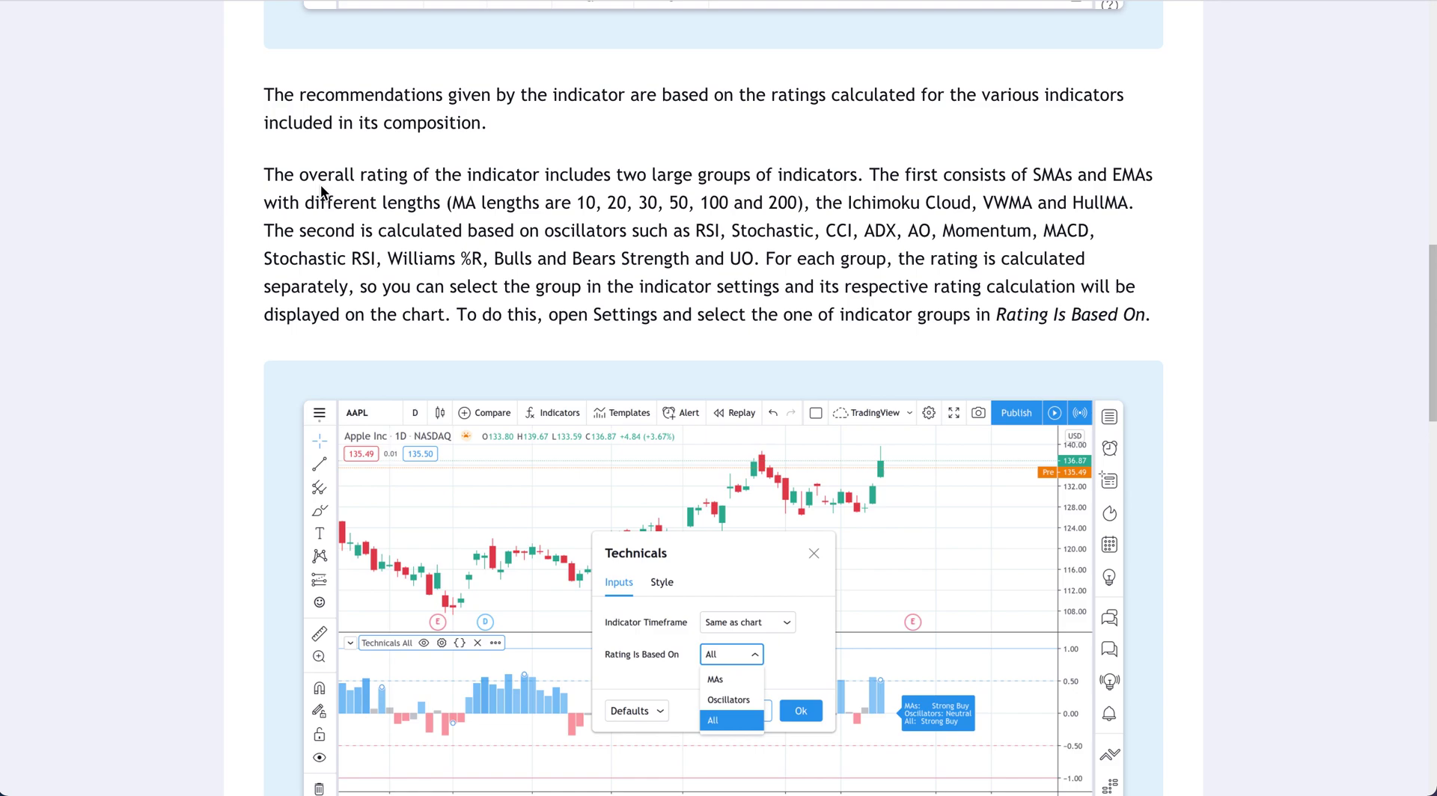
Step: Read about the first indicator group in the article, highlighting the passages on SMAs and EMAs, Ichimoku Cloud, VWMA and HullMA
left_click_drag(266, 180, 1145, 182)
left_click(860, 176)
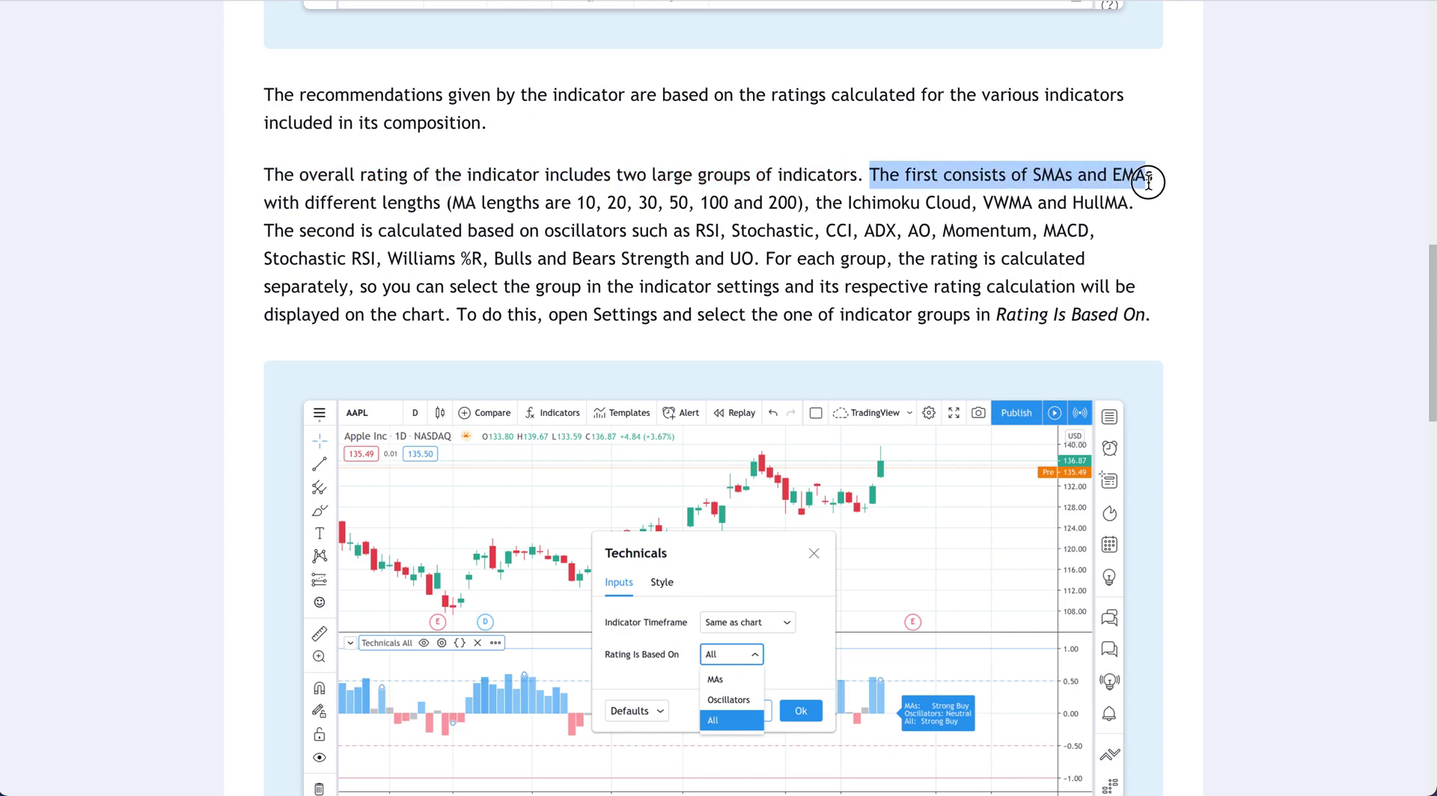
left_click(1148, 184)
left_click_drag(816, 204, 1121, 203)
left_click(1120, 204)
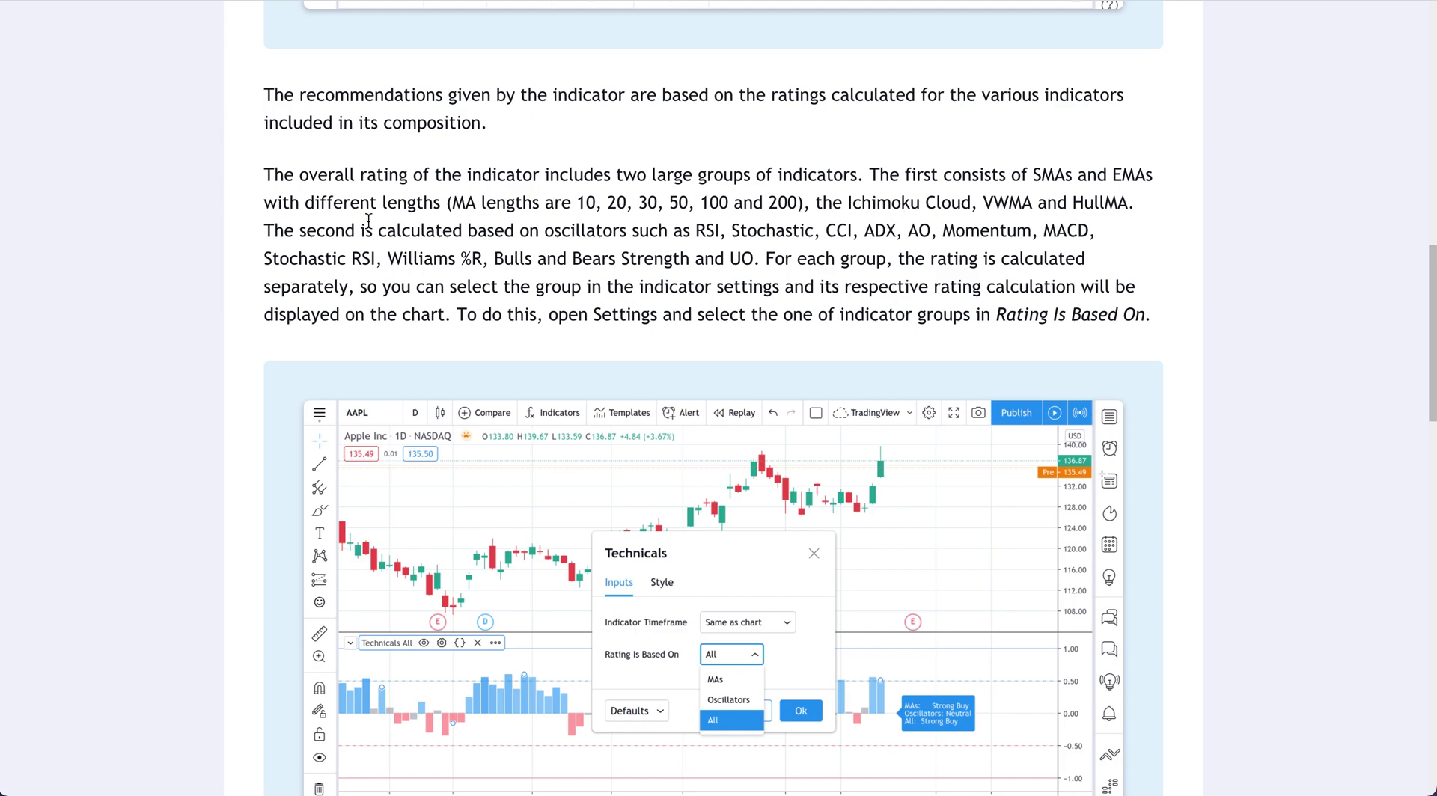
Step: Read about the second indicator group, highlighting the oscillators from RSI and Stochastic through Williams %R, Bulls and Bears Strength and UO
left_click_drag(378, 230, 721, 231)
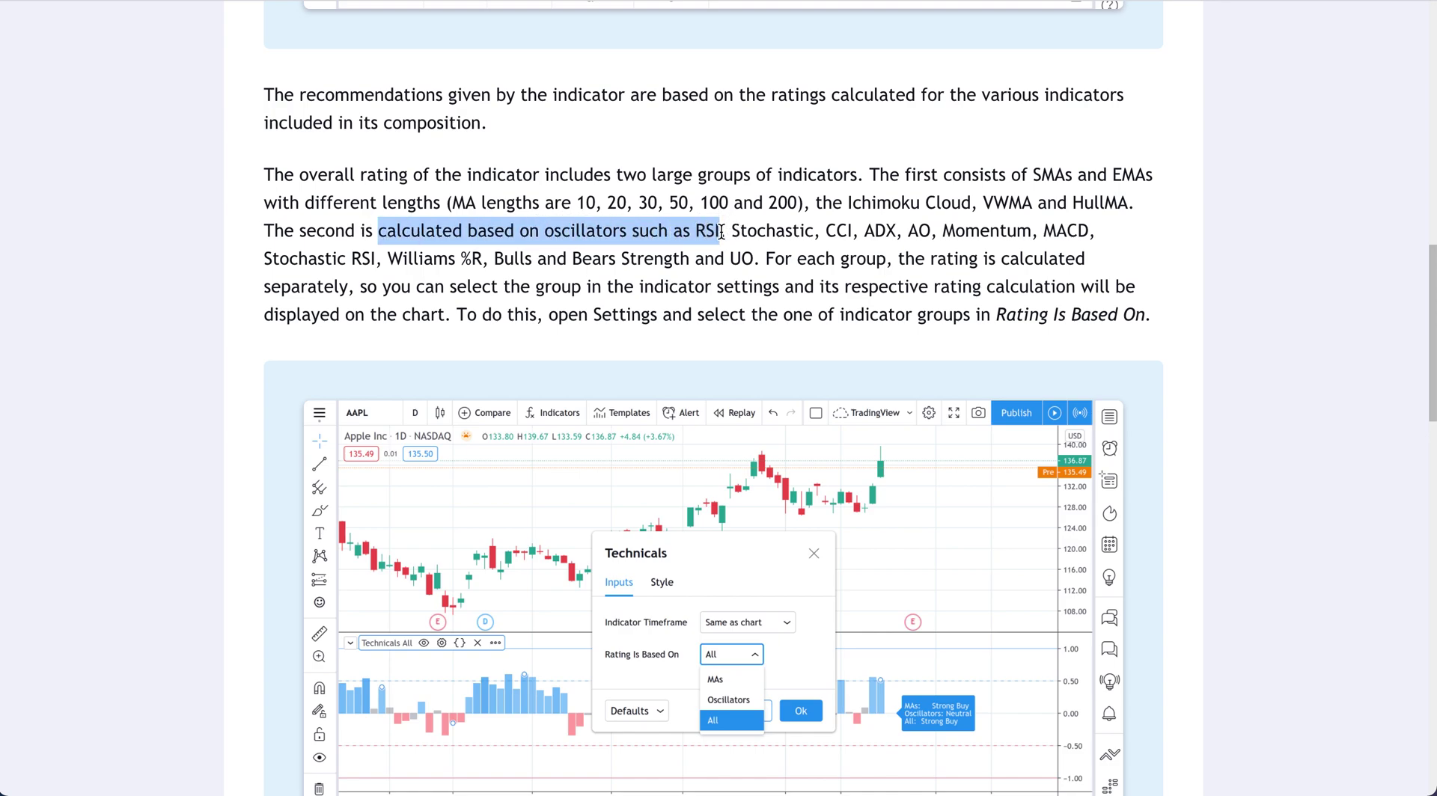
left_click(721, 230)
double_click(762, 232)
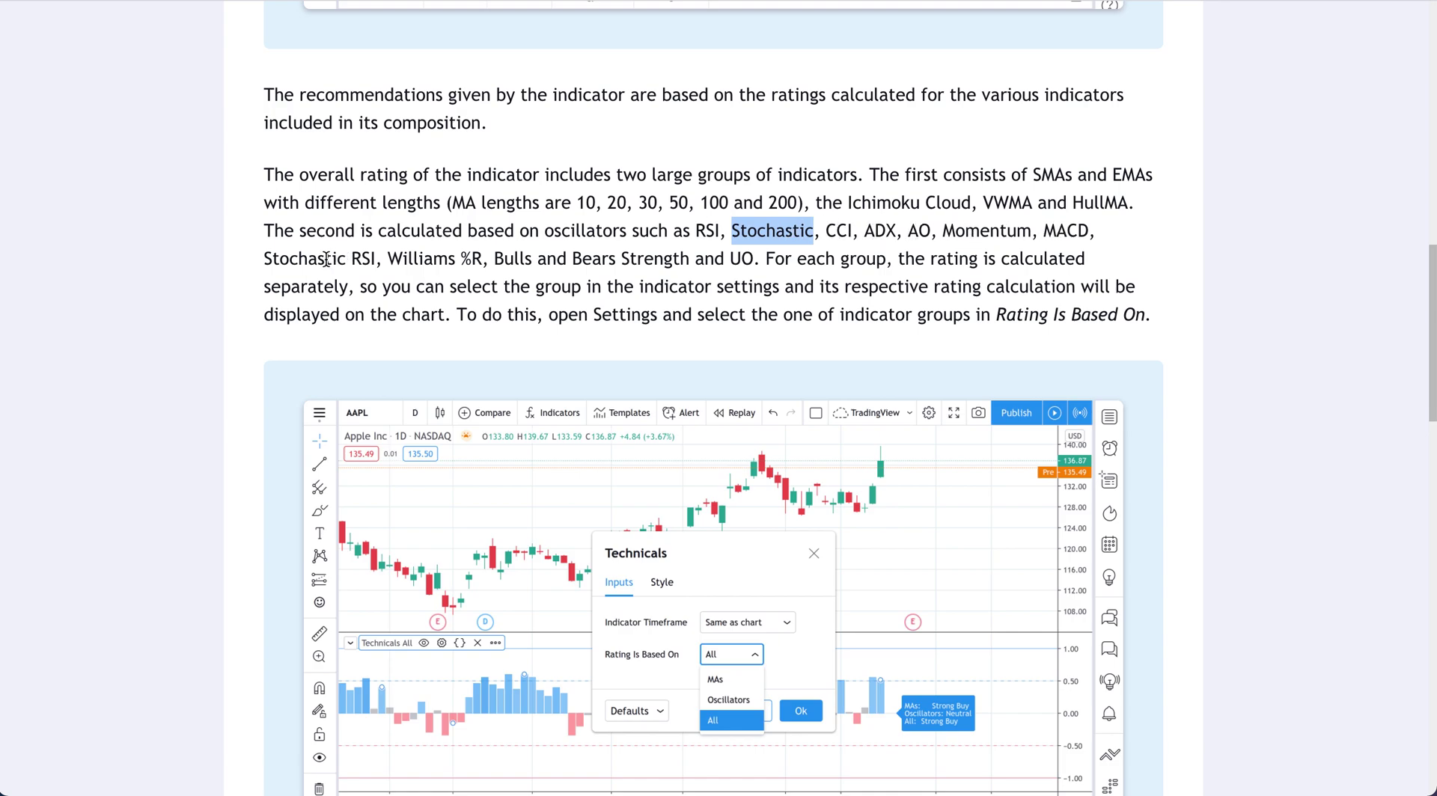
left_click_drag(388, 257, 753, 260)
left_click(753, 259)
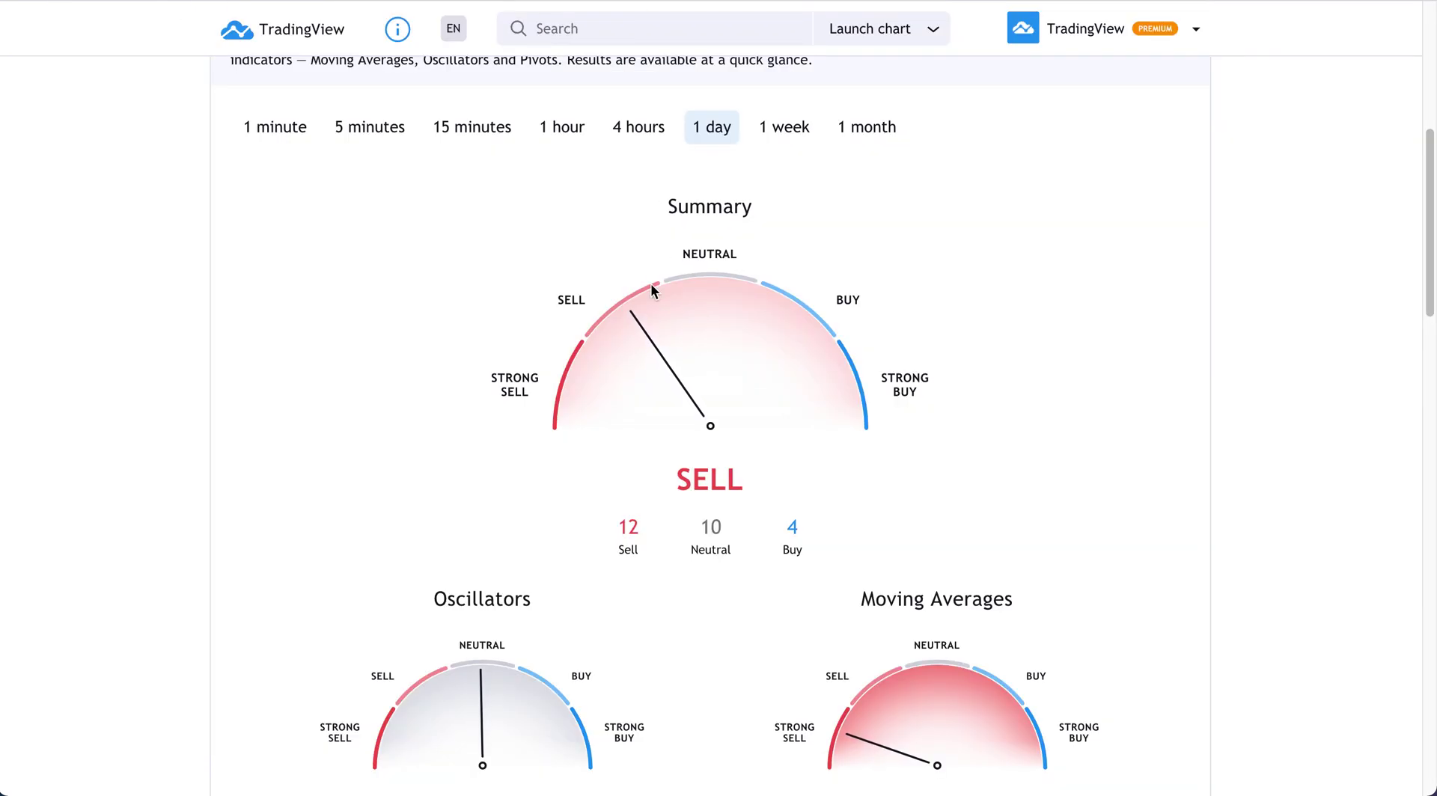
Step: Switch from the technical analysis gauges to the Overview page of Apple Inc
scroll(651, 283, "up", 6)
scroll(650, 283, "up", 1)
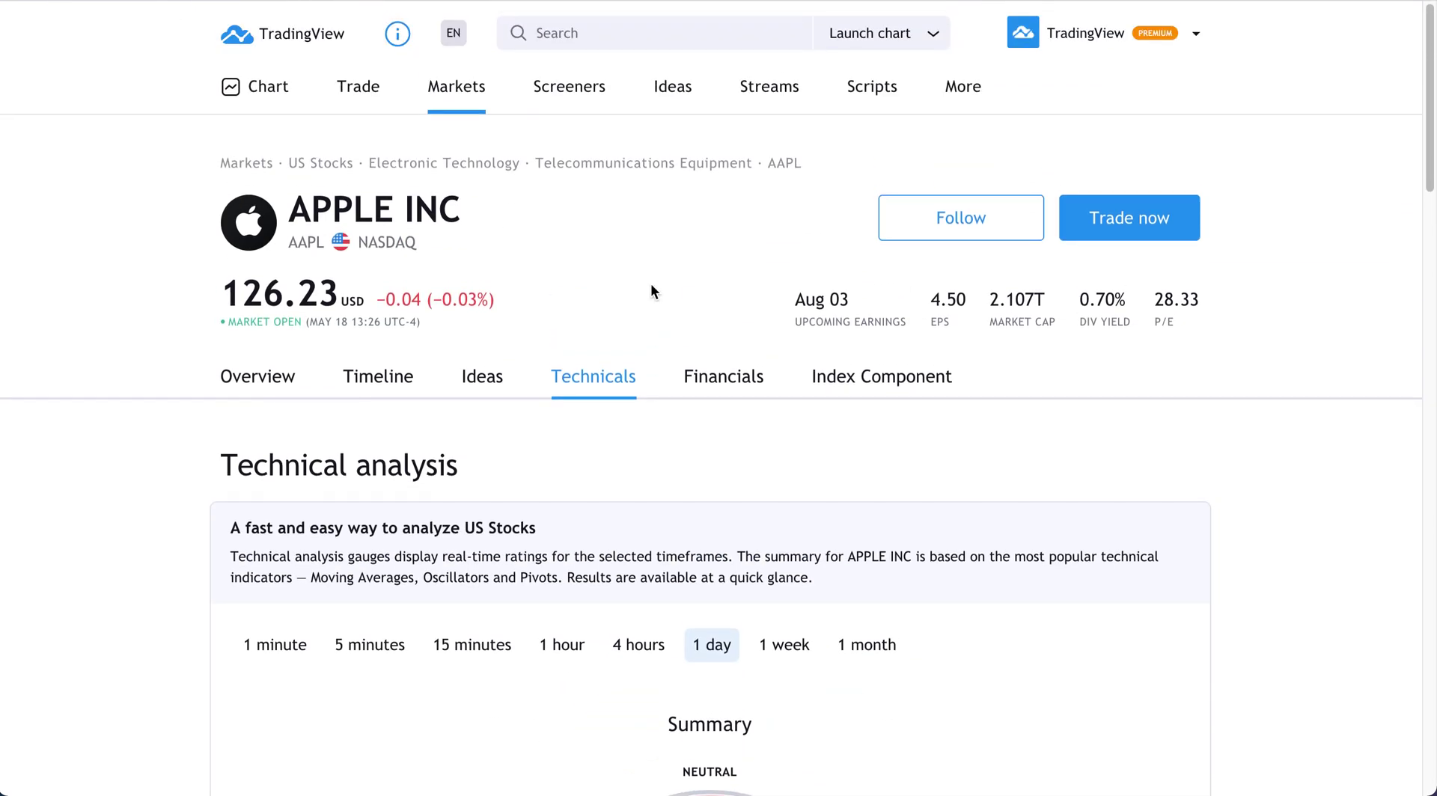
left_click(258, 380)
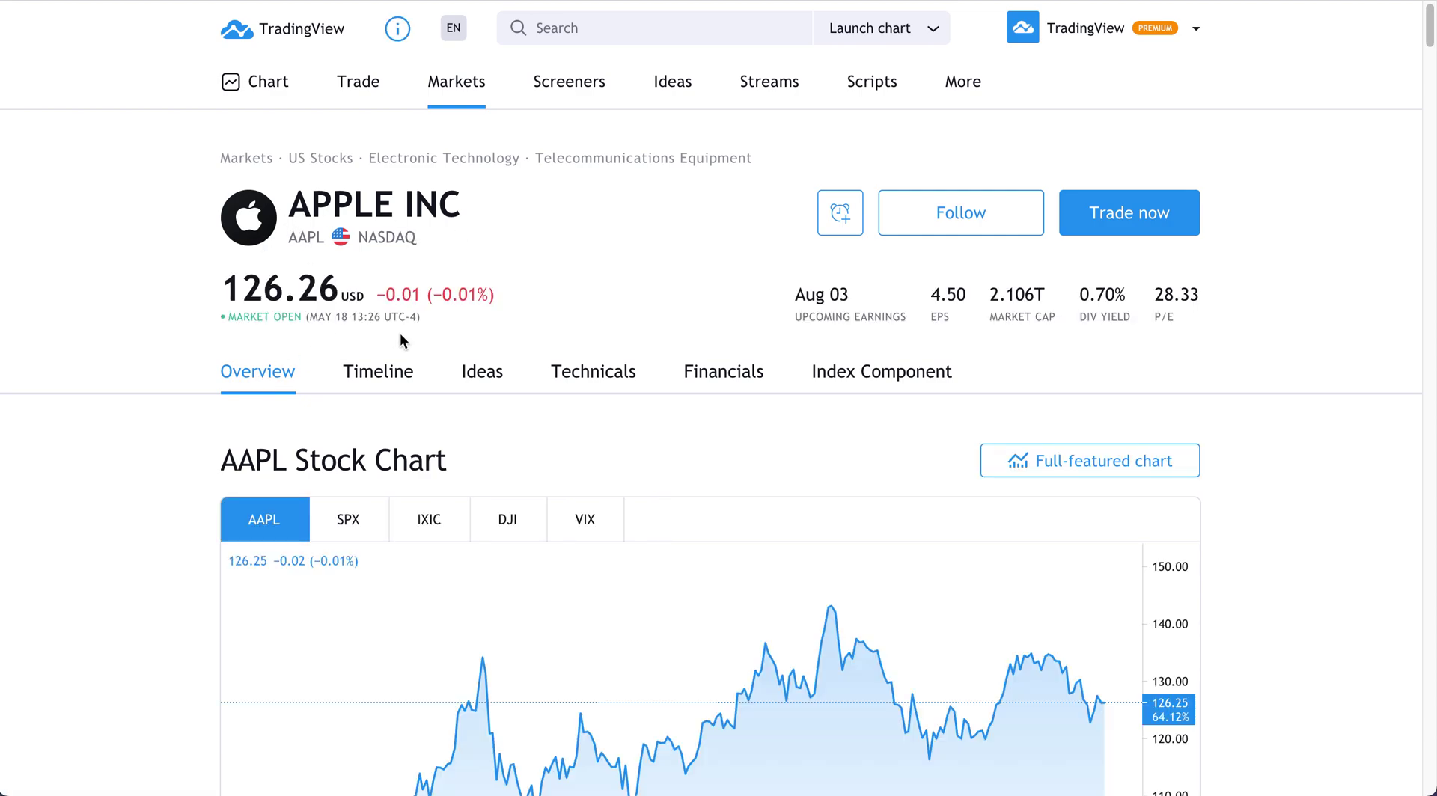
Step: Open the Technicals page of Apple Inc and examine the rating gauges and the oscillator and moving average tables
left_click(588, 383)
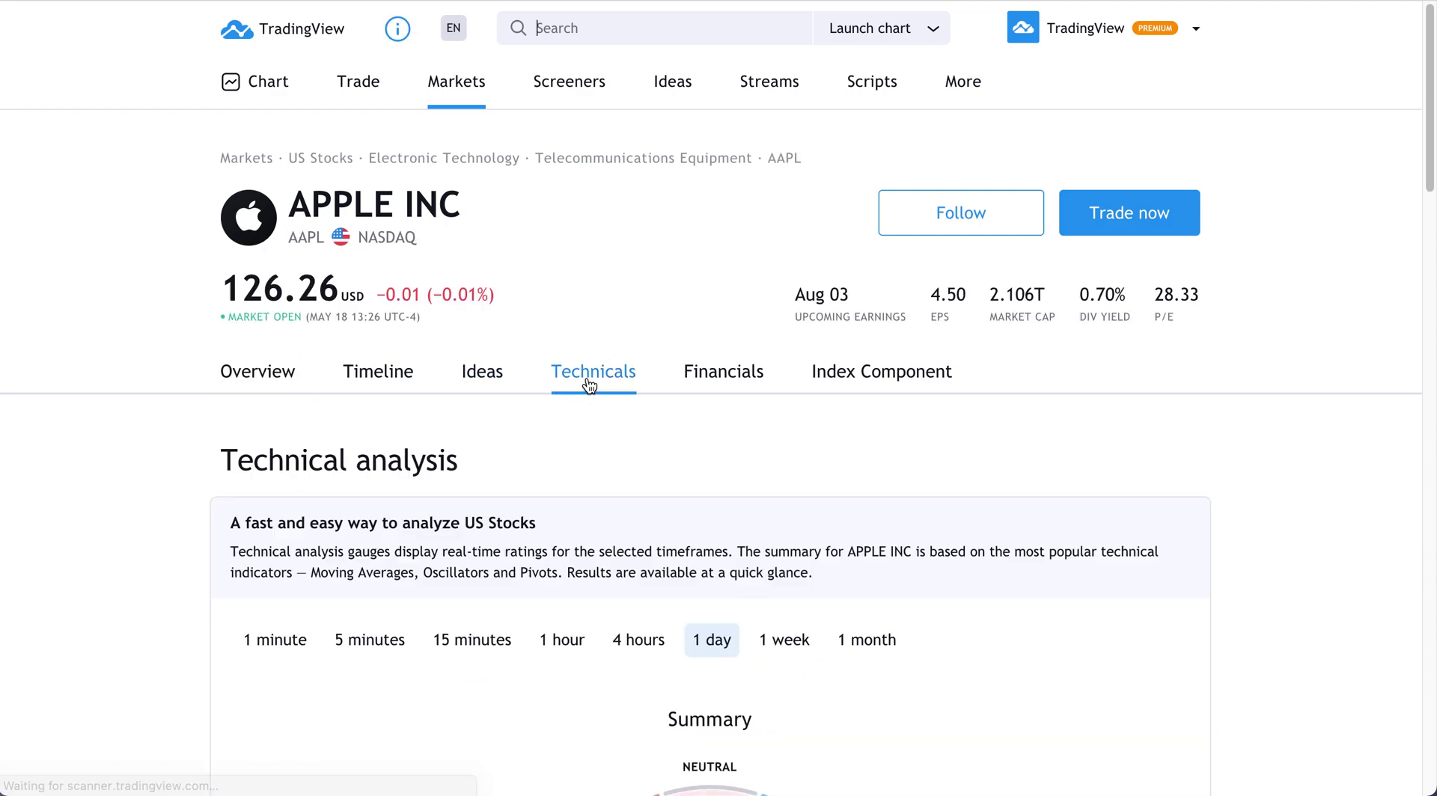
scroll(587, 382, "down", 6)
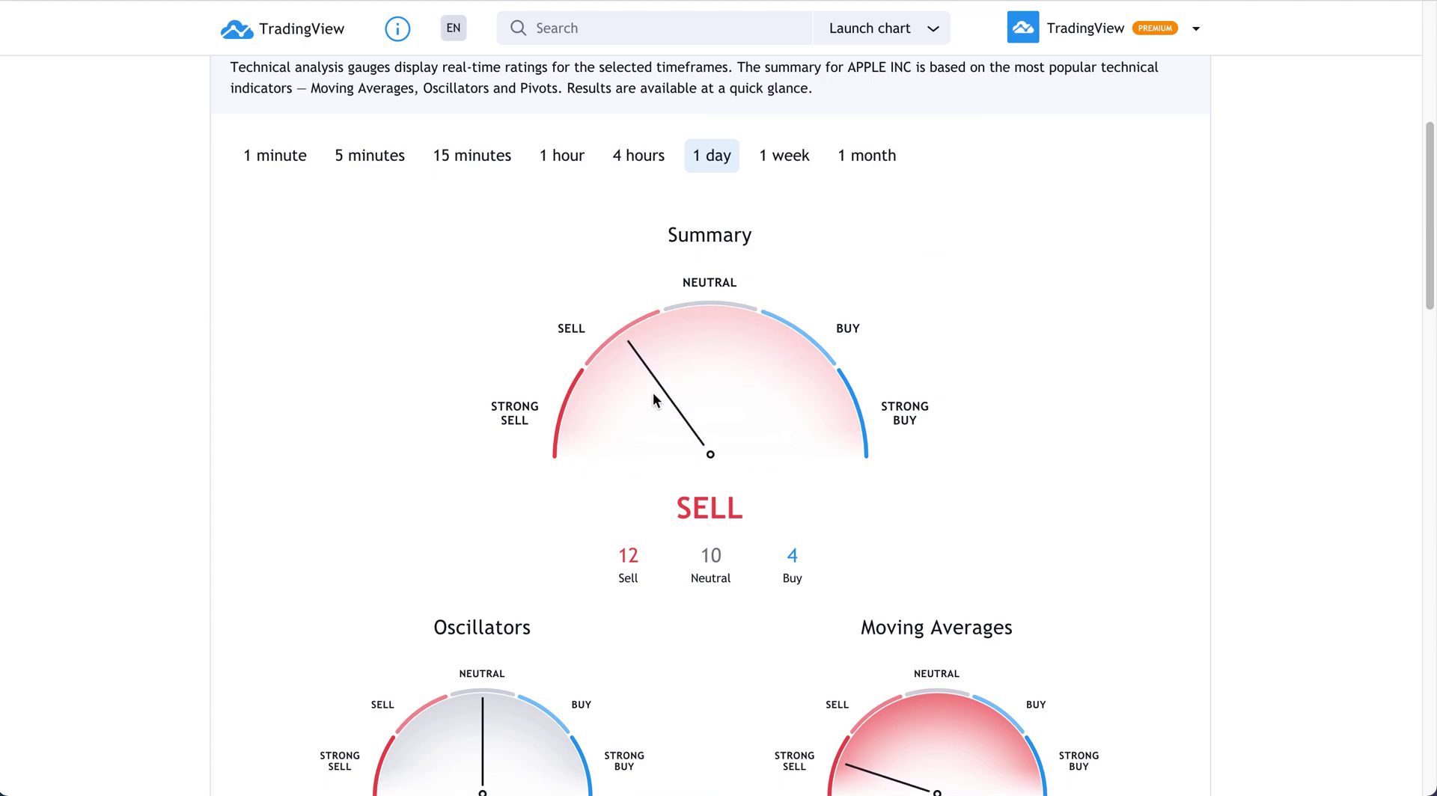
scroll(653, 392, "up", 1)
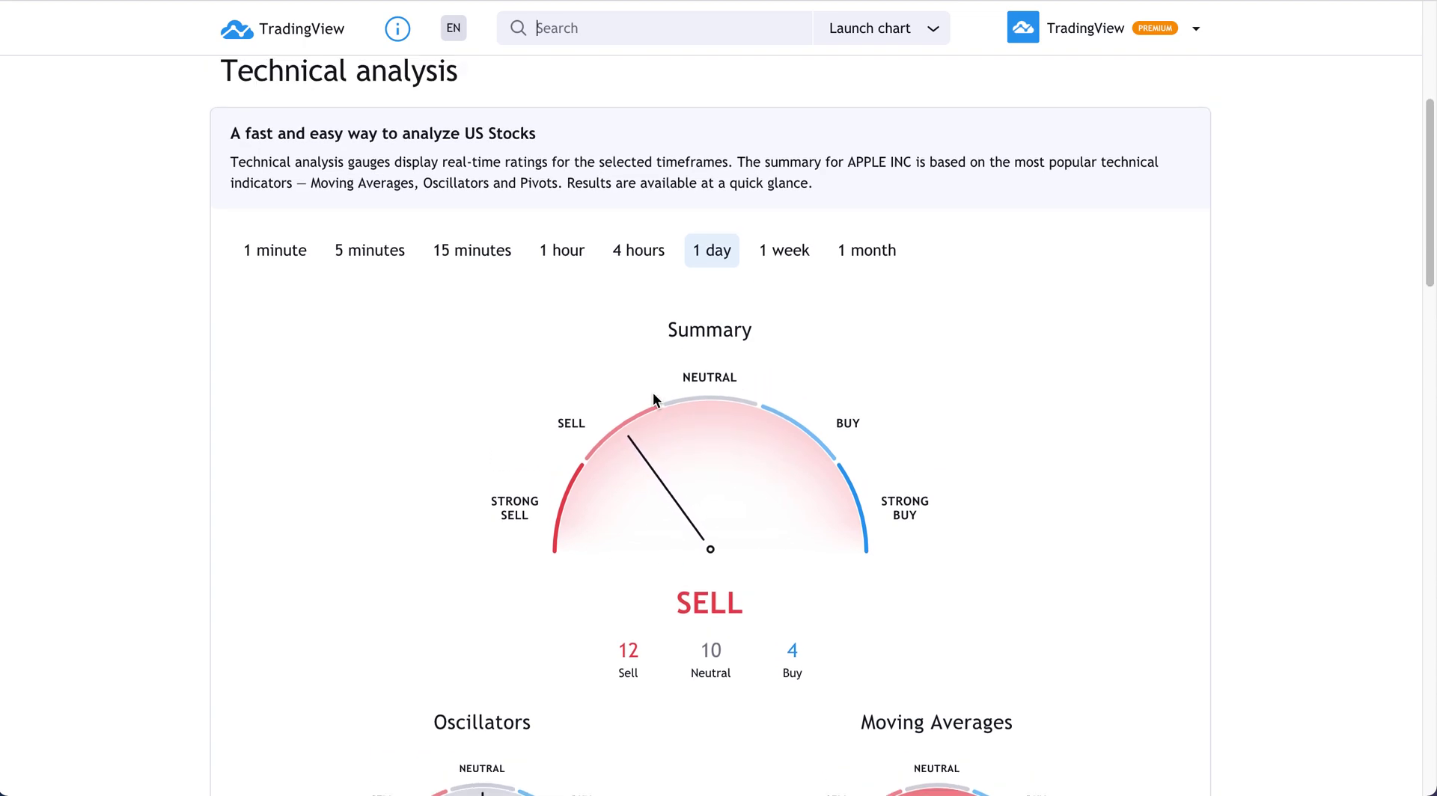
scroll(654, 397, "down", 6)
scroll(653, 394, "down", 3)
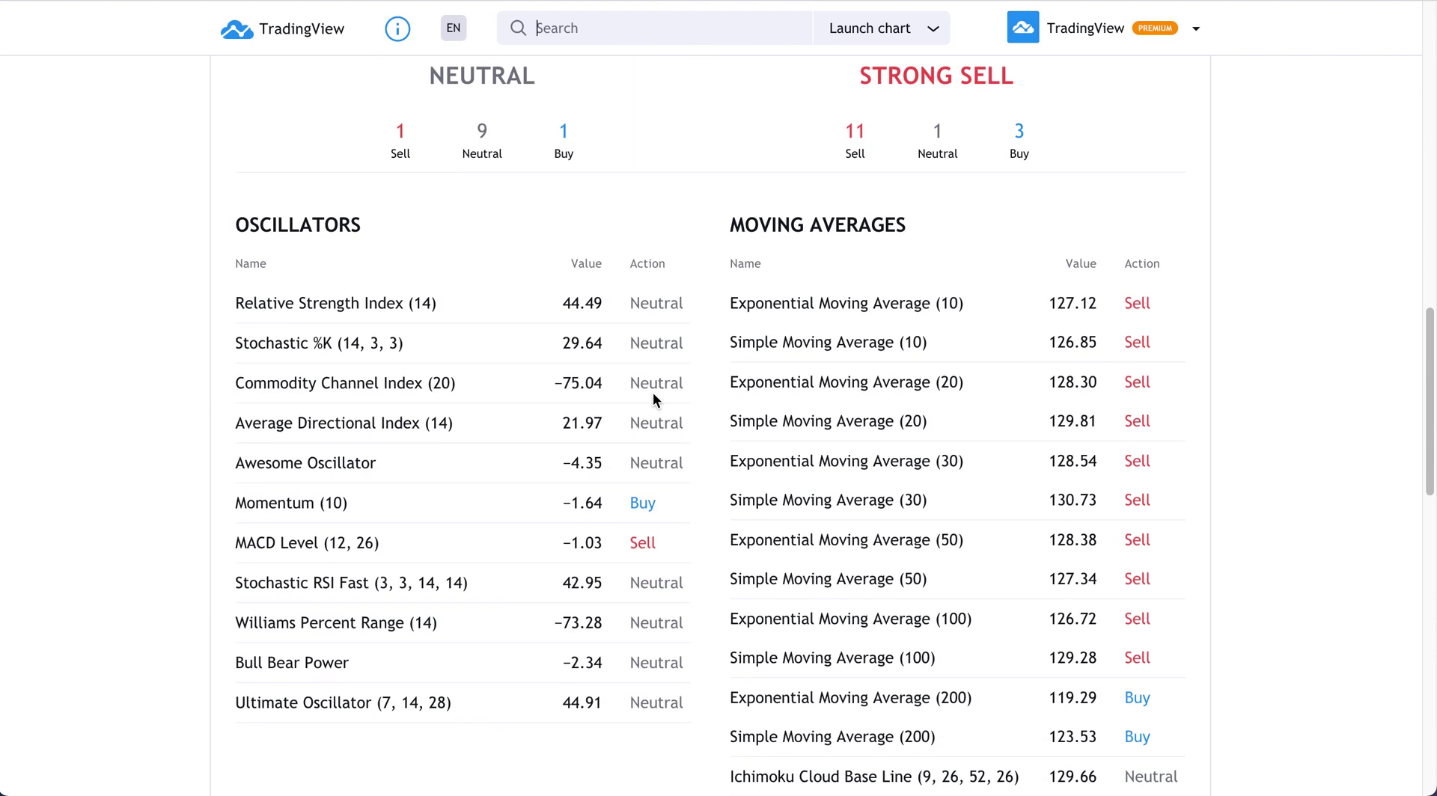
scroll(535, 473, "down", 1)
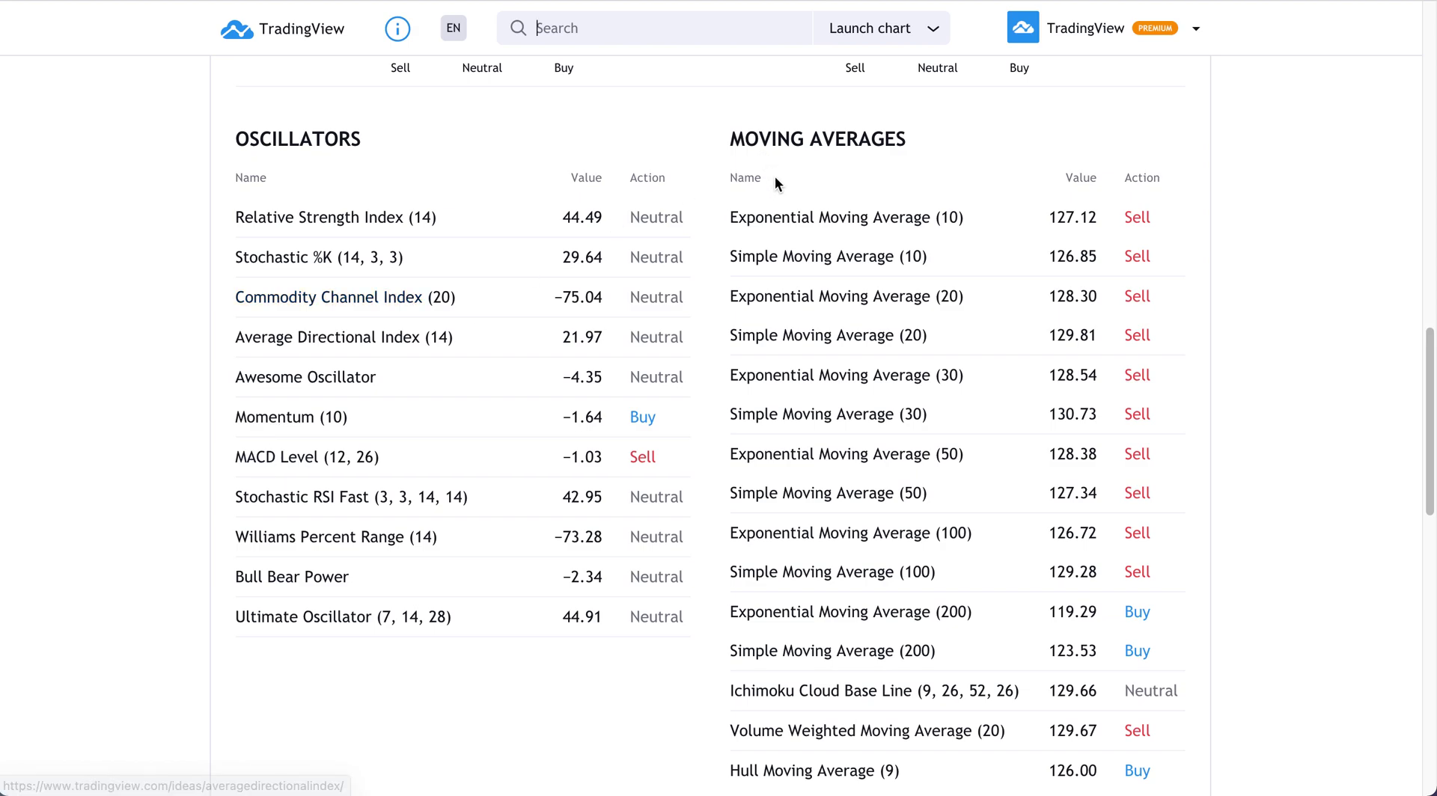
scroll(771, 607, "up", 5)
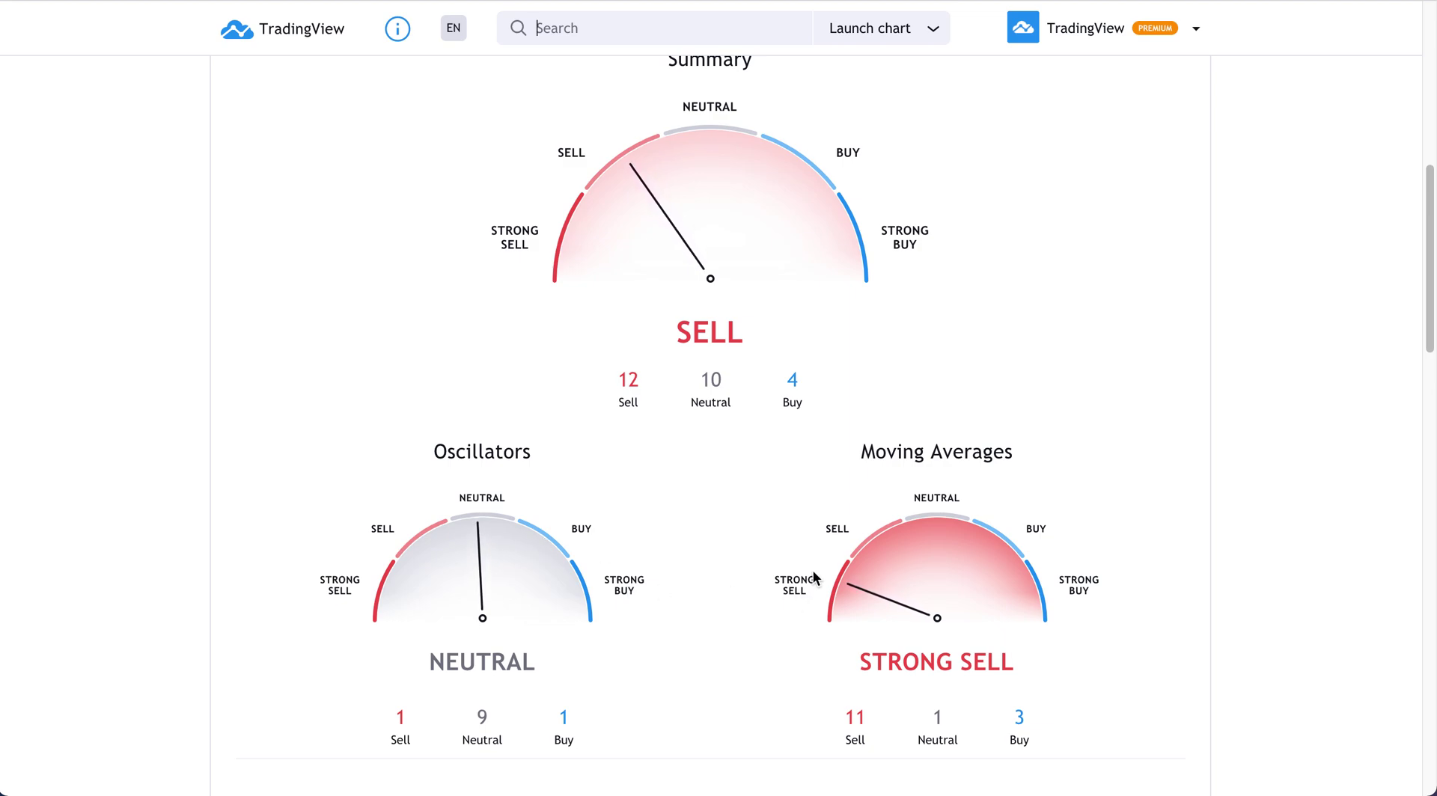
scroll(843, 531, "up", 2)
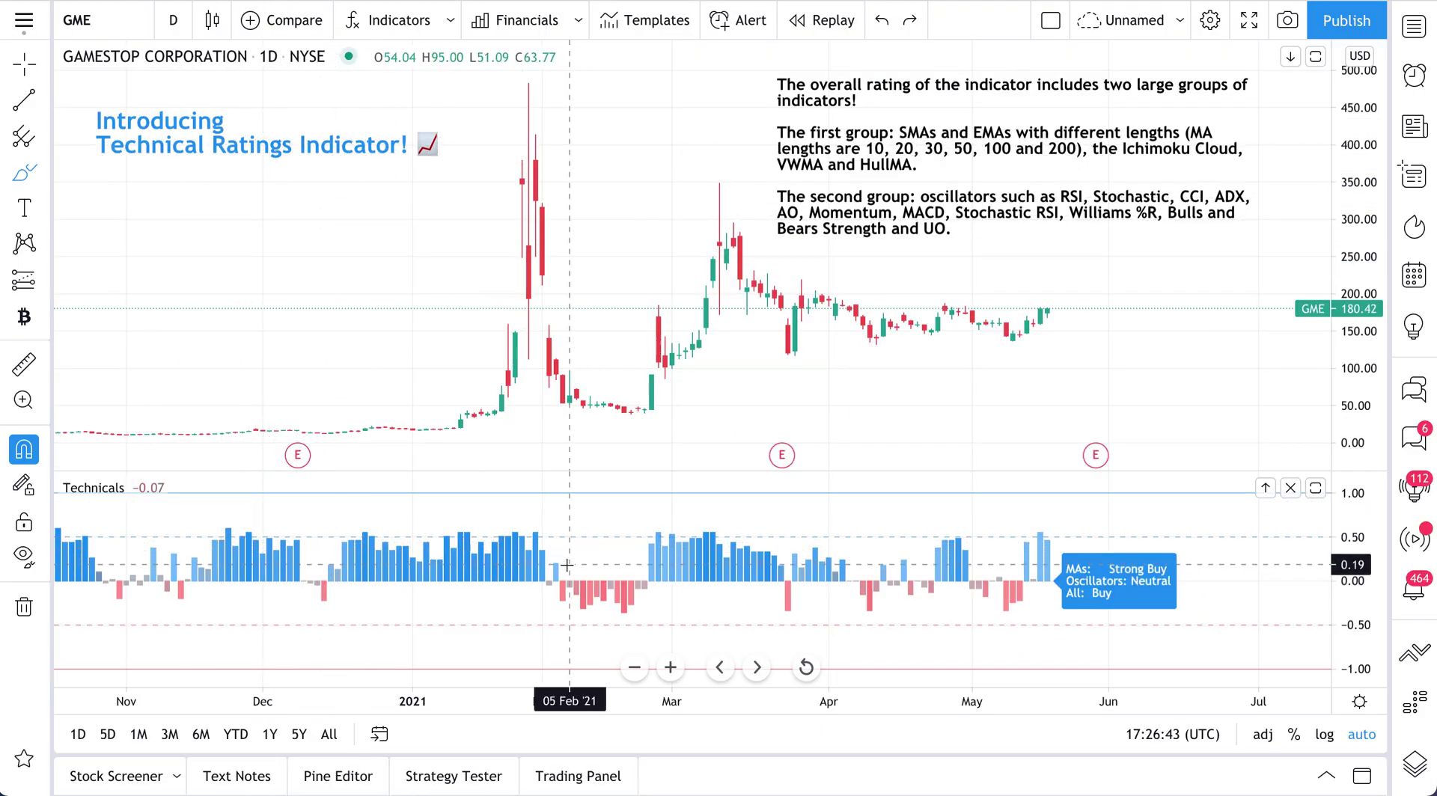
Step: Move the explanatory text note on the GME chart slightly toward earlier dates with the cursor and deselect it
scroll(569, 565, "down", 3)
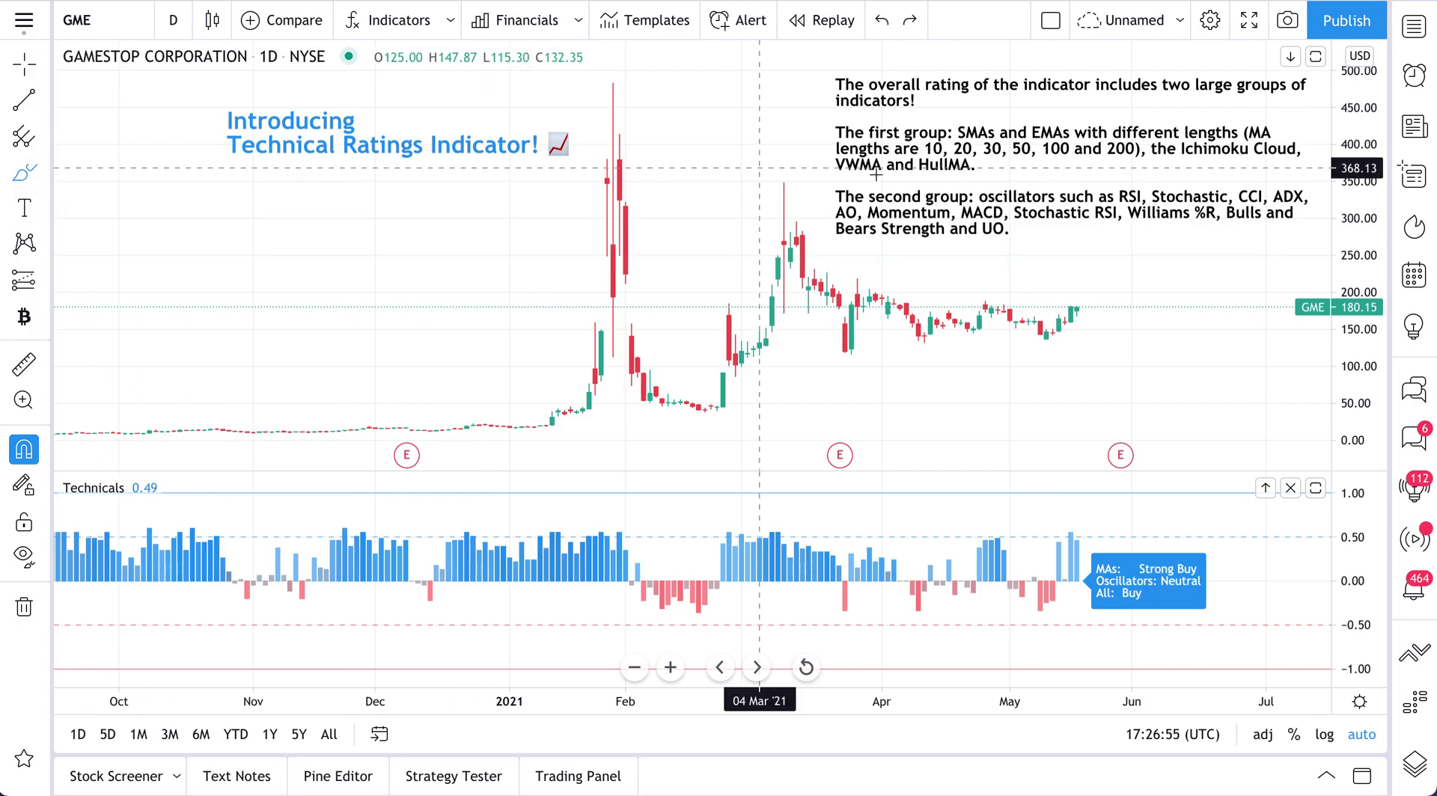
left_click(25, 65)
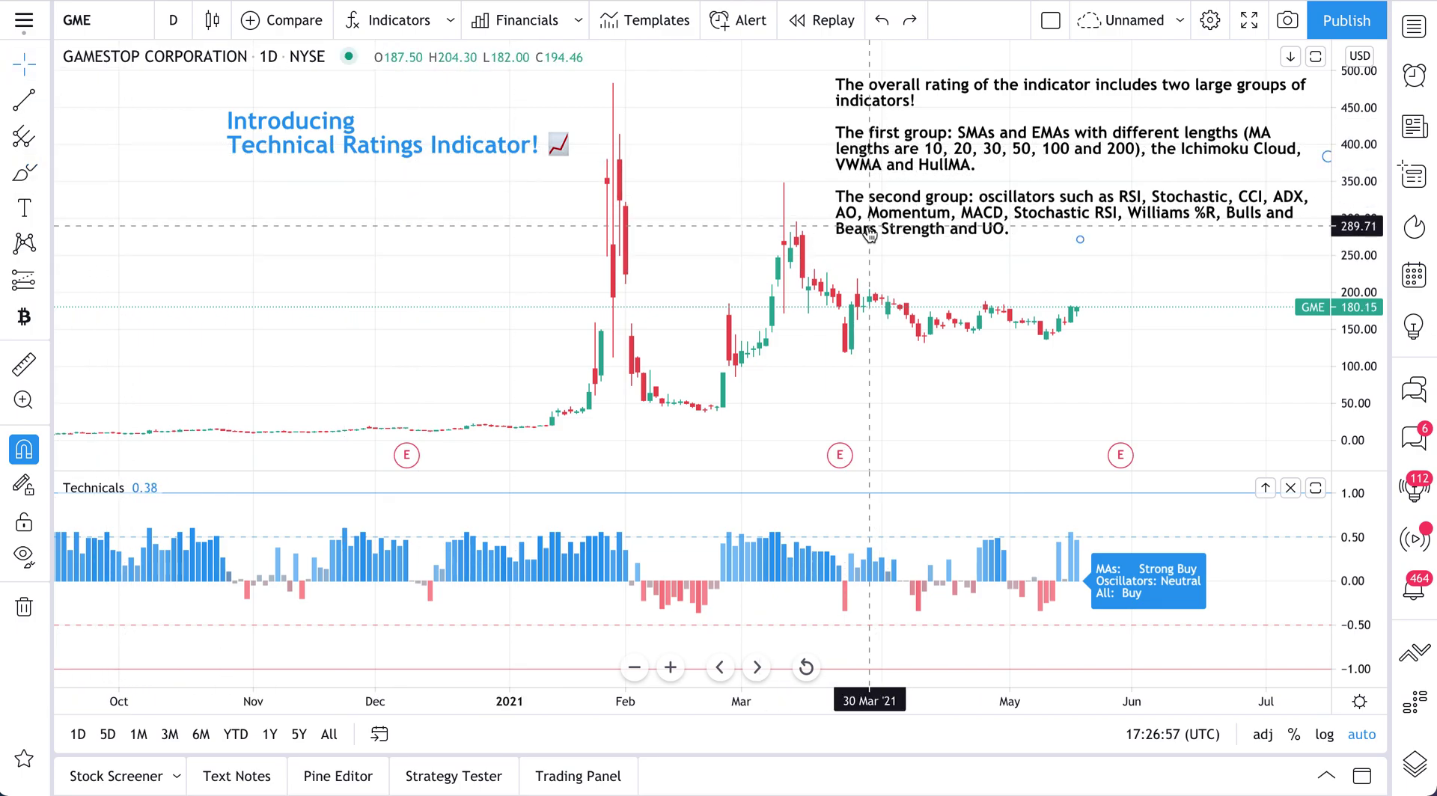
left_click_drag(870, 234, 875, 315)
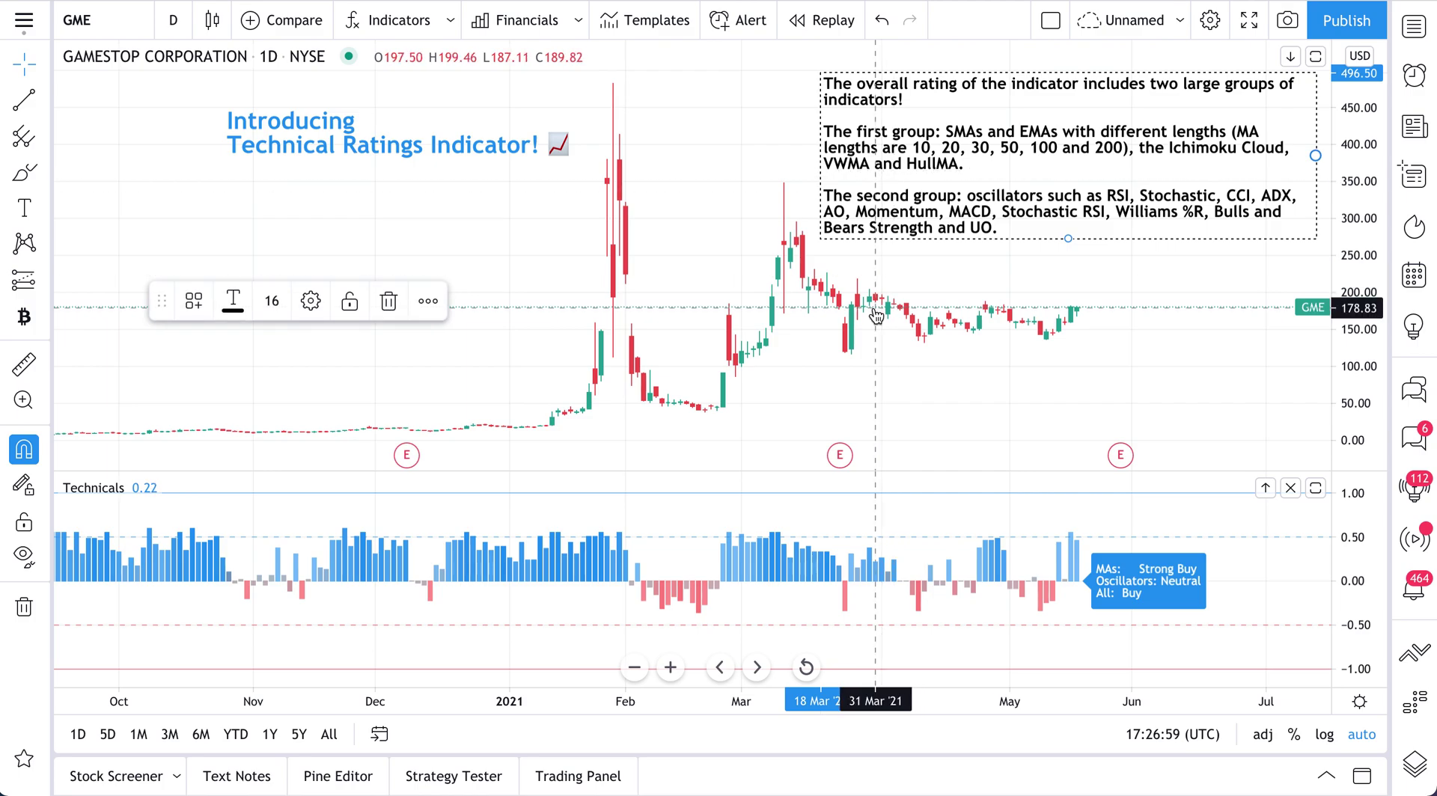
scroll(876, 316, "right", 3)
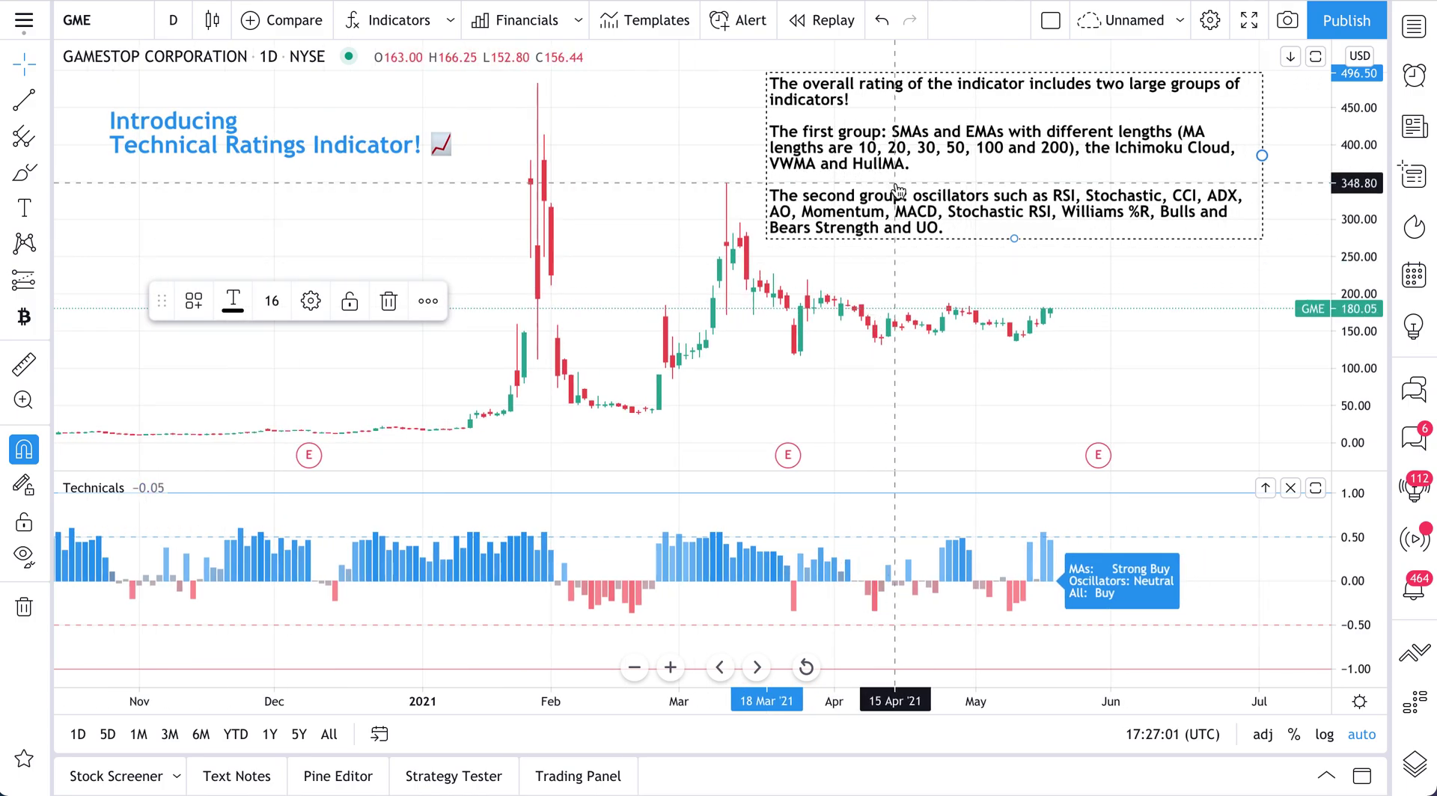
left_click(1037, 296)
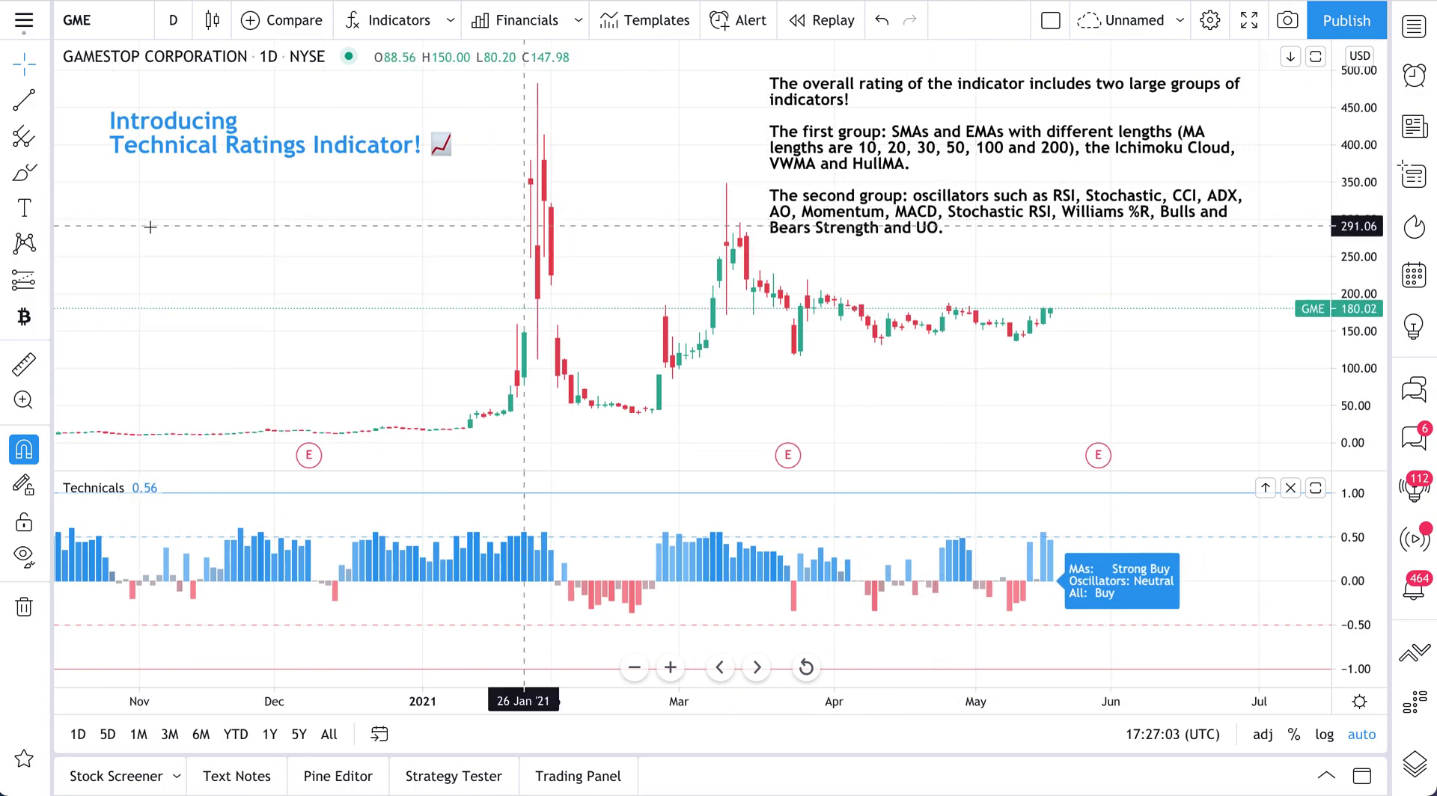
Step: Bracket the first and second indicator group paragraphs of the text note with freehand Brush strokes
left_click(23, 176)
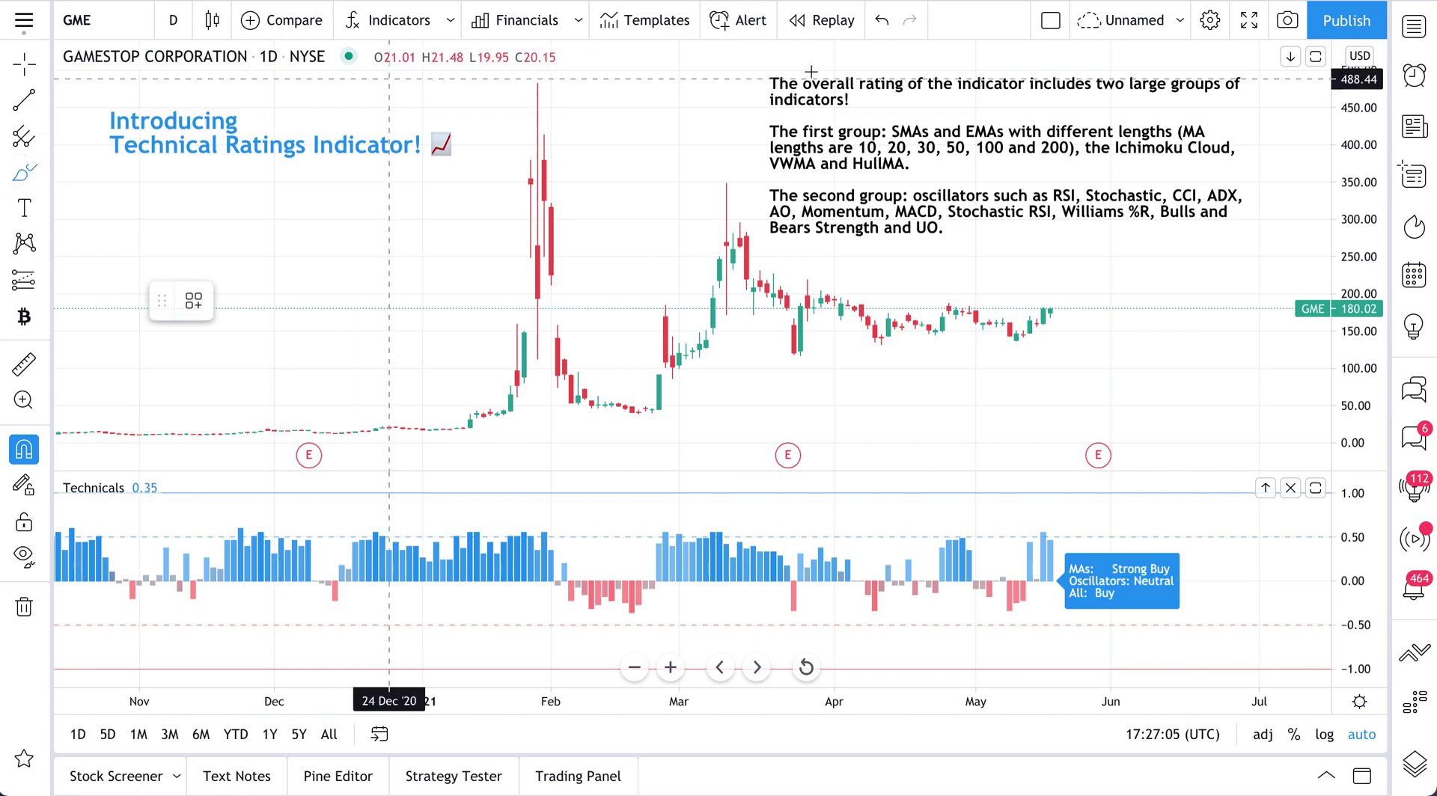
mouse_move(753, 126)
left_mouse_down()
mouse_move(753, 174)
mouse_move(782, 178)
mouse_move(1212, 150)
mouse_move(1222, 118)
mouse_move(1254, 140)
mouse_move(1227, 169)
mouse_move(1247, 233)
mouse_move(1228, 240)
left_mouse_up()
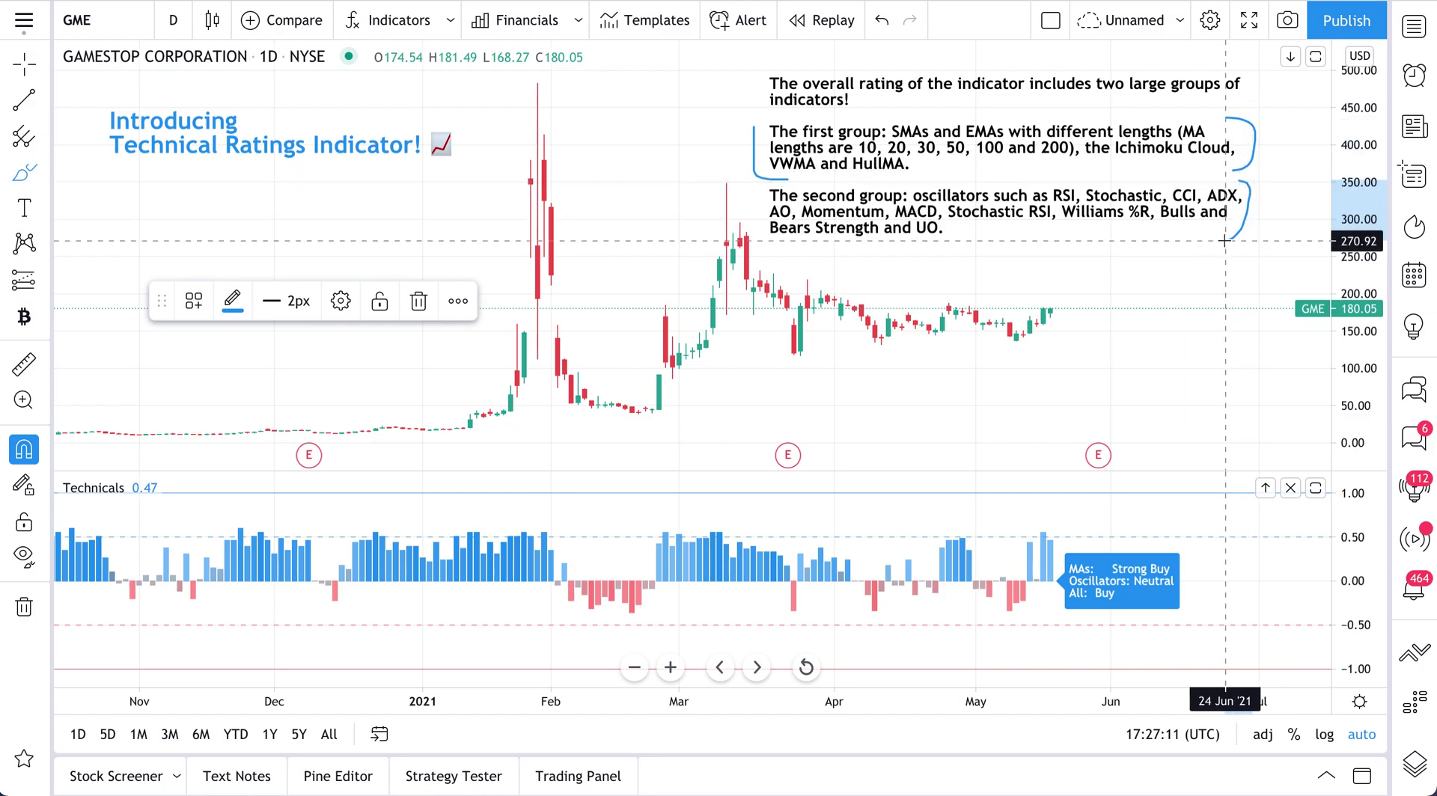
left_click_drag(760, 225, 780, 241)
left_click_drag(752, 193, 781, 190)
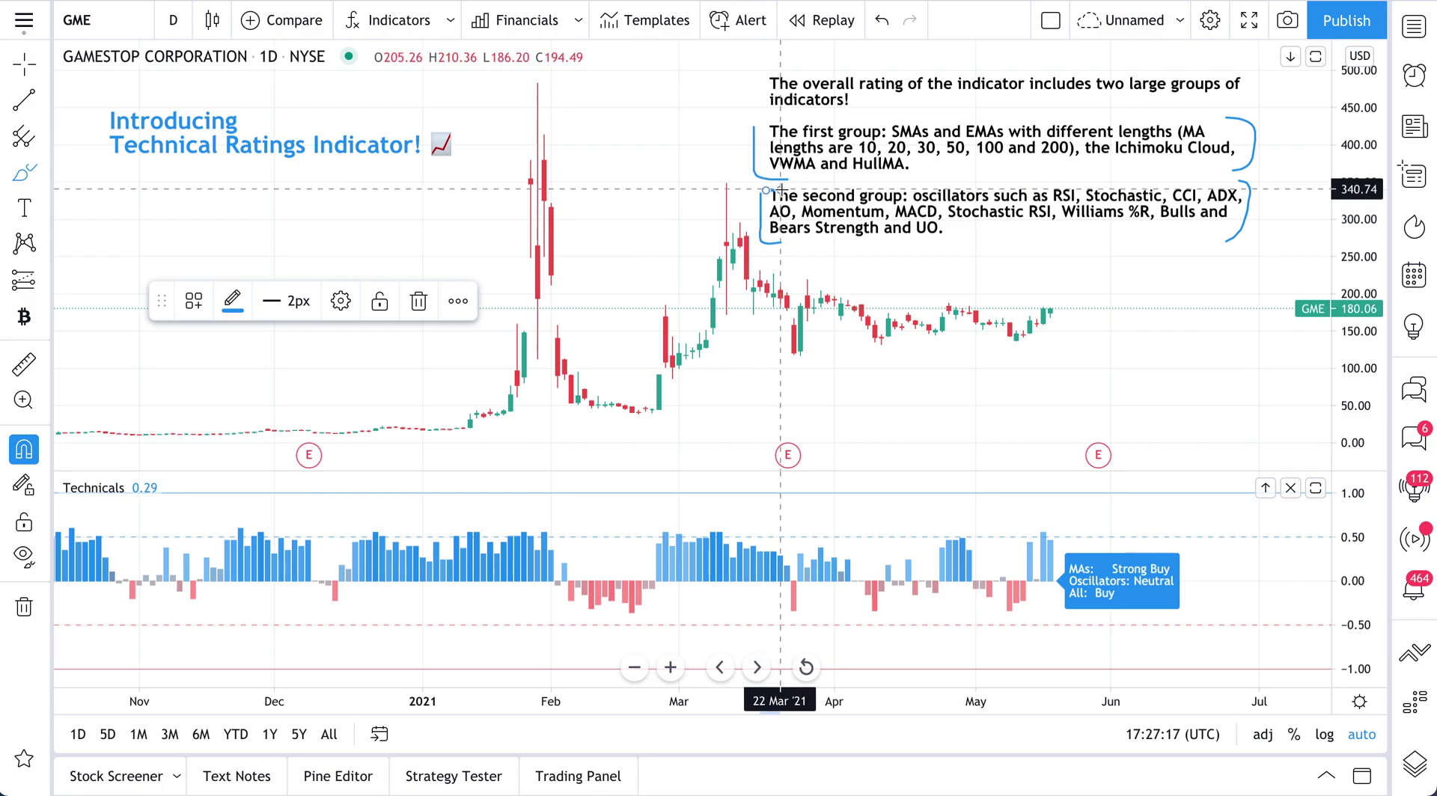
Step: Undo all the Brush brackets around the two indicator group paragraphs
key("ctrl+z")
key("ctrl+z")
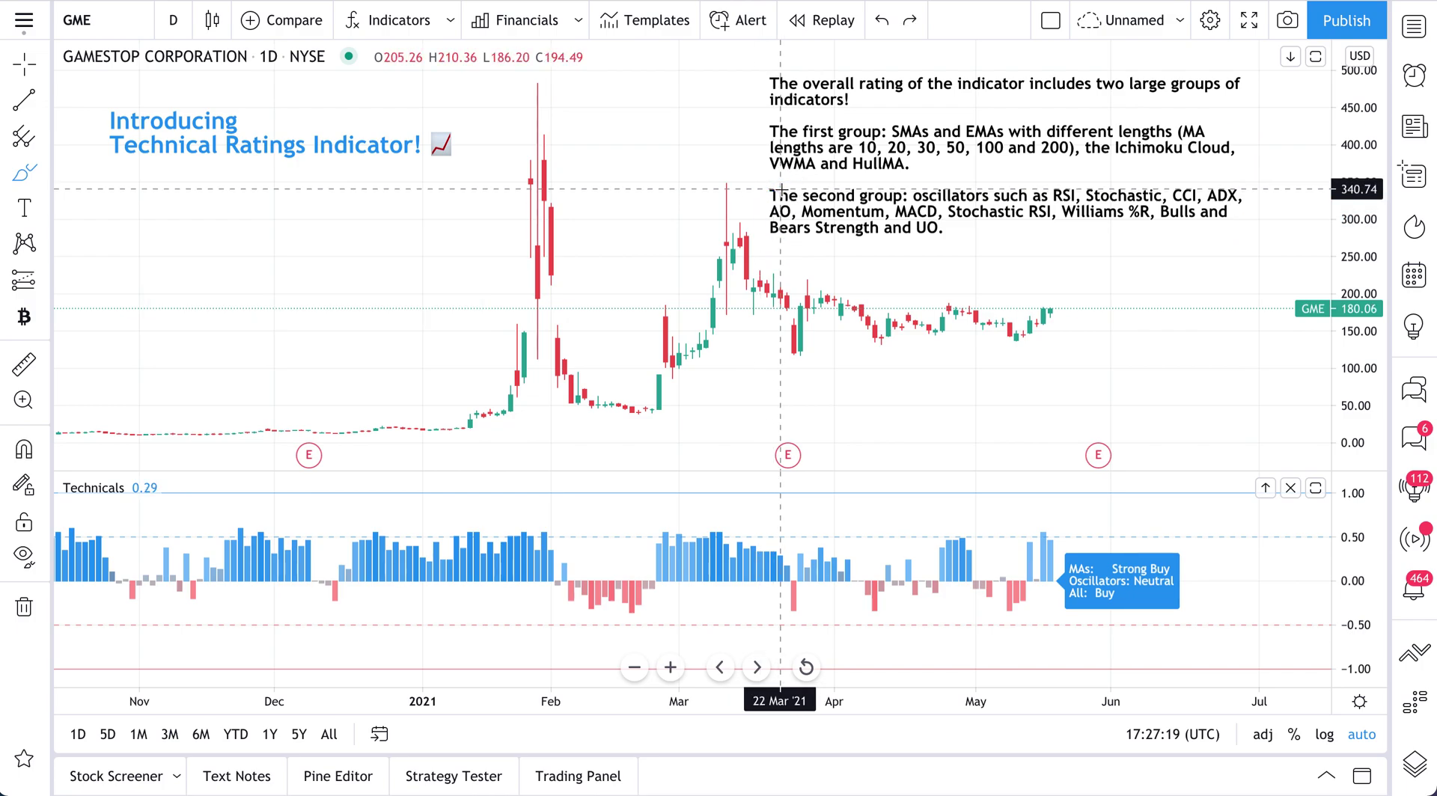
key("ctrl")
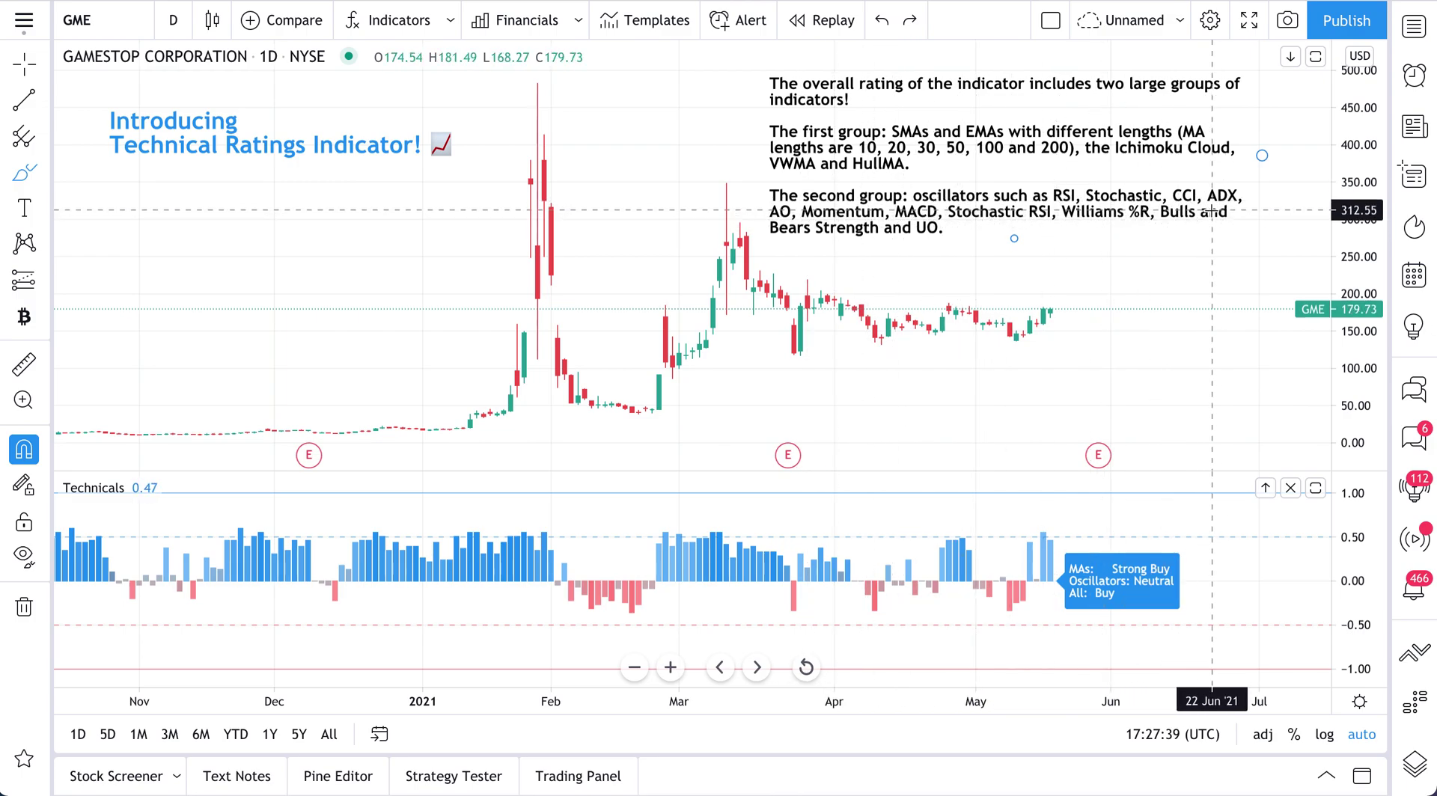
Step: Draw a freehand Brush arrow from below the text note down to the Technicals pane, undo it, and return to the cursor
mouse_move(1092, 251)
left_mouse_down()
mouse_move(1100, 337)
mouse_move(1026, 520)
mouse_move(1028, 480)
left_mouse_up()
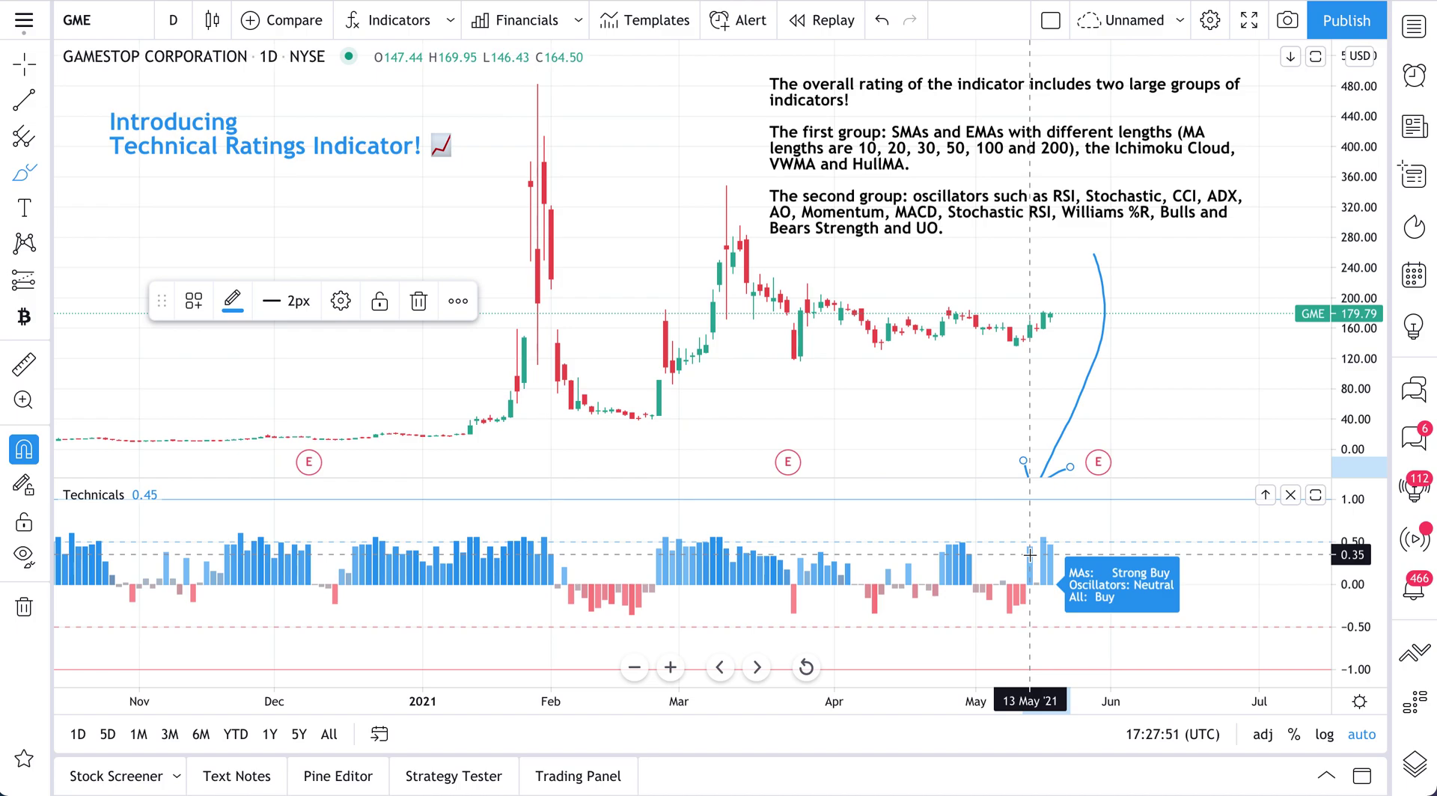
key("ctrl+z")
key("ctrl+z")
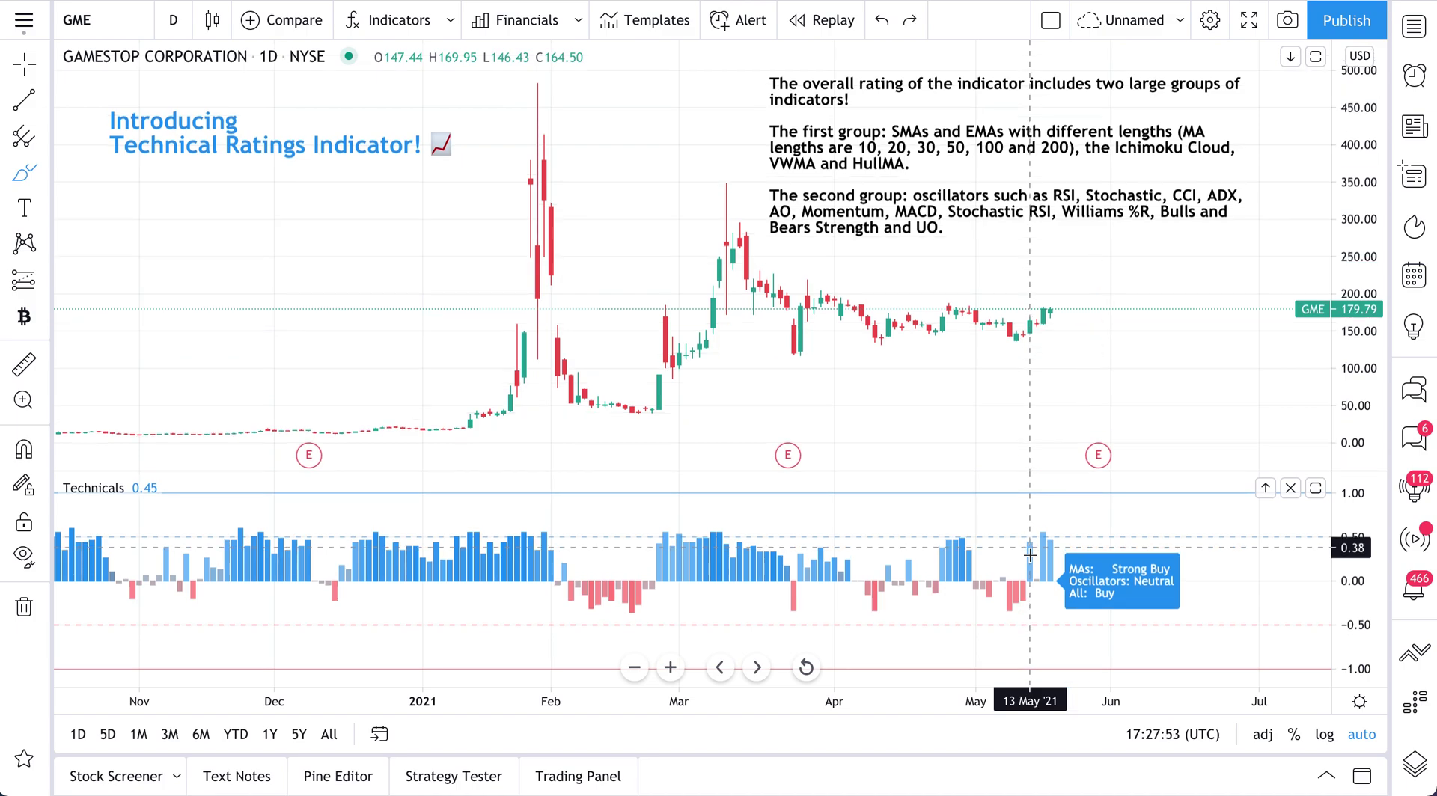
left_click(24, 65)
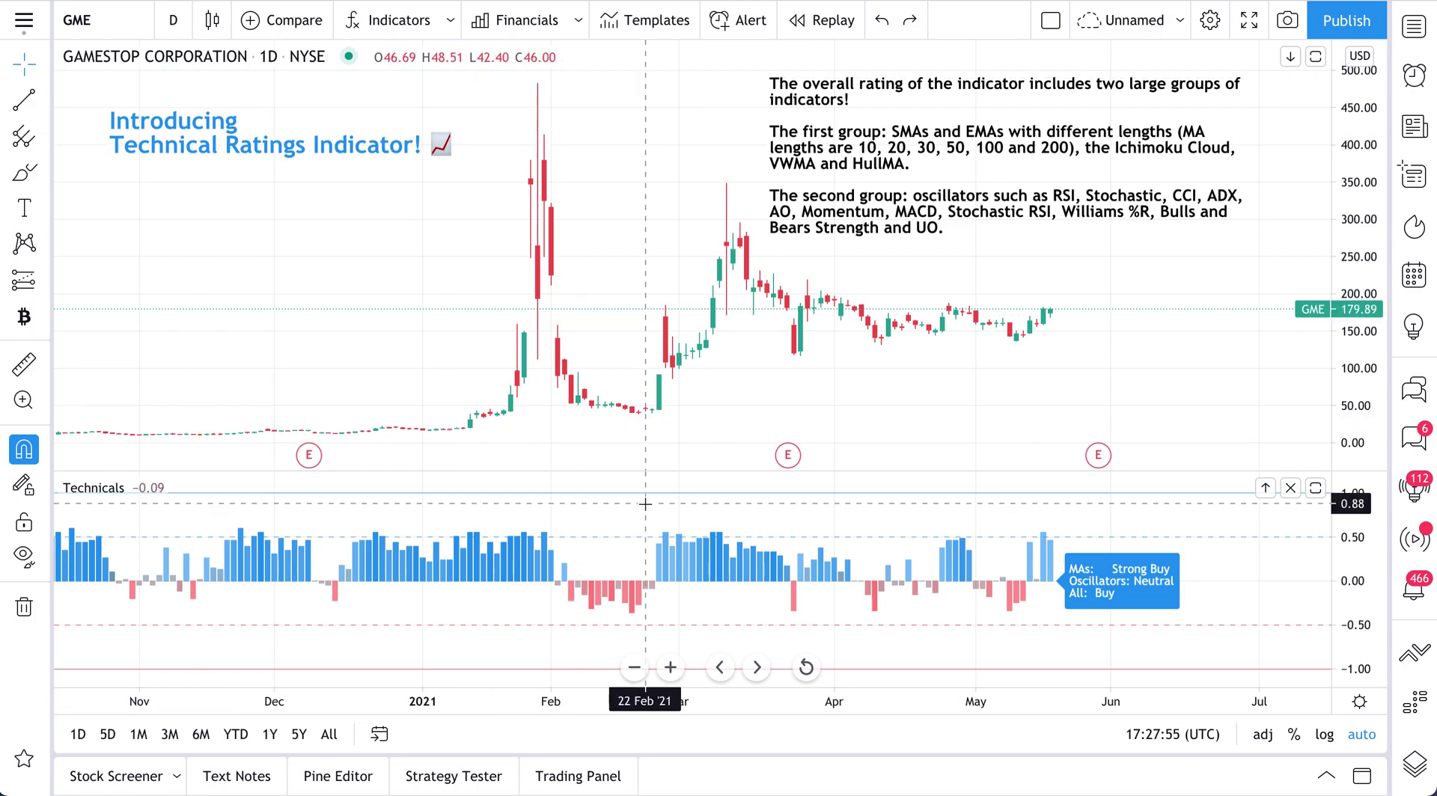
Step: Open the Technicals indicator's settings and review its inputs and the available indicator timeframes
scroll(645, 504, "down", 2)
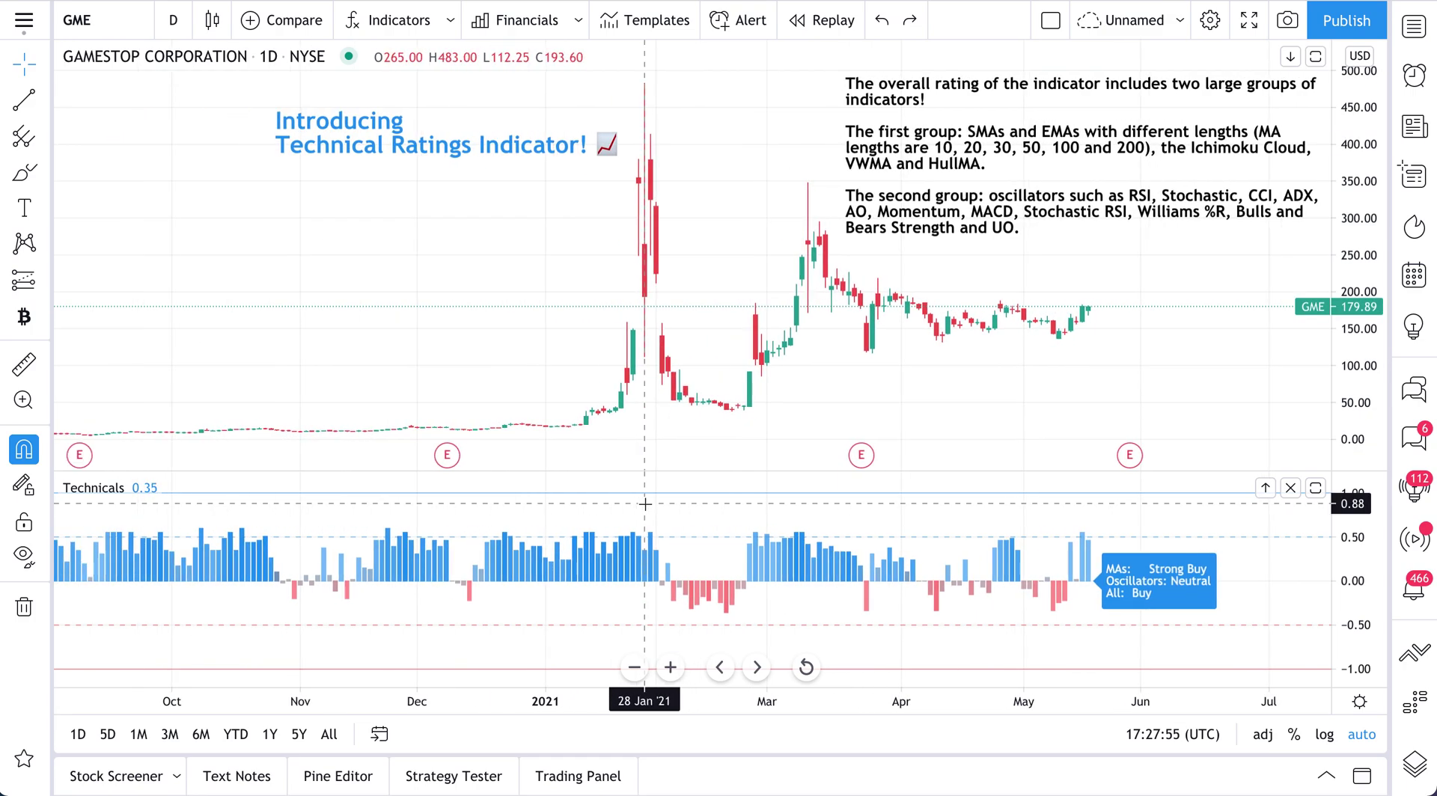
left_click(606, 562)
double_click(606, 562)
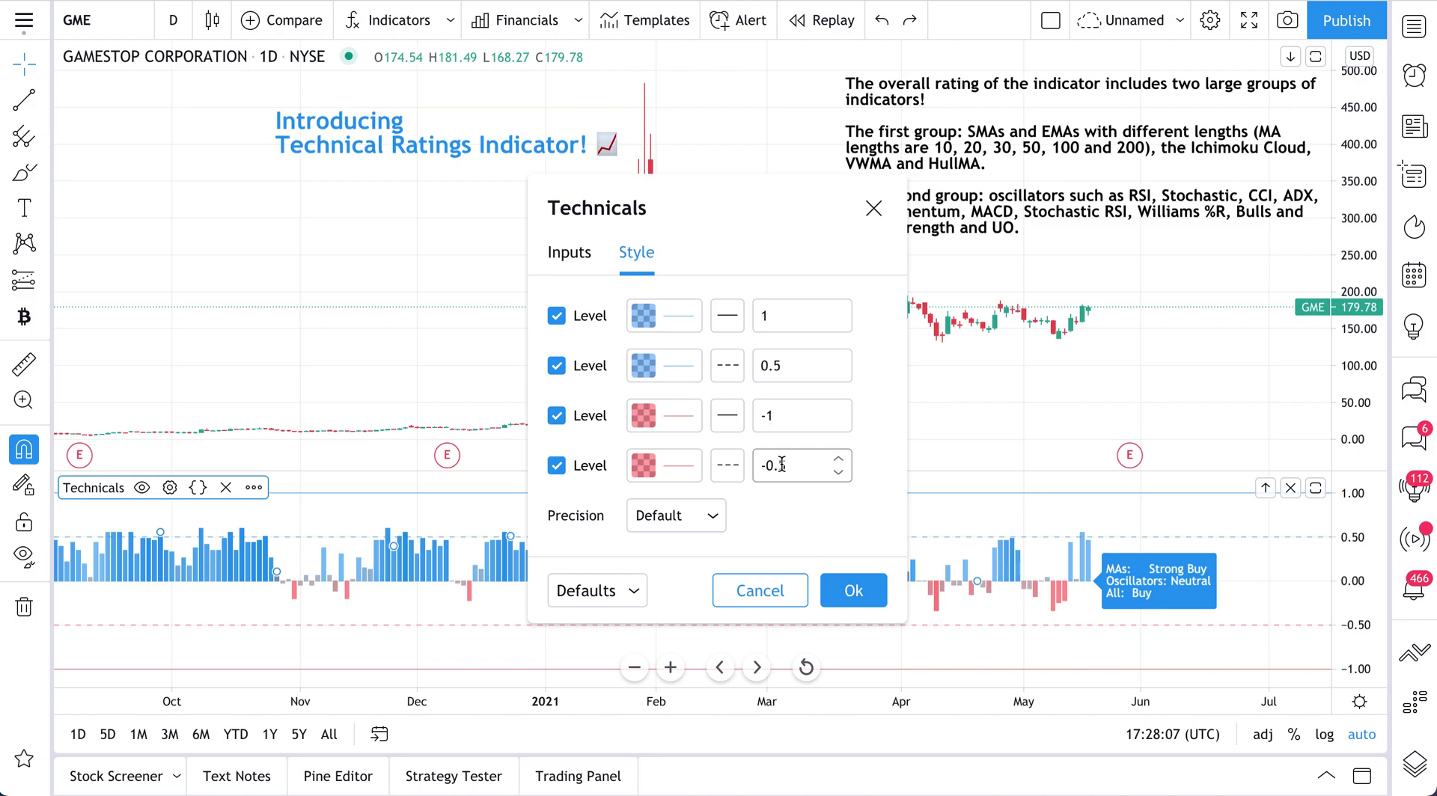
left_click(572, 255)
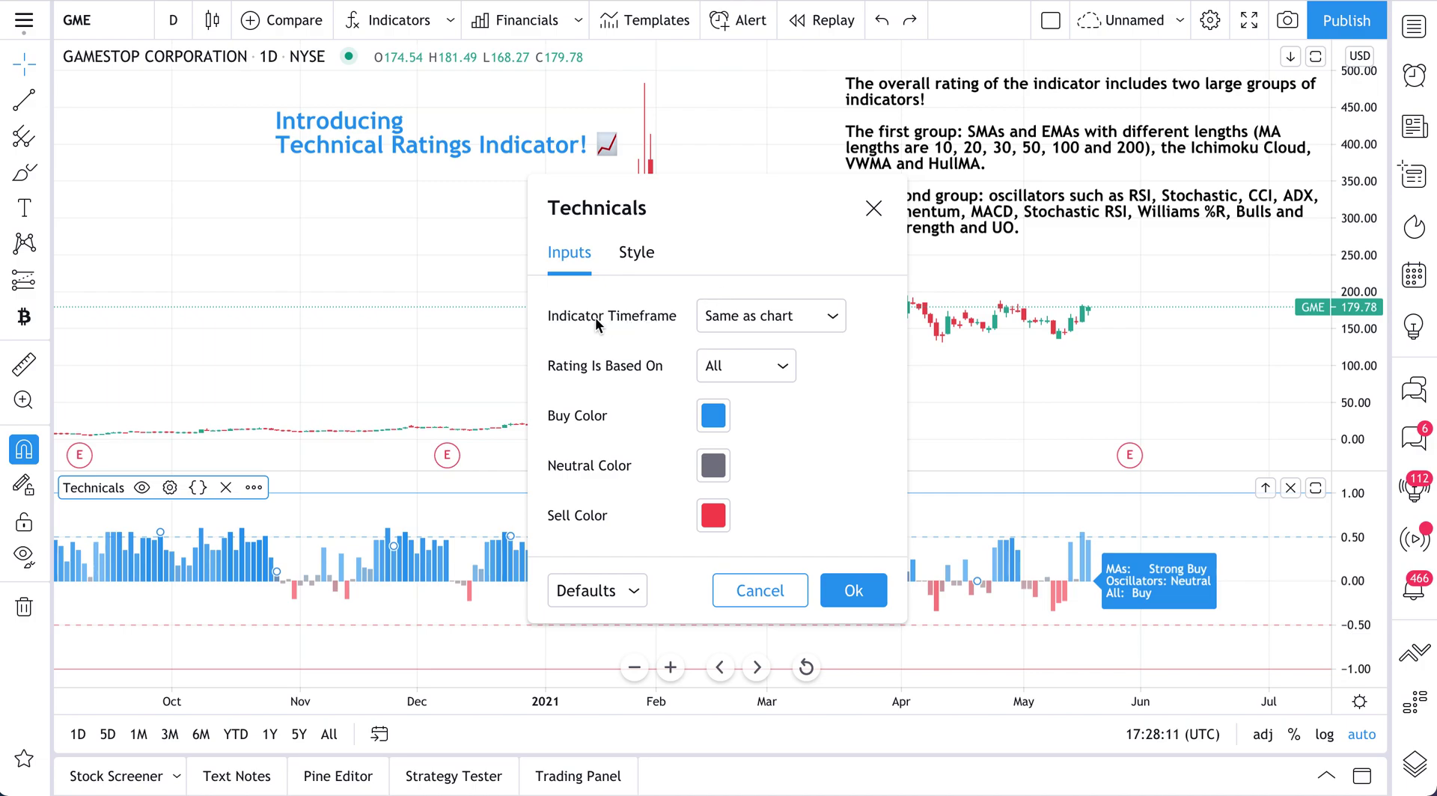
left_click(778, 317)
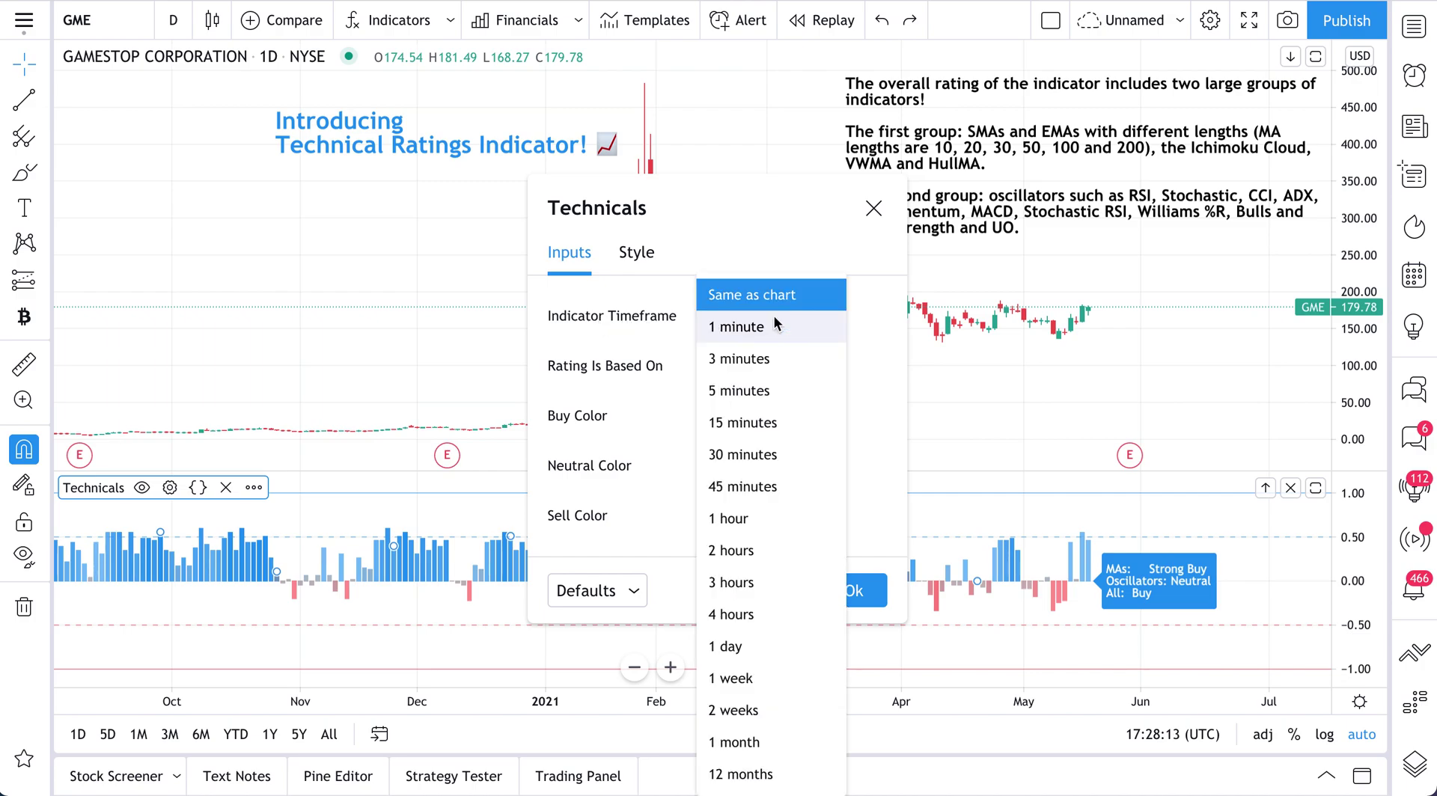
left_click(858, 325)
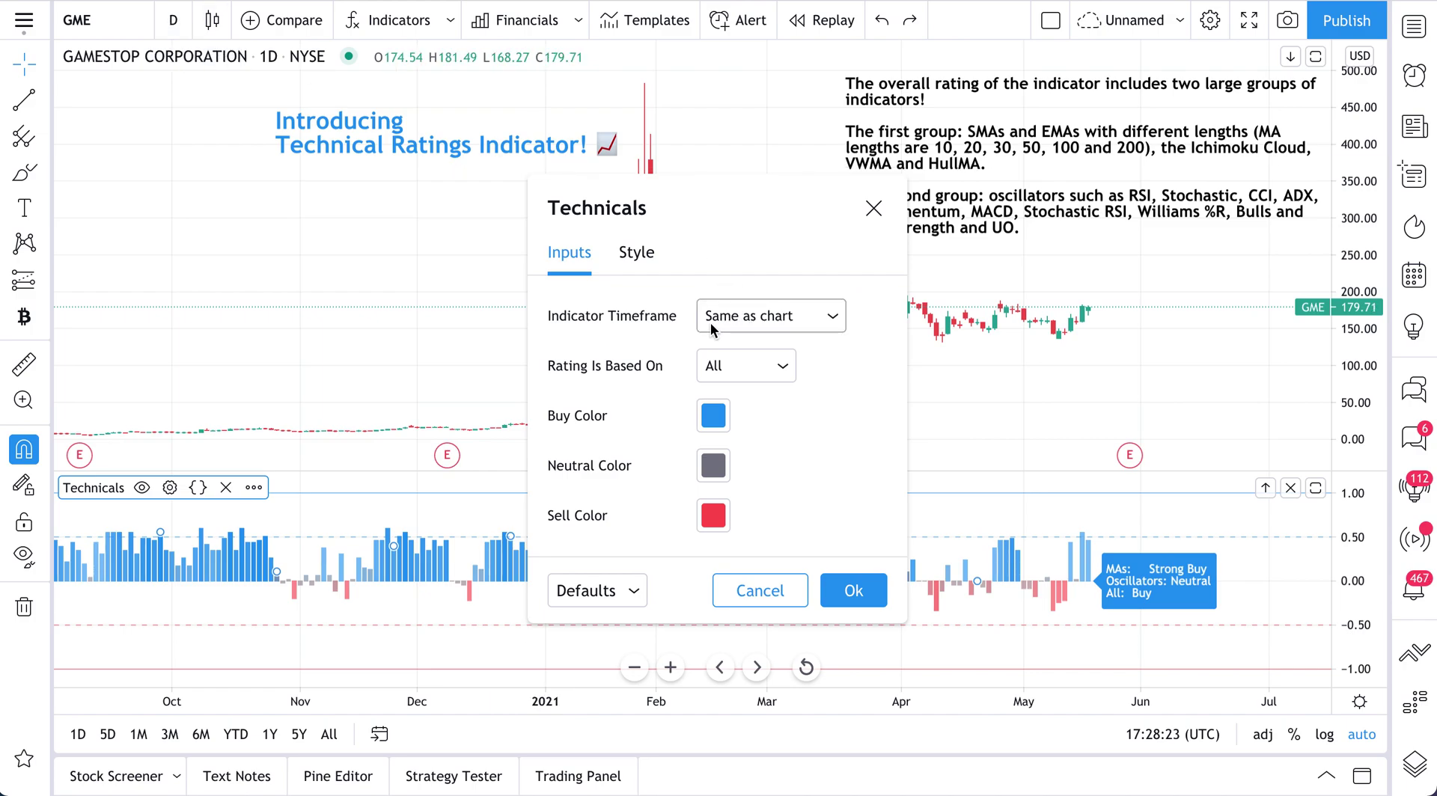
Step: Try 1 week as the Technicals indicator timeframe, replace it with 45 minutes, and apply the settings
left_click(784, 323)
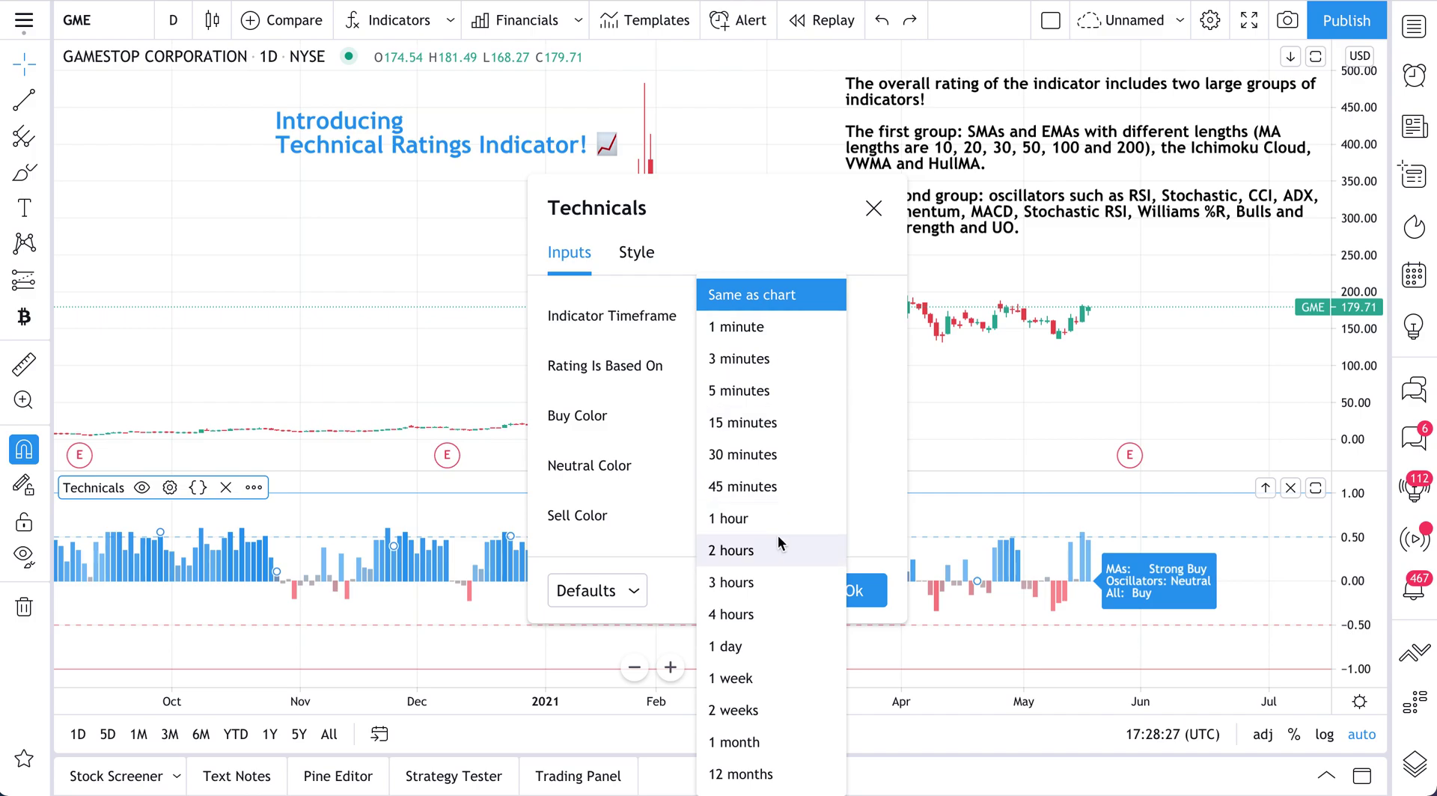
left_click(755, 678)
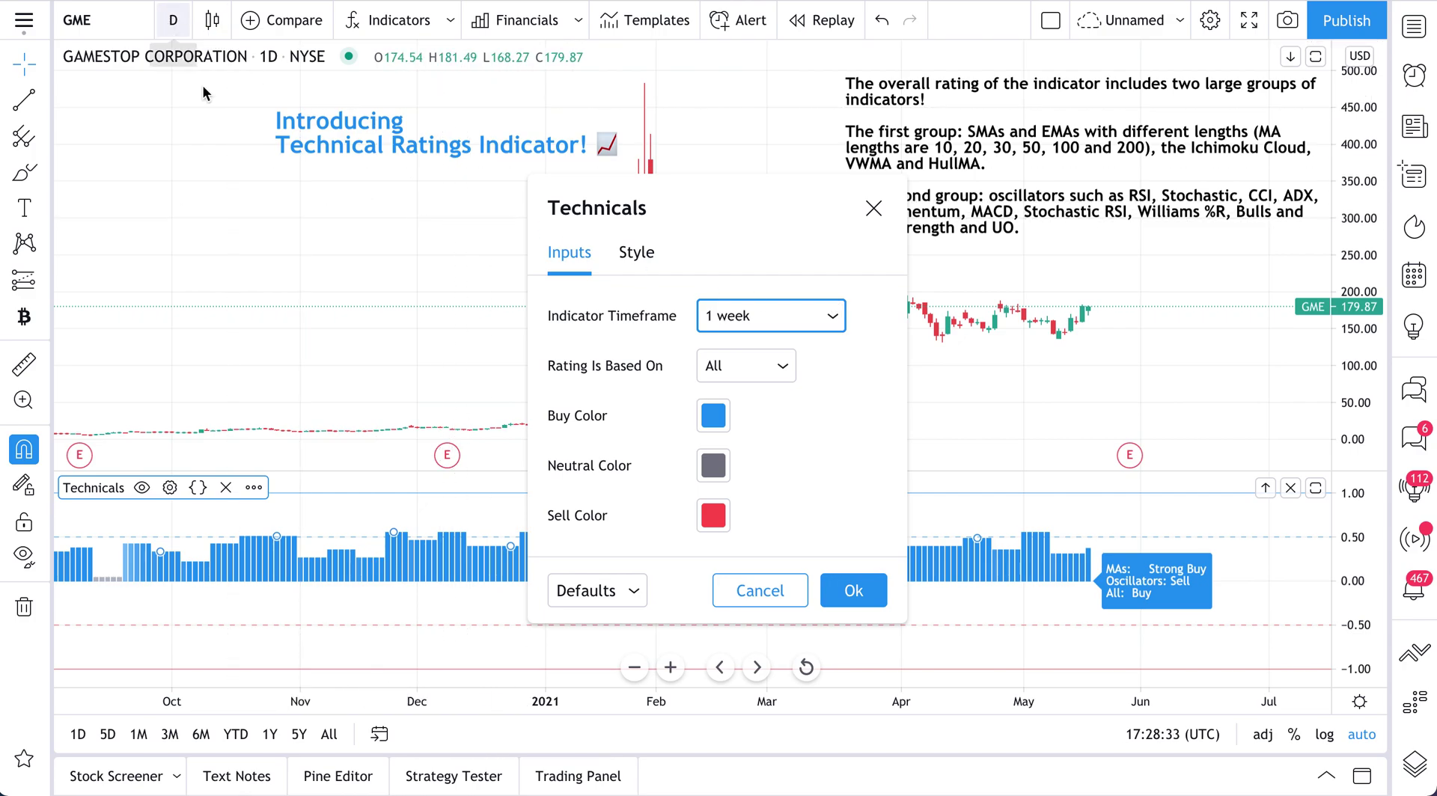
left_click(784, 311)
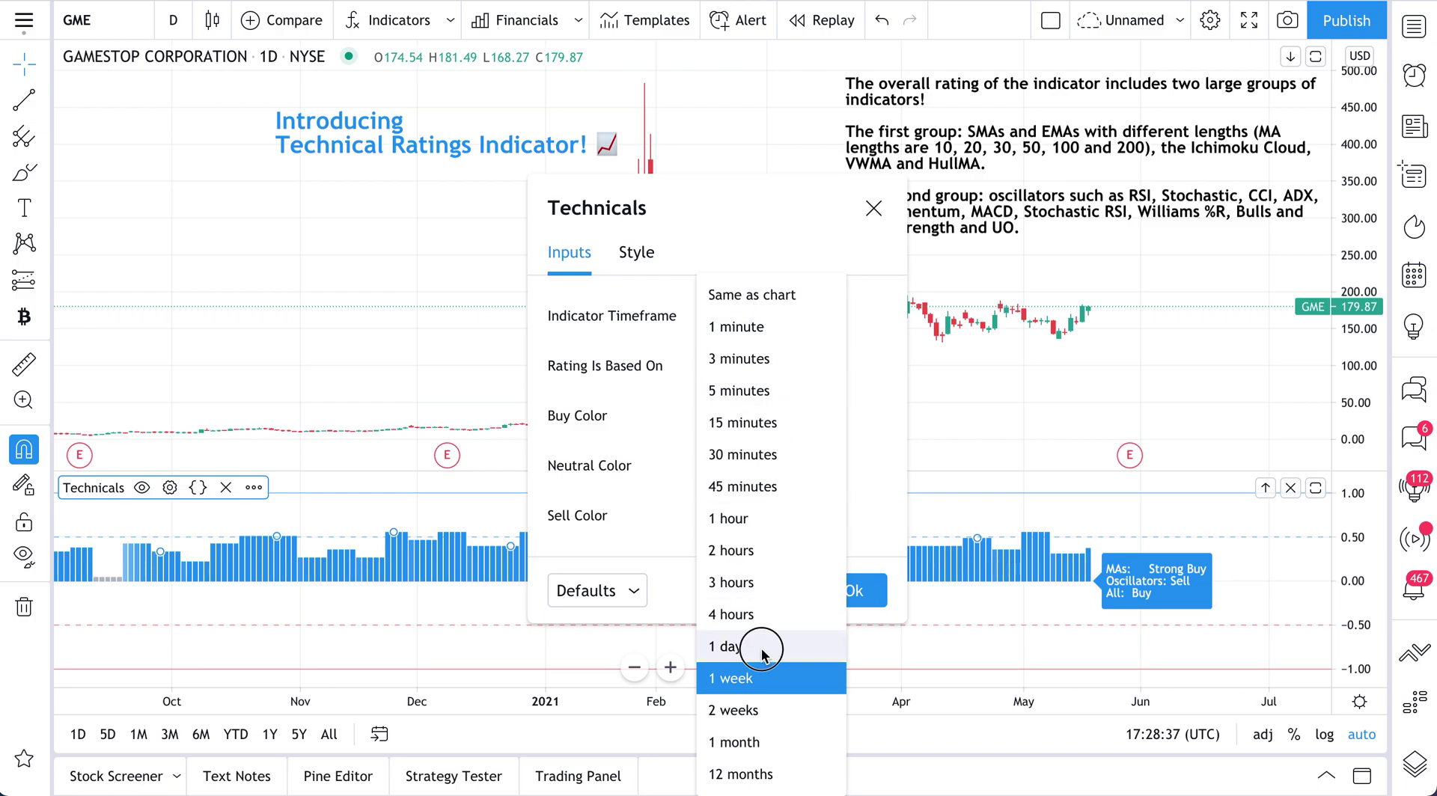
left_click(773, 488)
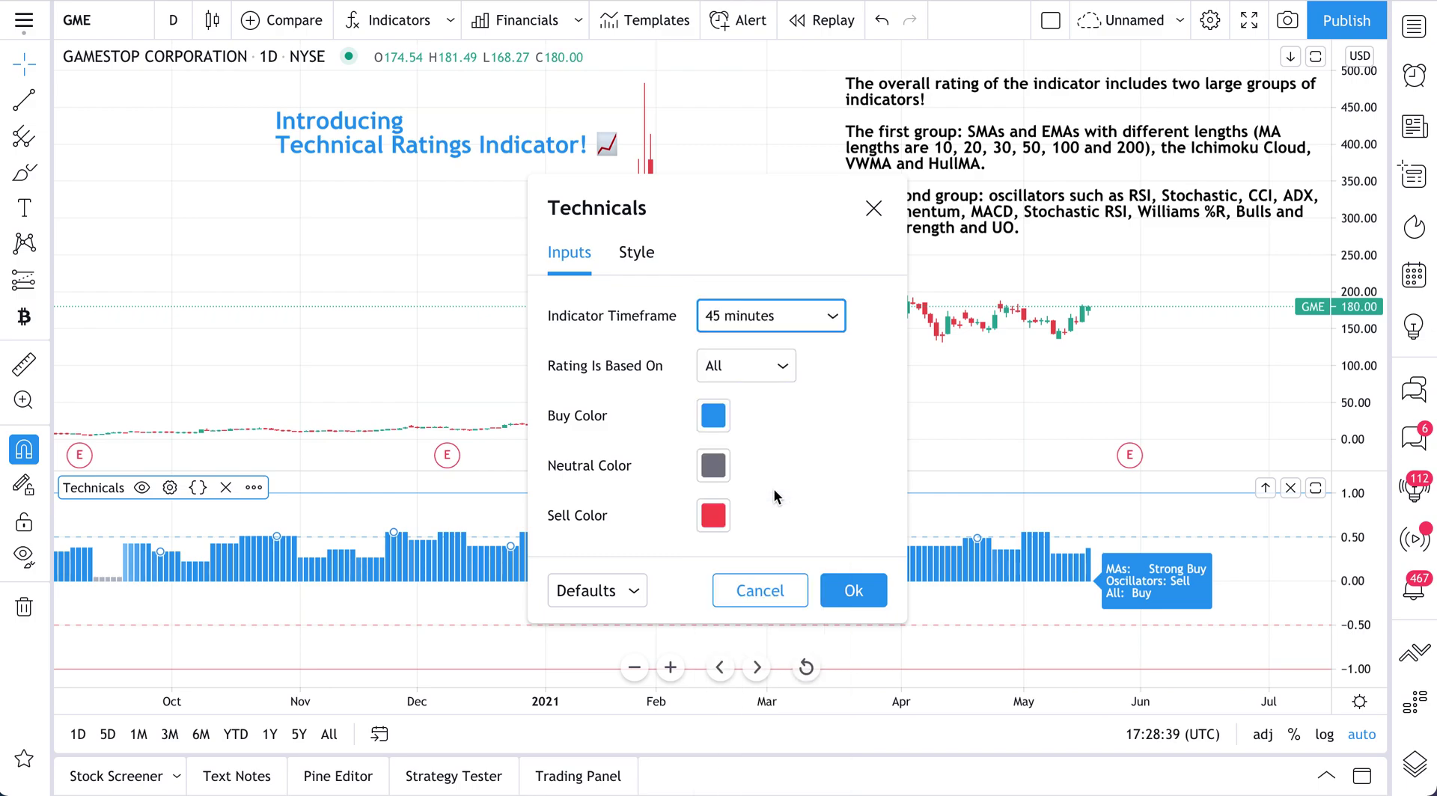
left_click(853, 588)
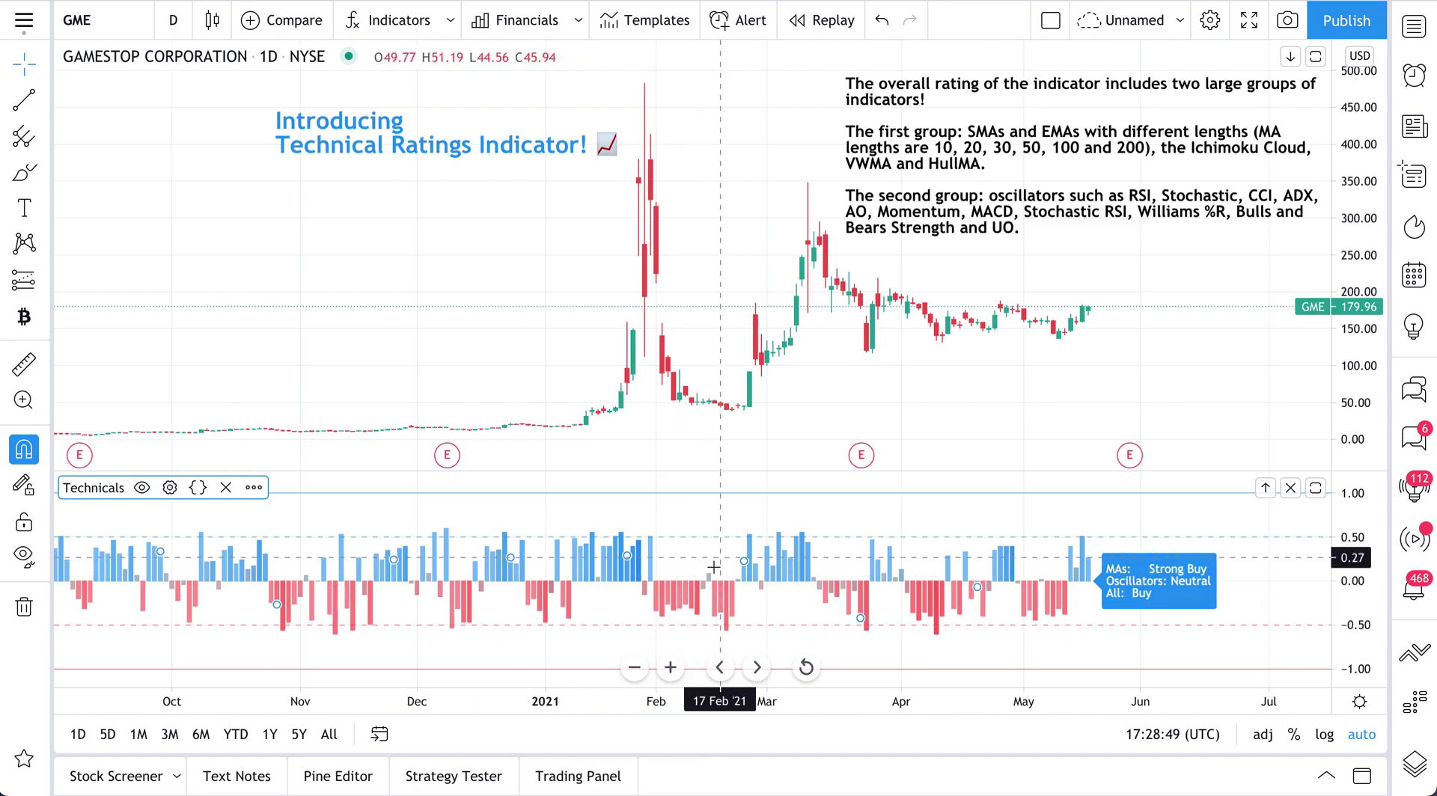
Step: Reopen the Technicals indicator's settings and set the indicator timeframe to Same as chart
double_click(690, 598)
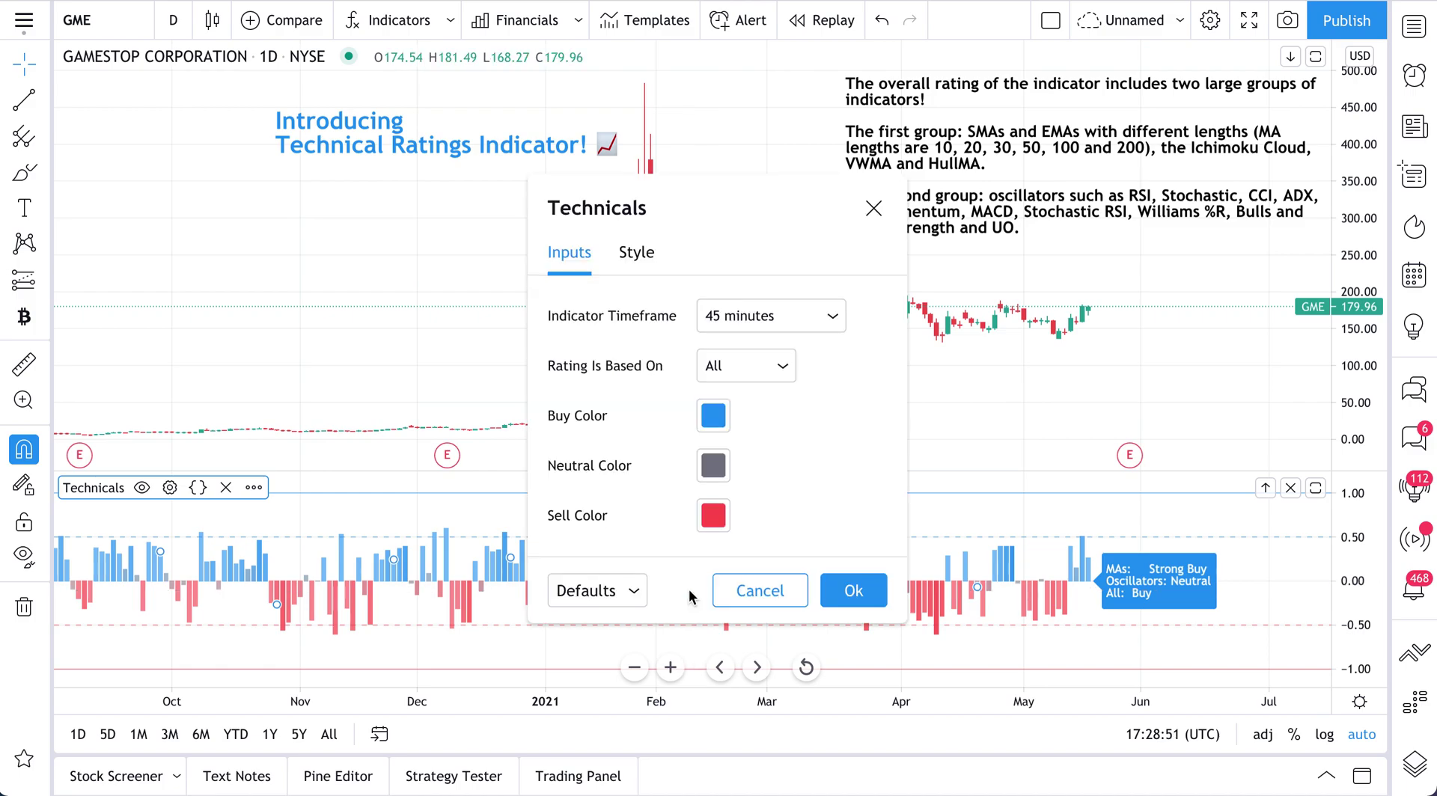
left_click(739, 327)
left_click(746, 304)
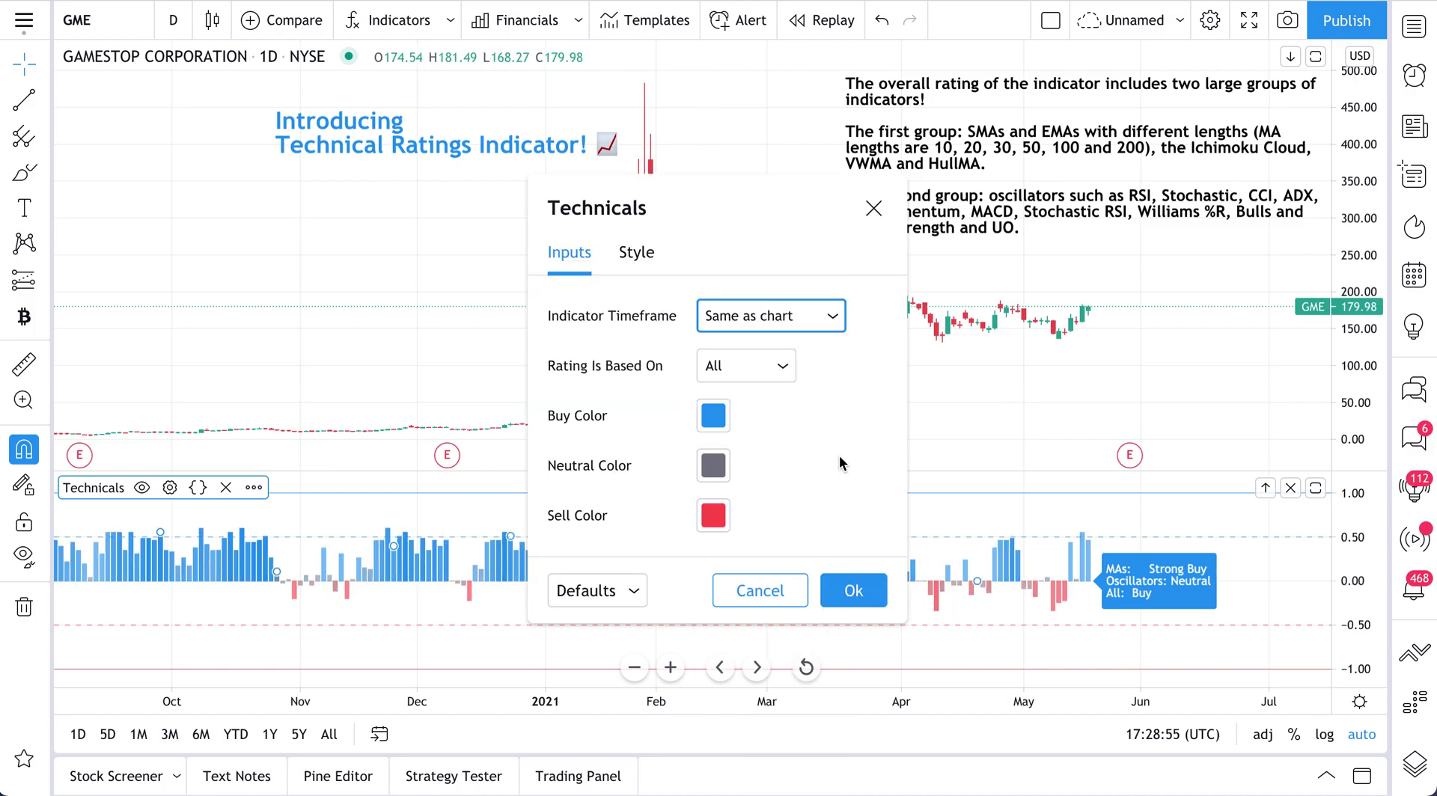
Step: Move the Technicals settings dialog off the recent price bars and base the rating on MAs
left_click_drag(772, 211, 341, 144)
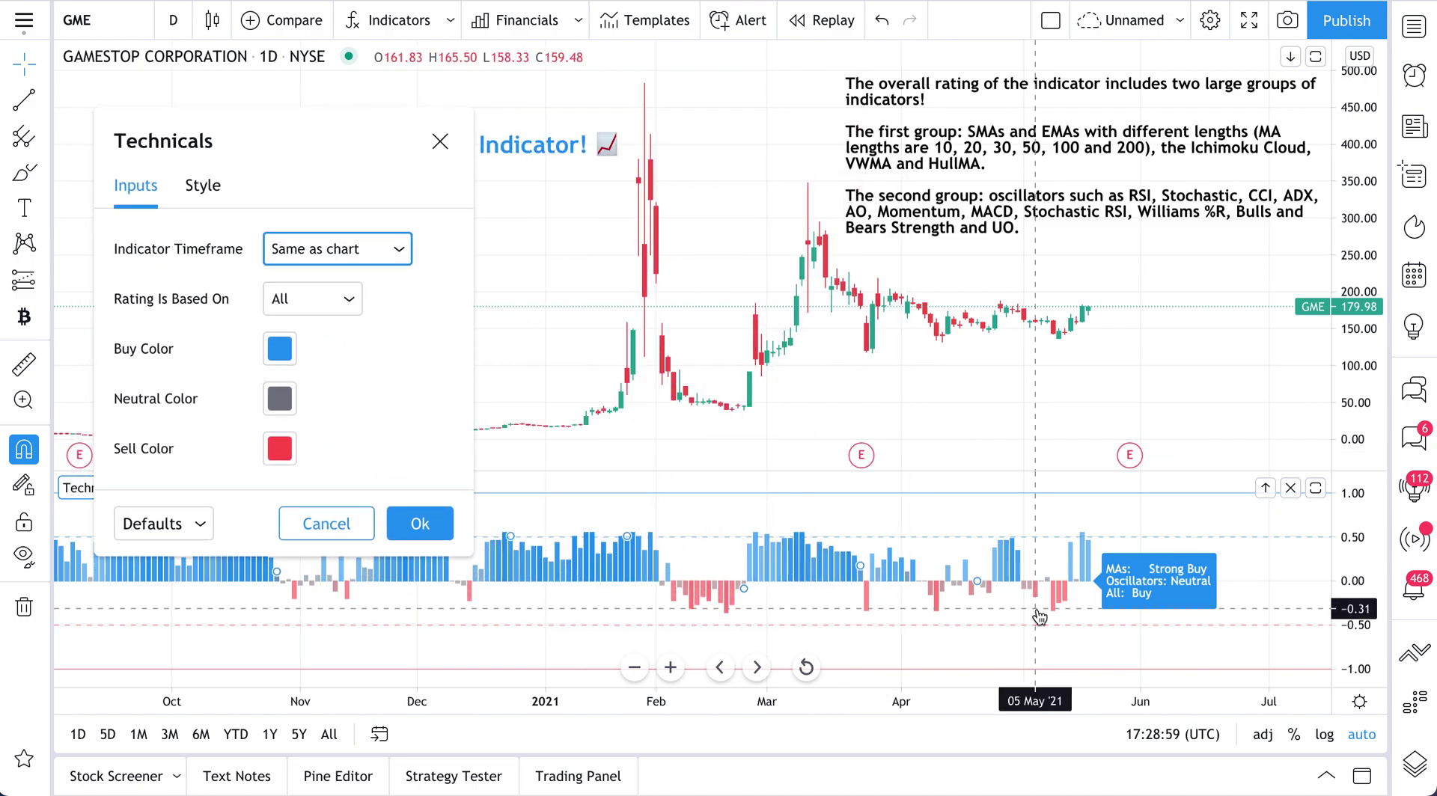
left_click(324, 298)
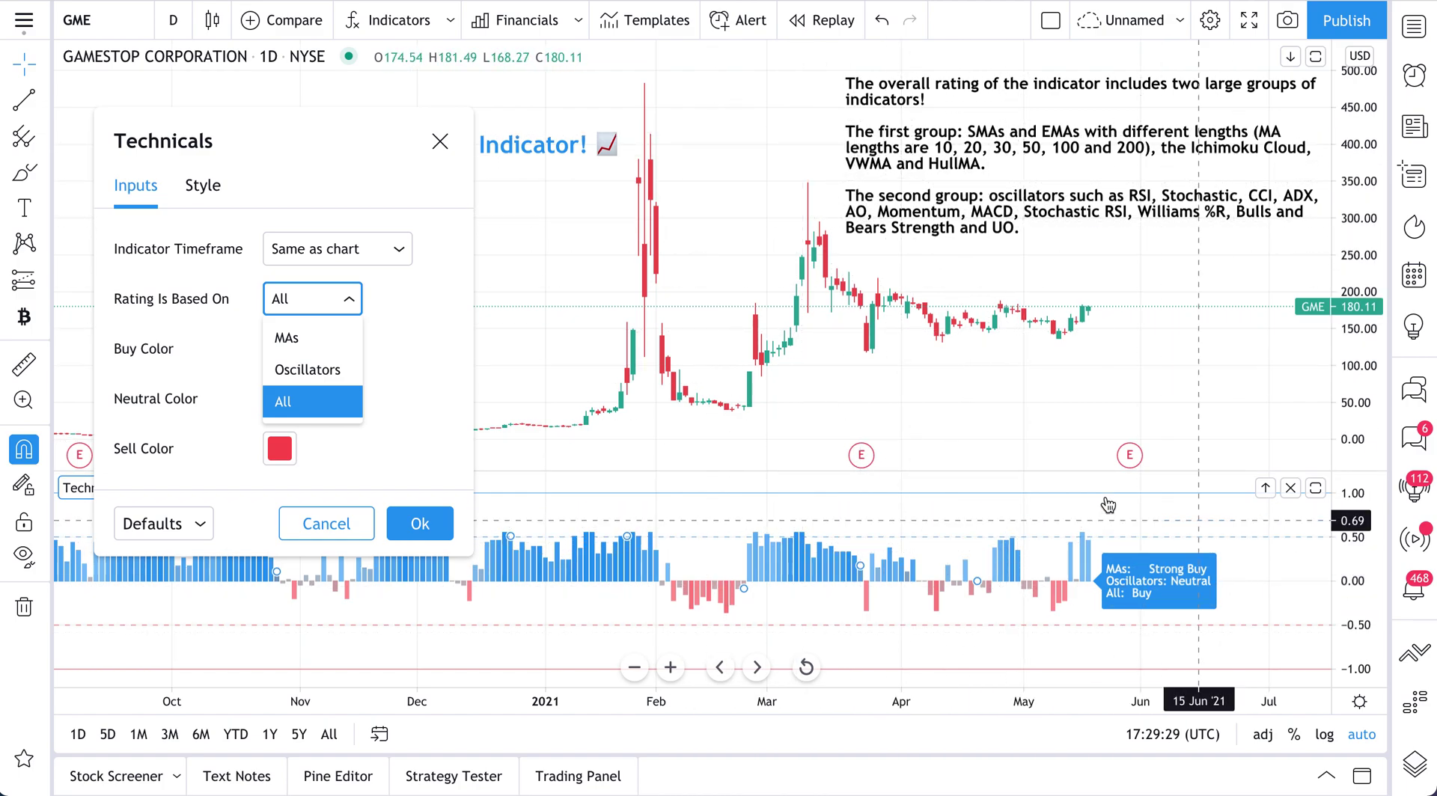
left_click(326, 345)
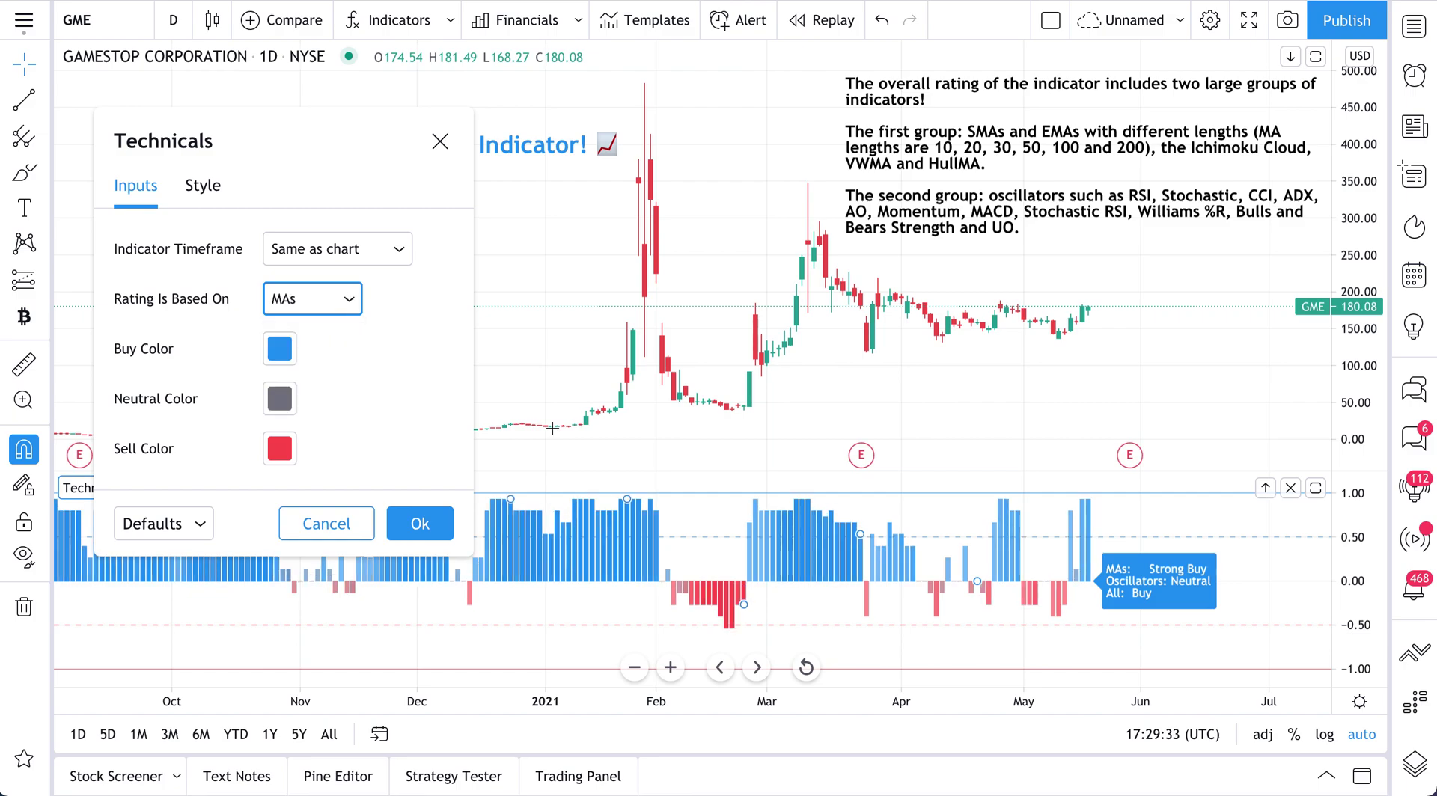
Step: Try Oscillators as the basis for the Technicals rating, and set it to All
left_click(297, 307)
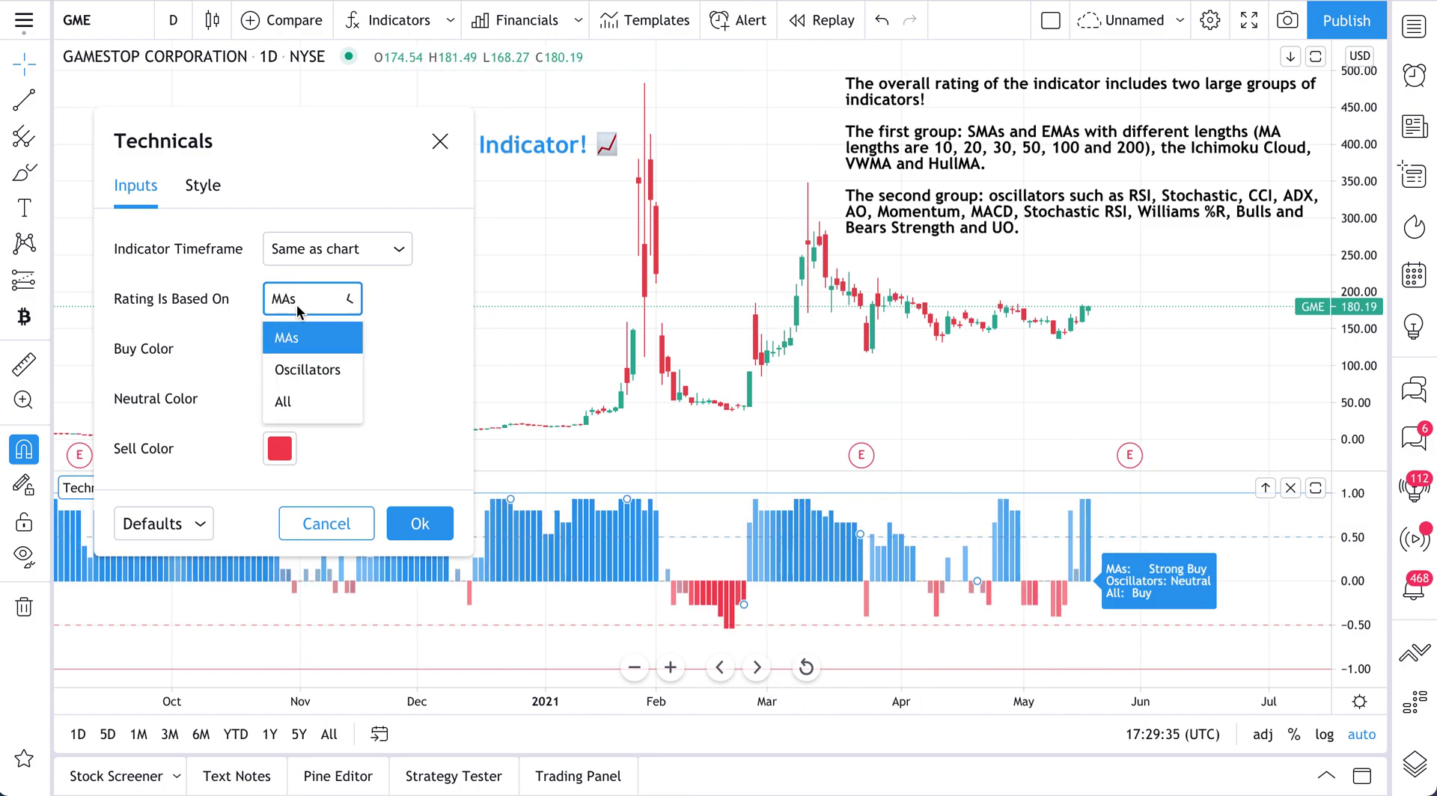
left_click(313, 368)
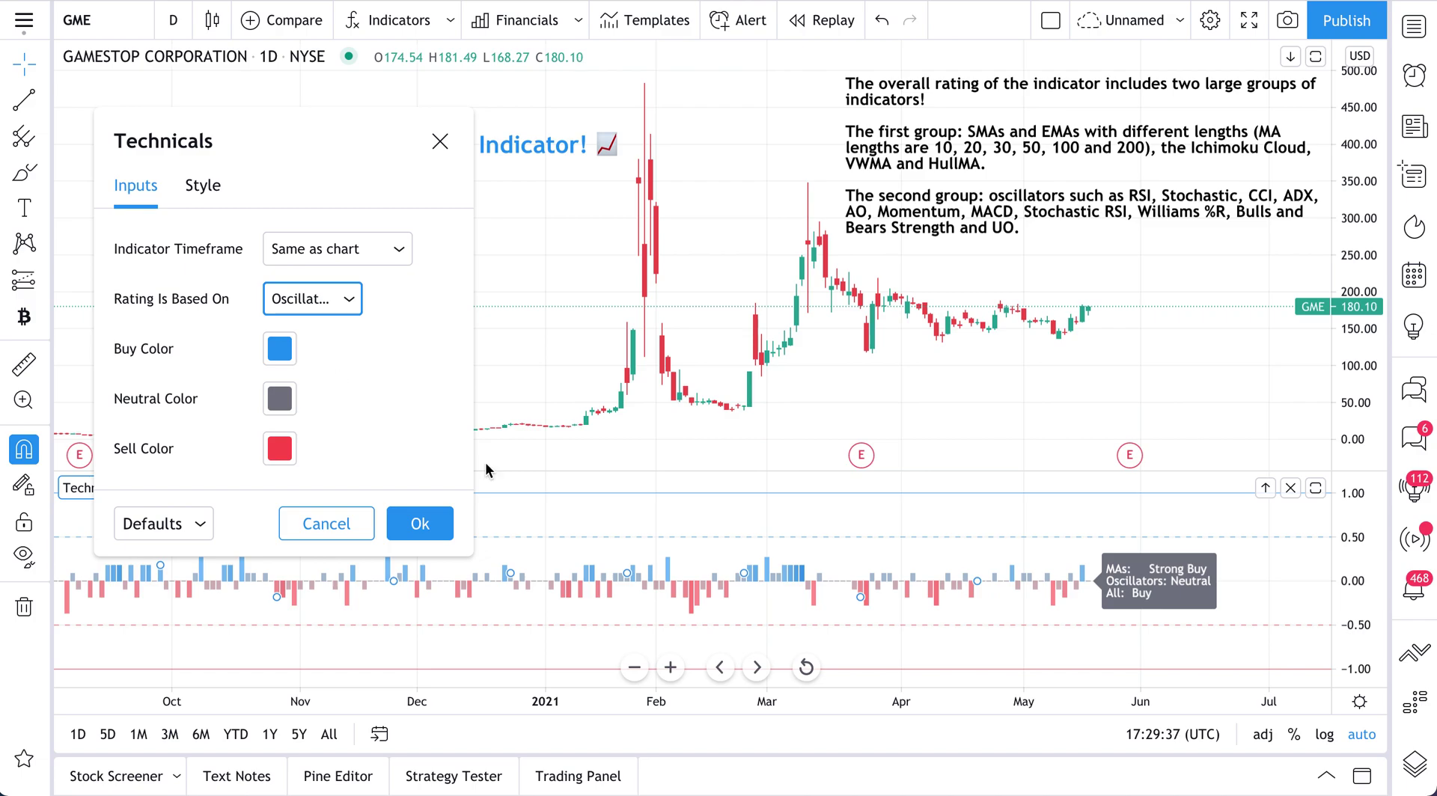
left_click(327, 310)
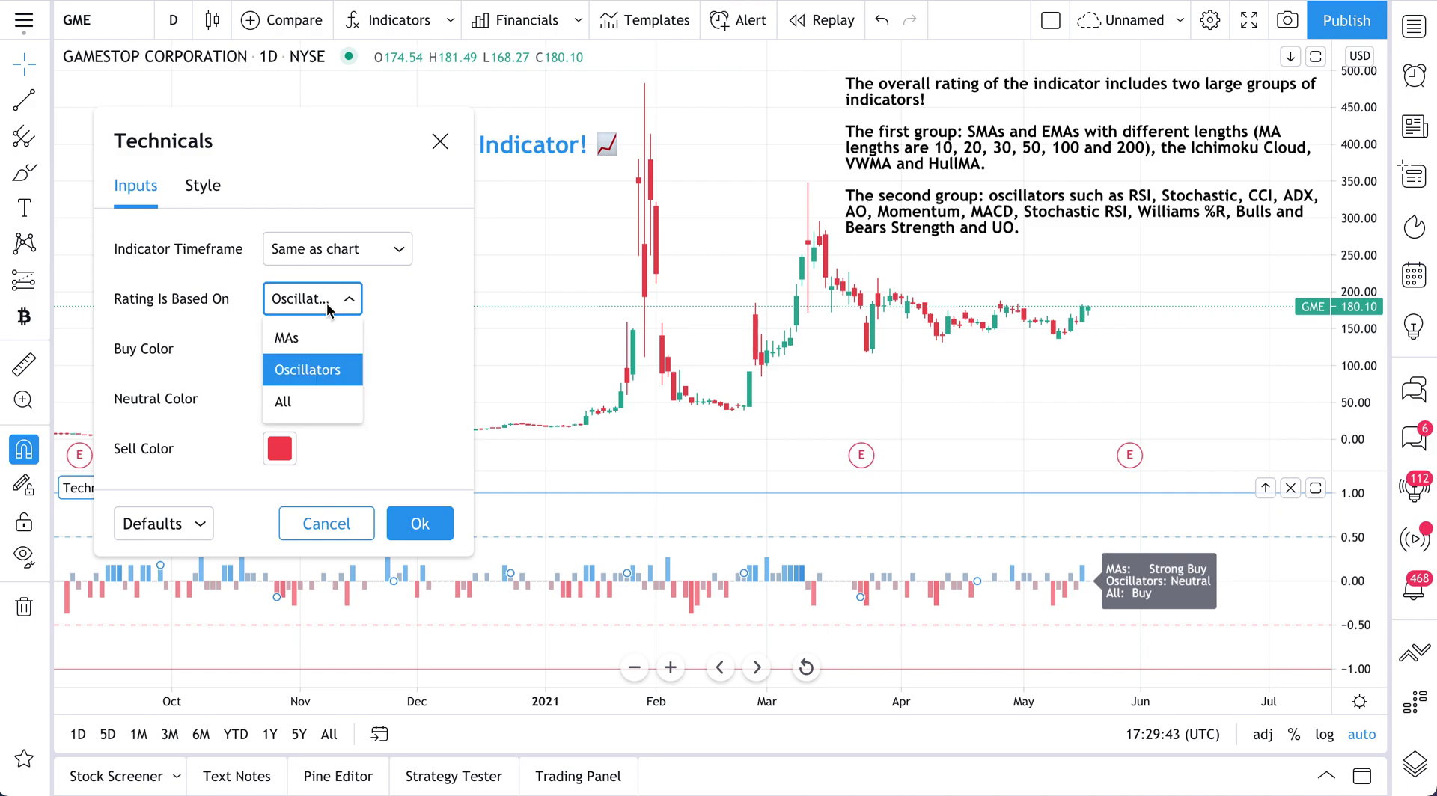
left_click(313, 414)
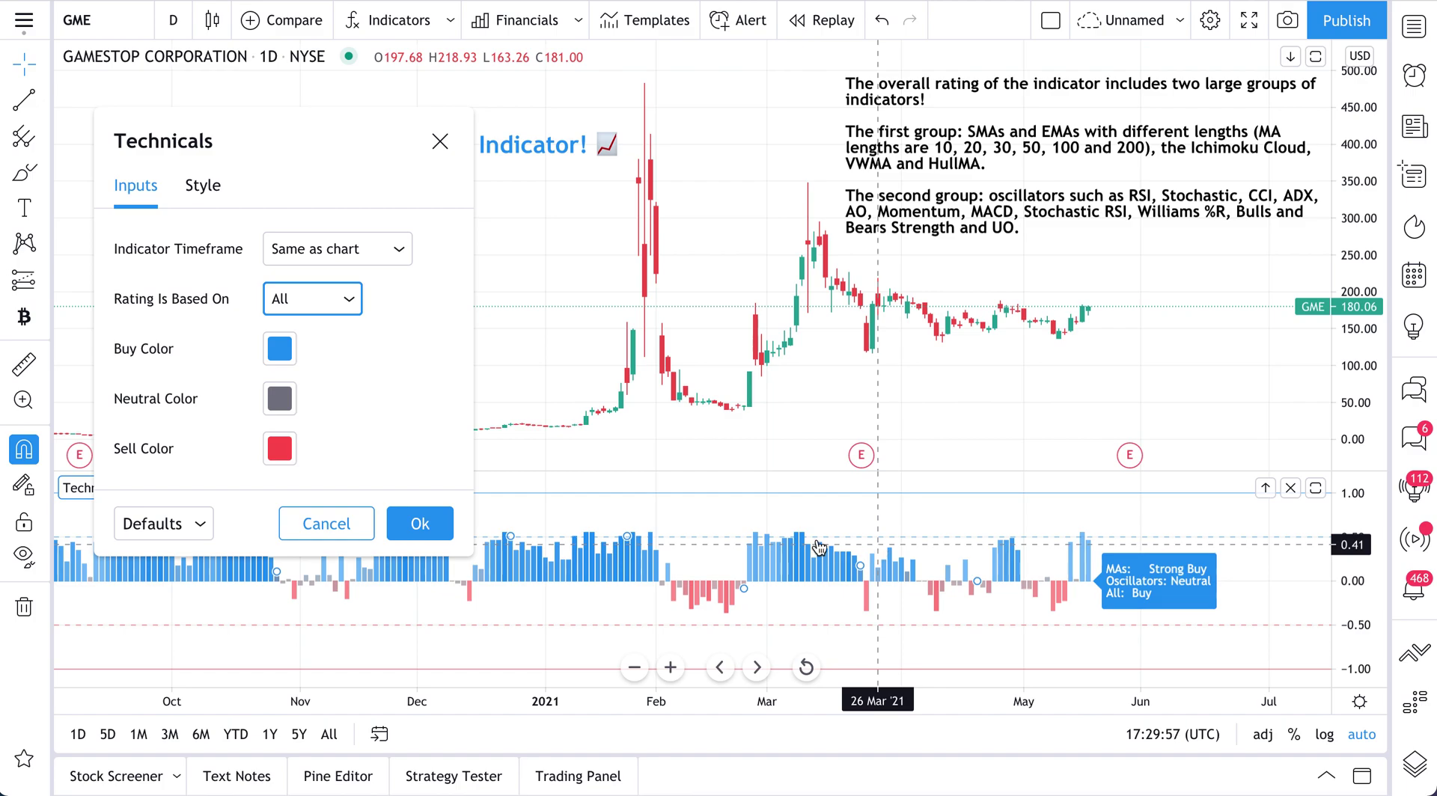
Step: Look through the color palettes available for the indicator's Buy, Neutral and Sell colors
left_click(288, 357)
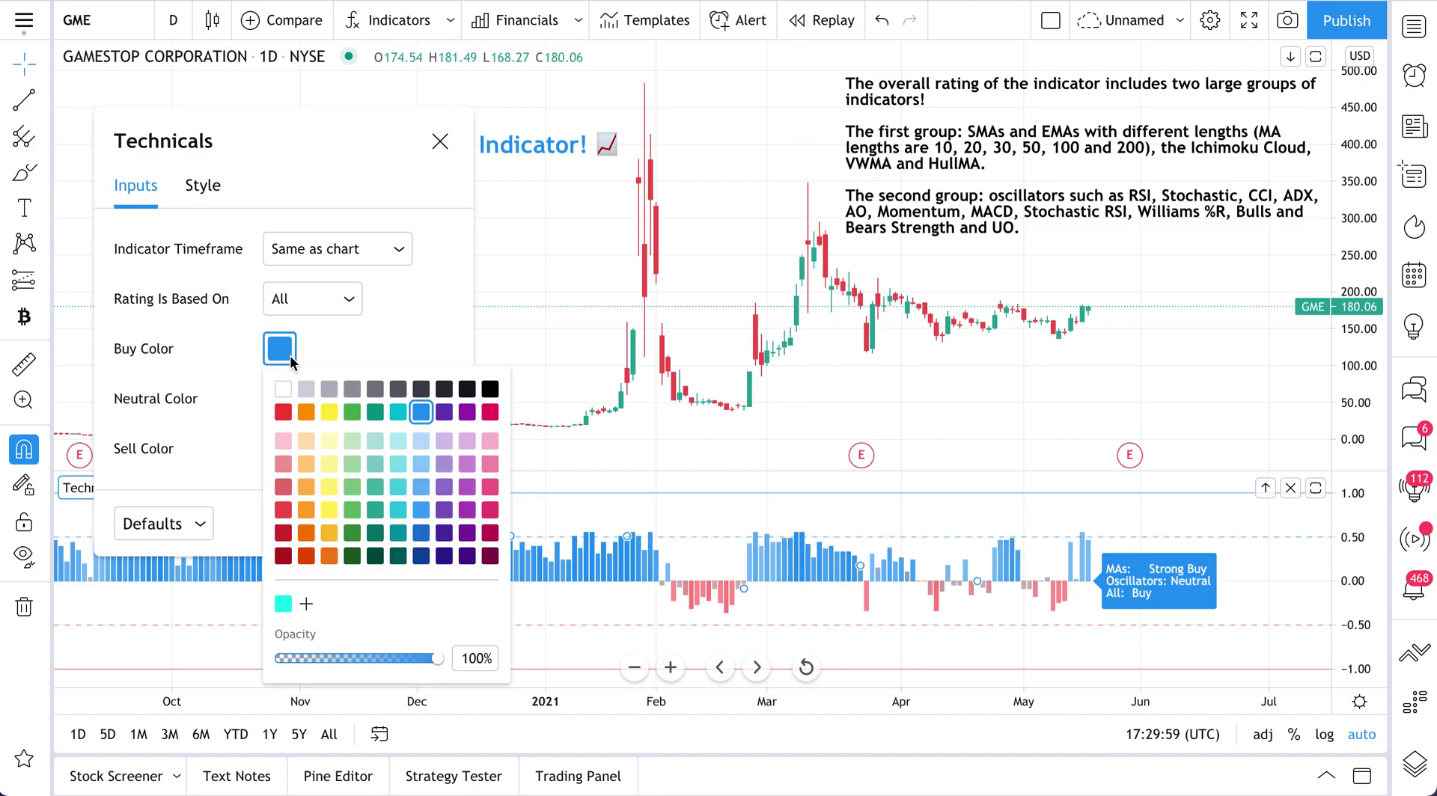
left_click(291, 359)
left_click(282, 398)
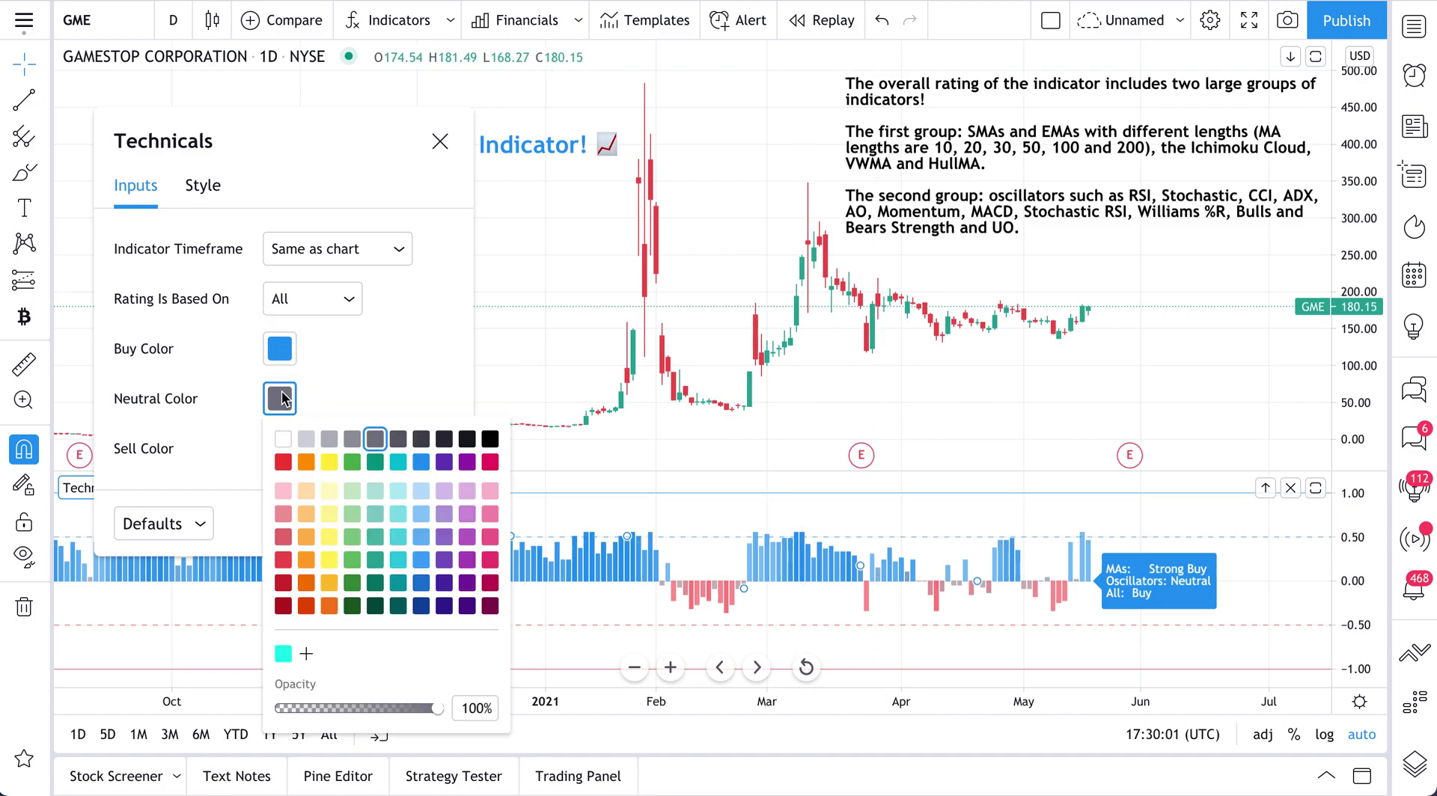
left_click(283, 353)
left_click(251, 432)
left_click(268, 451)
left_click(267, 452)
Step: Try light green as the indicator's Buy Color and replace it with teal green
left_click(289, 355)
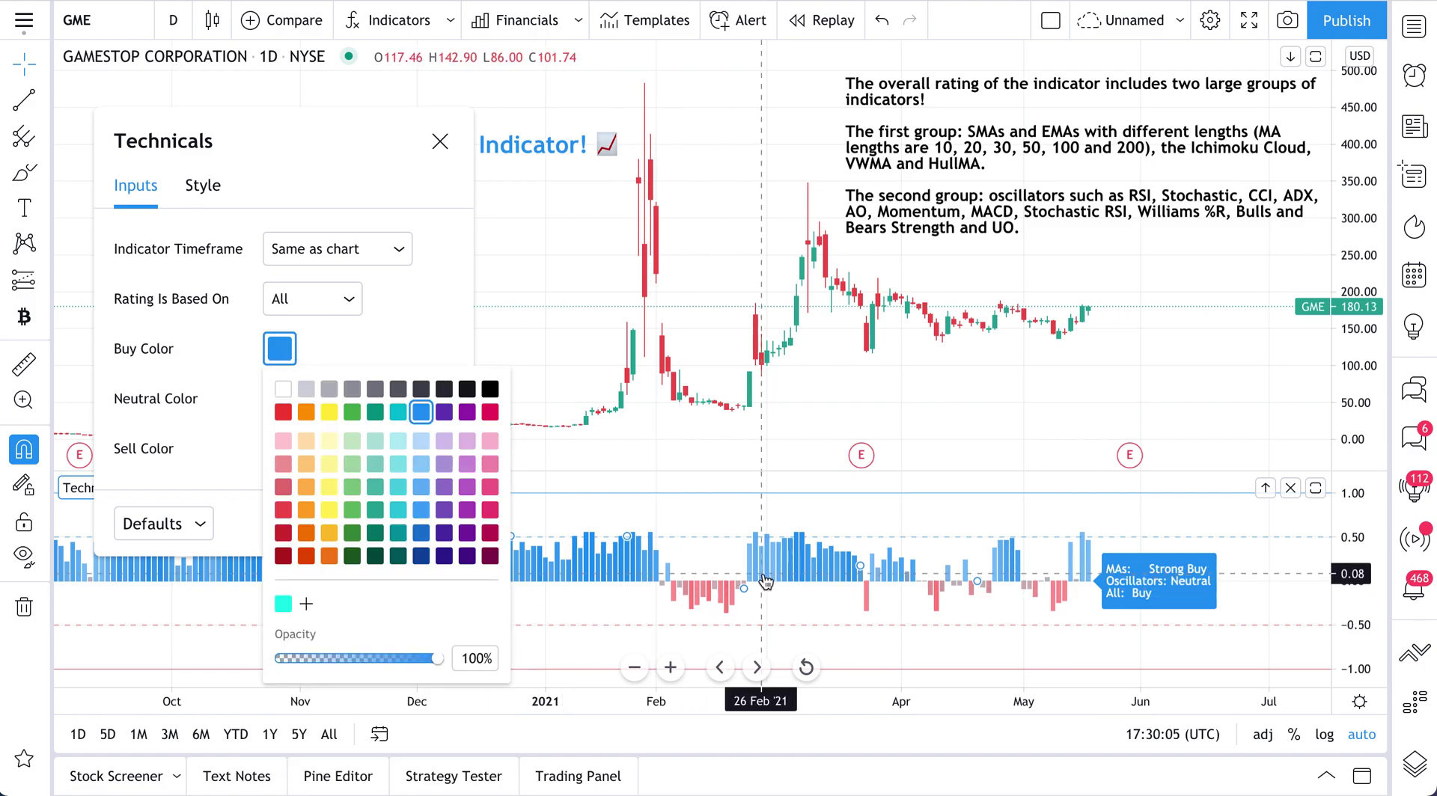
left_click(353, 414)
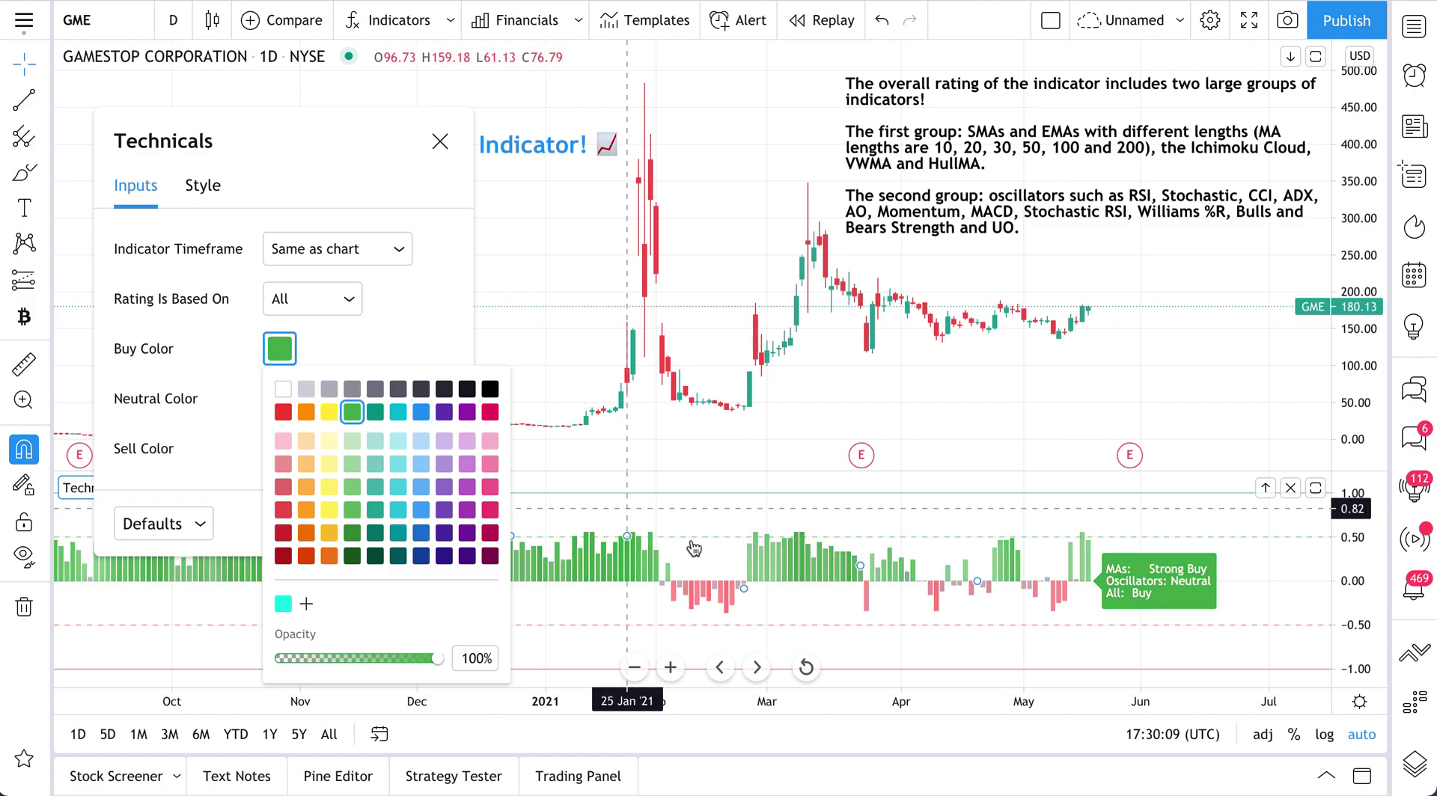
left_click(378, 414)
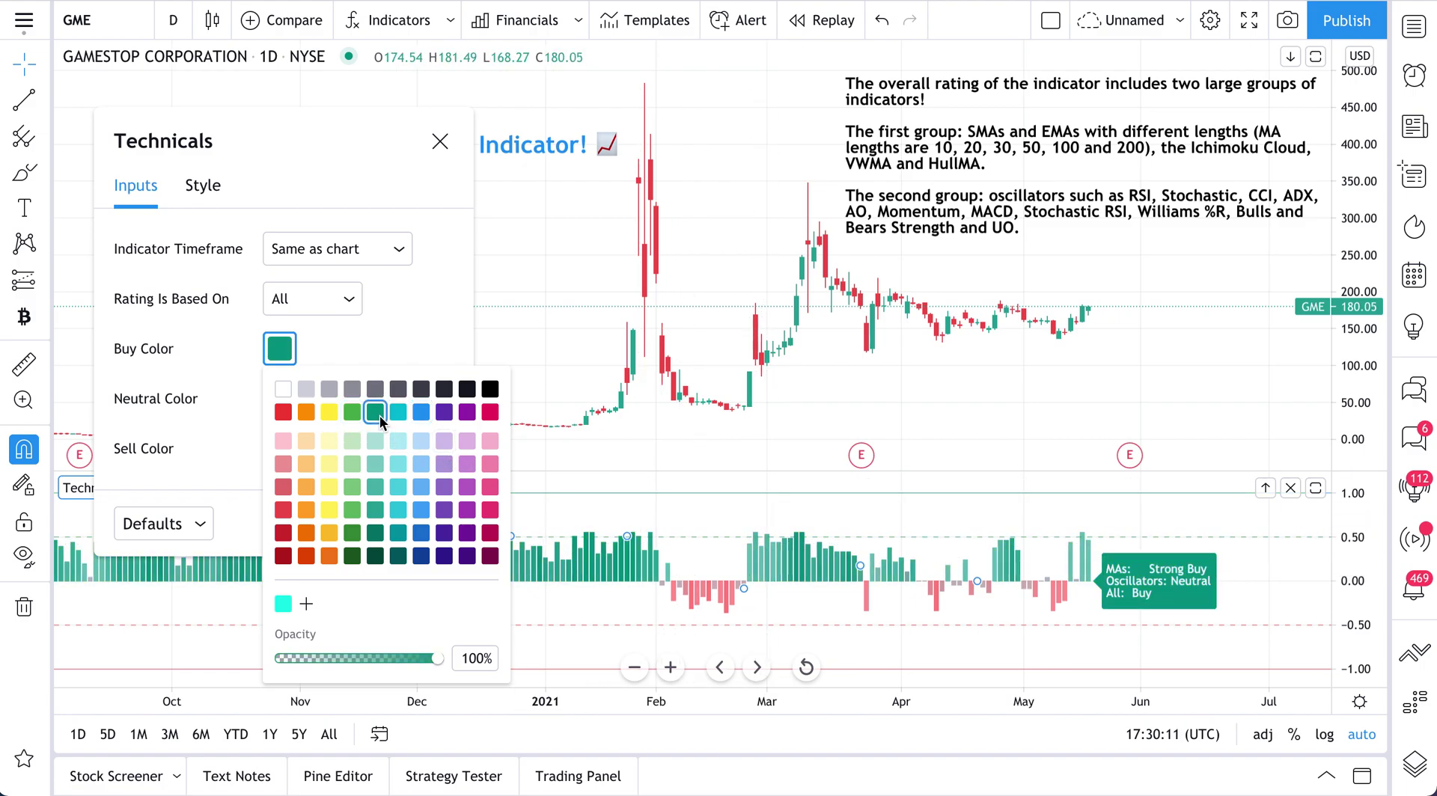
left_click(395, 344)
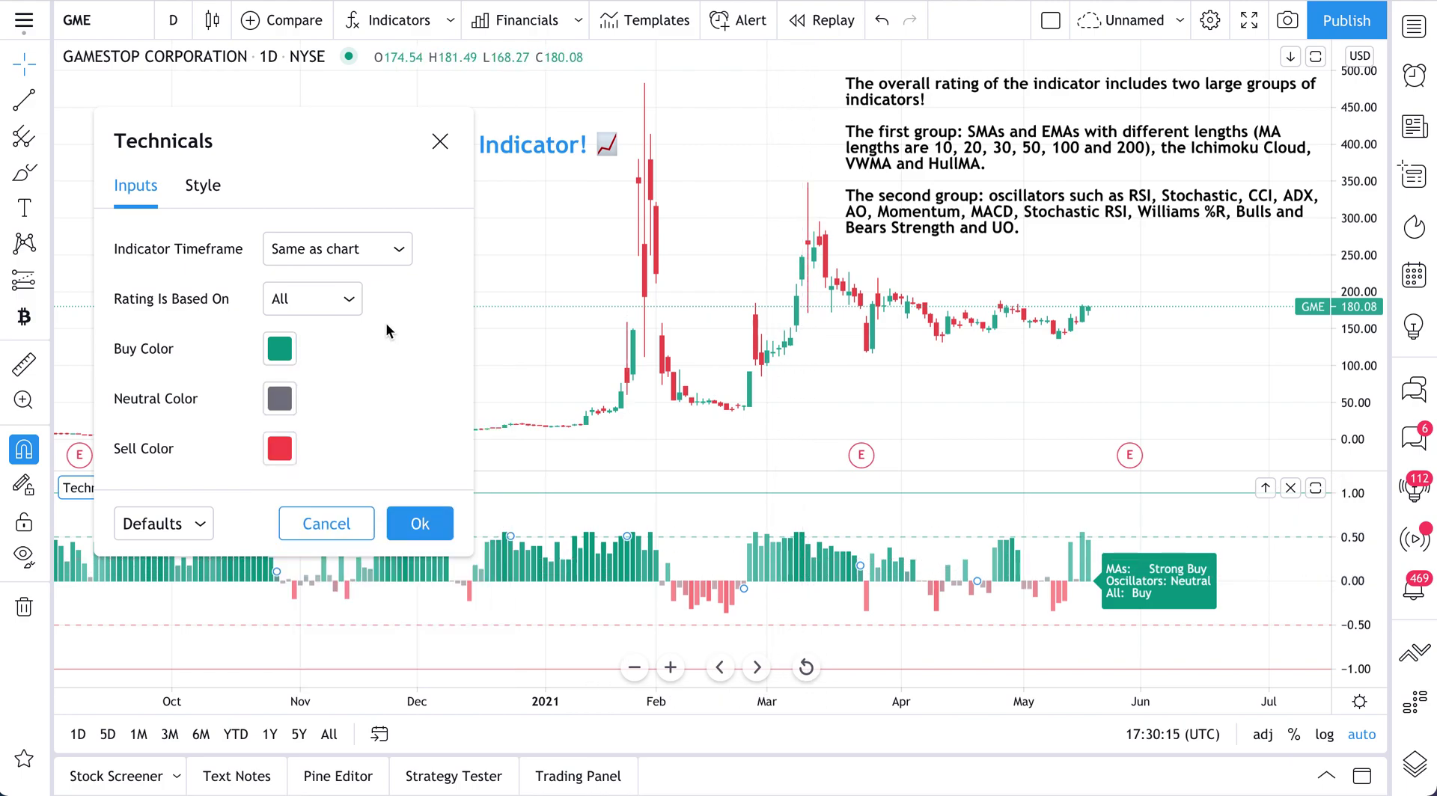
Step: Review the Technicals indicator's level line and precision style settings, and apply the indicator settings
left_click(208, 193)
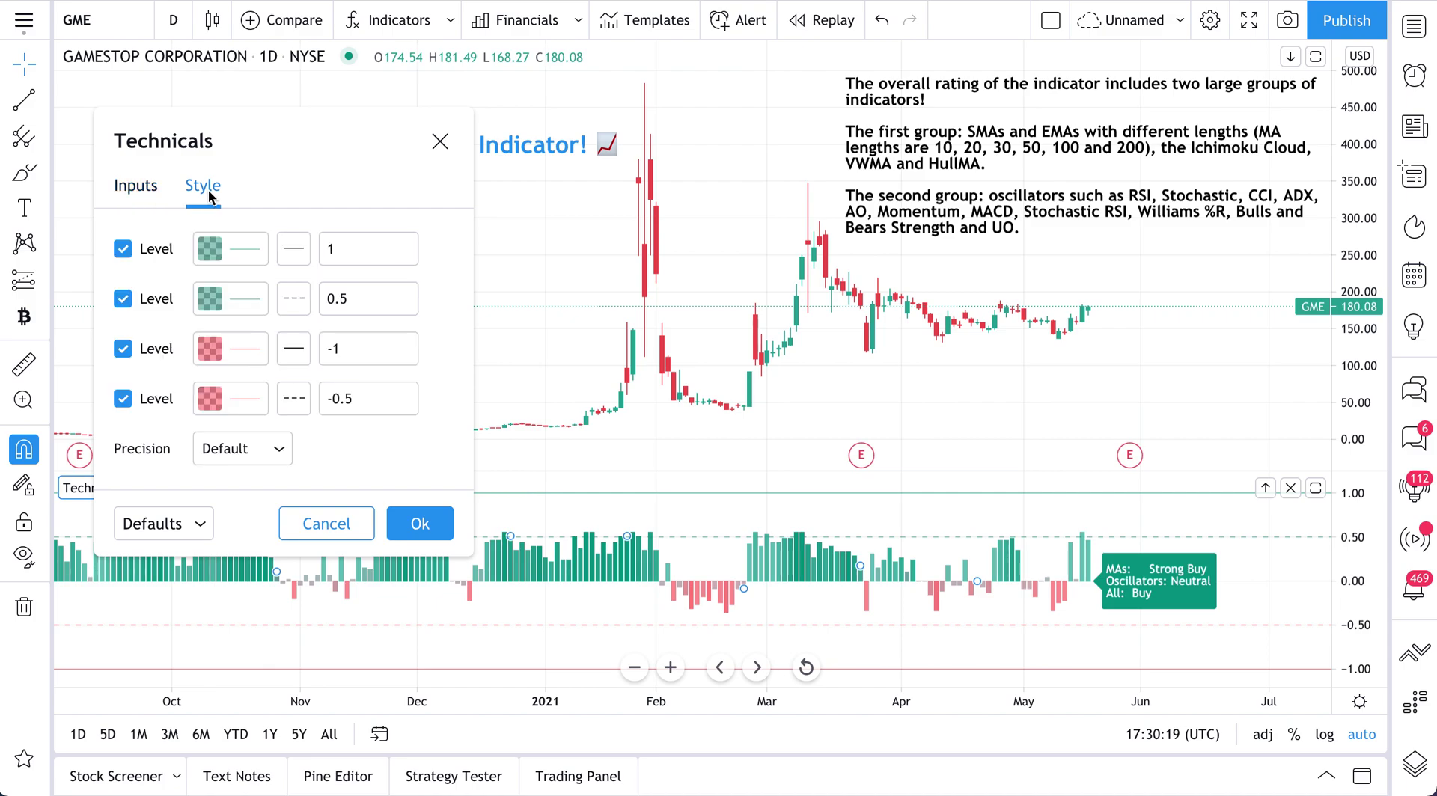
left_click(441, 524)
scroll(571, 380, "up", 1)
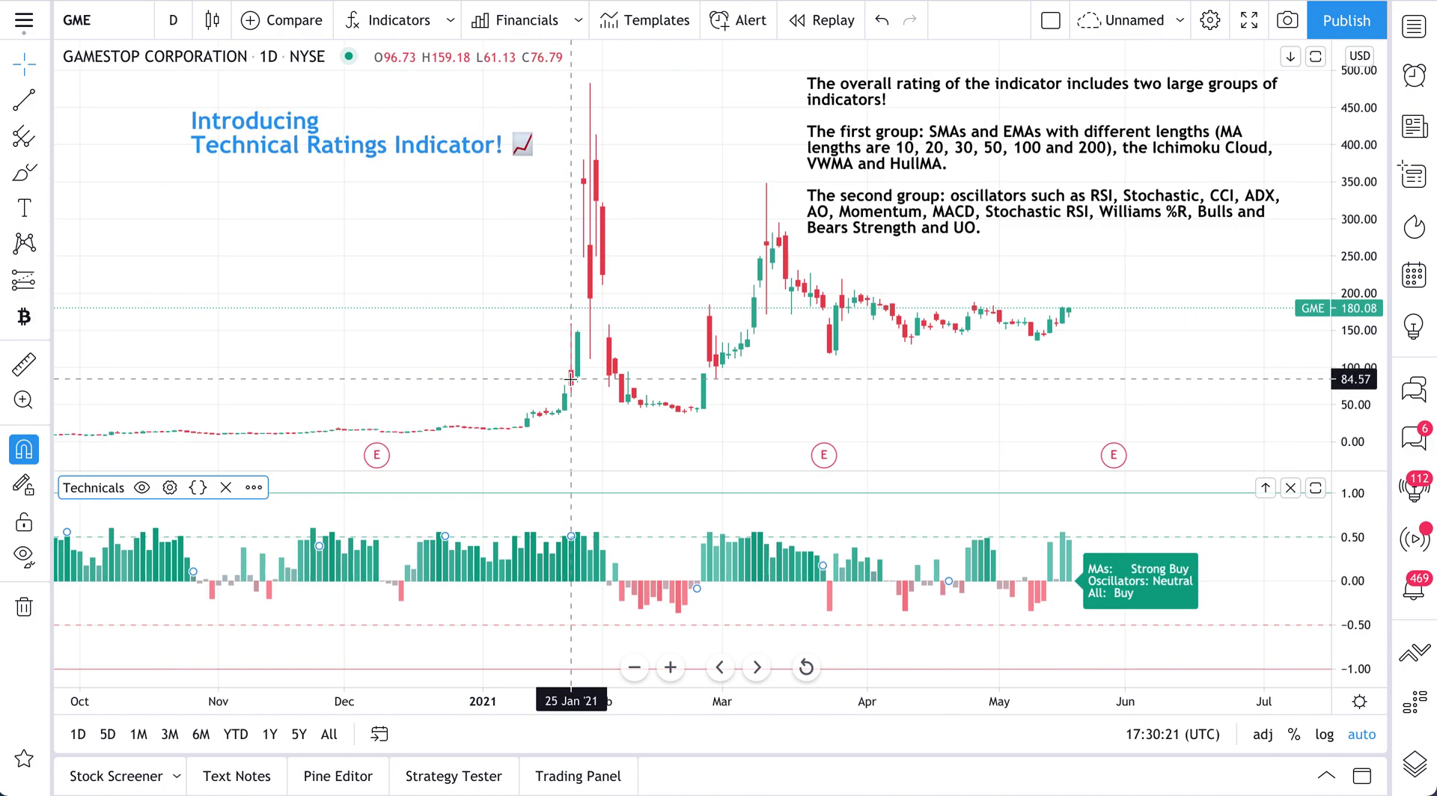
Step: Switch the chart symbol to USDJPY and bring the 2021 price bars into view
left_click(93, 24)
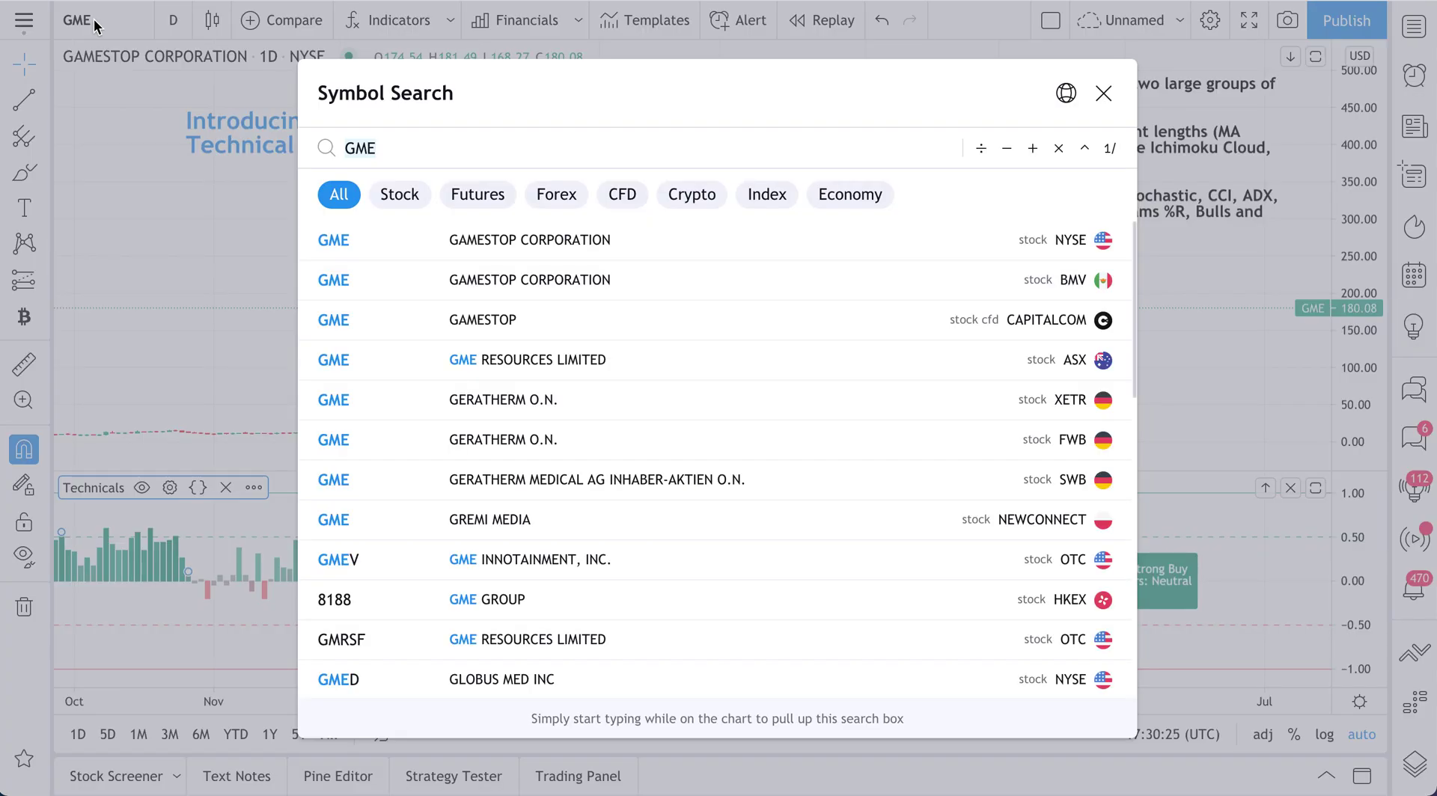
type("USDJPY")
key("Return")
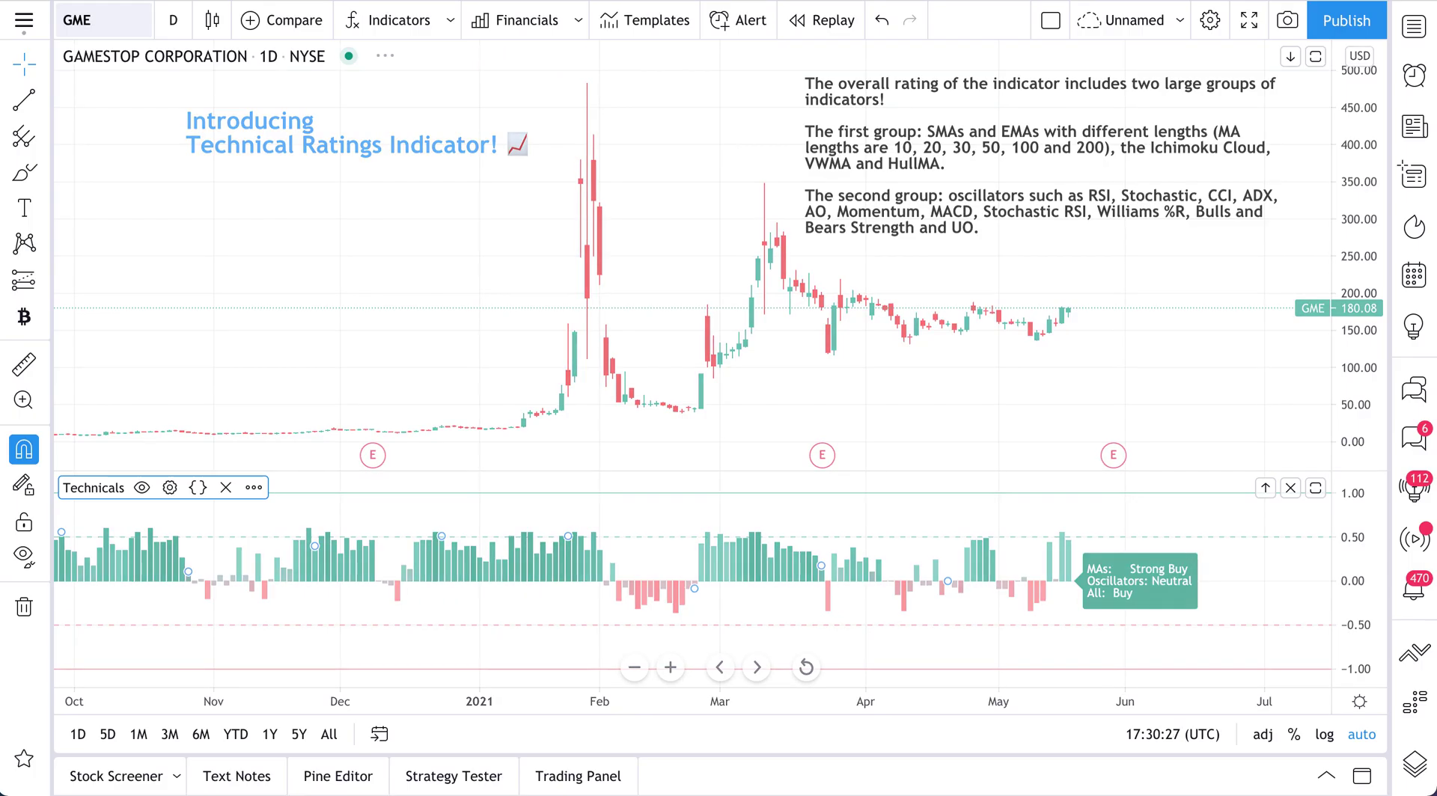
scroll(683, 298, "up", 3)
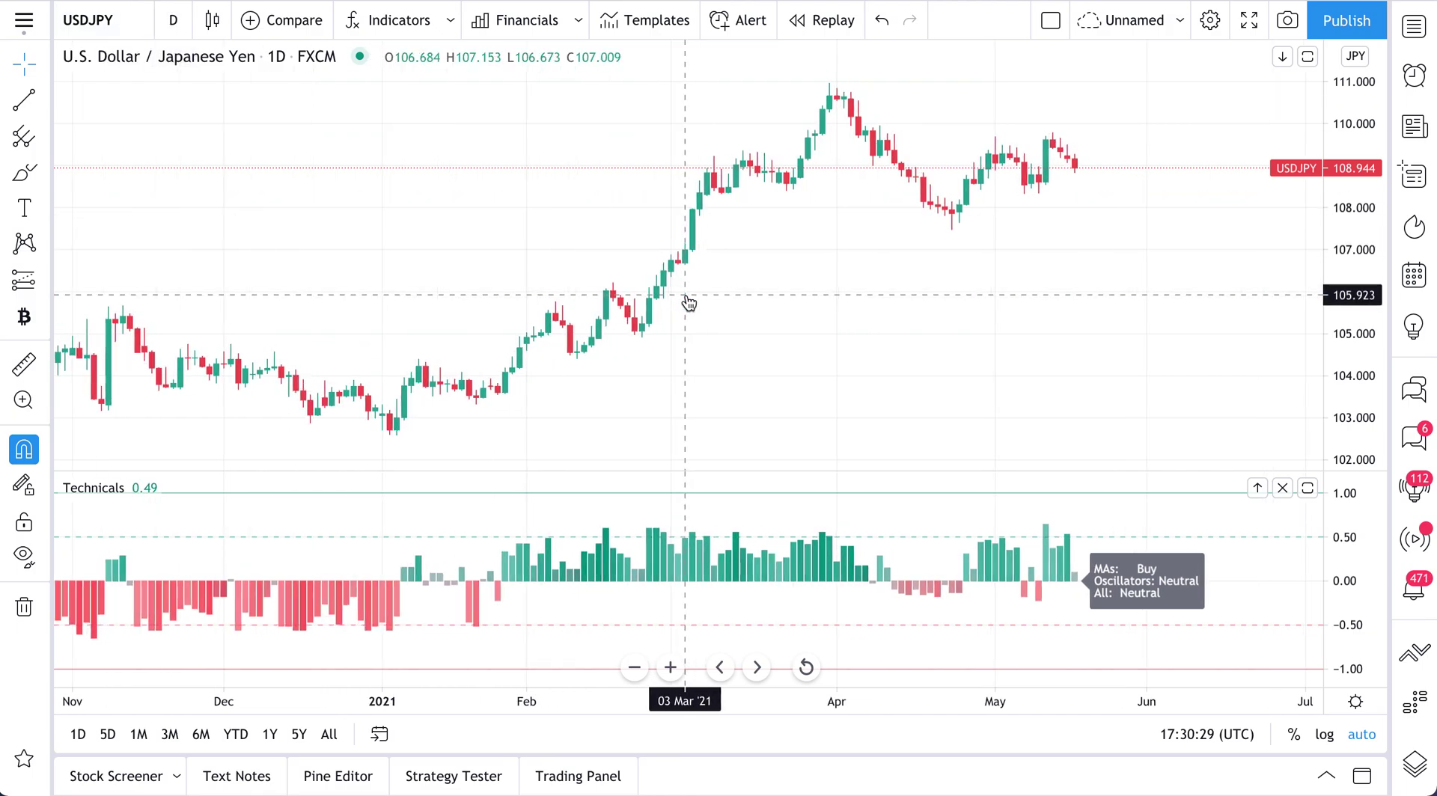
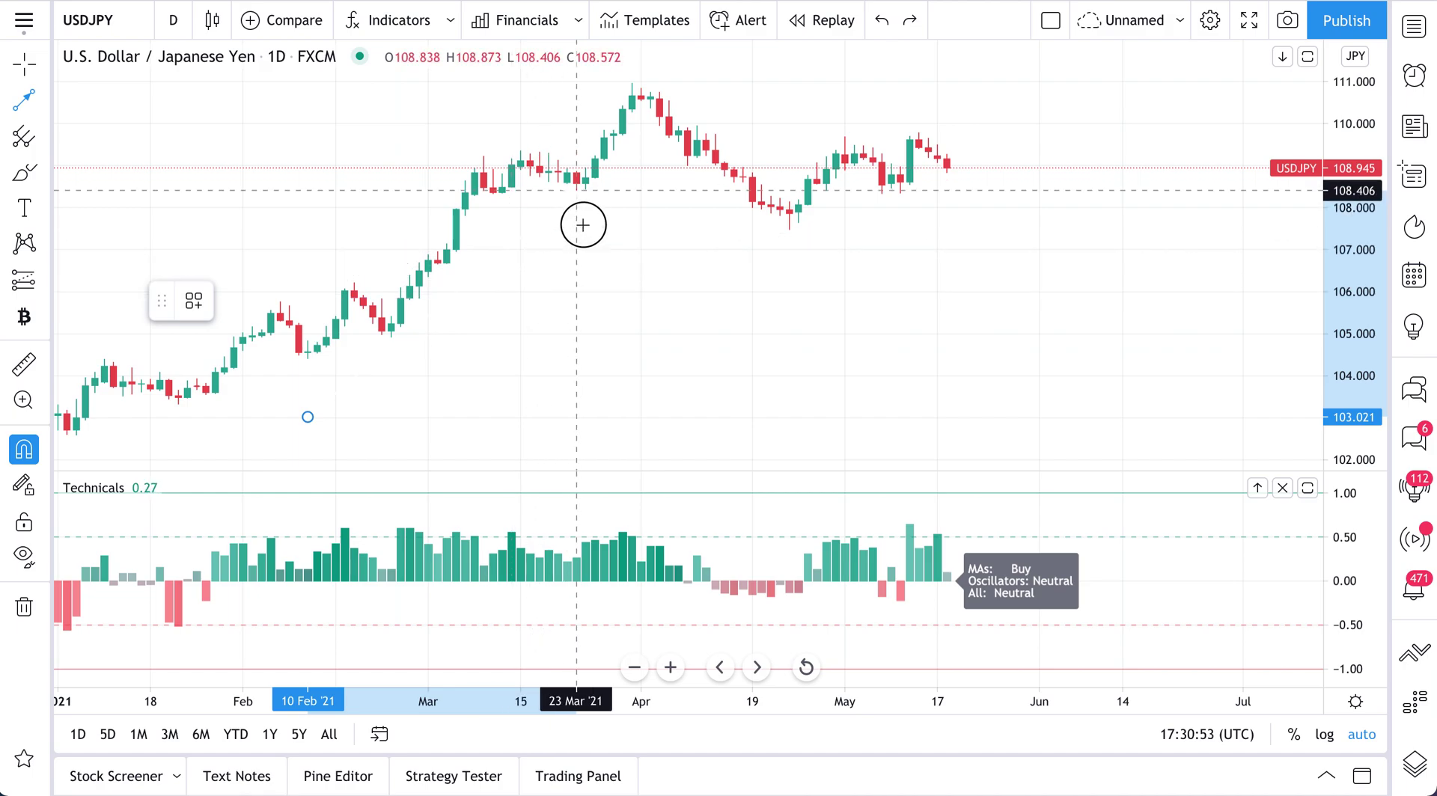
Step: Finish the arrow rising from about 103.02 on 10 Feb, color it black, and extend its head to late March near 108
double_click(586, 191)
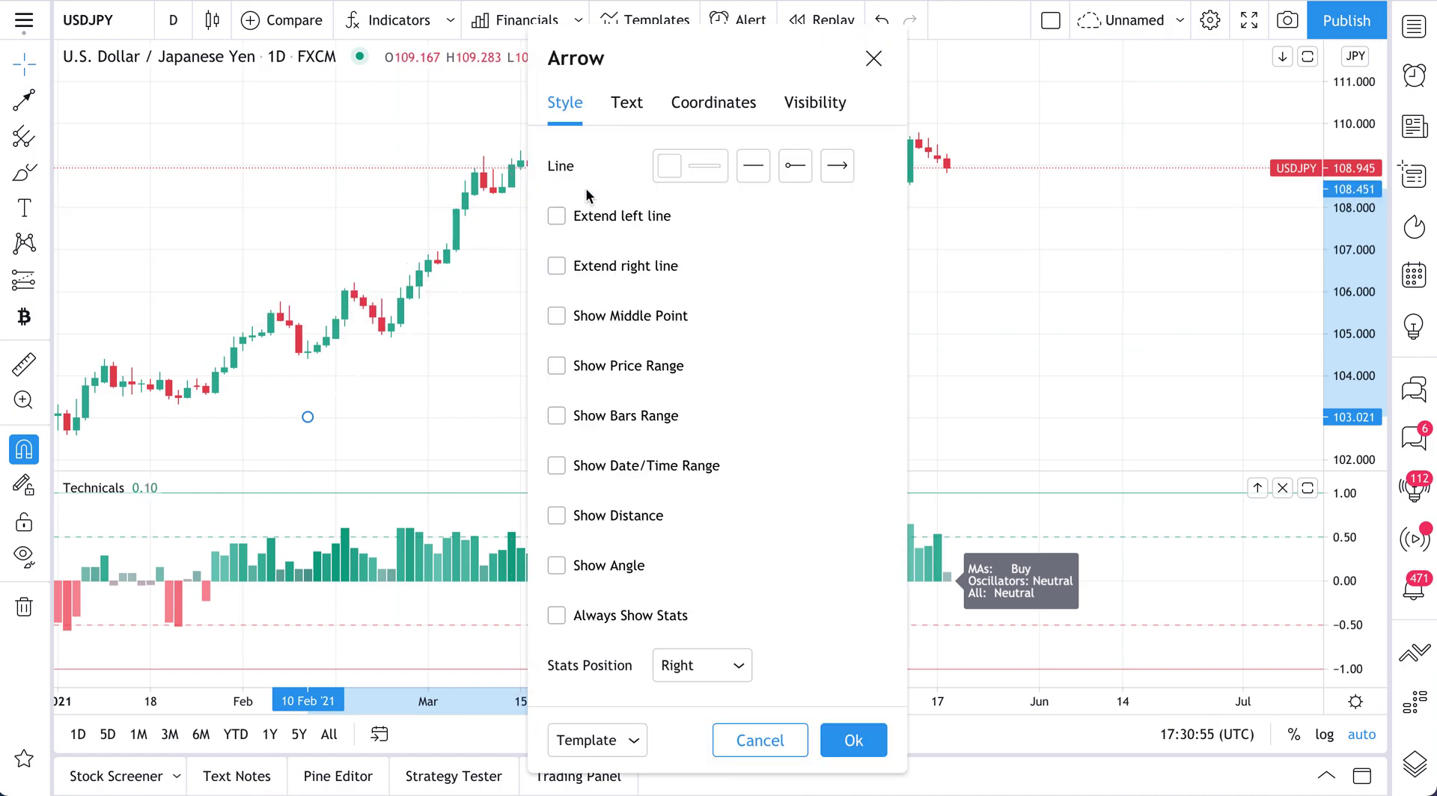
left_click(681, 172)
left_click(879, 205)
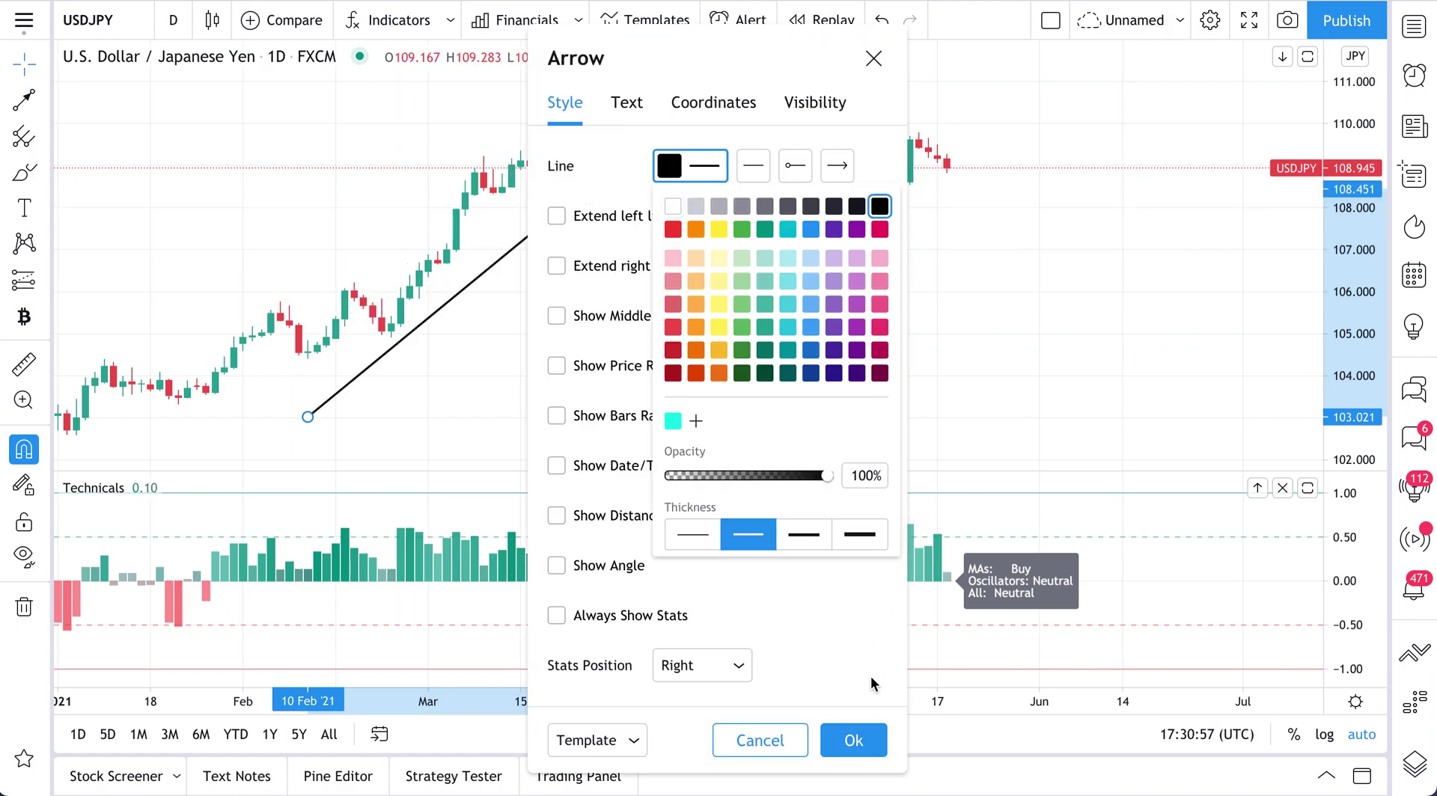
left_click(853, 740)
left_click_drag(585, 189, 631, 210)
left_click(610, 338)
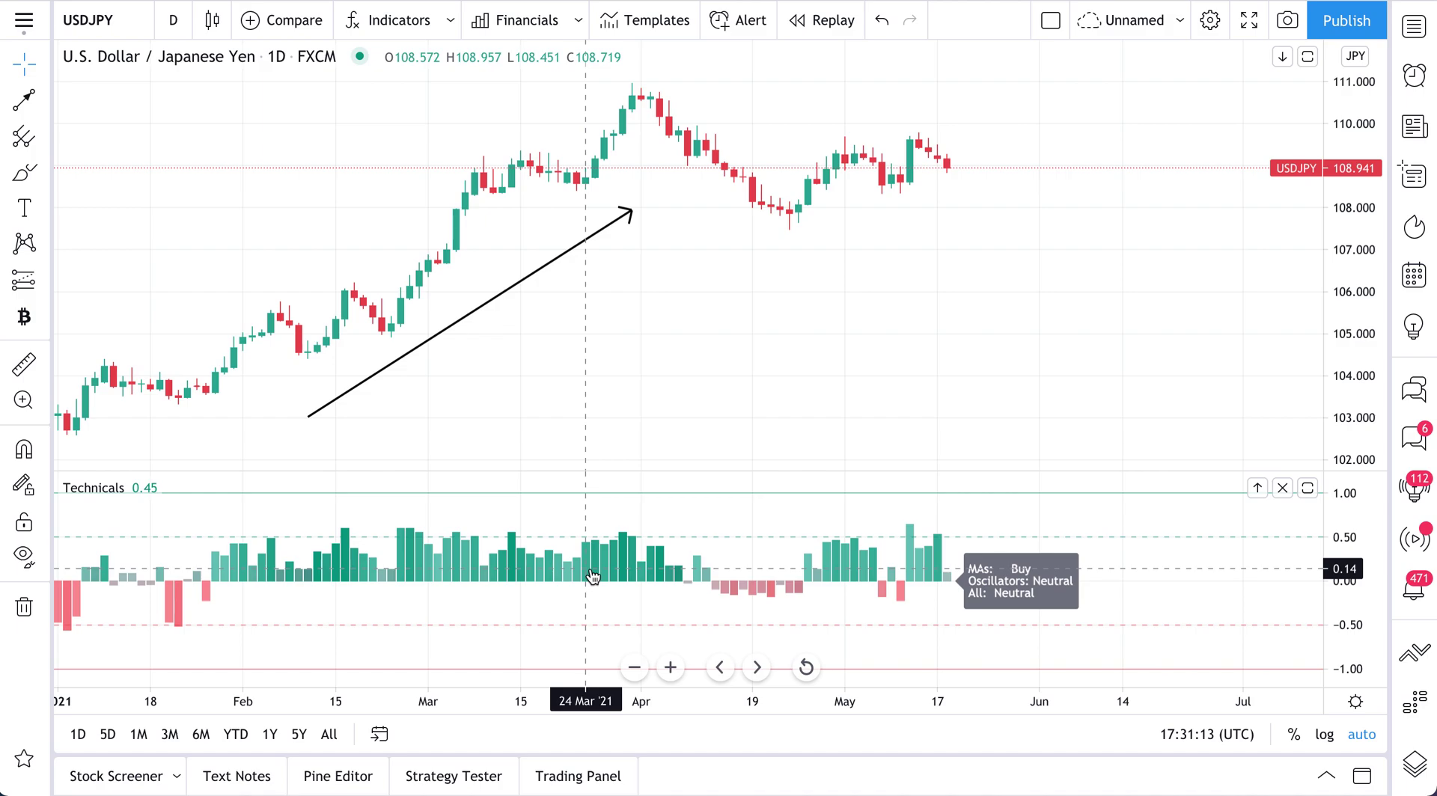
scroll(638, 336, "up", 1)
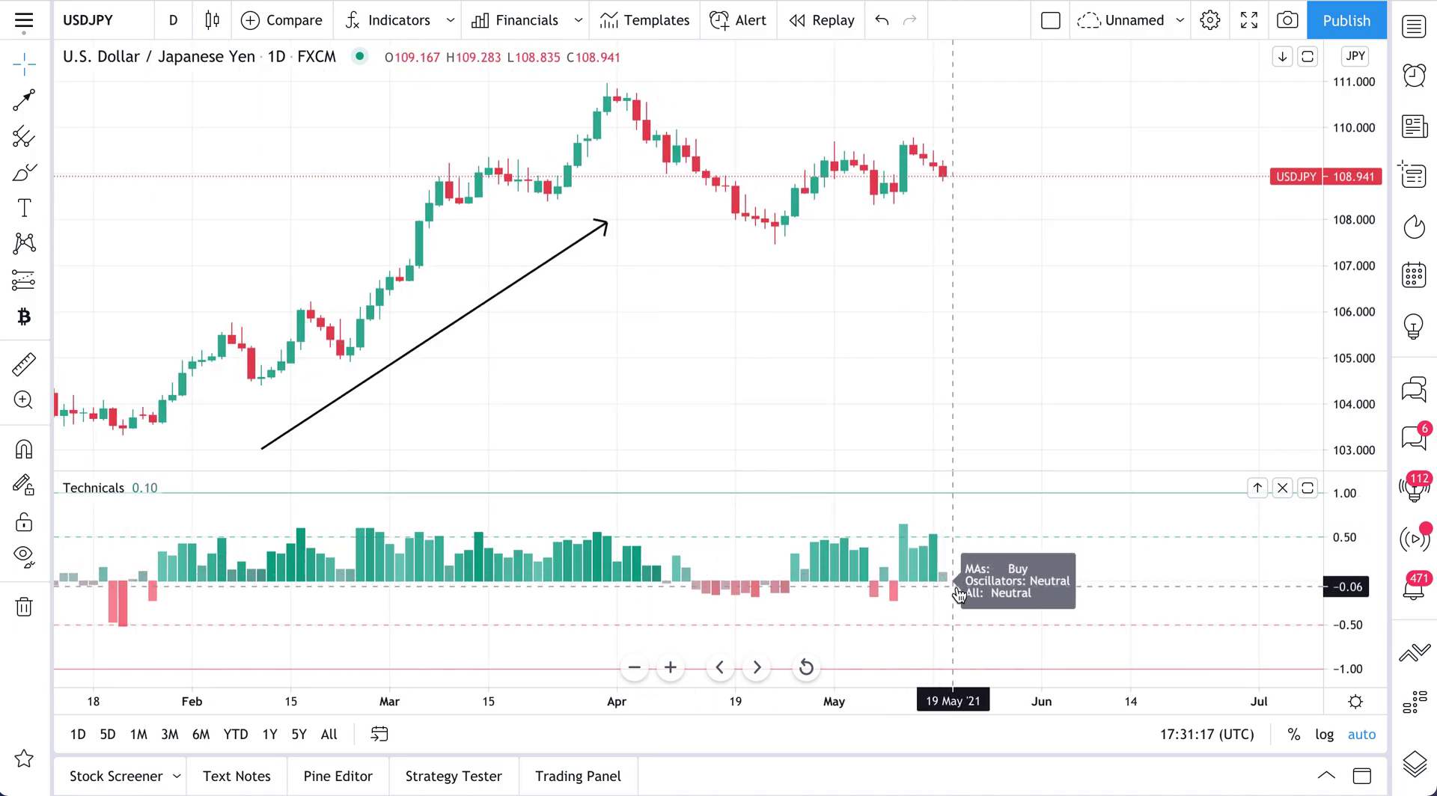
left_click(24, 173)
left_click_drag(932, 183, 980, 184)
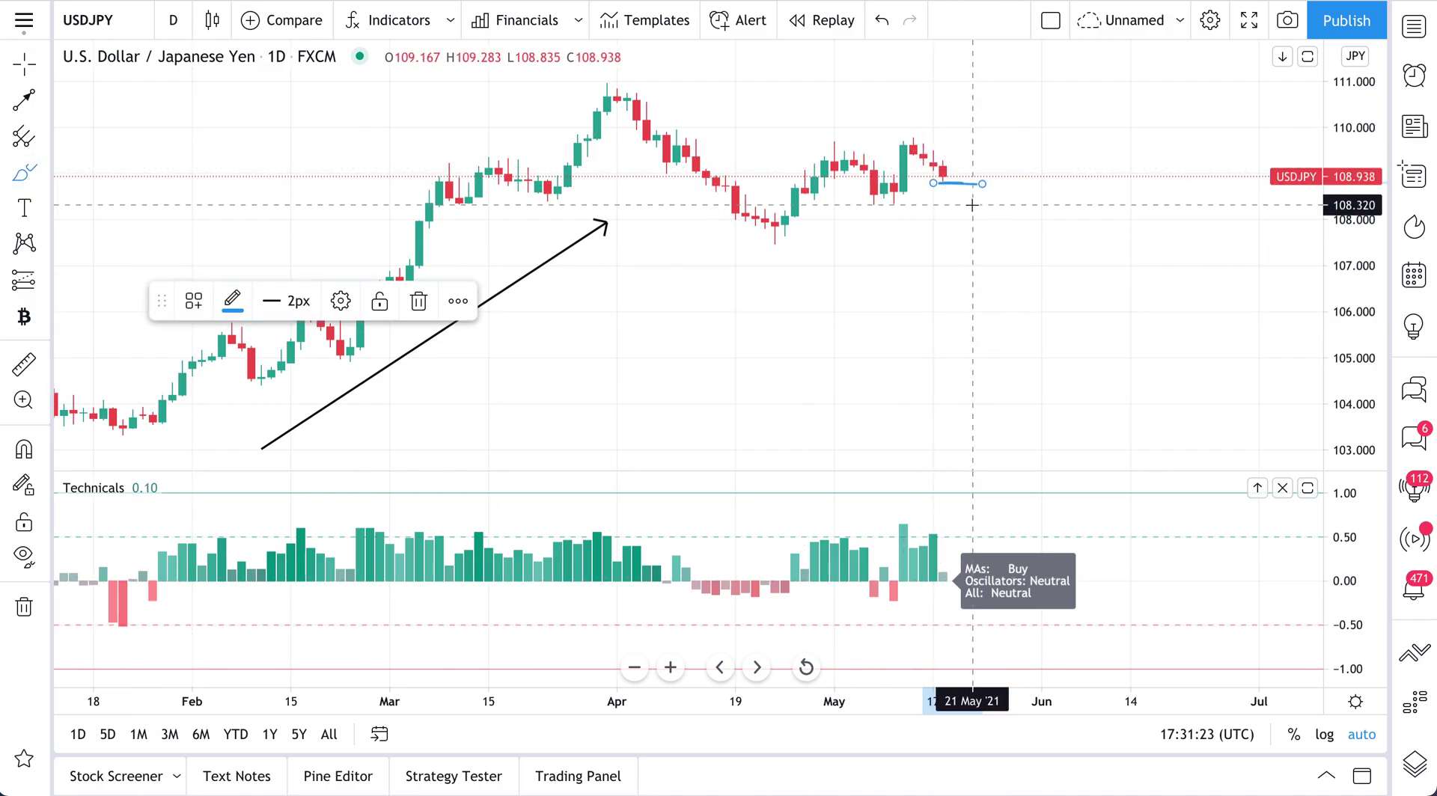
key("Delete")
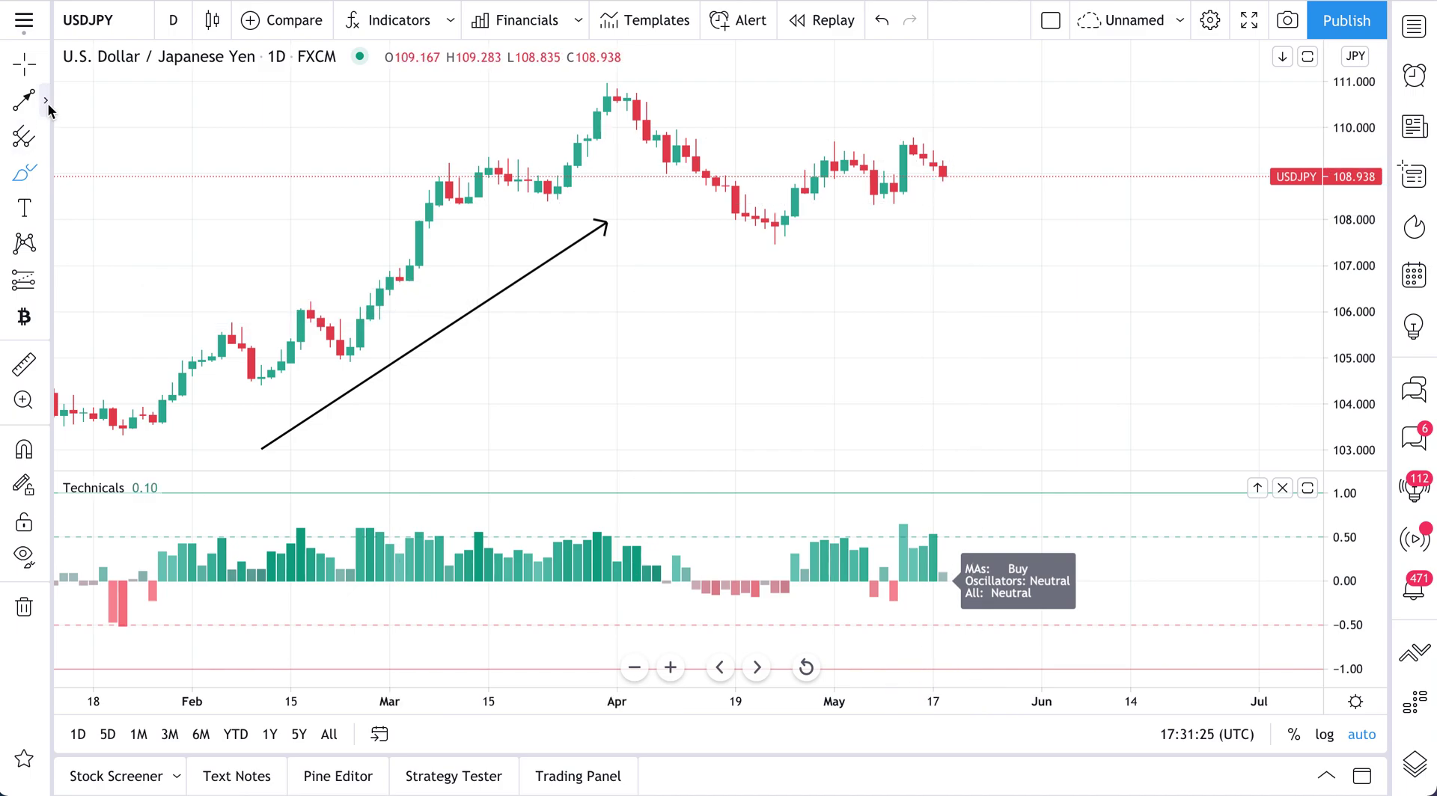
Step: Draw a nearly horizontal trend line from about 108.49 on 7 May to about 108.52 on 27 May
left_click(46, 101)
left_click(97, 105)
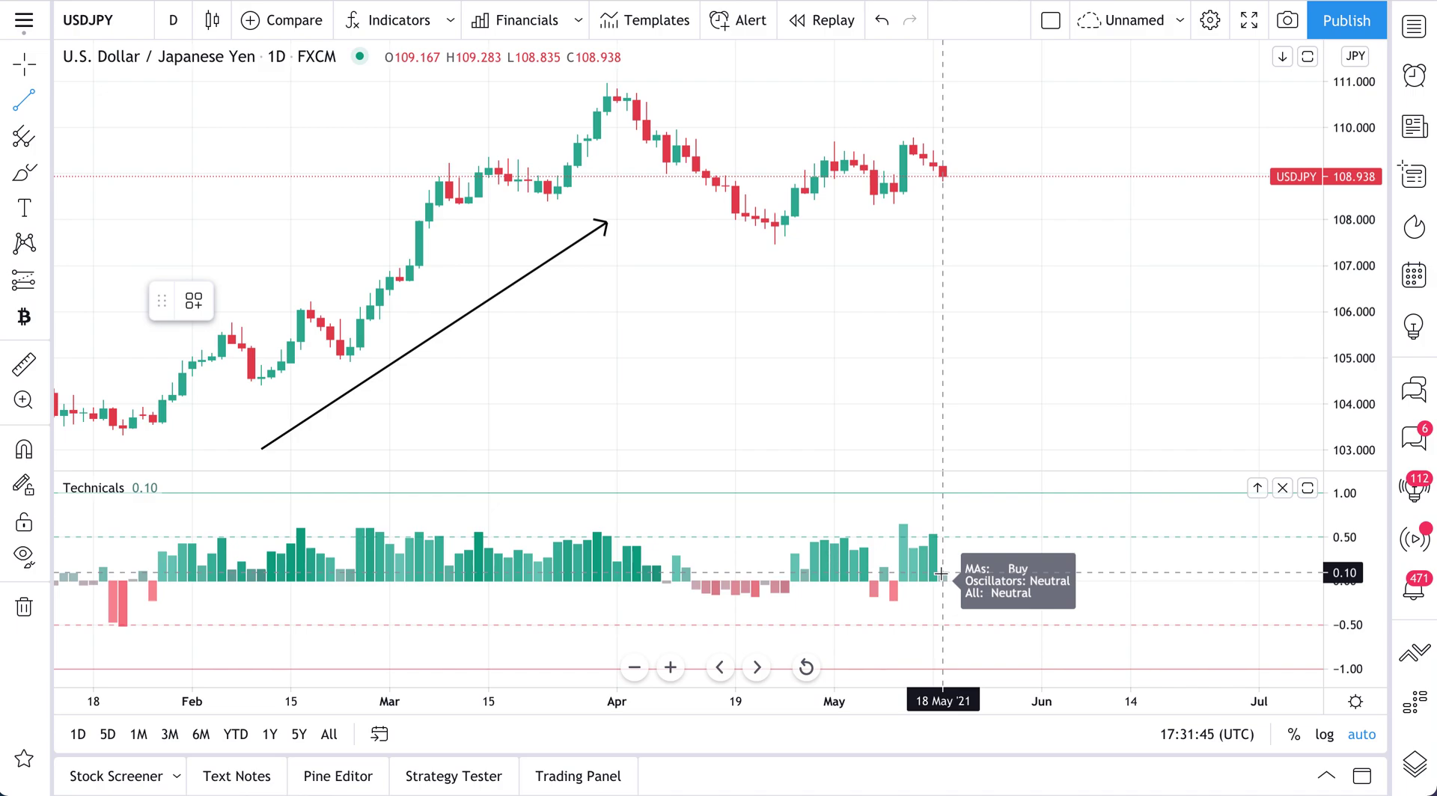
left_click(43, 98)
left_click(105, 100)
left_click(873, 197)
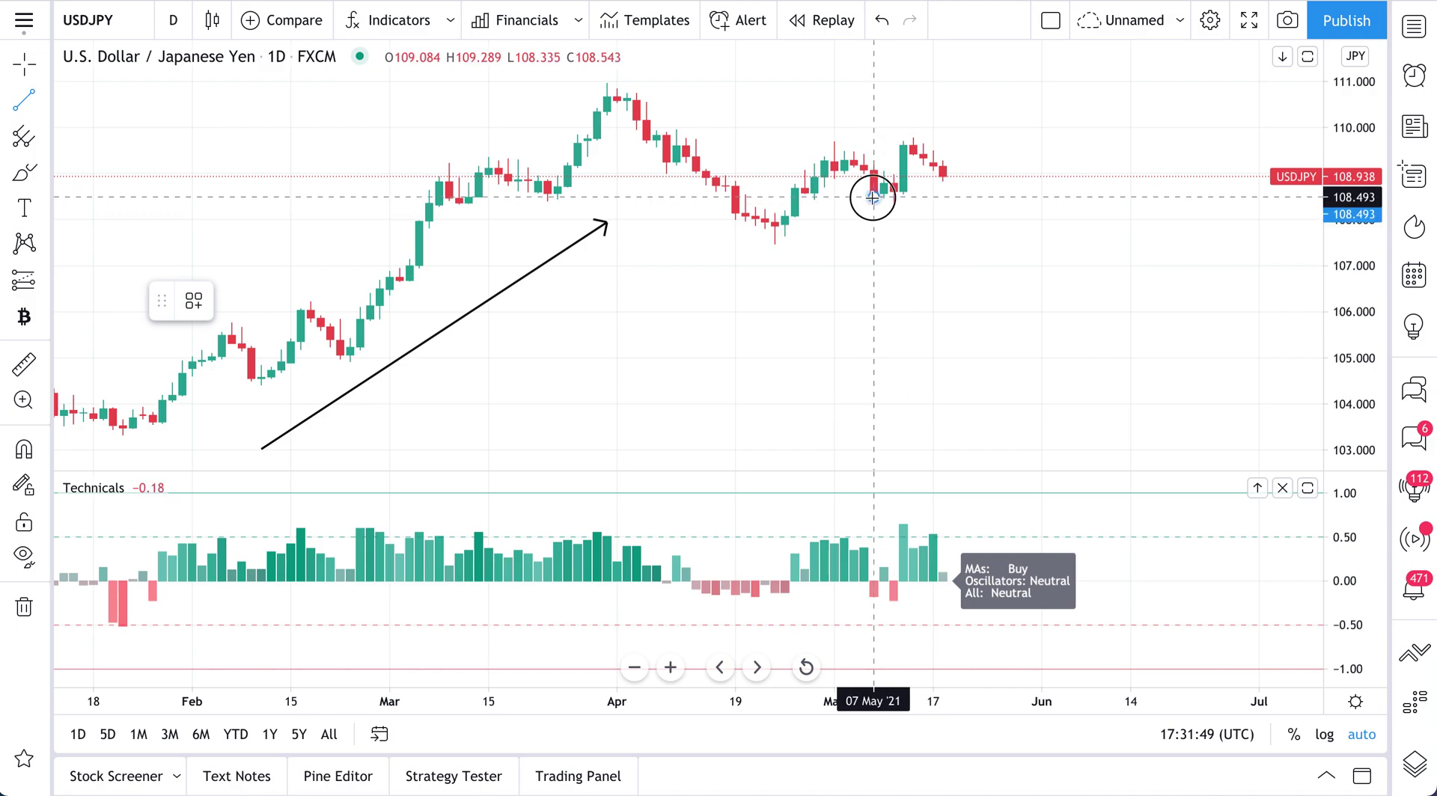
left_click(1004, 196)
Step: Set the color of the trend line below the May candles to black
double_click(1011, 196)
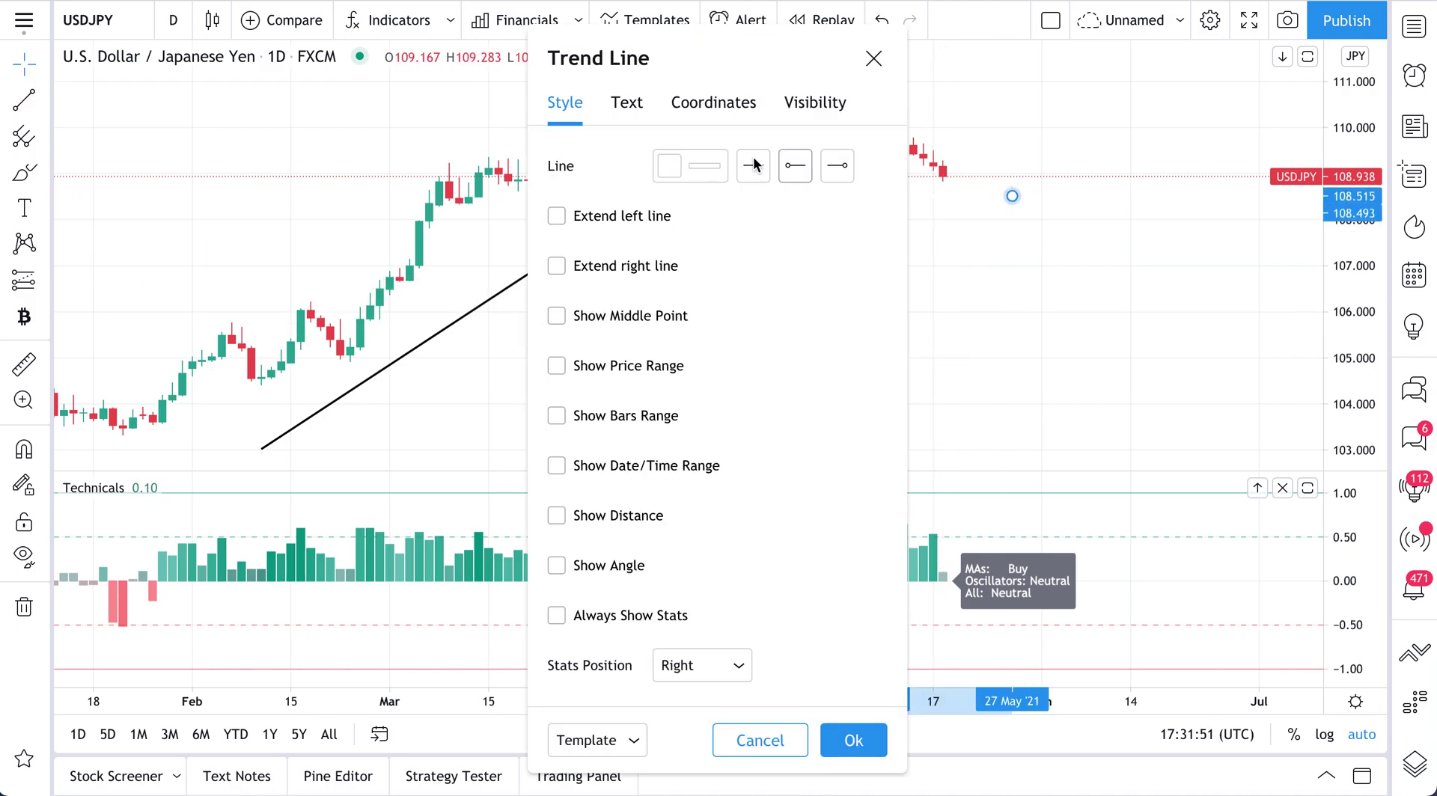
left_click(718, 165)
left_click(862, 206)
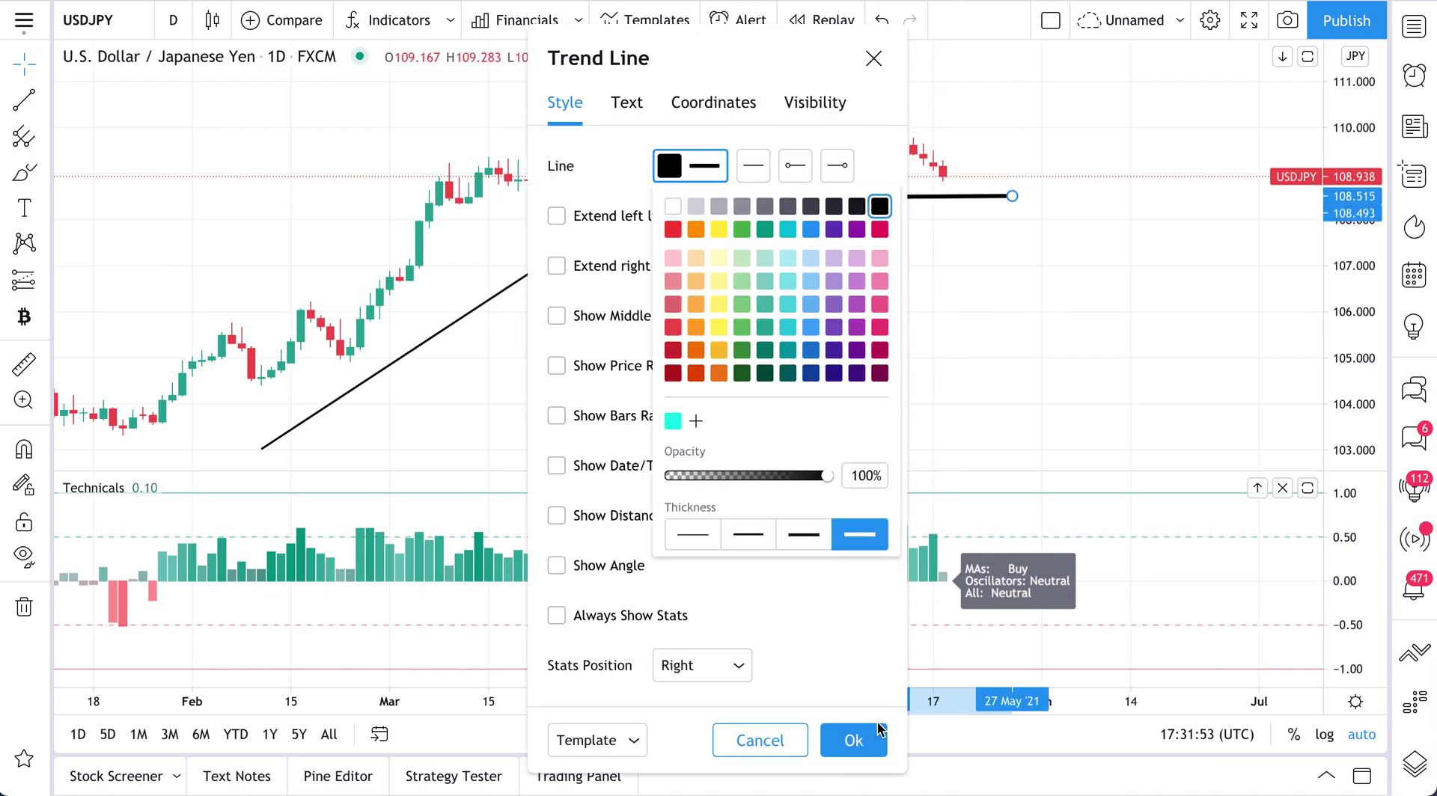
left_click(853, 740)
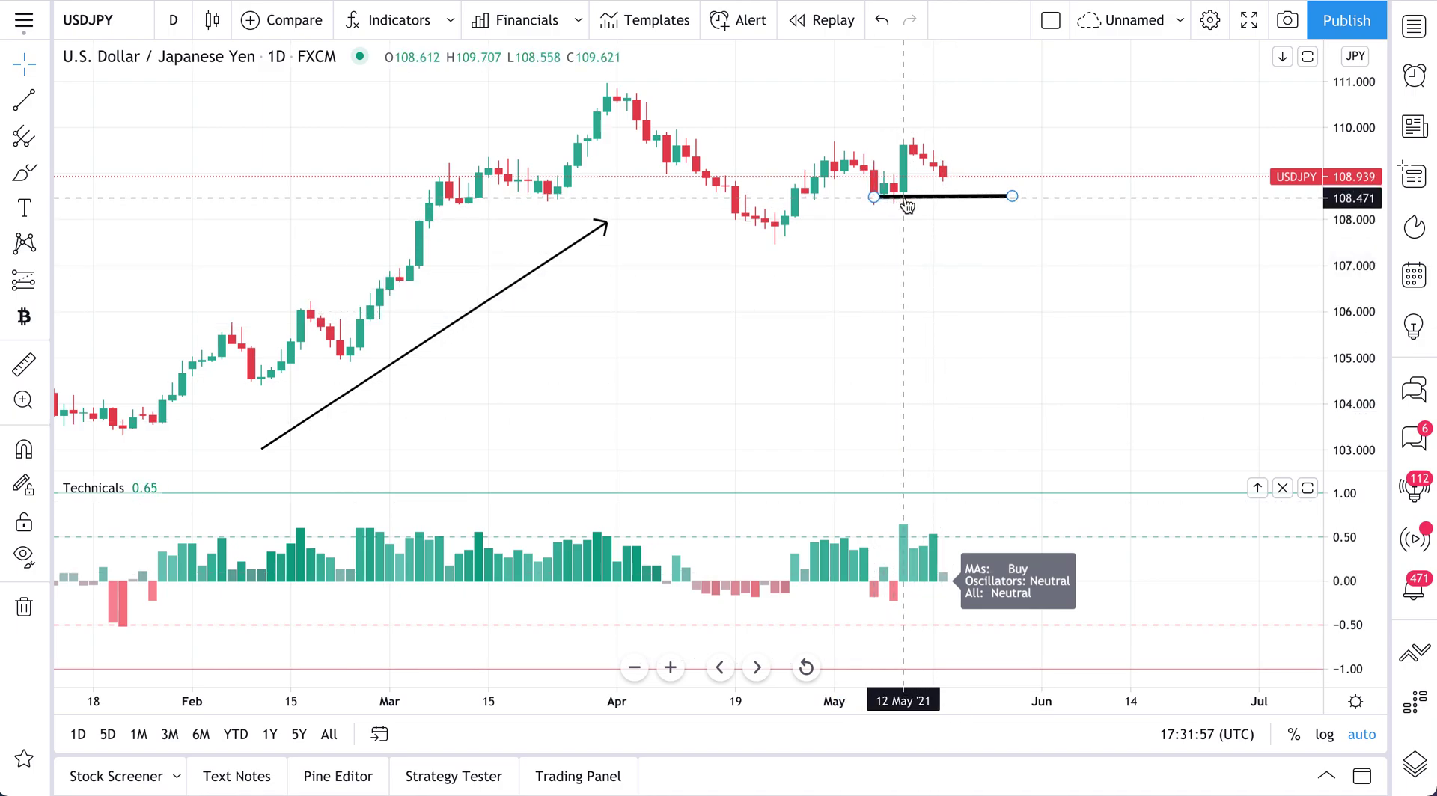
Step: Circle the spot on the black support line just after the latest candle with the Brush, discarding the first stroke
left_click(25, 173)
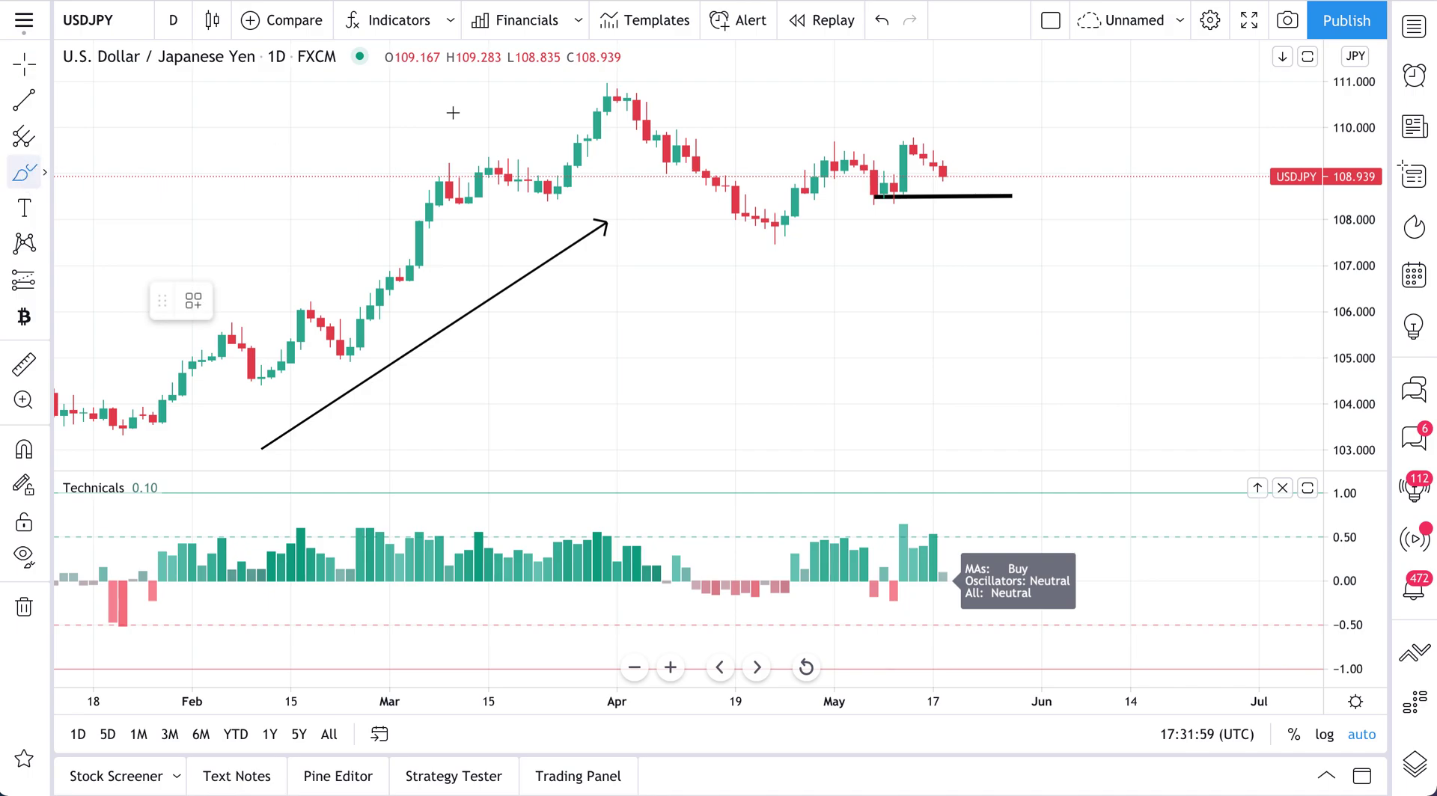
left_click_drag(951, 173, 962, 195)
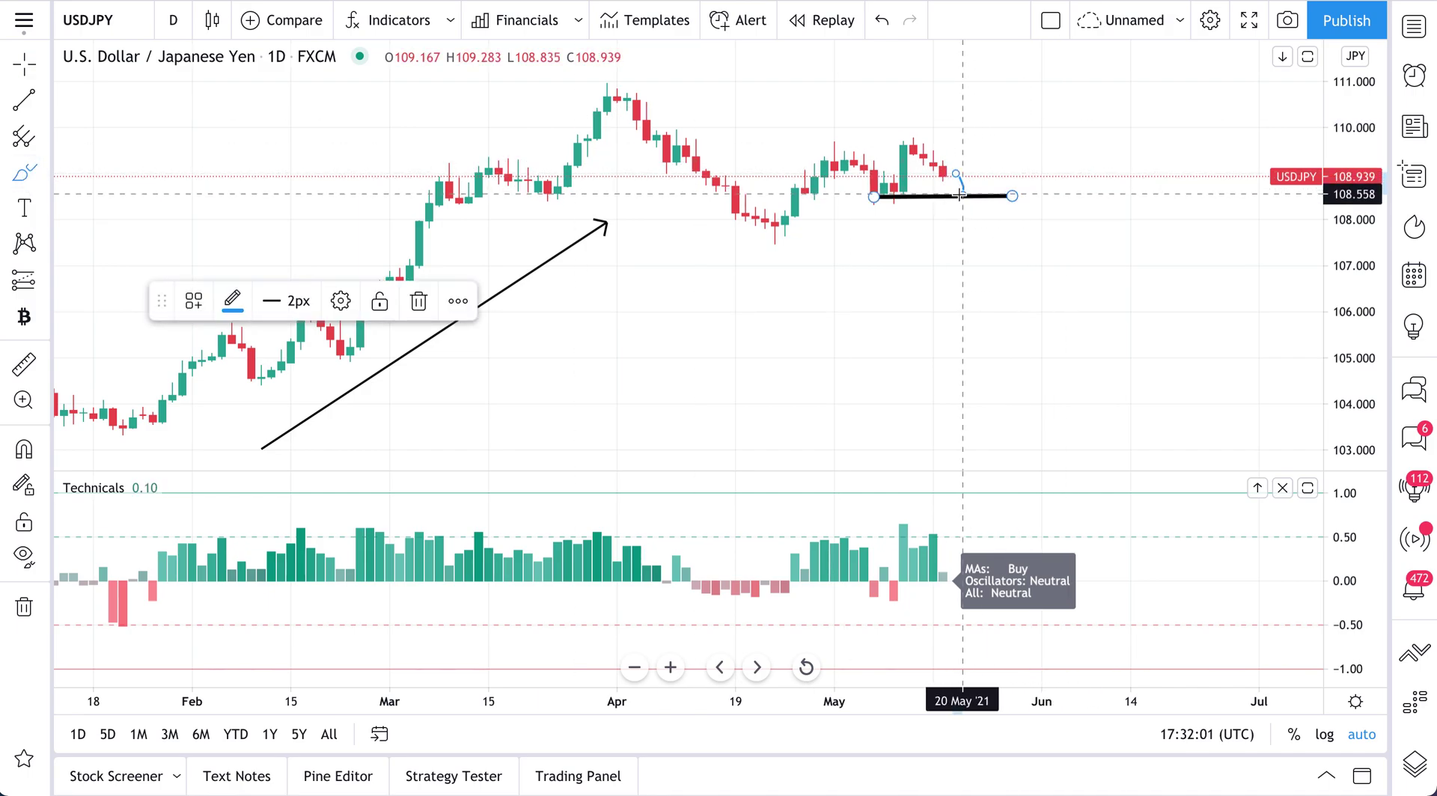
key("ctrl+z")
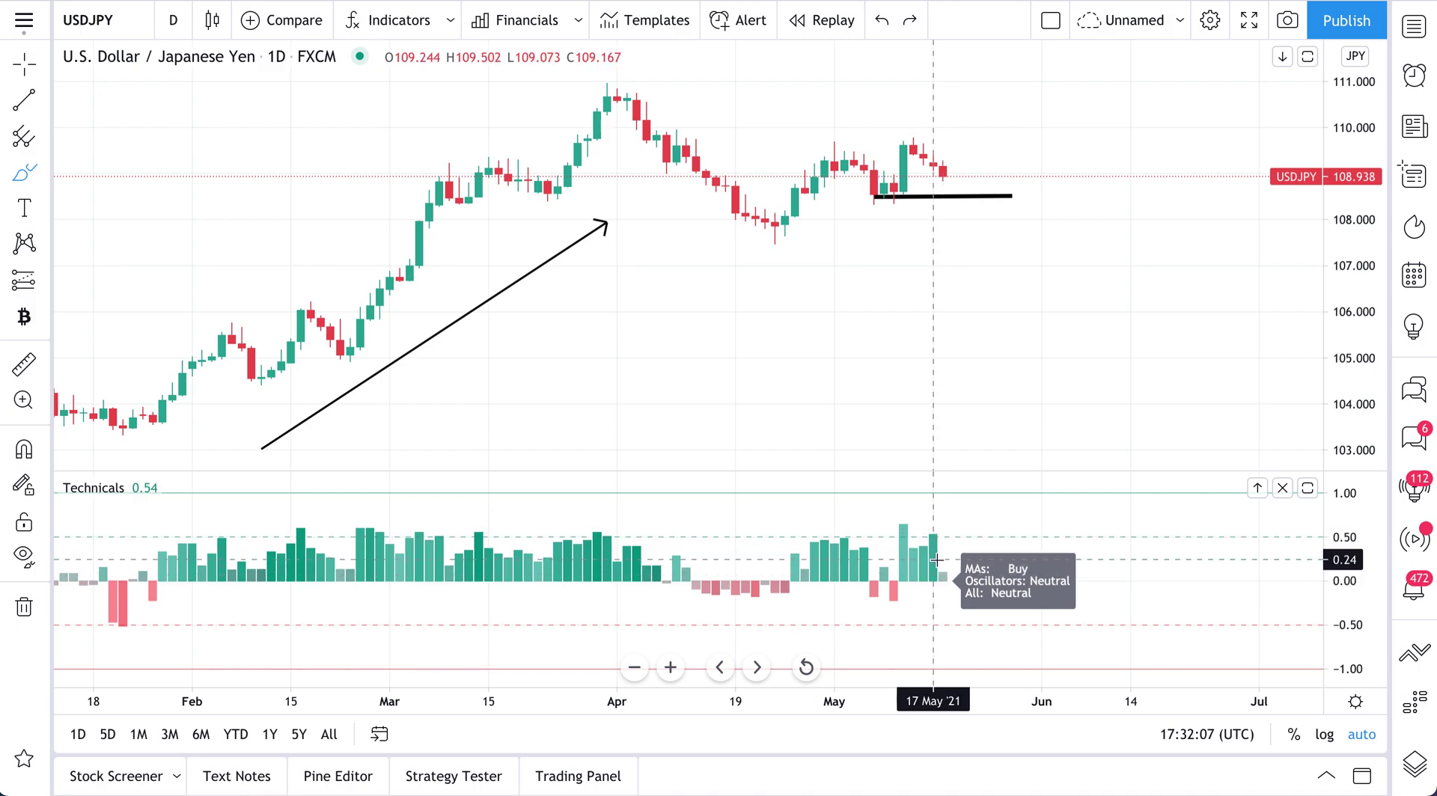
left_click(930, 198)
mouse_move(931, 198)
left_mouse_down()
mouse_move(962, 212)
mouse_move(958, 189)
left_mouse_up()
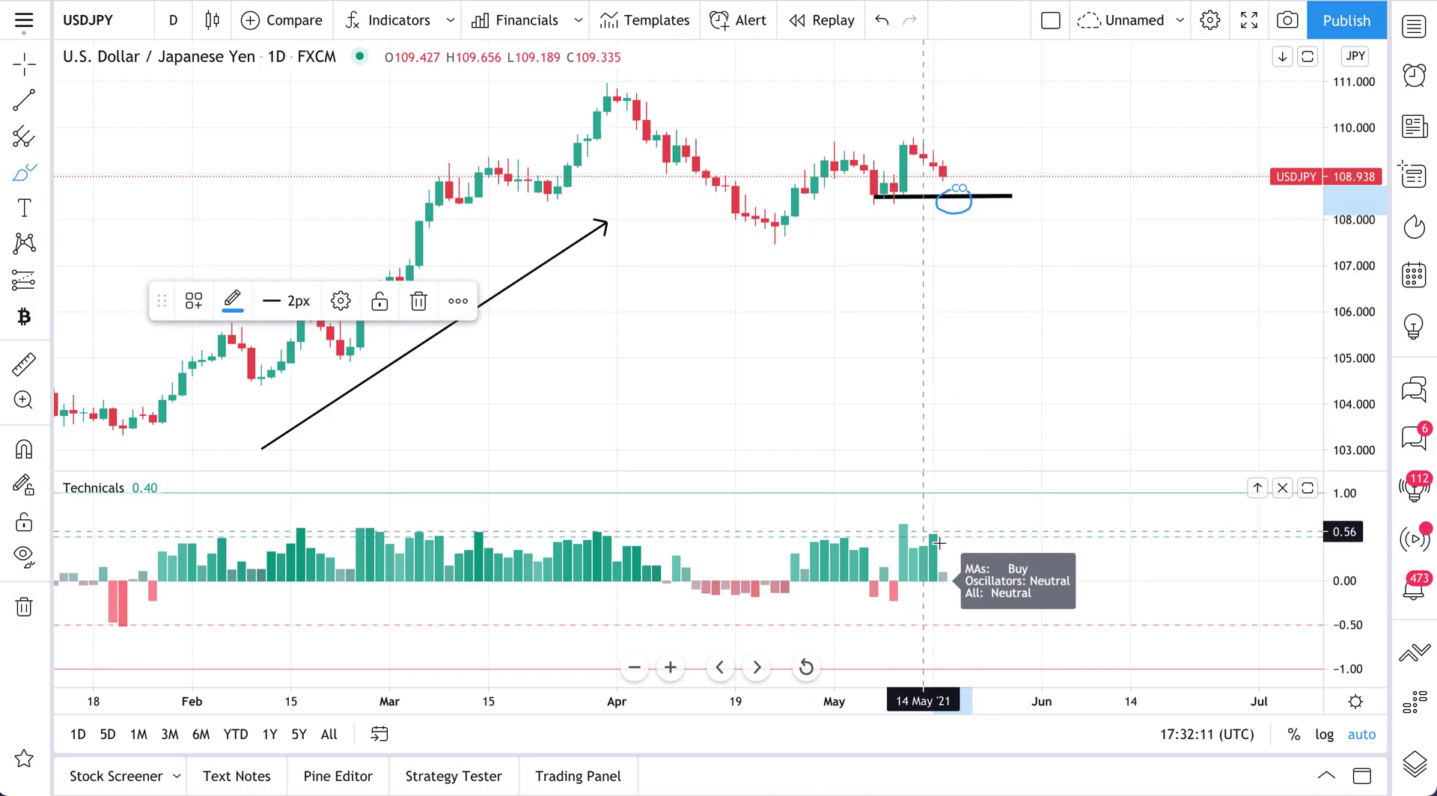
Step: Circle the March–April rating bars and underline the February–March ones with the Brush, undo both marks, and return to the cursor
mouse_move(584, 520)
left_mouse_down()
mouse_move(537, 533)
mouse_move(545, 594)
mouse_move(680, 568)
mouse_move(545, 520)
mouse_move(496, 582)
mouse_move(619, 587)
mouse_move(632, 520)
mouse_move(555, 526)
left_mouse_up()
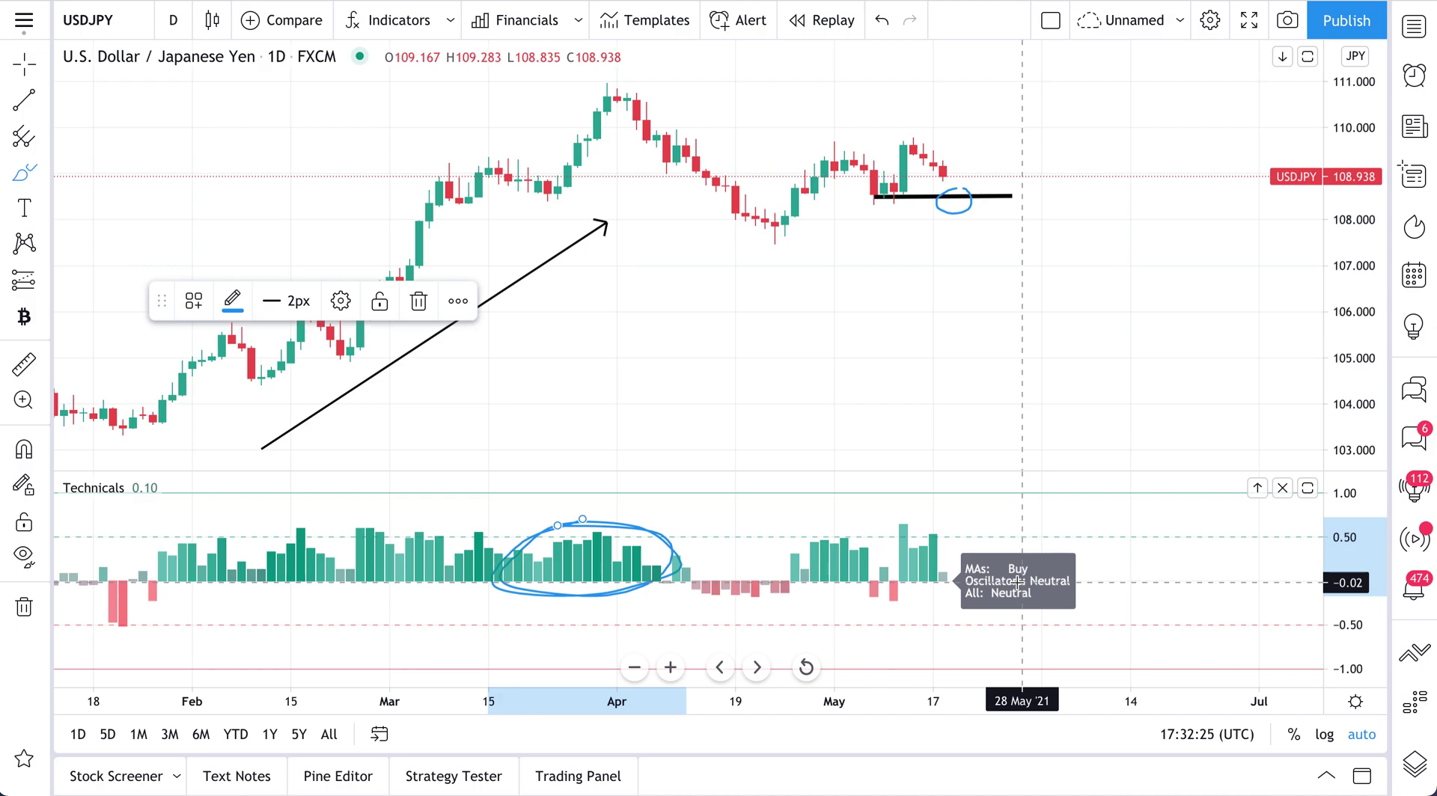
mouse_move(170, 589)
left_mouse_down()
mouse_move(405, 600)
mouse_move(404, 581)
mouse_move(192, 591)
mouse_move(539, 588)
mouse_move(351, 579)
mouse_move(247, 582)
mouse_move(539, 595)
left_mouse_up()
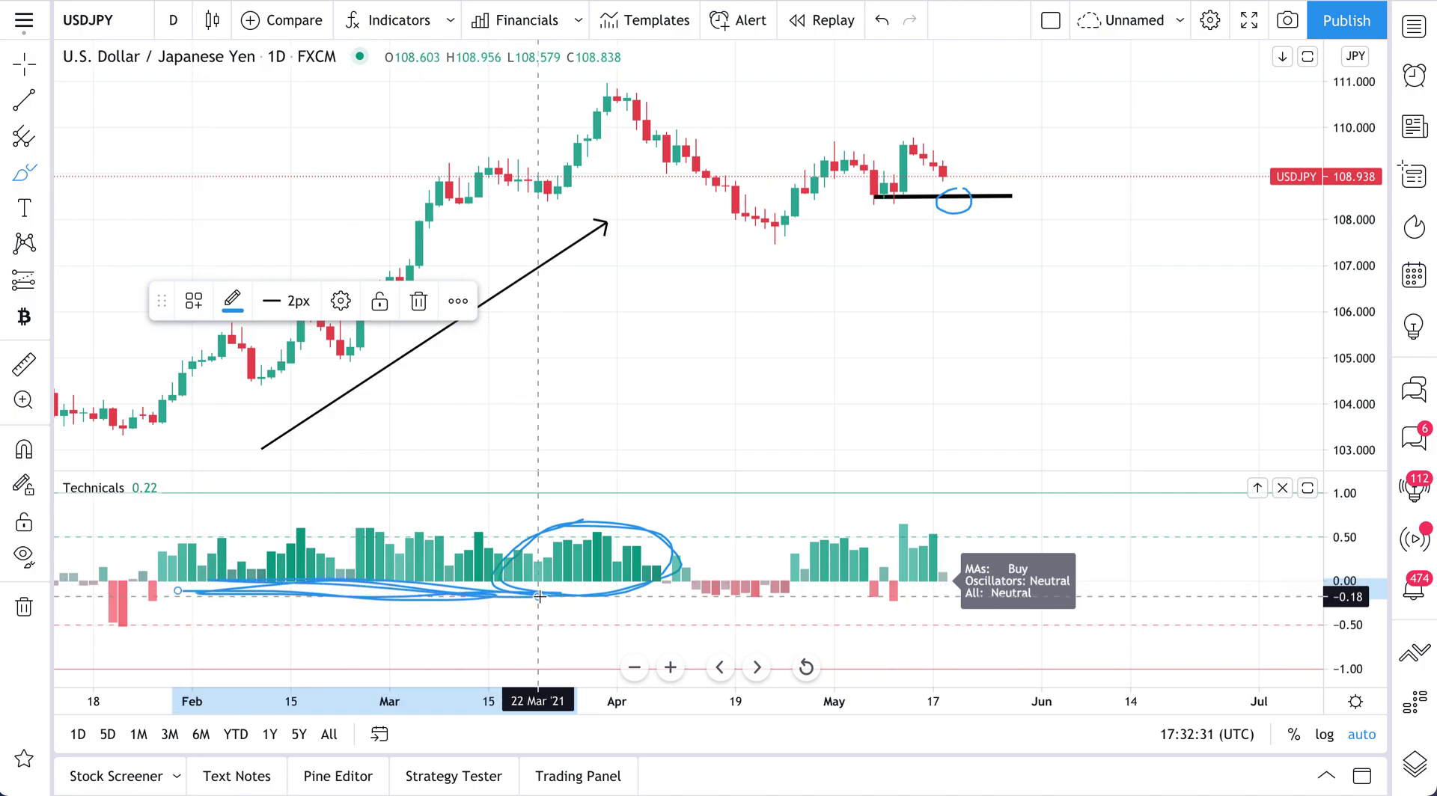
key("ctrl+z")
key("ctrl+z")
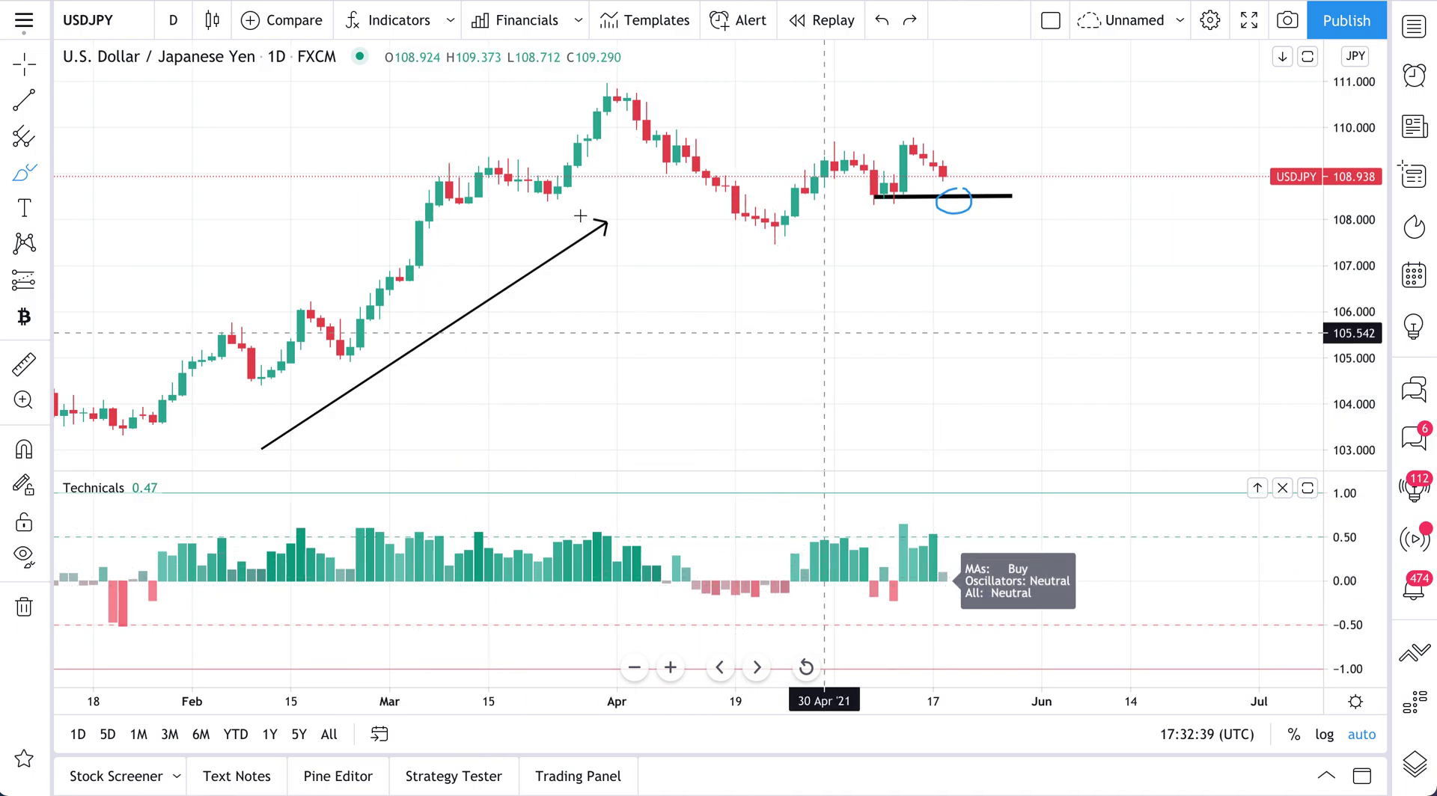
left_click(24, 64)
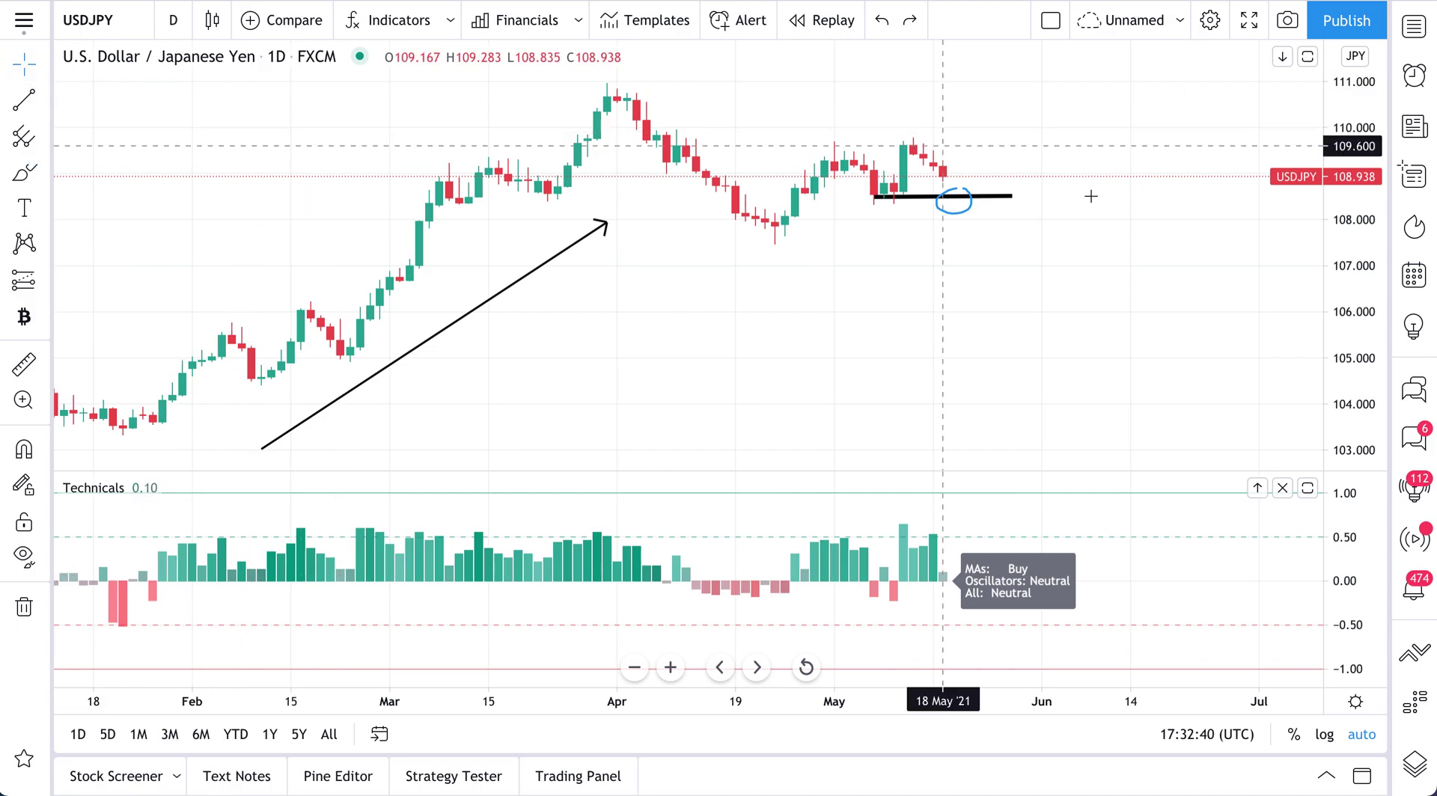
Step: Delete the Brush circle, the black support line and the black trend arrow from the USDJPY chart
left_click(953, 198)
key("Delete")
left_click(953, 197)
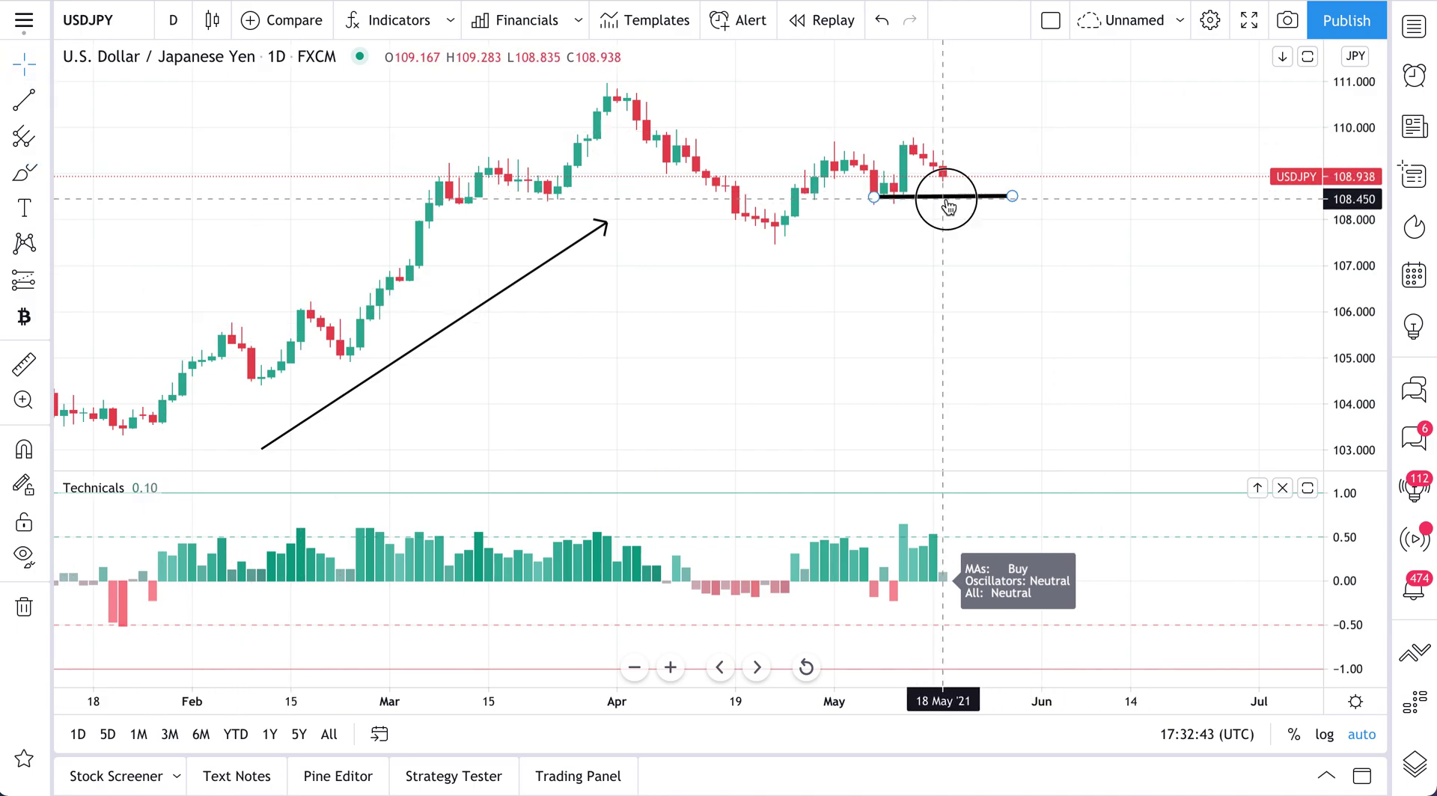
key("Delete")
left_click(498, 290)
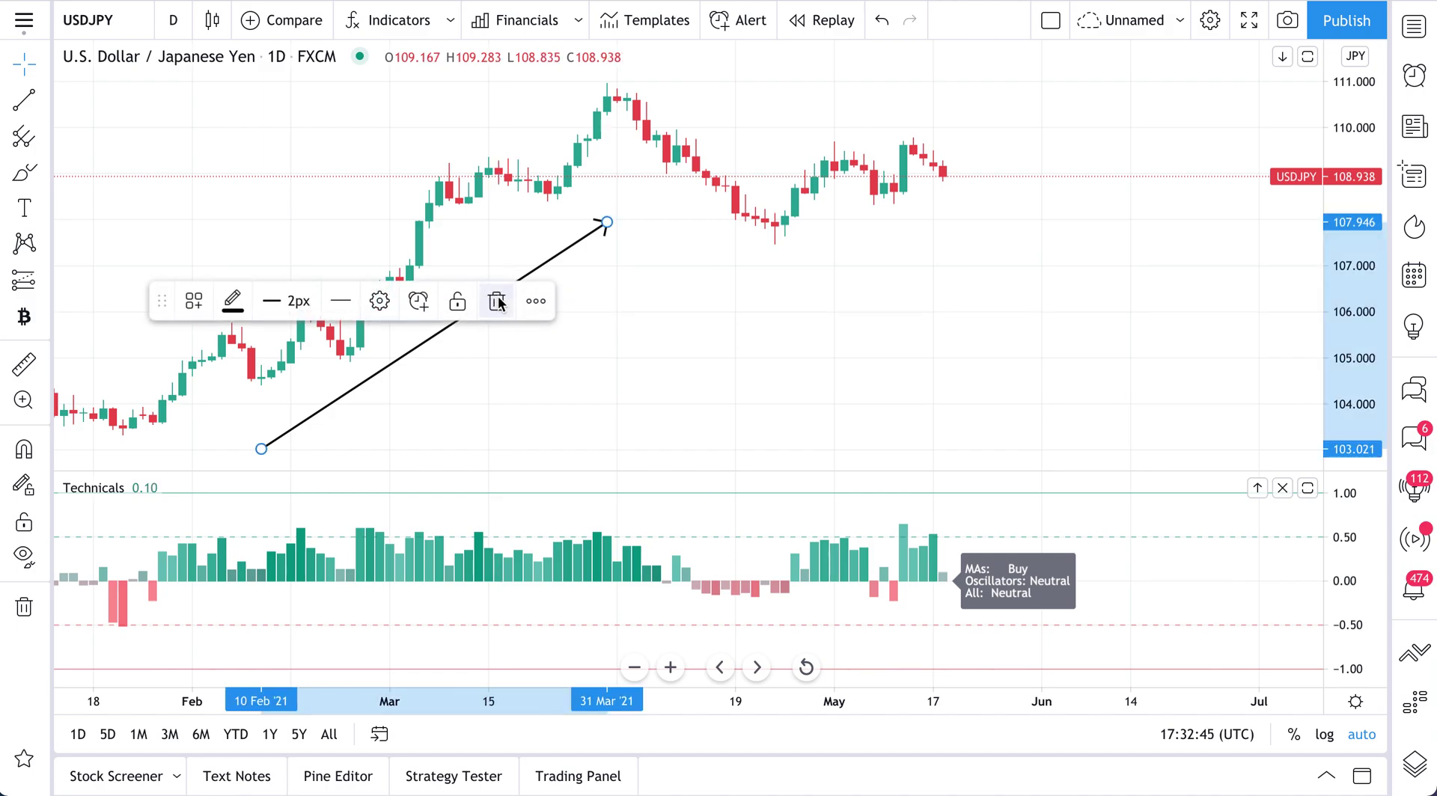
left_click(497, 299)
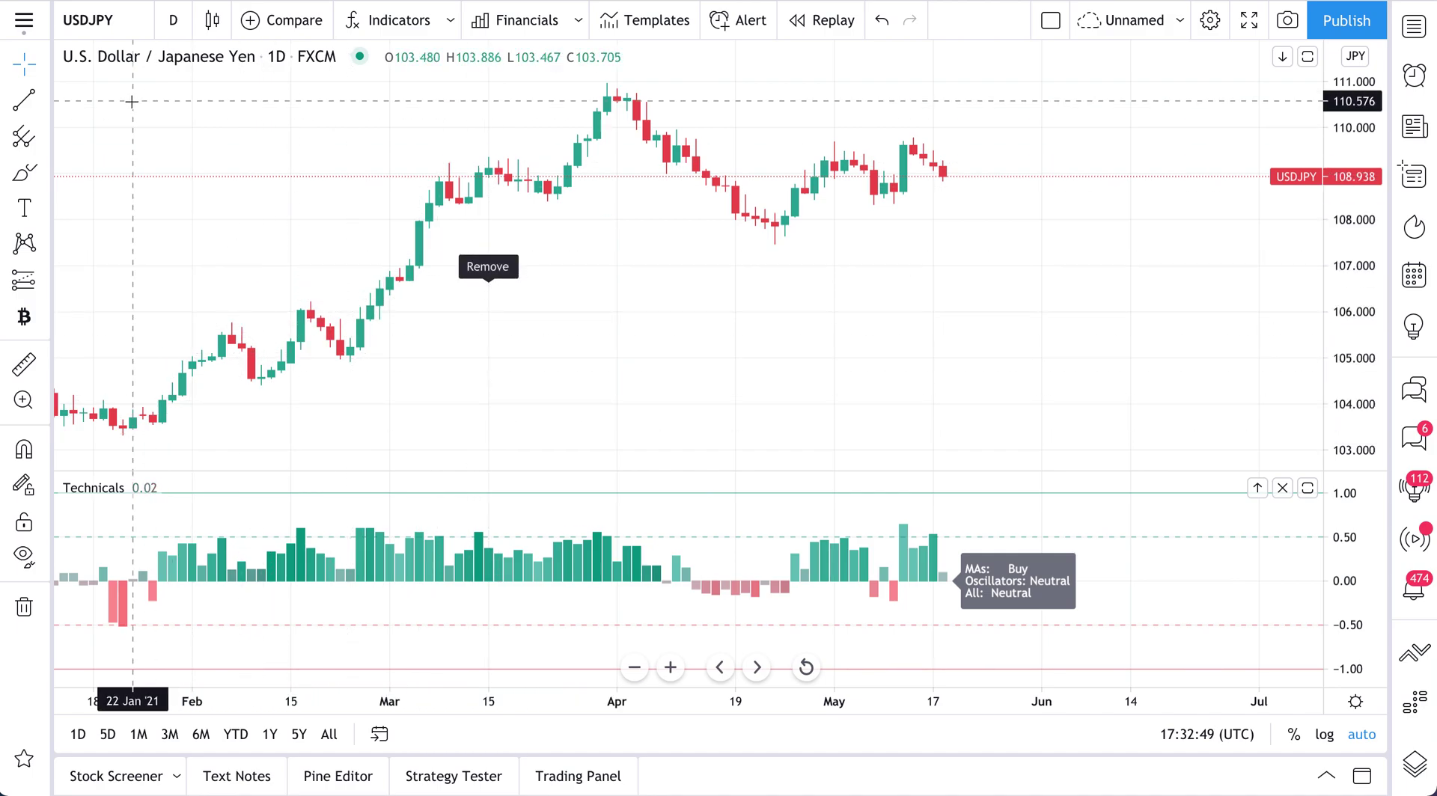
Step: Switch the chart to the symbol AAPL
left_click(102, 24)
type("AAPL")
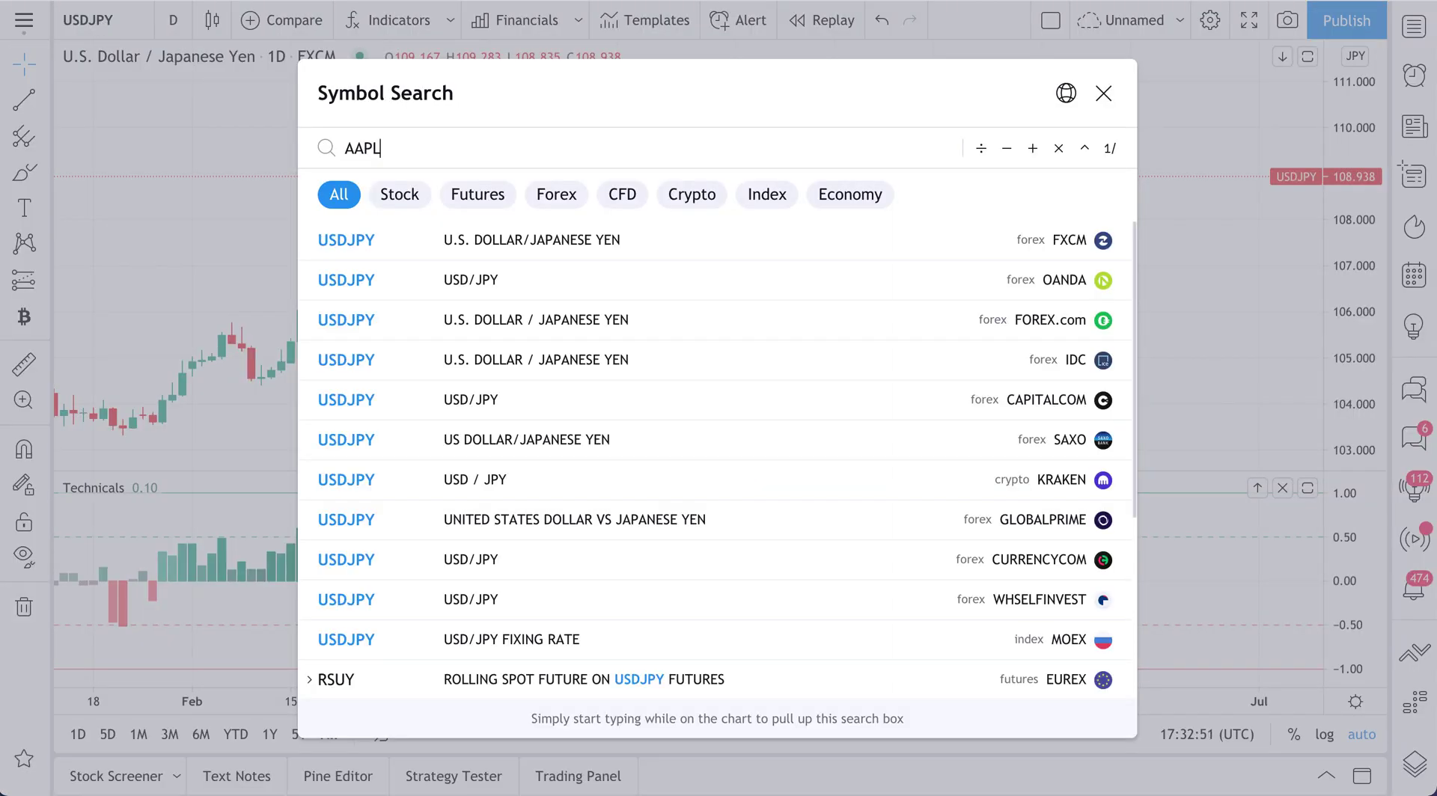
key("Return")
scroll(618, 460, "down", 4)
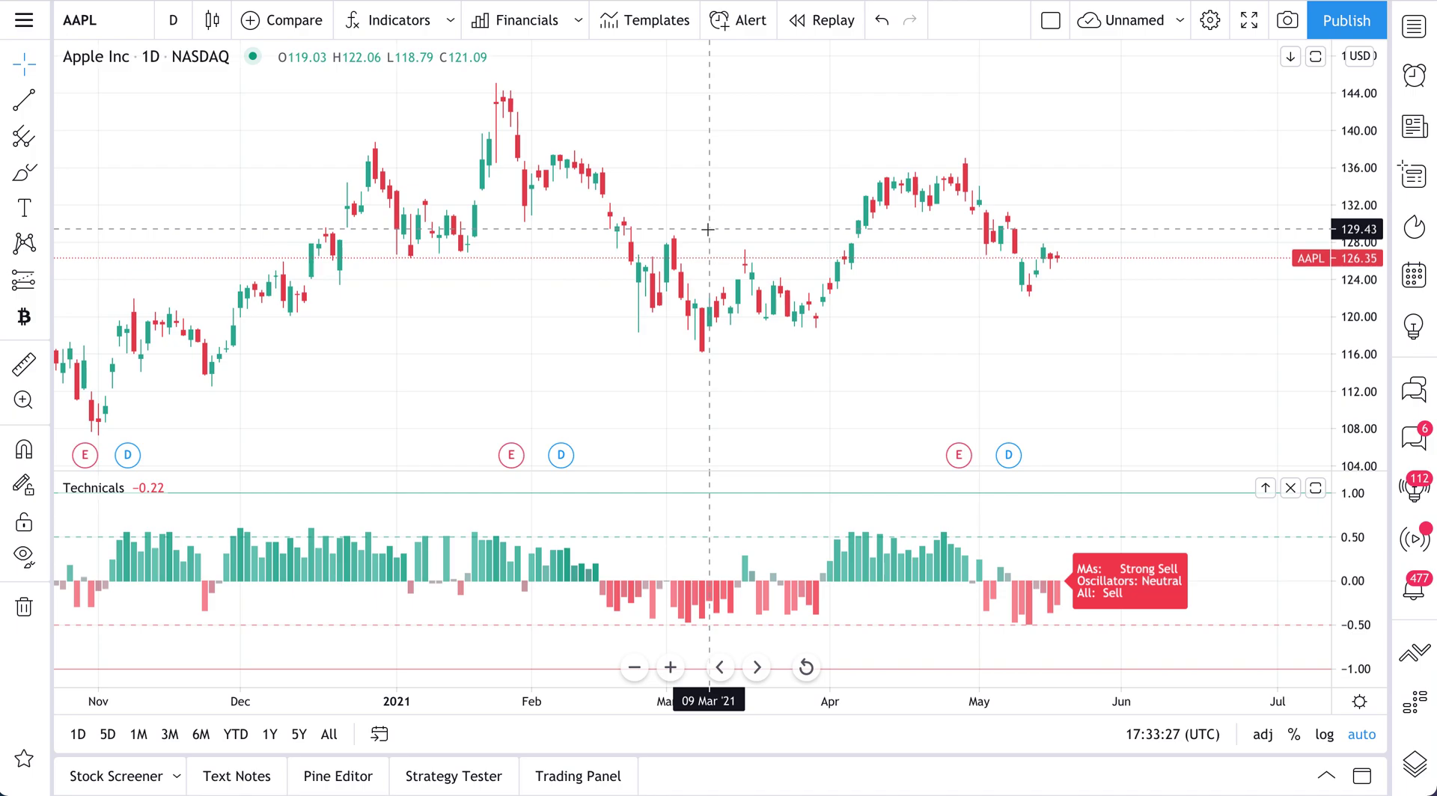
Step: Mark the May price decline with a curved Brush arrow and annotate the April rating bars, then undo all marks
left_click(24, 173)
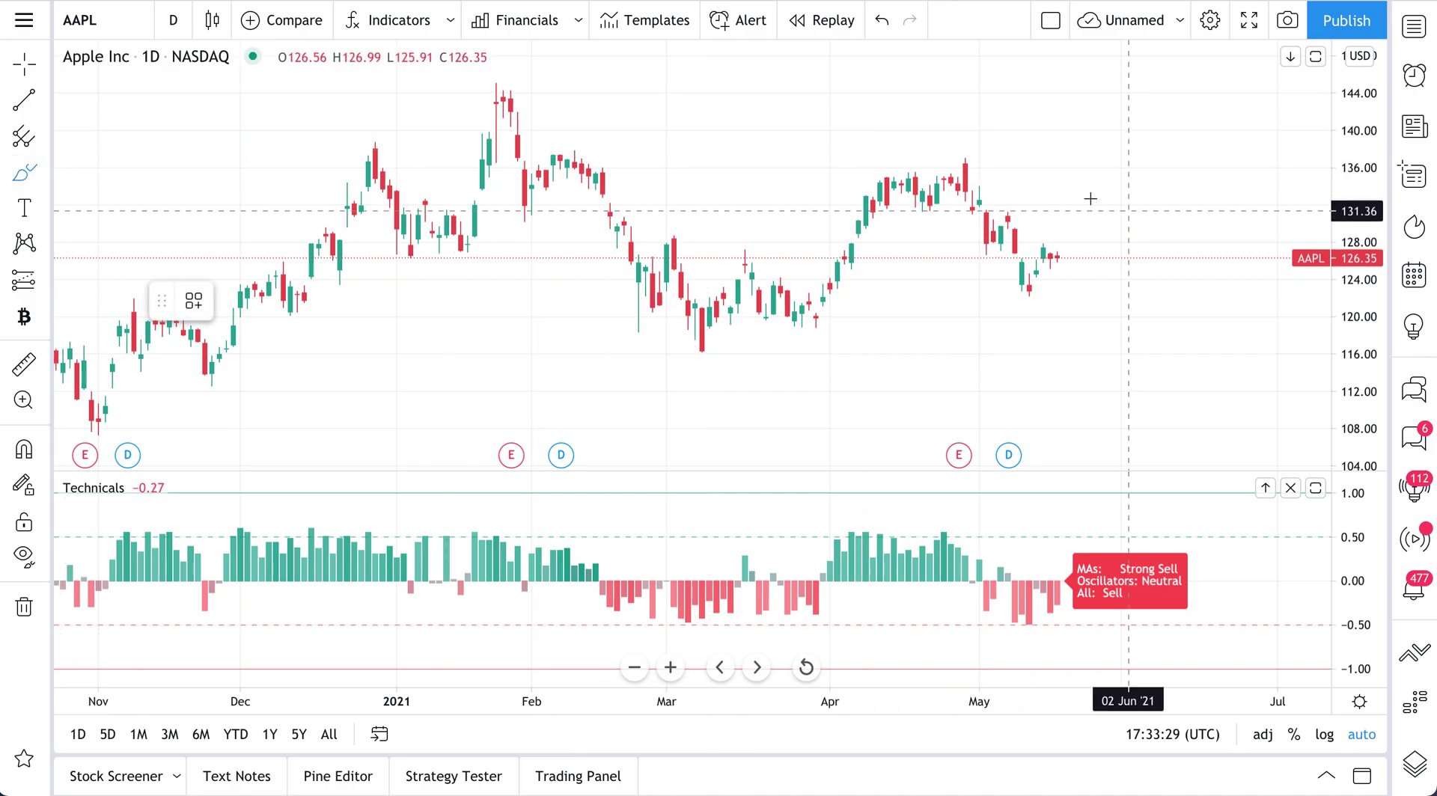
mouse_move(999, 173)
left_mouse_down()
mouse_move(1042, 190)
mouse_move(1085, 251)
mouse_move(1090, 235)
left_mouse_up()
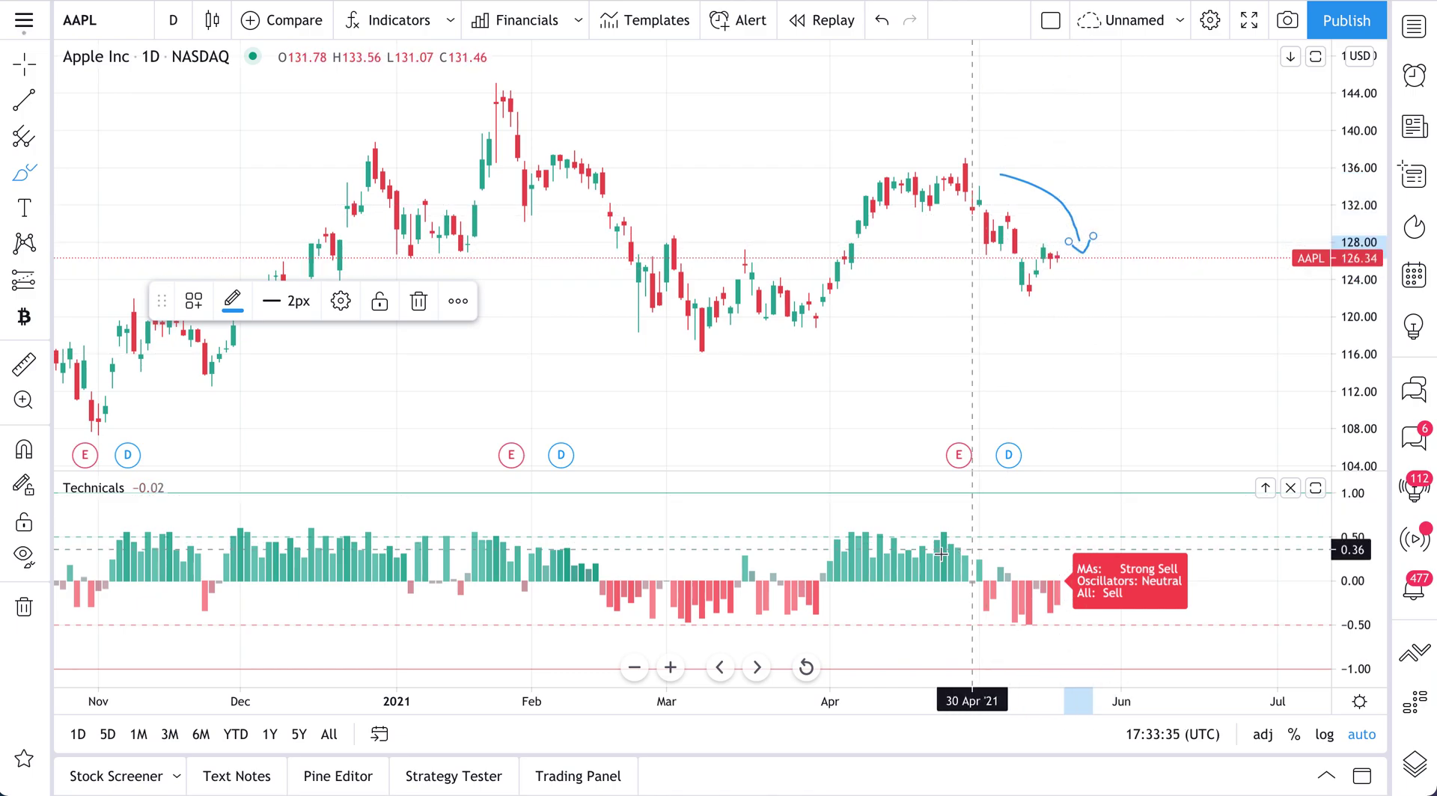
mouse_move(945, 528)
left_mouse_down()
mouse_move(843, 530)
mouse_move(836, 595)
mouse_move(978, 561)
mouse_move(941, 536)
left_mouse_up()
key("ctrl+z")
left_click_drag(820, 568, 822, 575)
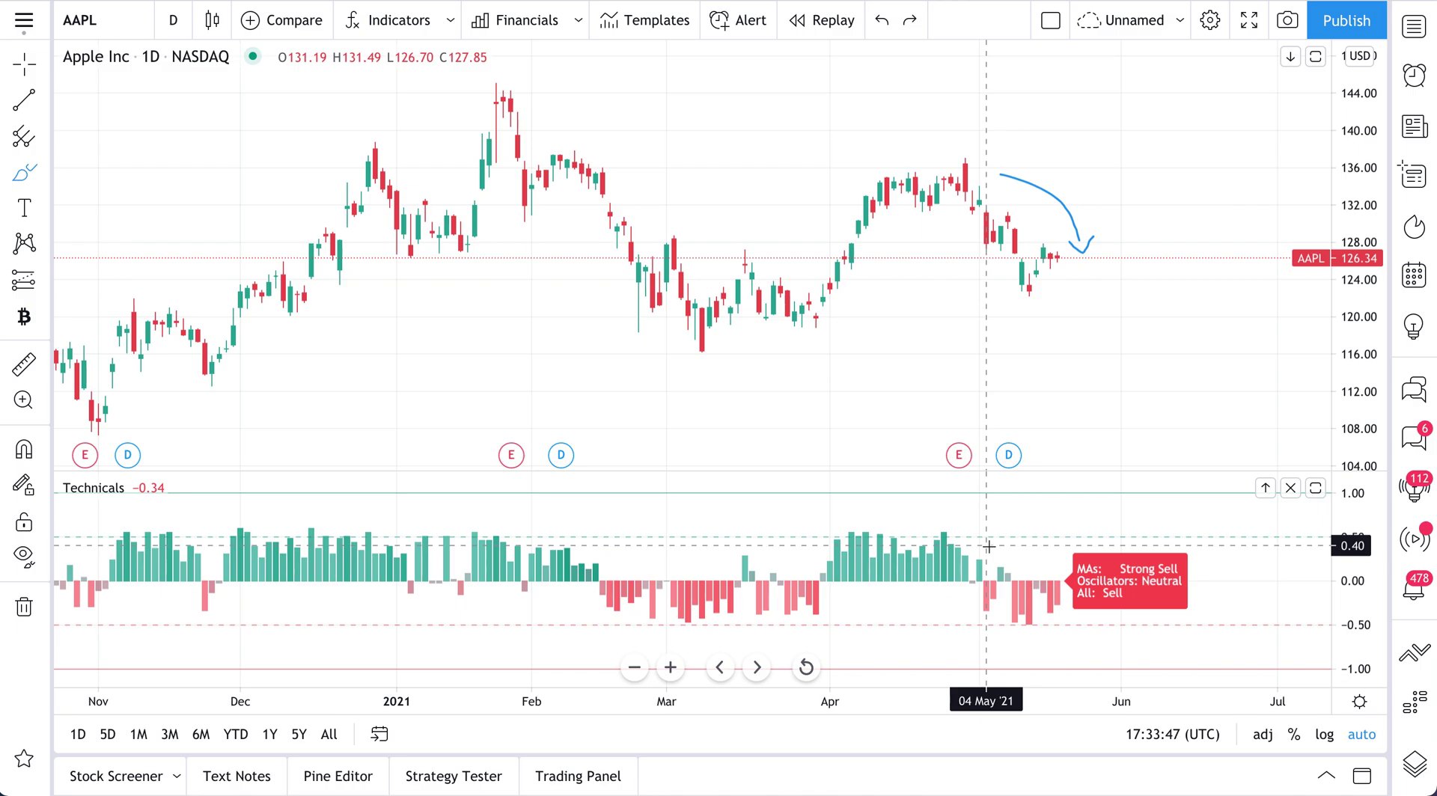
key("ctrl+z")
key("ctrl+z")
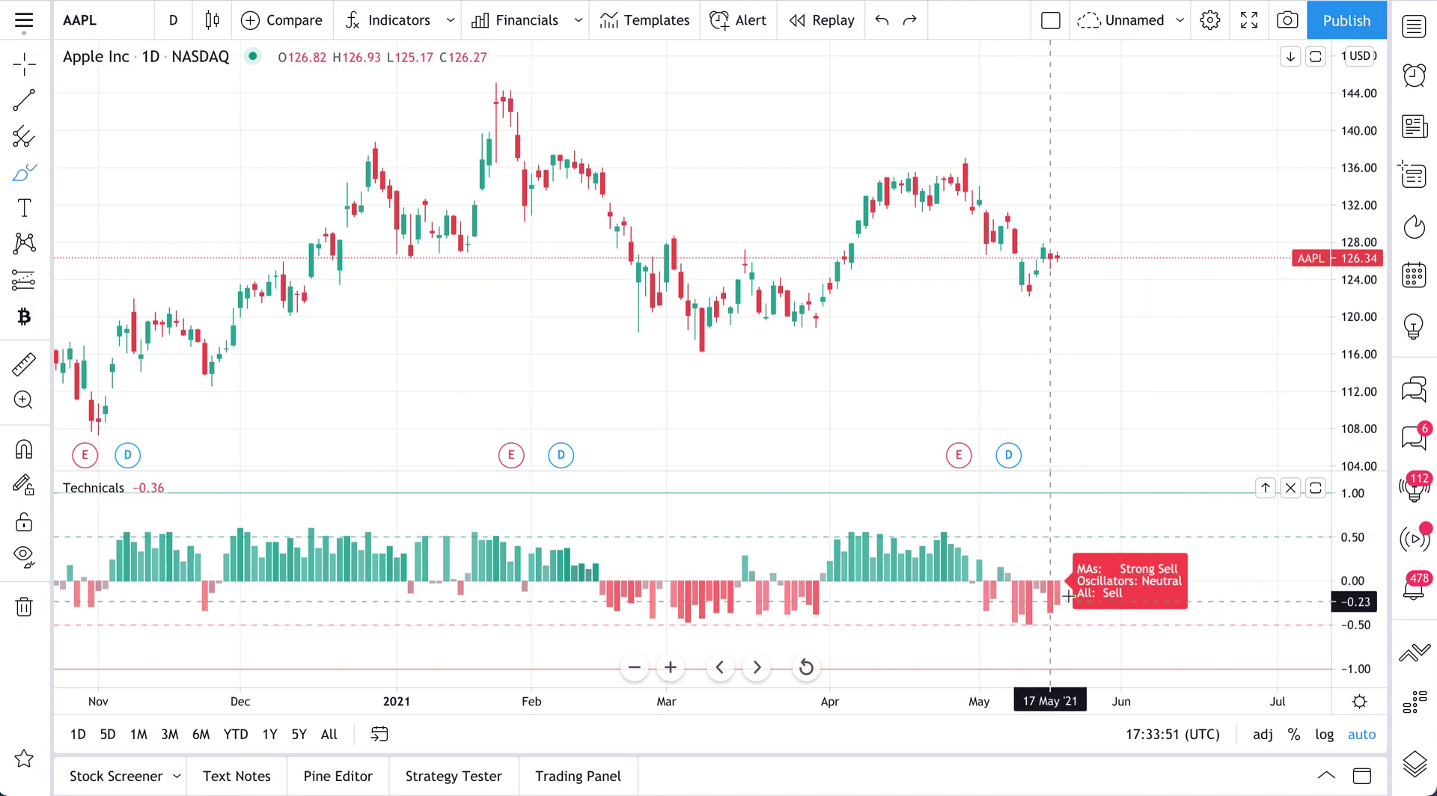
Step: Circle the indicator's rating label beside the latest bar with the Brush, then undo the mark
mouse_move(1065, 554)
left_mouse_down()
mouse_move(1084, 615)
mouse_move(1152, 613)
mouse_move(1200, 588)
mouse_move(1179, 542)
mouse_move(1064, 545)
left_mouse_up()
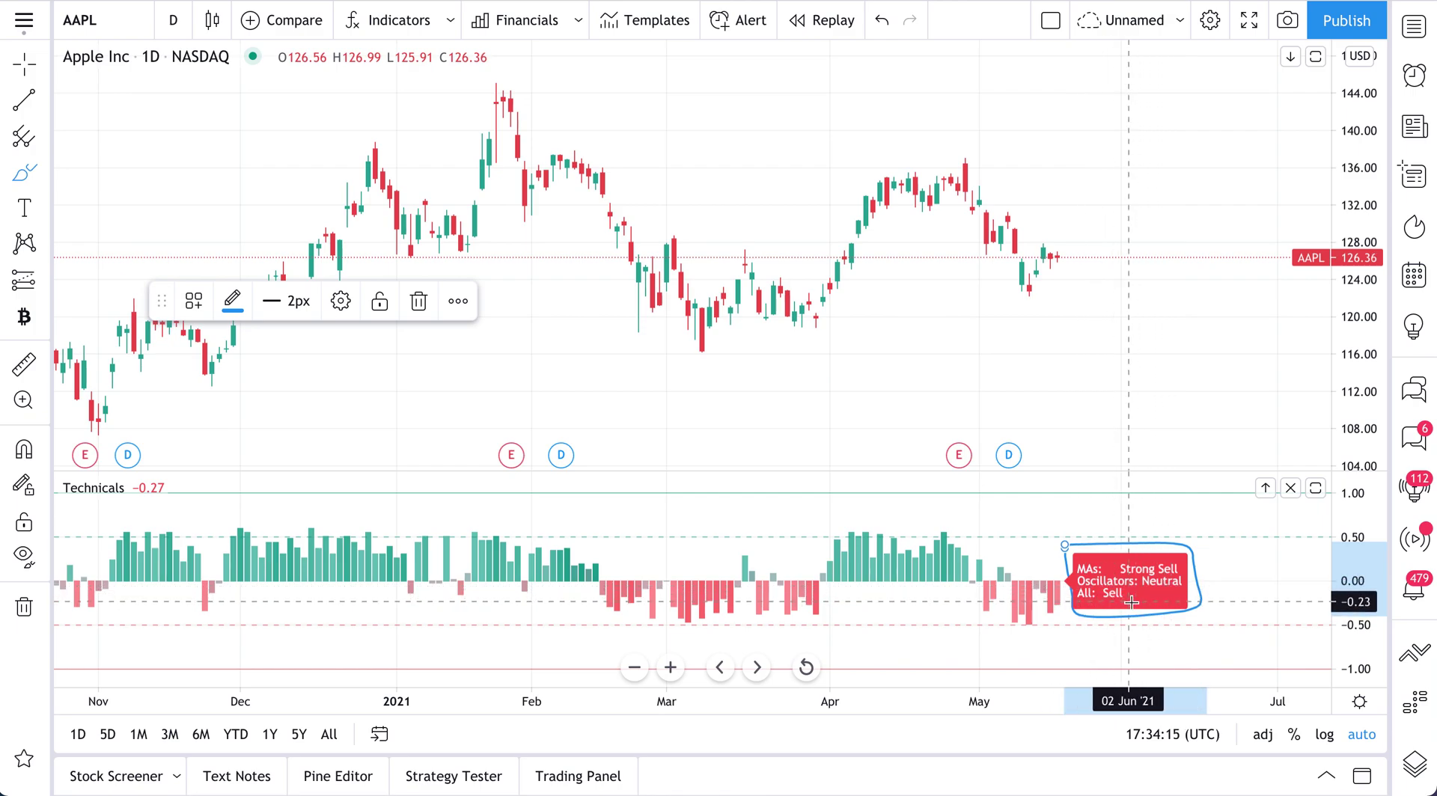
left_click(1168, 589)
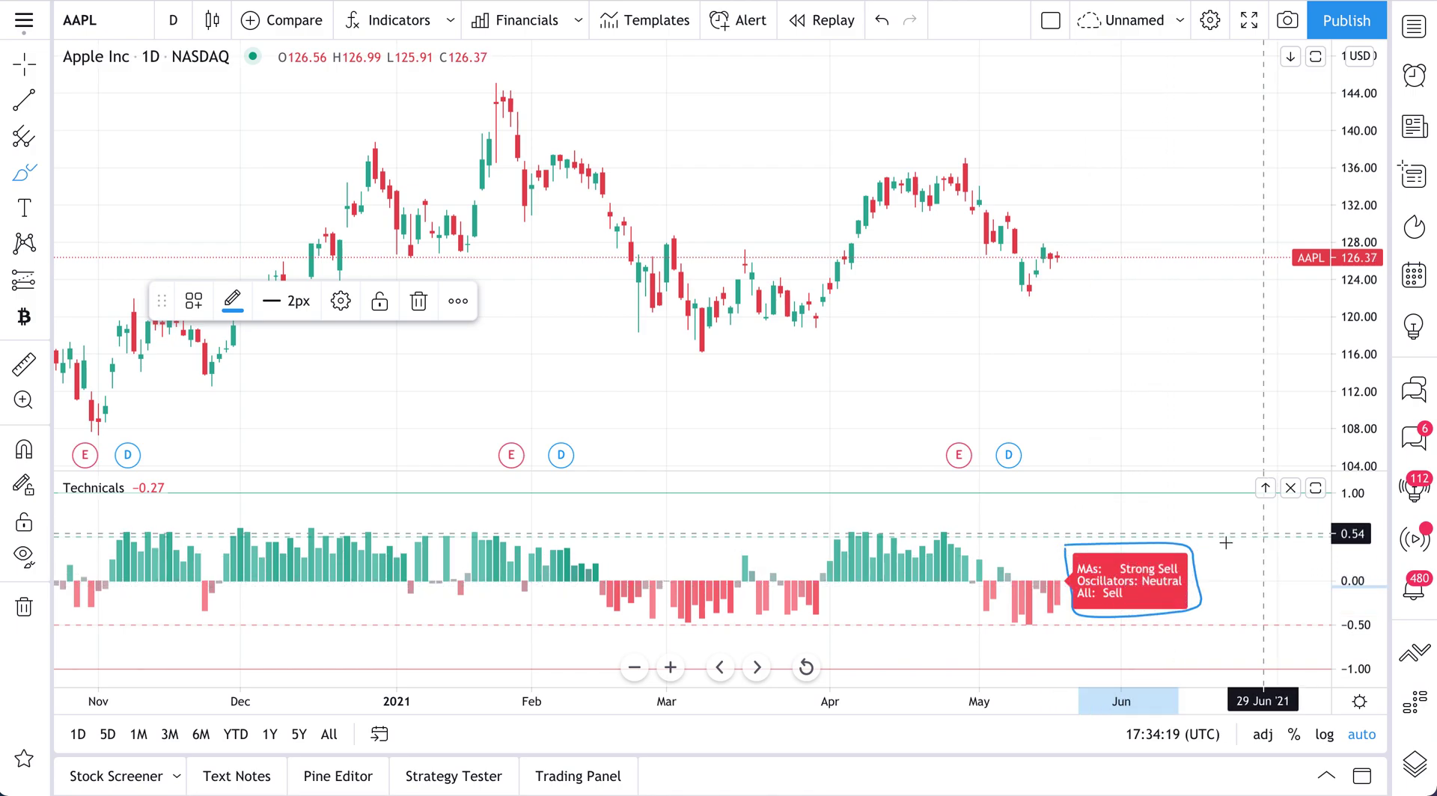
key("ctrl+z")
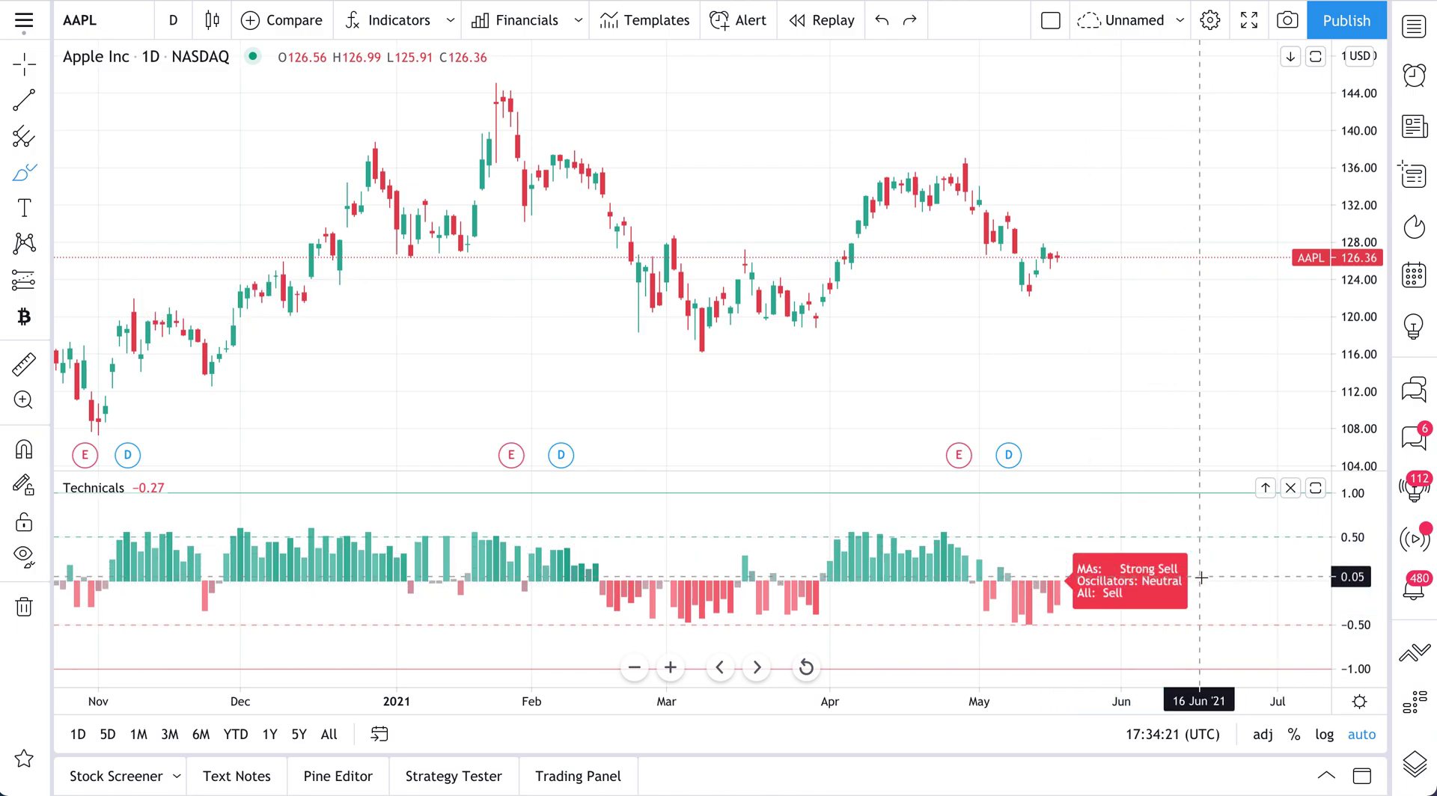
Step: Switch the chart to the symbol ETHUSD
left_click(88, 21)
type("ETHUSD")
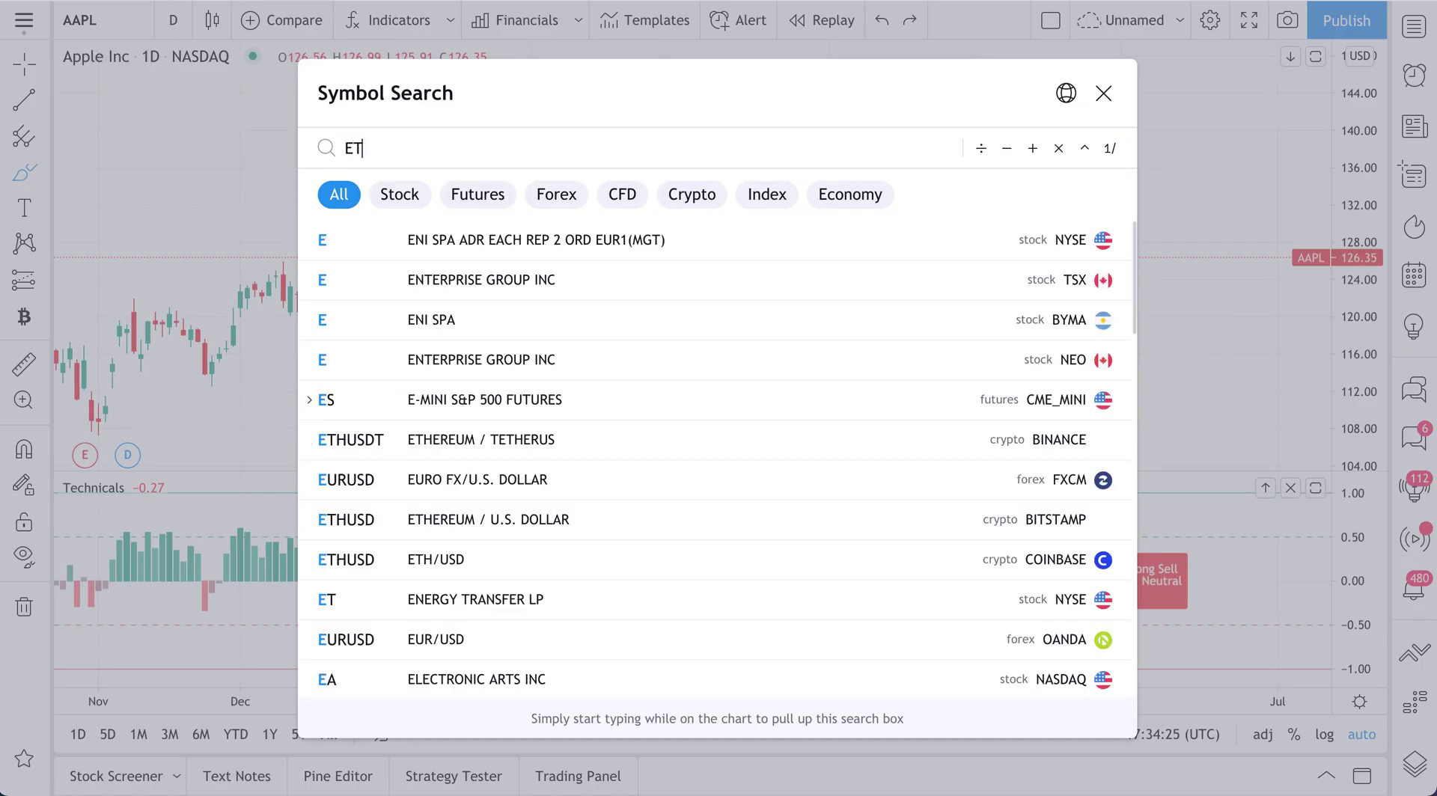
key("Return")
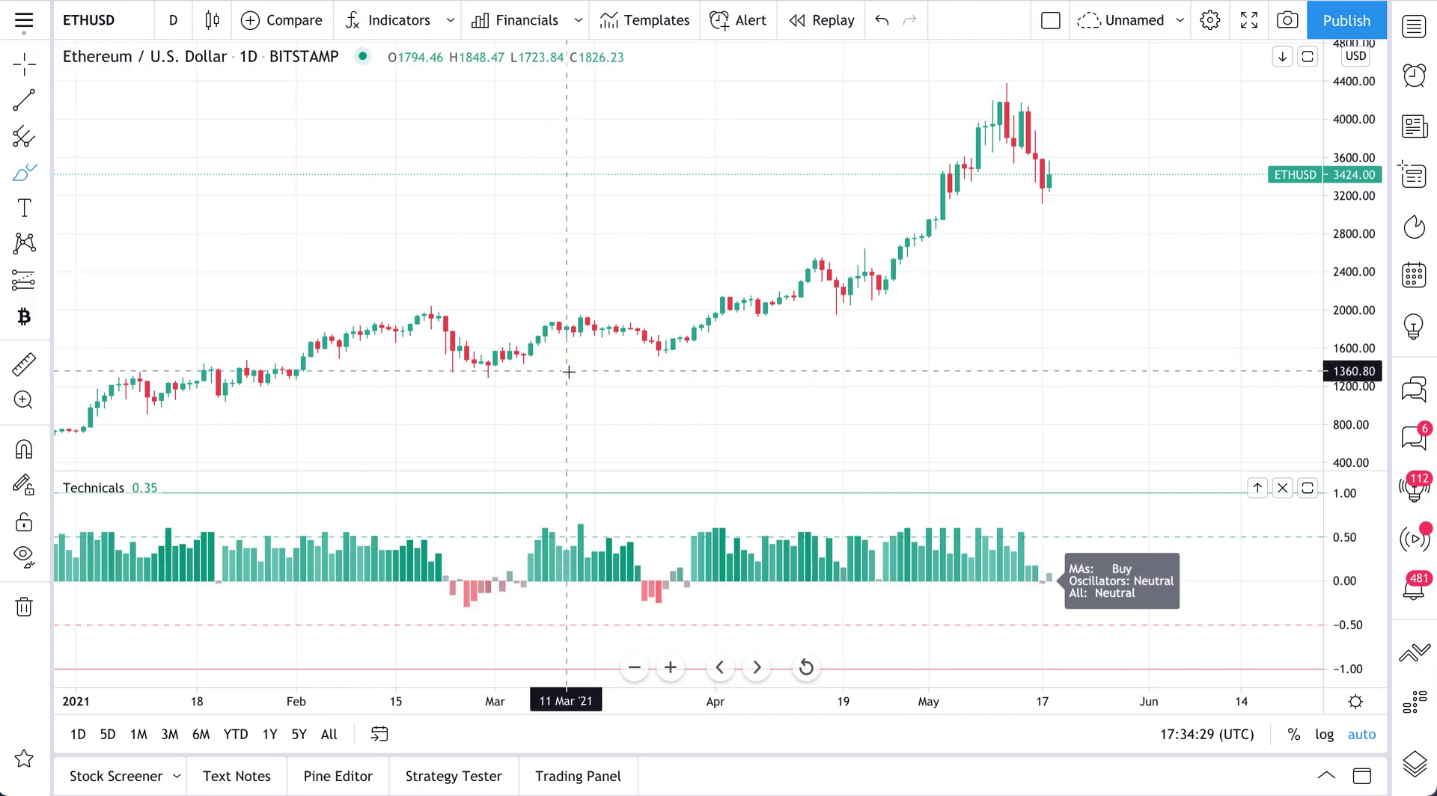
Step: Enlarge the Technicals pane by moving the divider between it and the price chart up
scroll(569, 371, "down", 3)
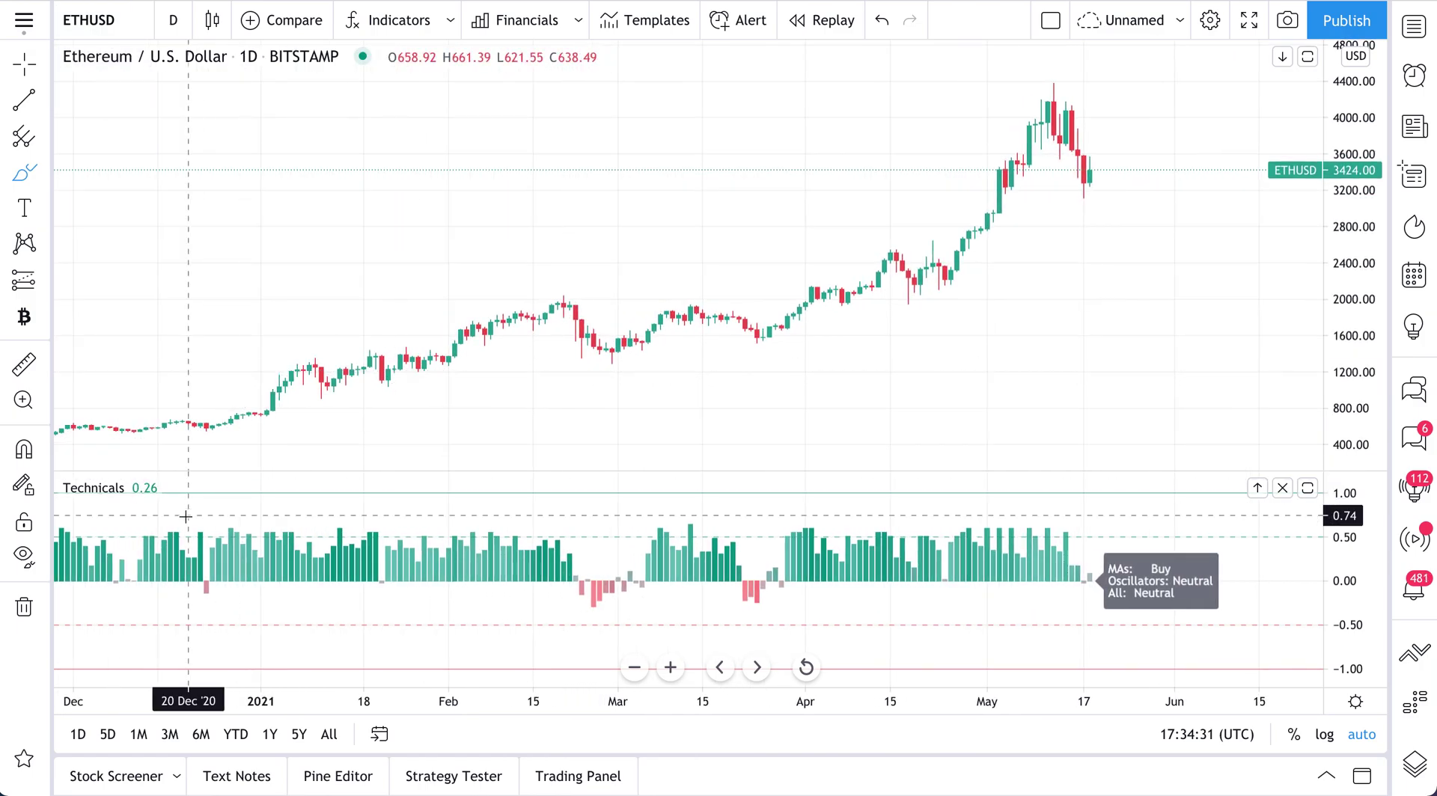
mouse_move(108, 490)
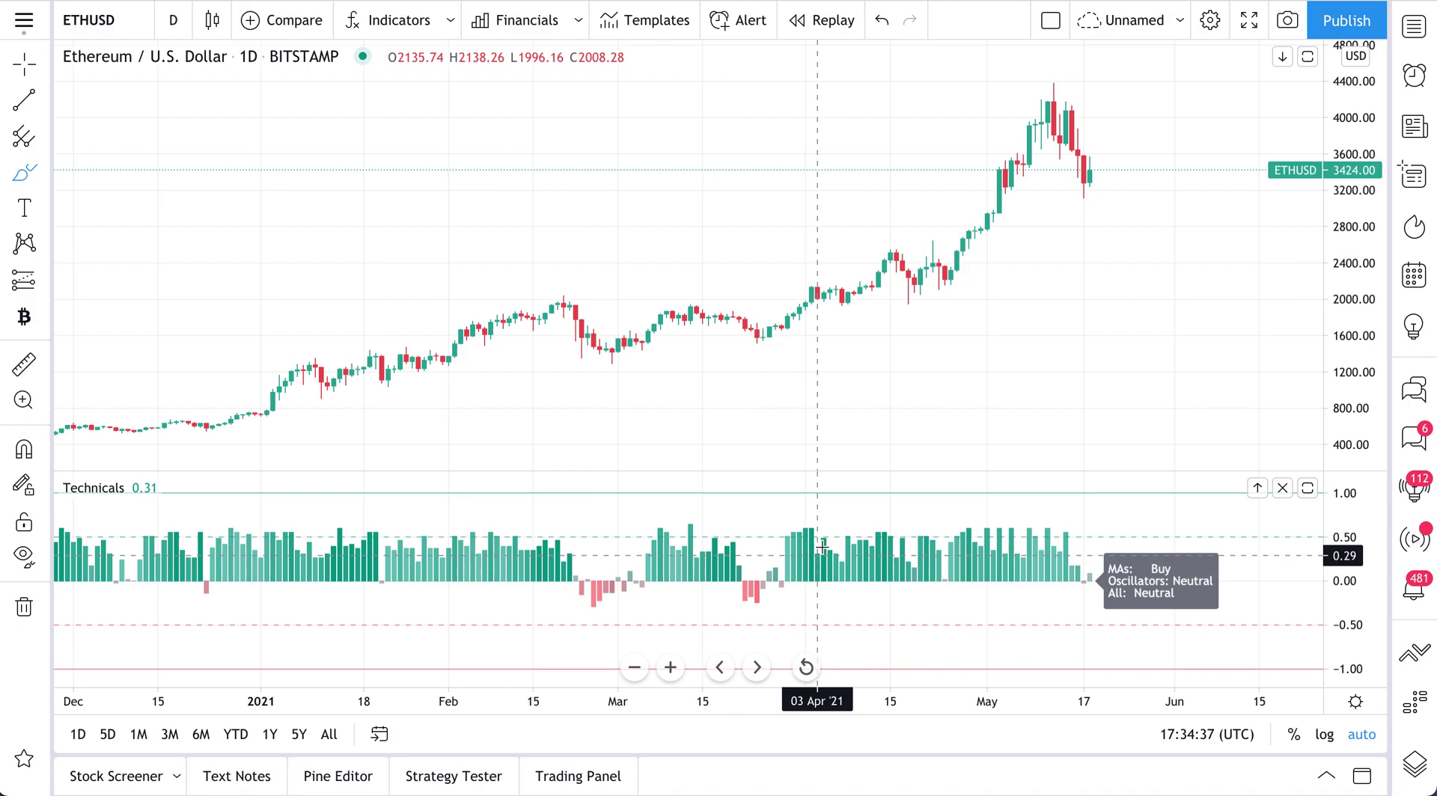
scroll(920, 372, "up", 3)
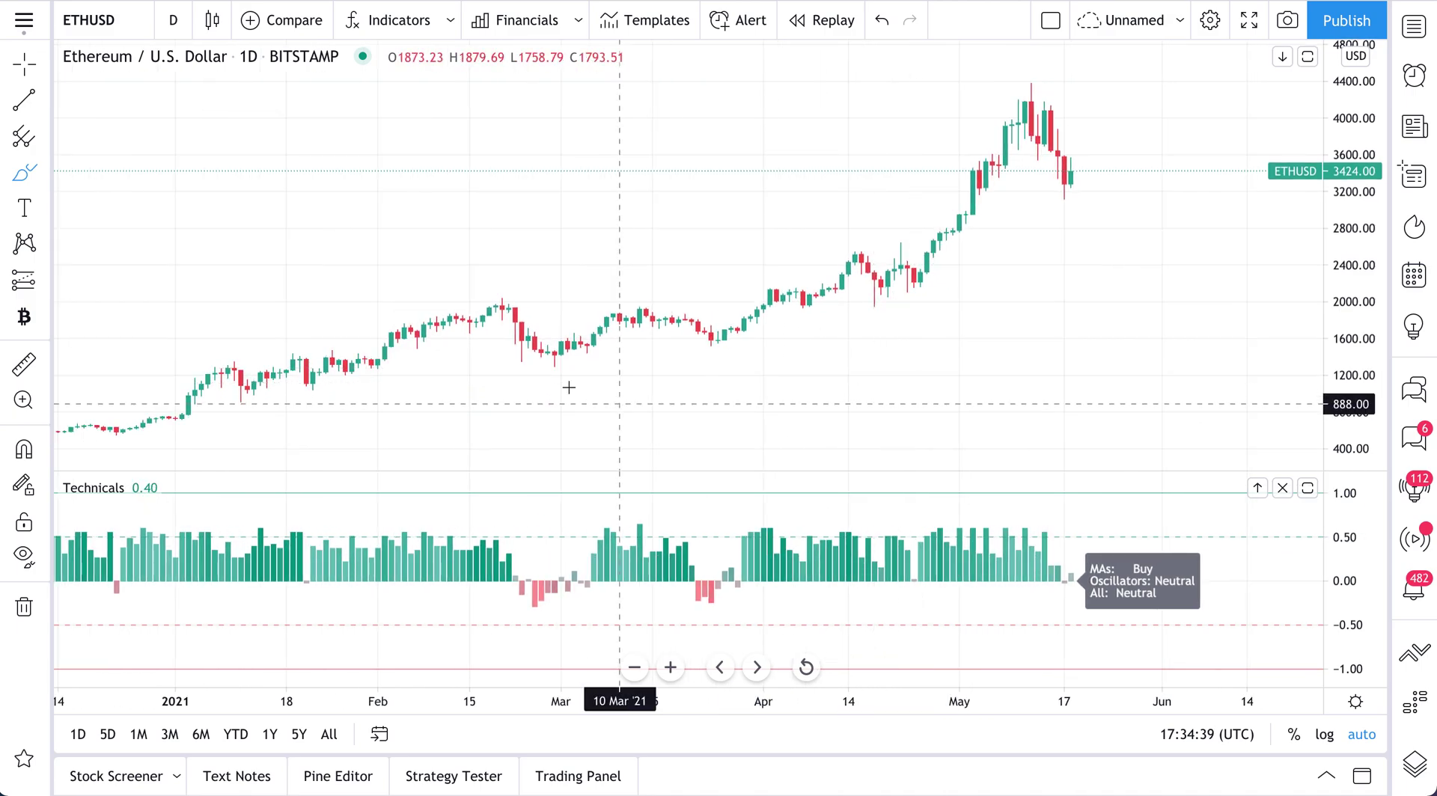
left_click_drag(711, 470, 799, 327)
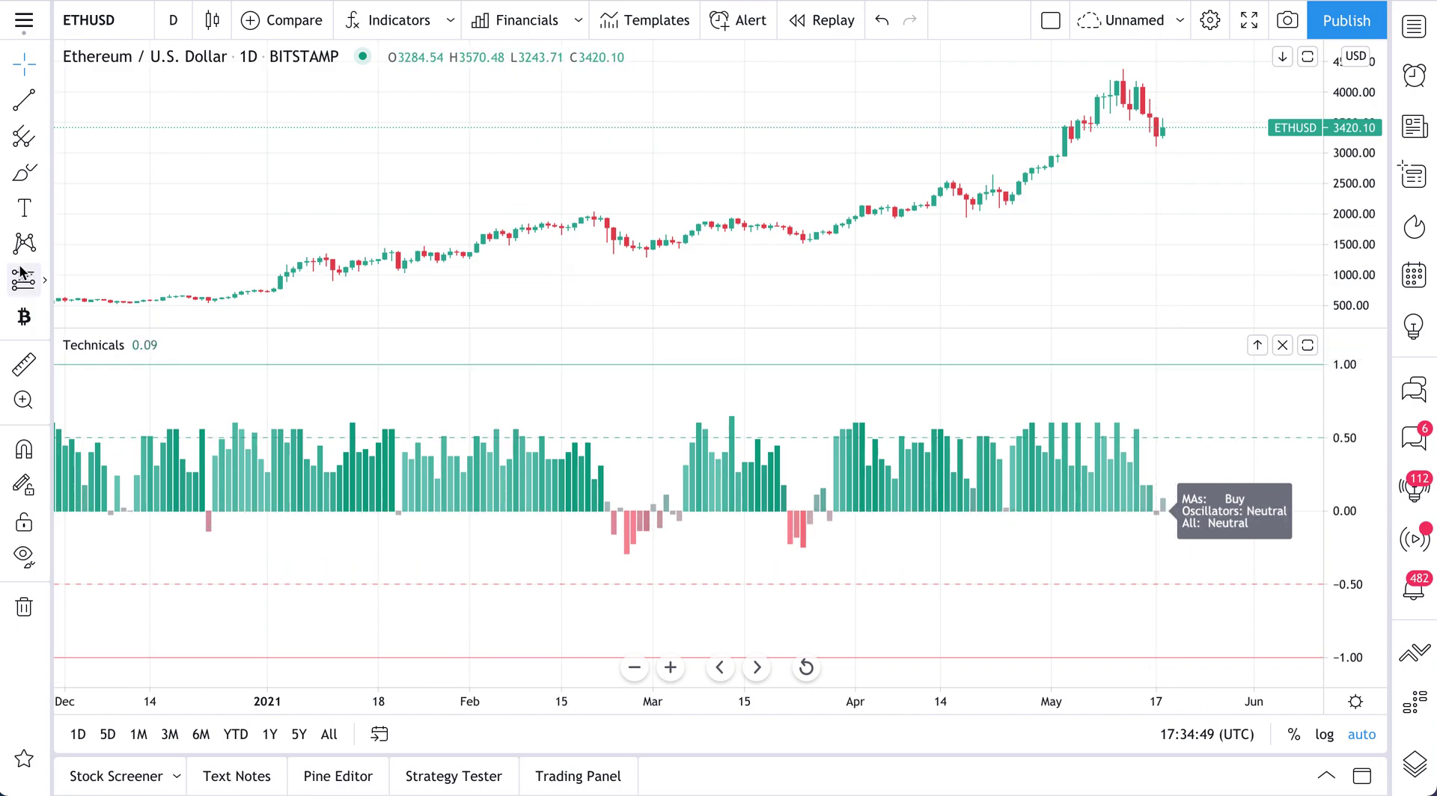
Step: Circle the latest rating bars beside the indicator's label with the Brush, then undo the mark
left_click(24, 180)
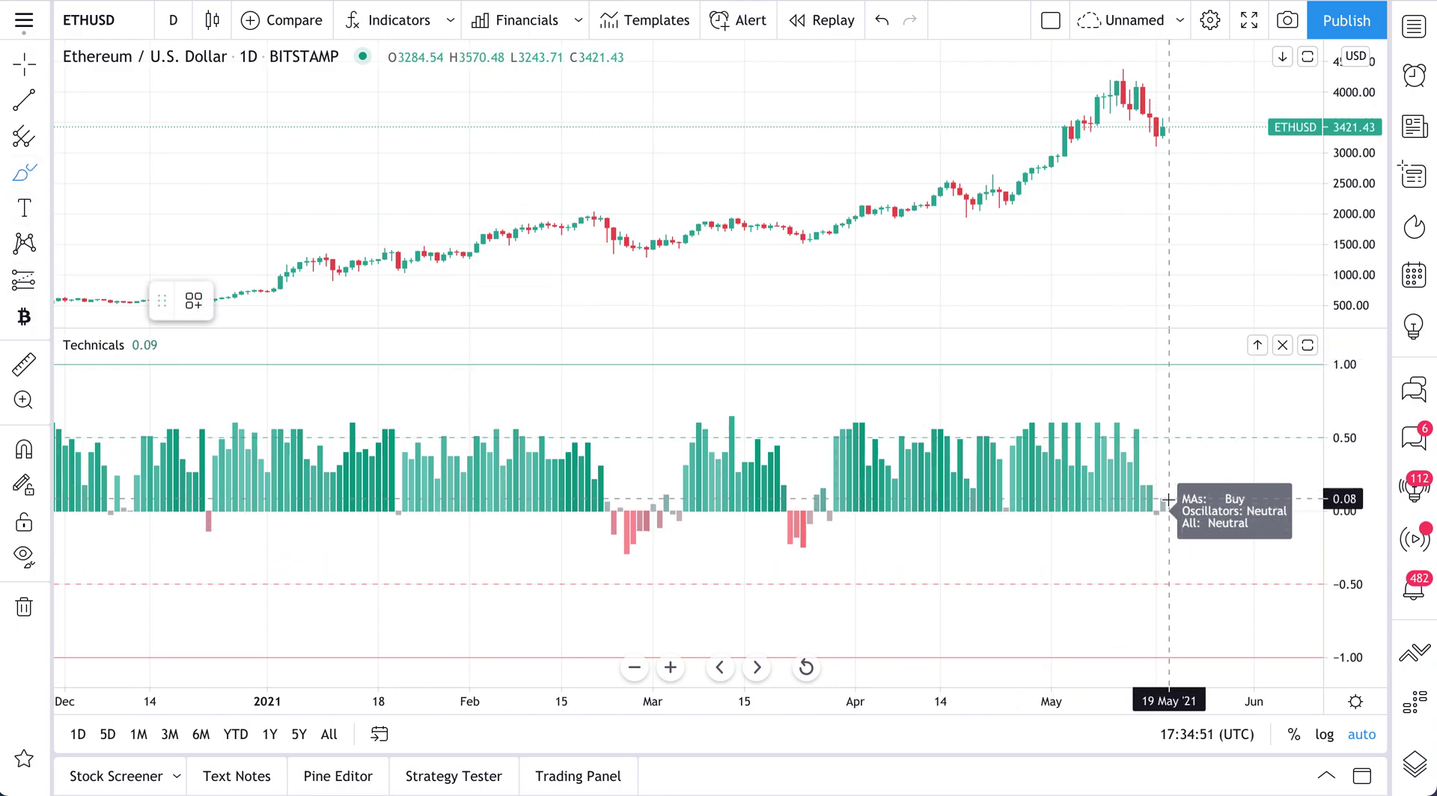
mouse_move(1165, 487)
left_mouse_down()
mouse_move(1148, 516)
mouse_move(1161, 491)
left_mouse_up()
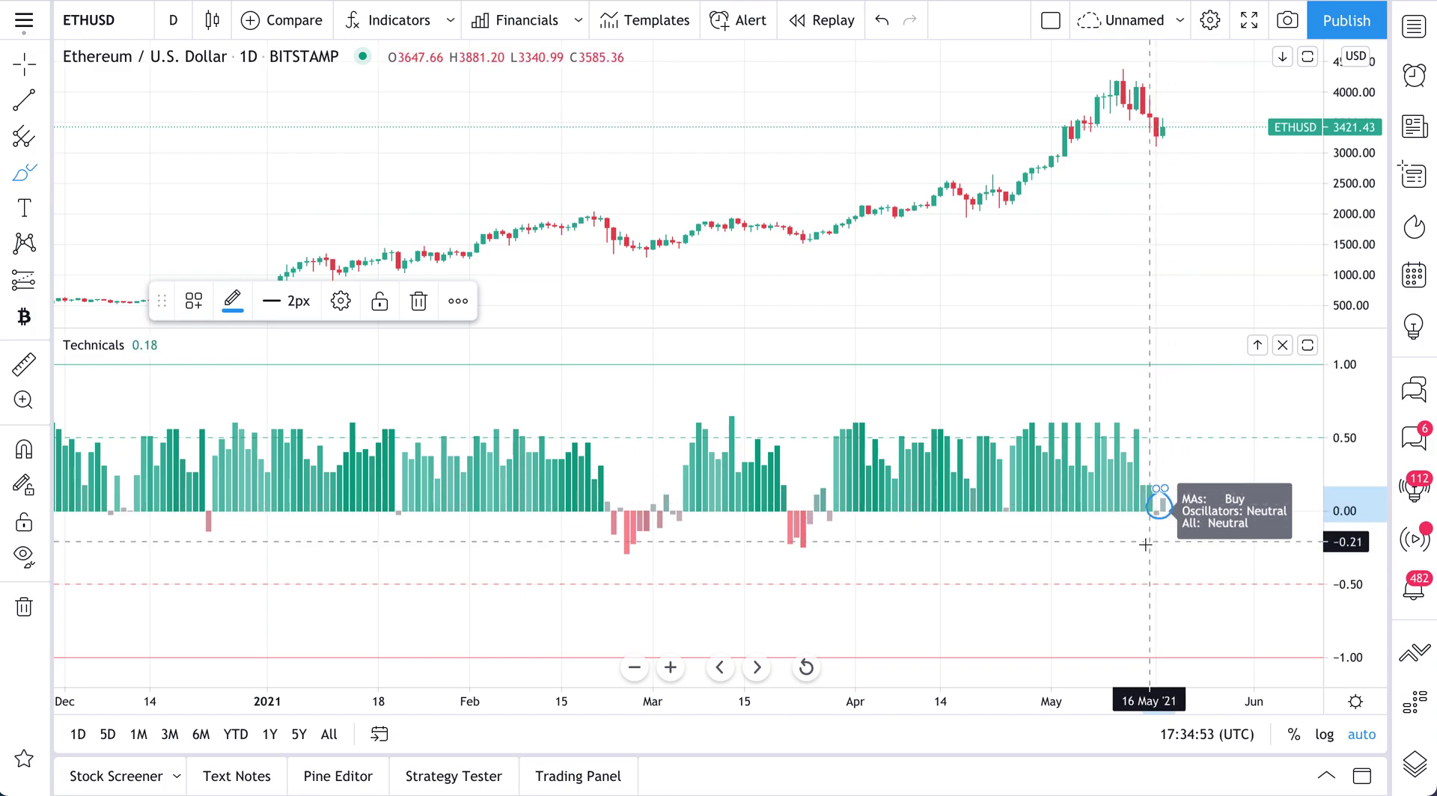
key("ctrl+z")
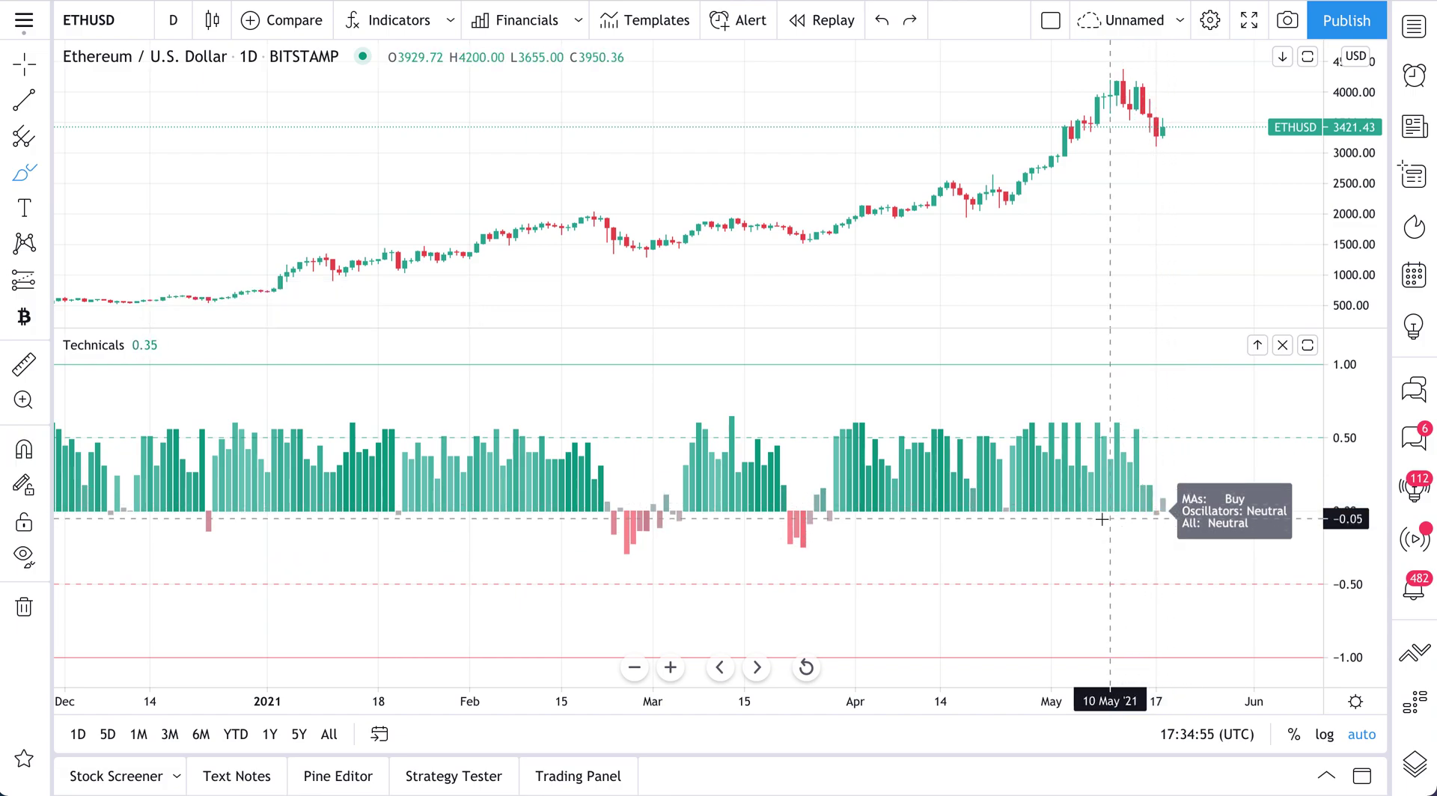
Step: Circle the two clusters of negative rating bars, late February to early March and late March, with the Brush
left_click(24, 65)
left_click_drag(628, 336, 828, 295)
scroll(821, 294, "down", 2)
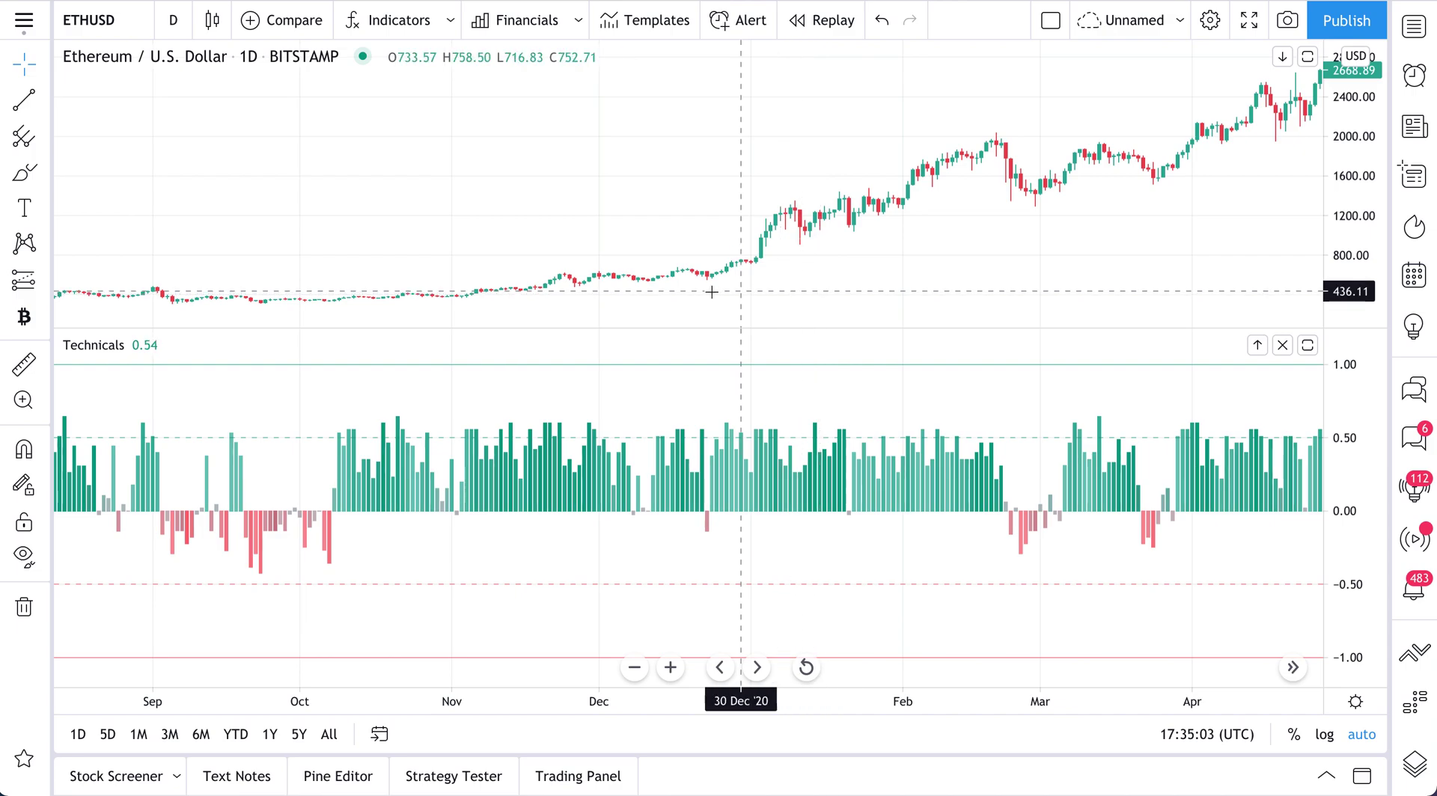
left_click_drag(828, 286, 725, 284)
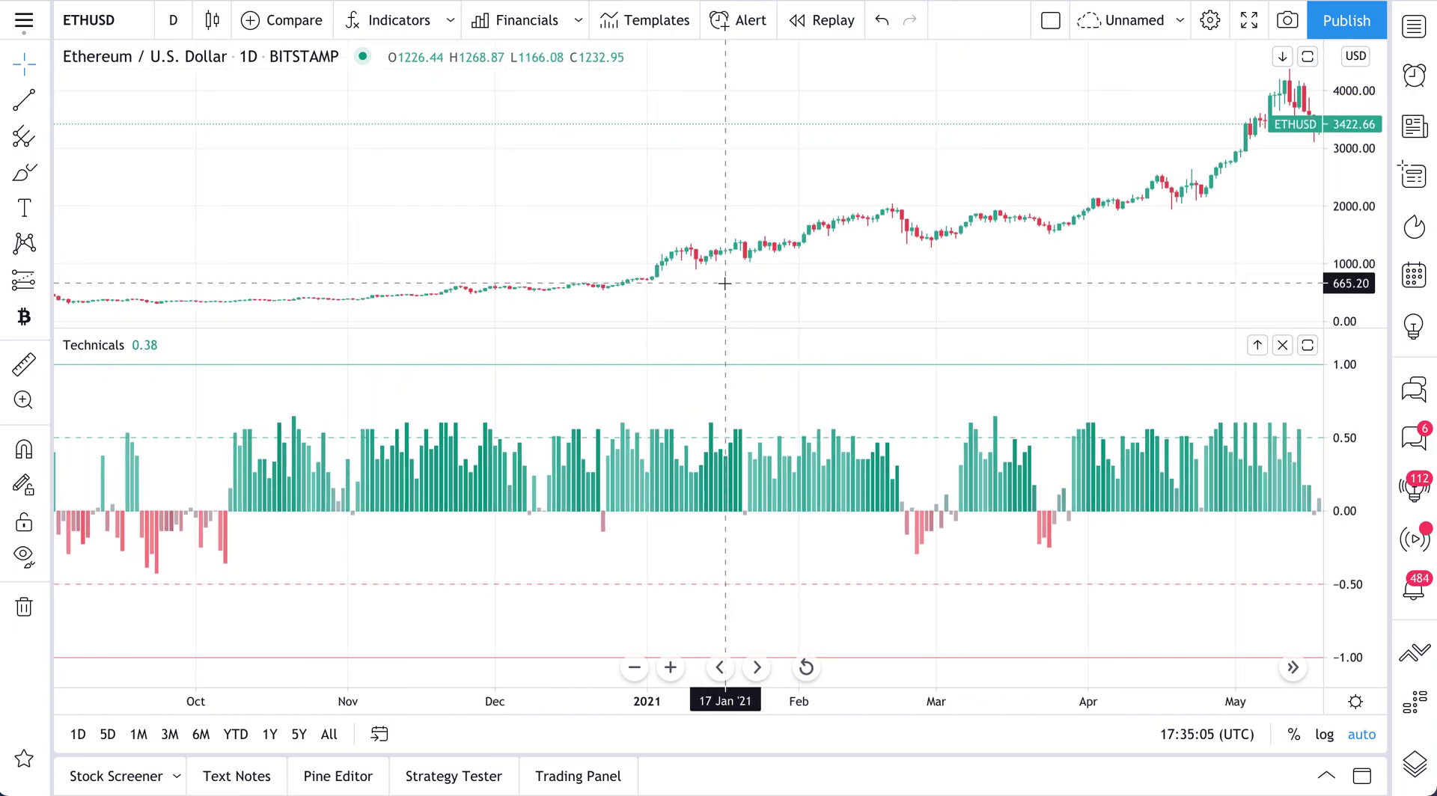
scroll(857, 373, "up", 3)
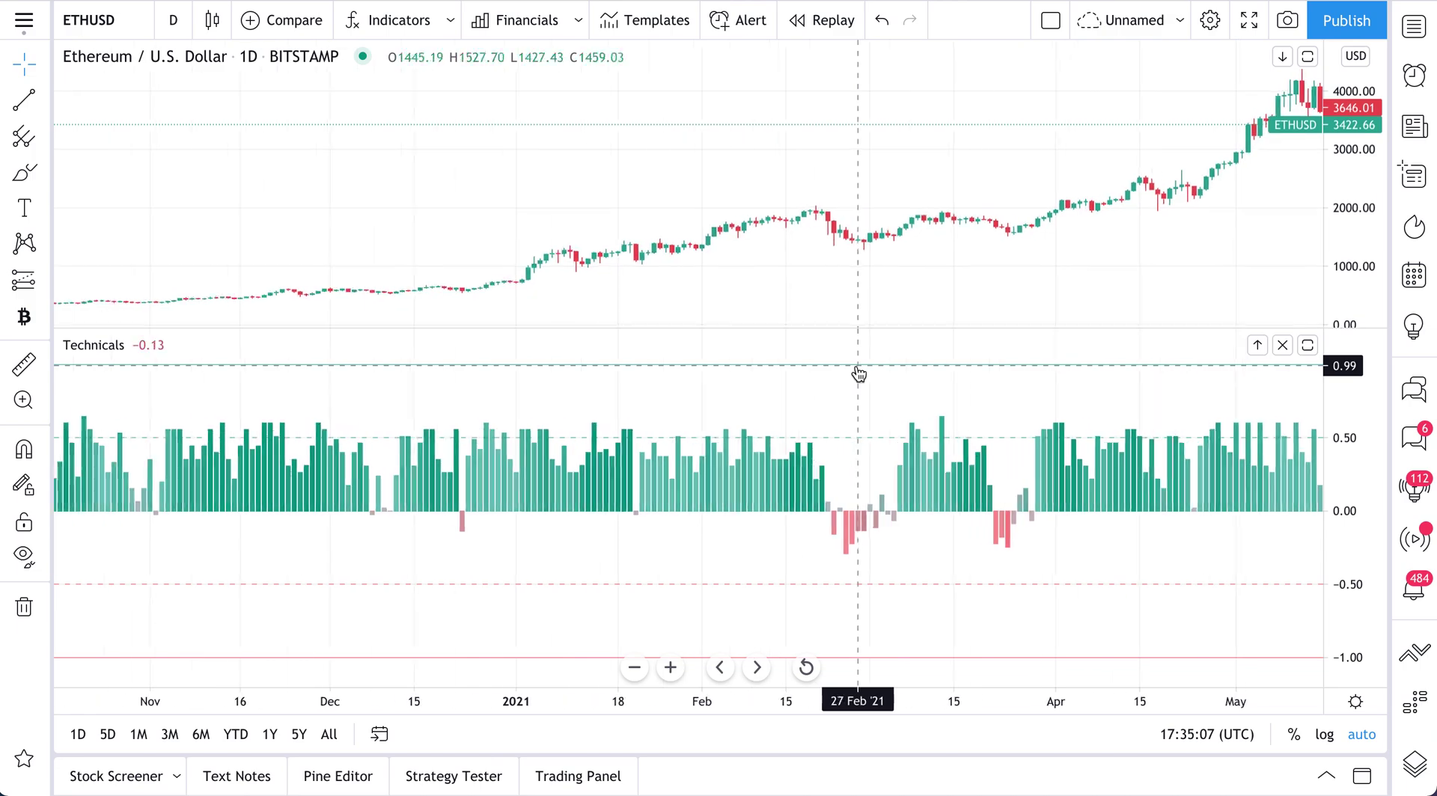
scroll(856, 372, "up", 3)
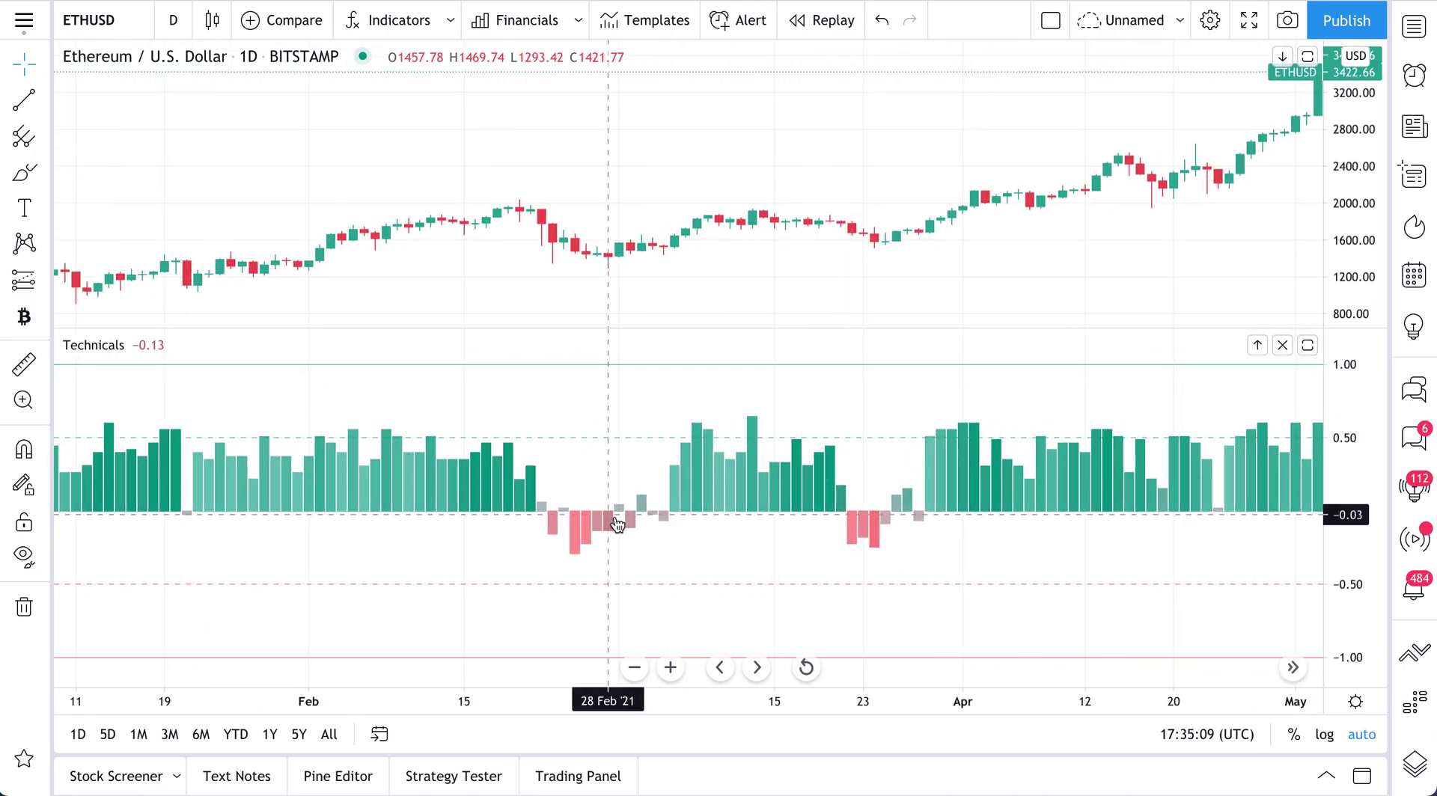
left_click(25, 173)
mouse_move(574, 478)
left_mouse_down()
mouse_move(551, 549)
mouse_move(696, 504)
mouse_move(594, 480)
left_mouse_up()
mouse_move(861, 490)
left_mouse_down()
mouse_move(888, 553)
mouse_move(898, 483)
left_mouse_up()
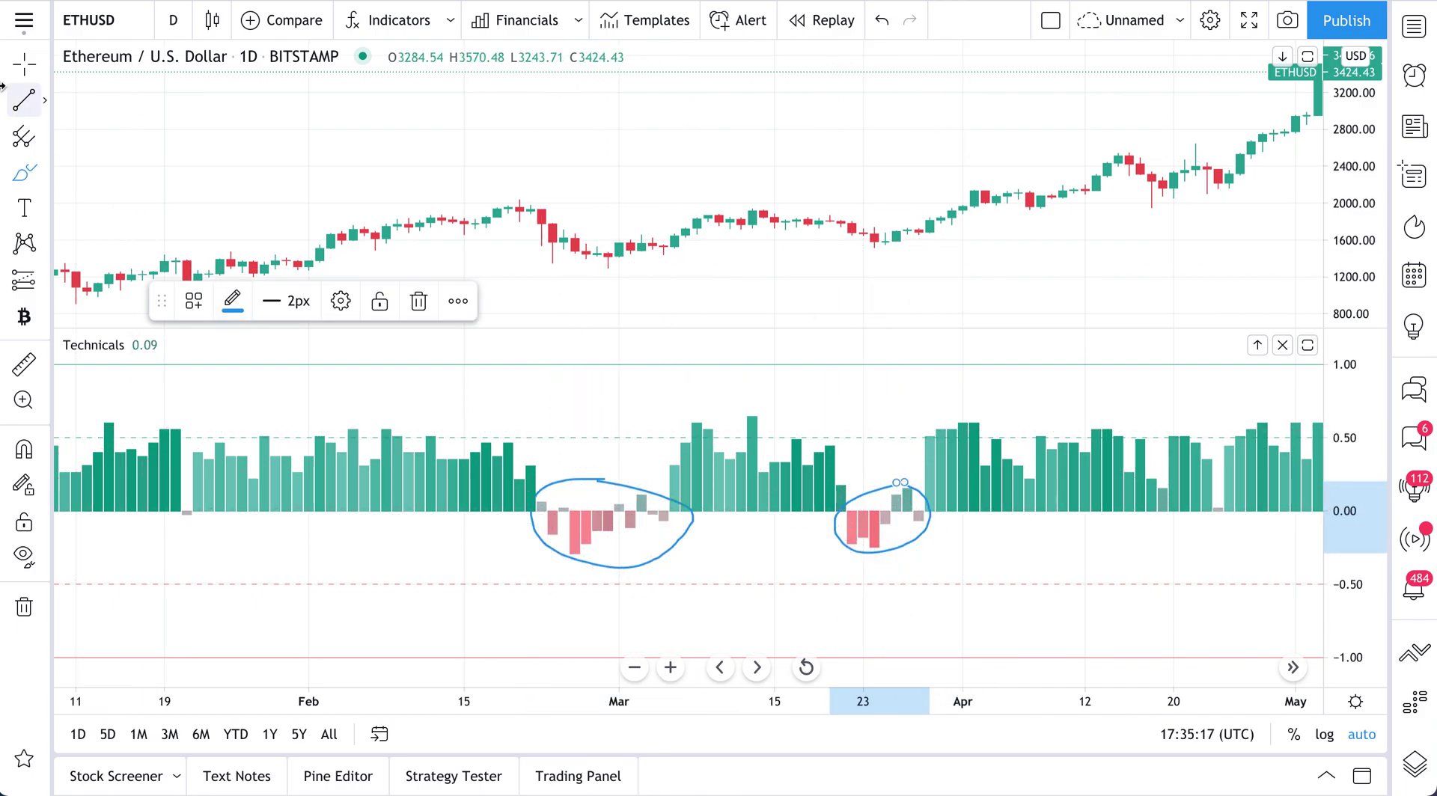
Step: Place a Date Range on the candles above the first circled cluster, from 22 Feb at about 1810 to 5 Mar at about 1285
scroll(995, 692, "down", 3)
left_click_drag(1020, 692, 780, 478)
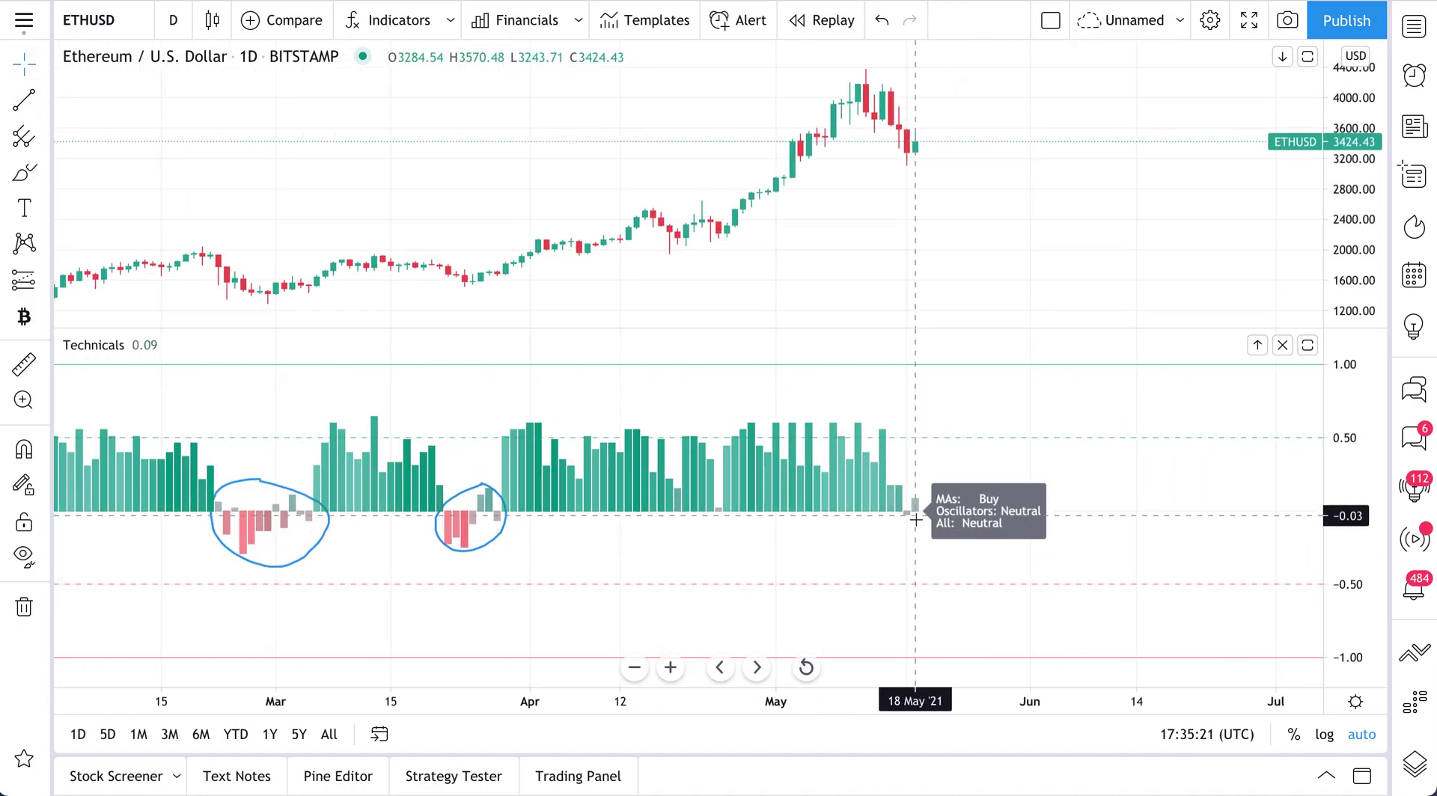
left_click_drag(273, 343, 645, 308)
scroll(644, 308, "up", 2)
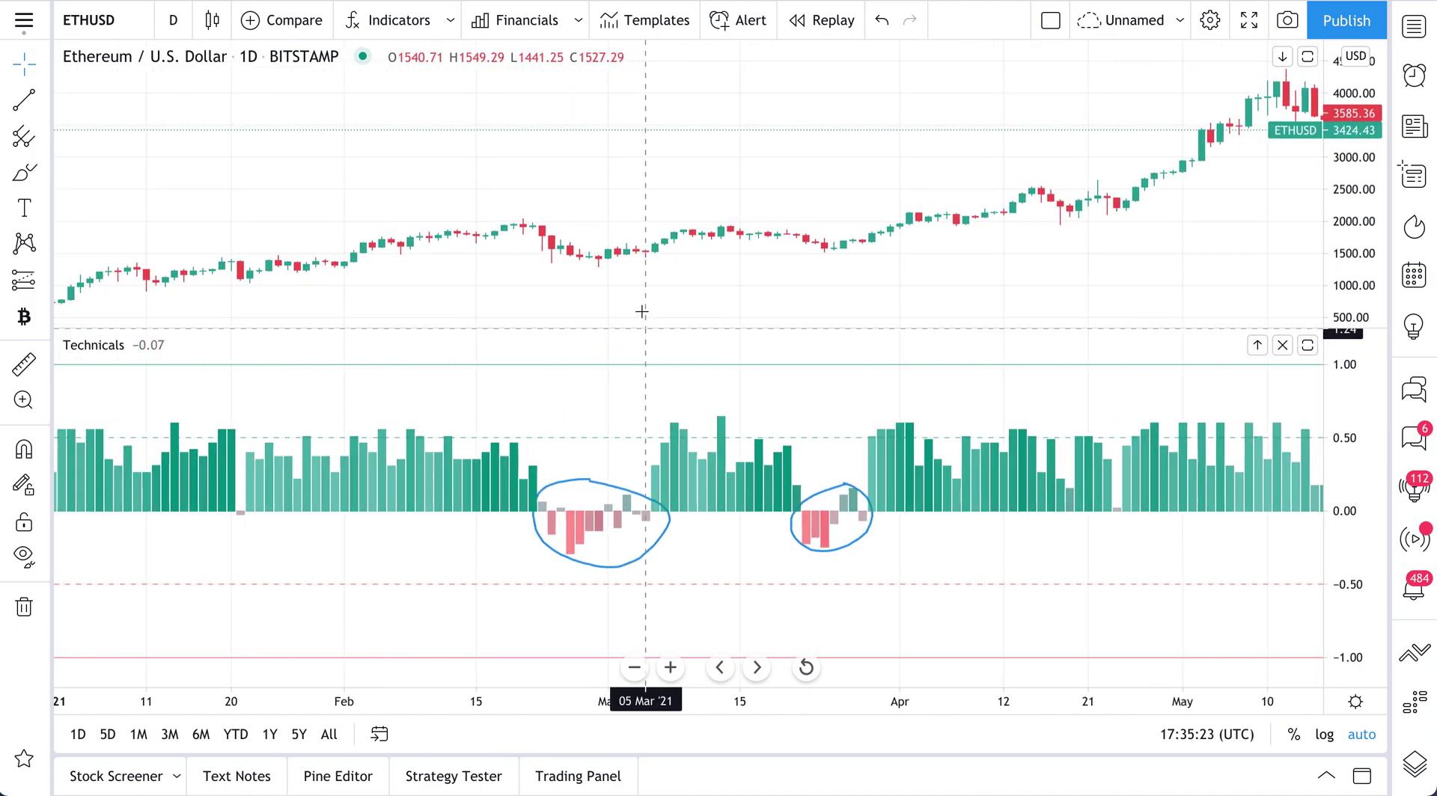
scroll(704, 412, "up", 1)
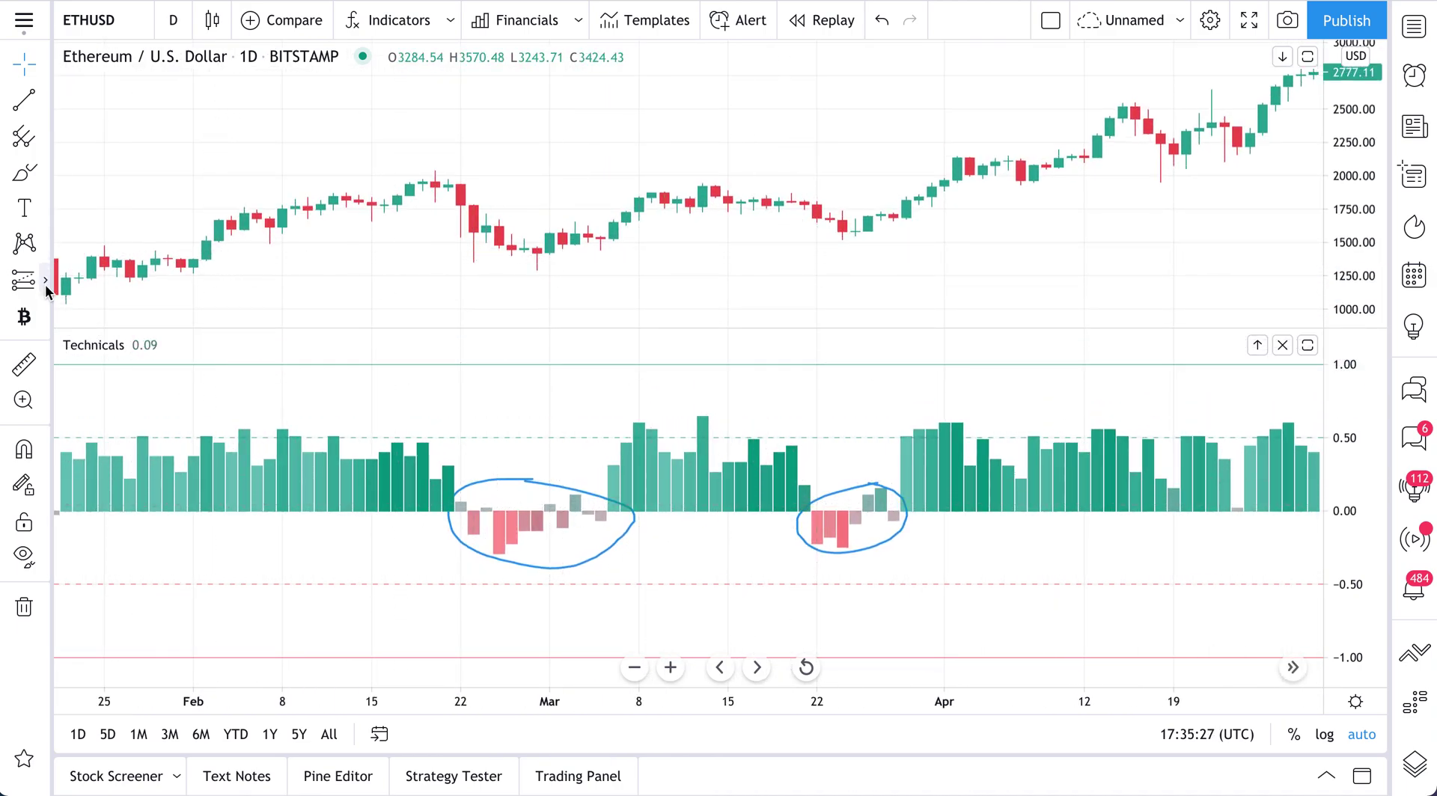
left_click(43, 283)
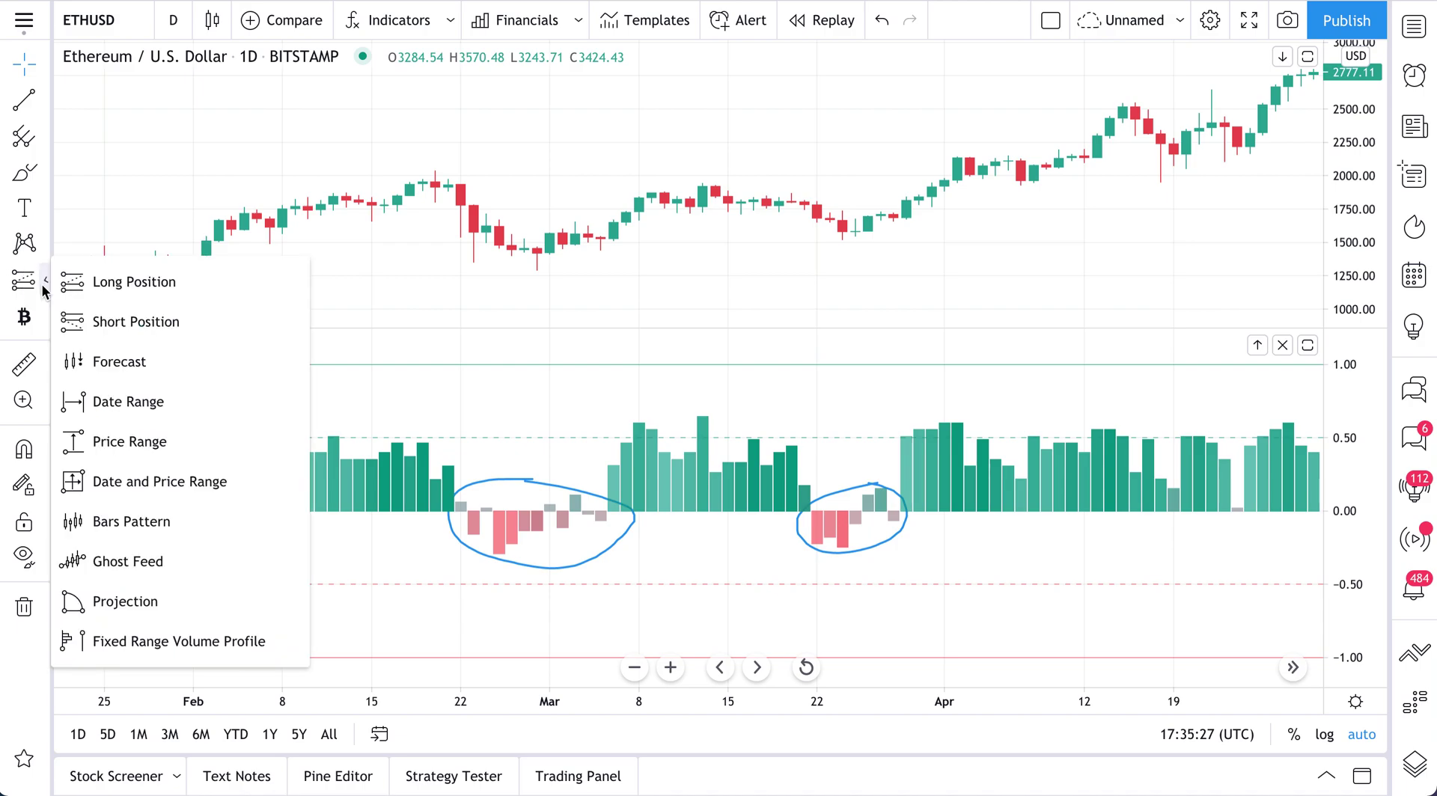
left_click(146, 405)
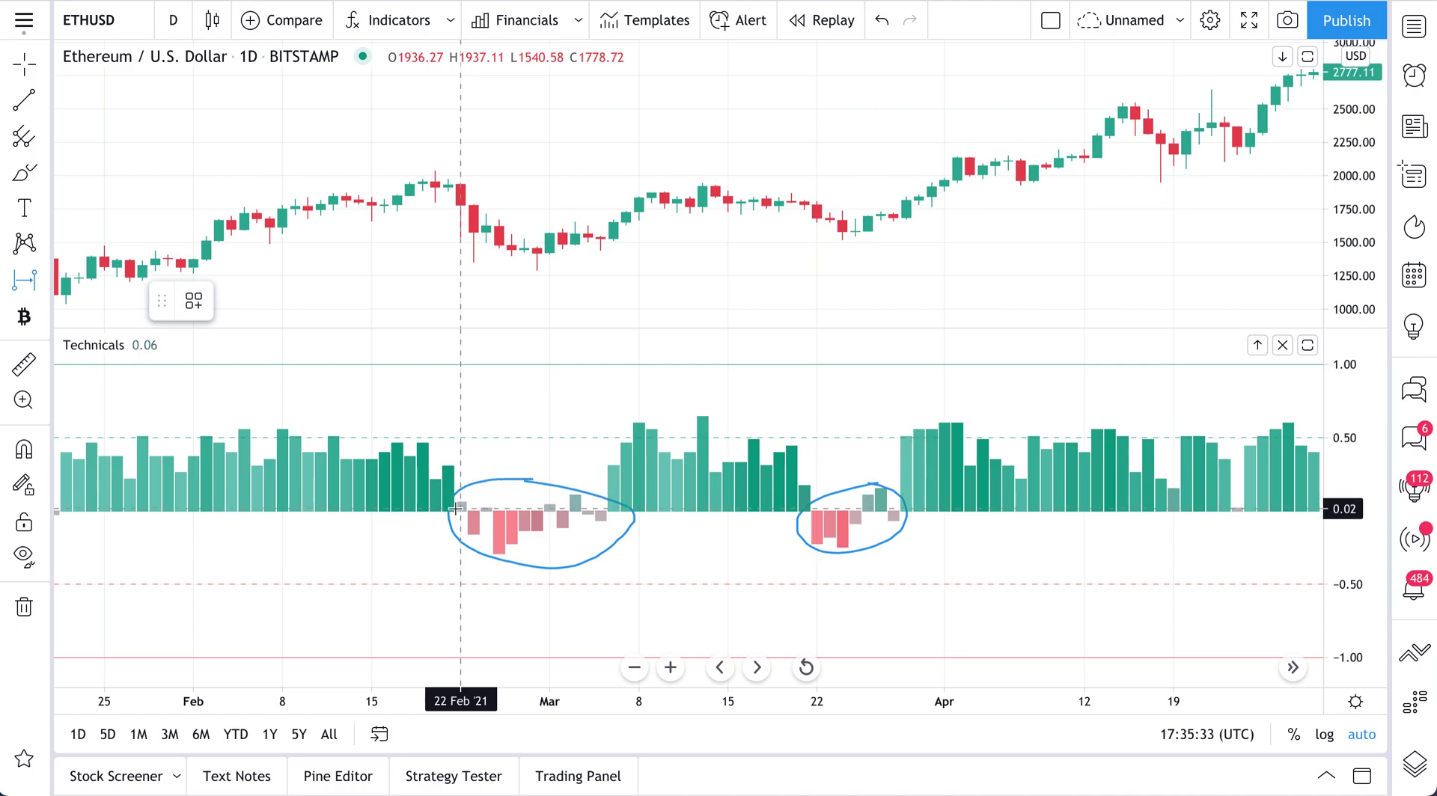
left_click(461, 201)
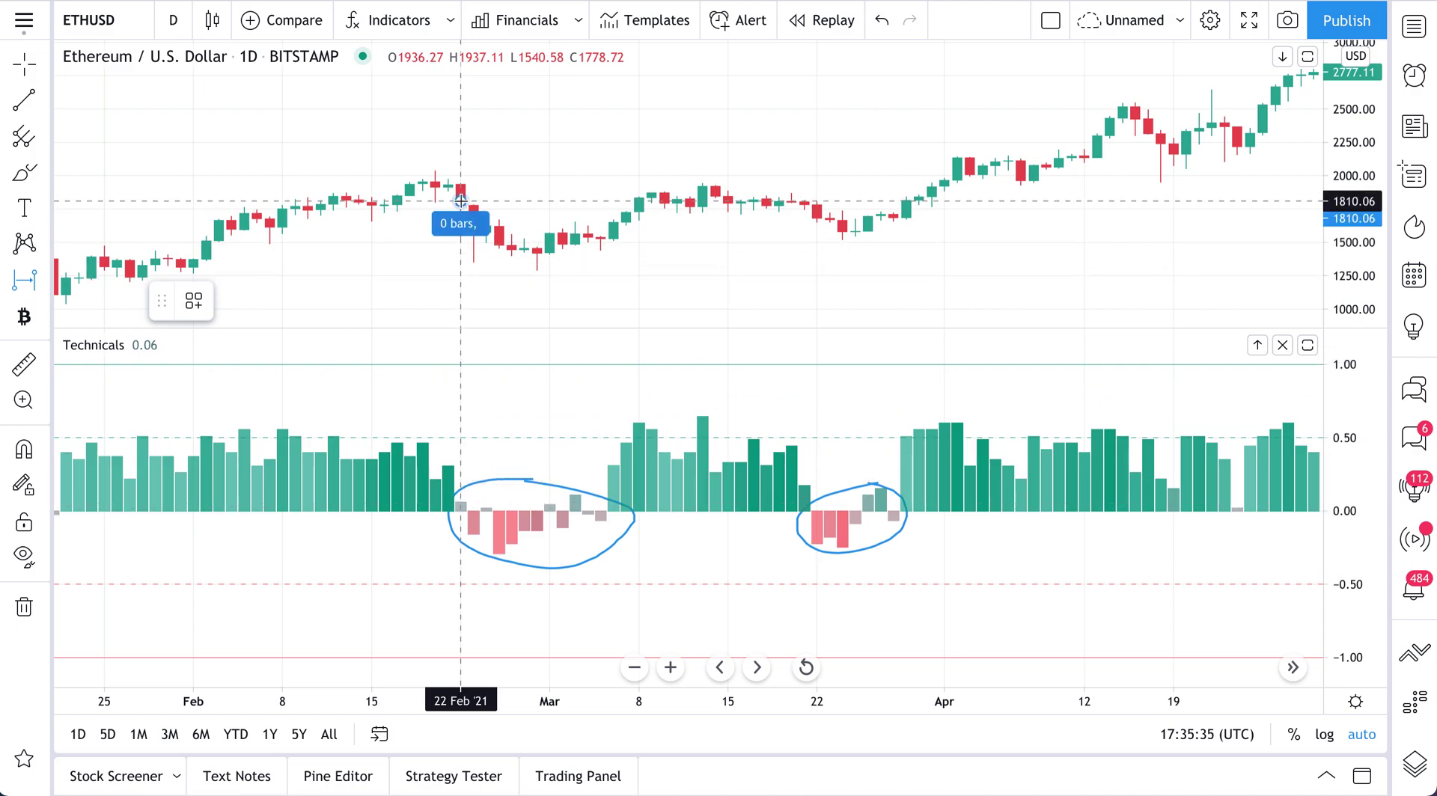
left_click(626, 204)
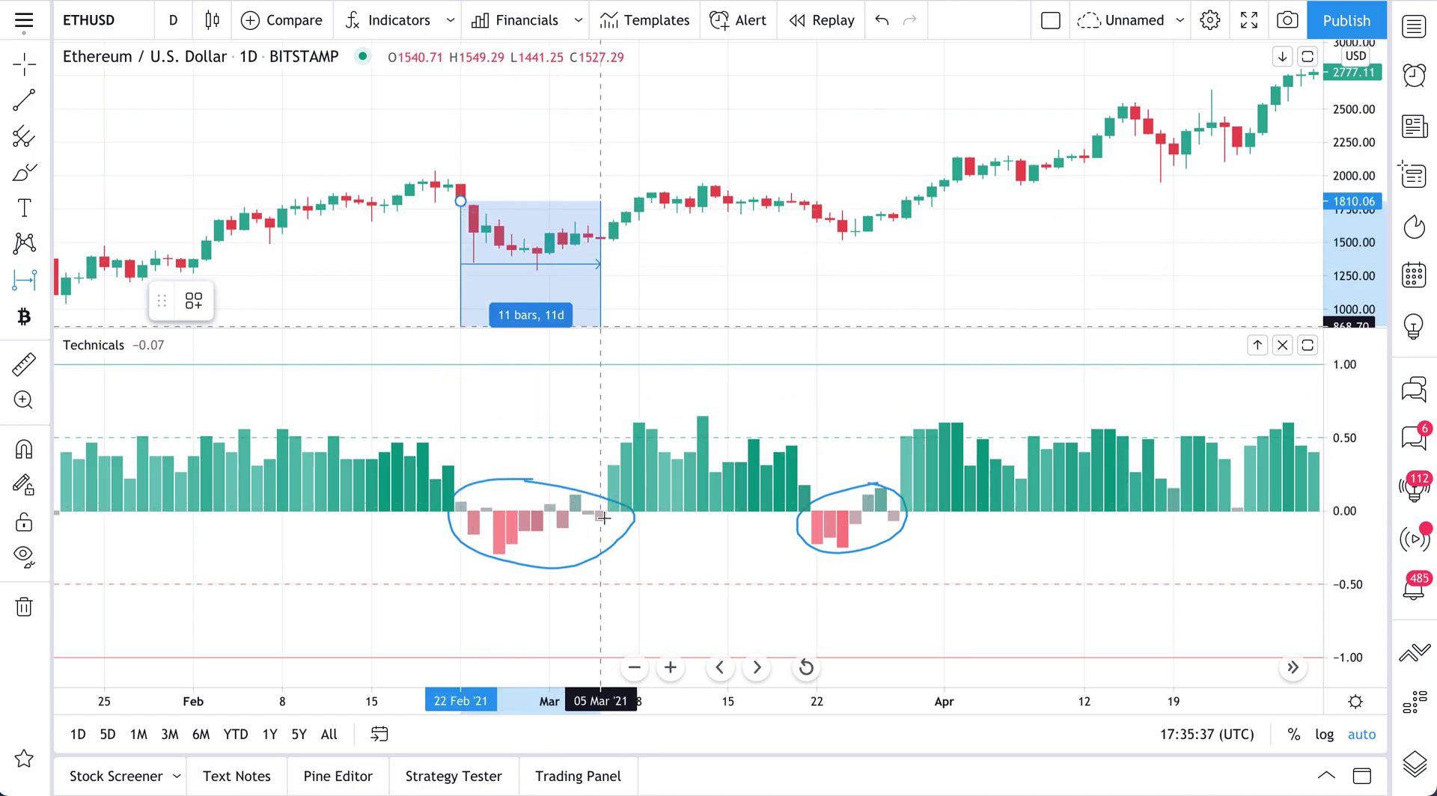
left_click(600, 271)
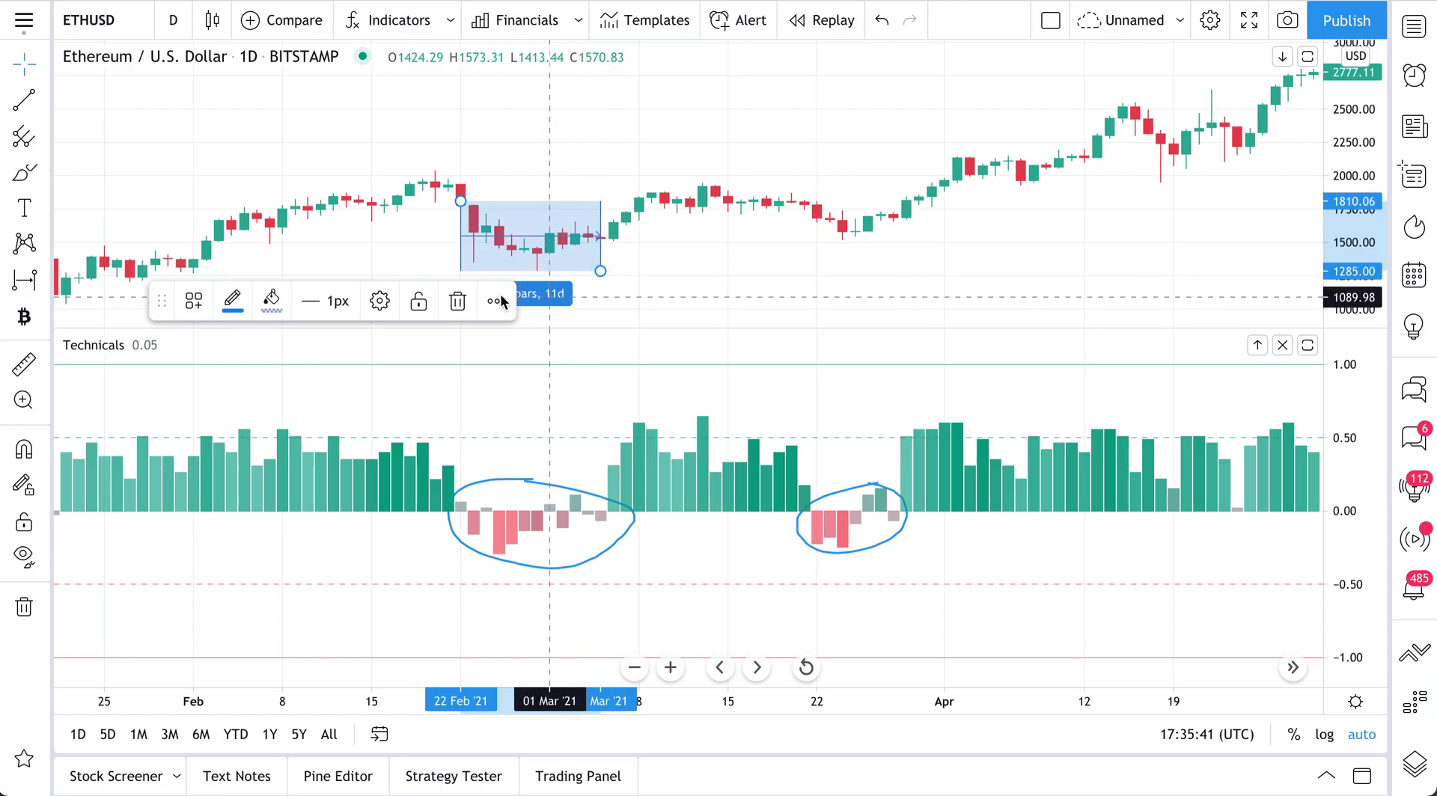
Step: Place a Date Range on the candles above the second circled cluster, from 22 Mar at about 1698 to 28 Mar at about 1668
left_click(25, 279)
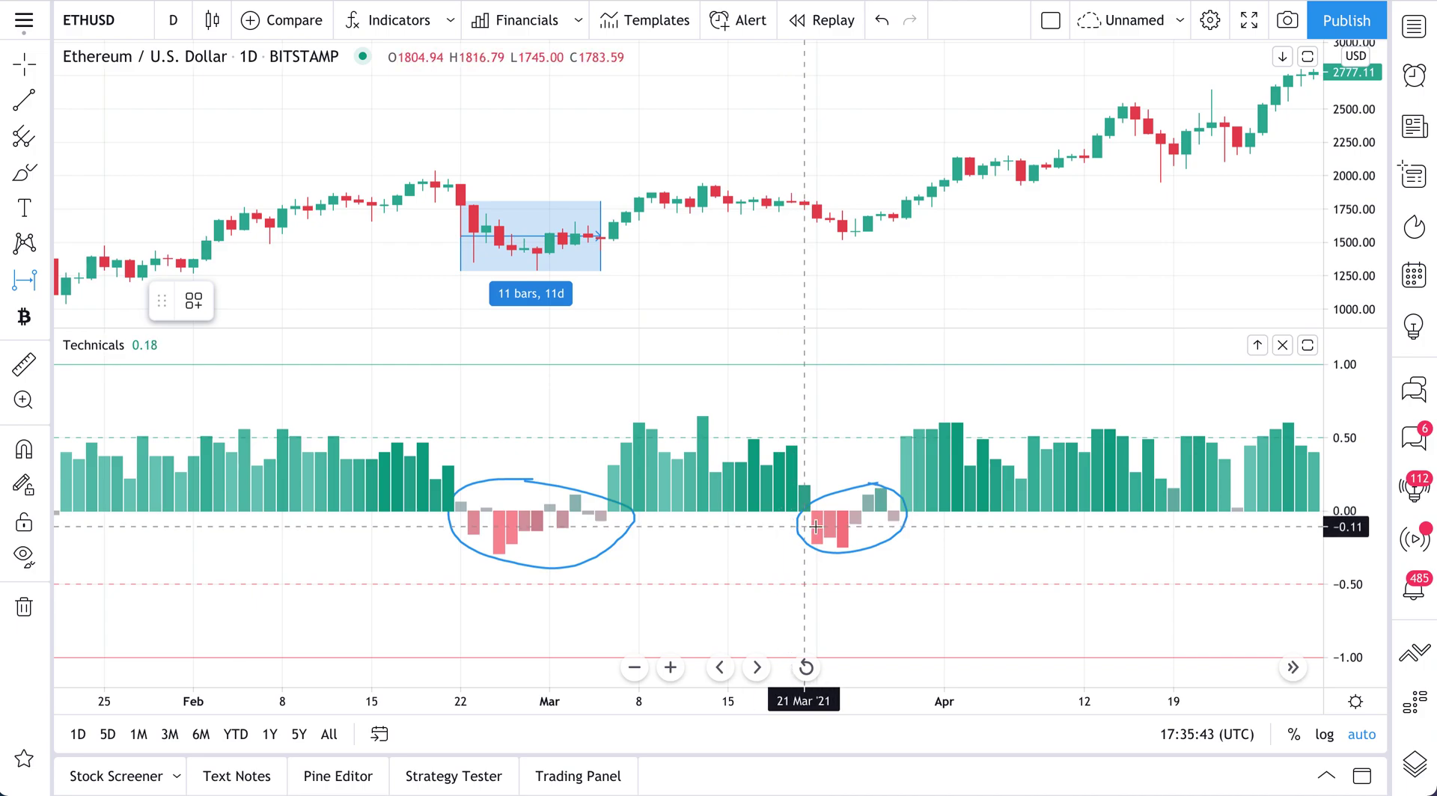
left_click(816, 216)
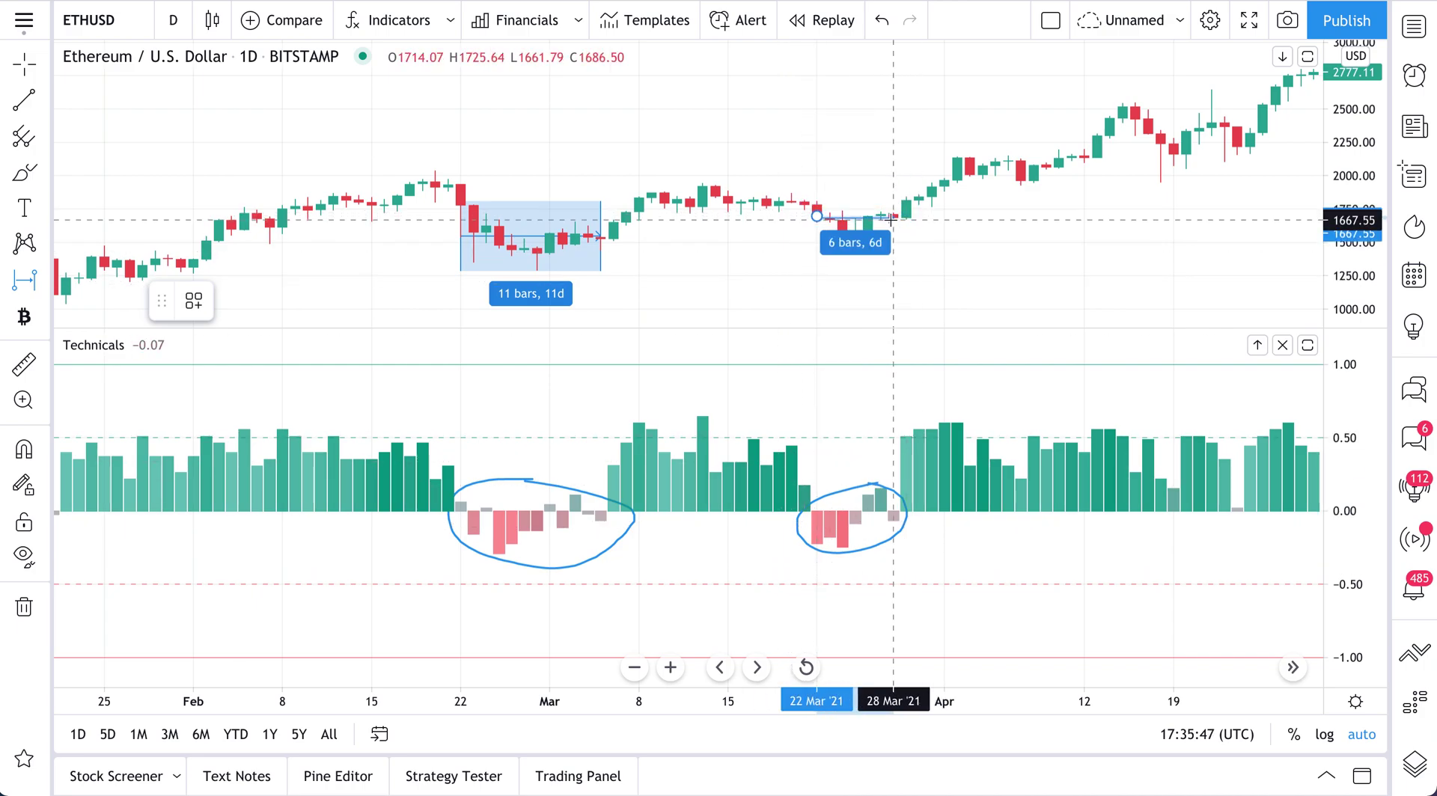
left_click(891, 218)
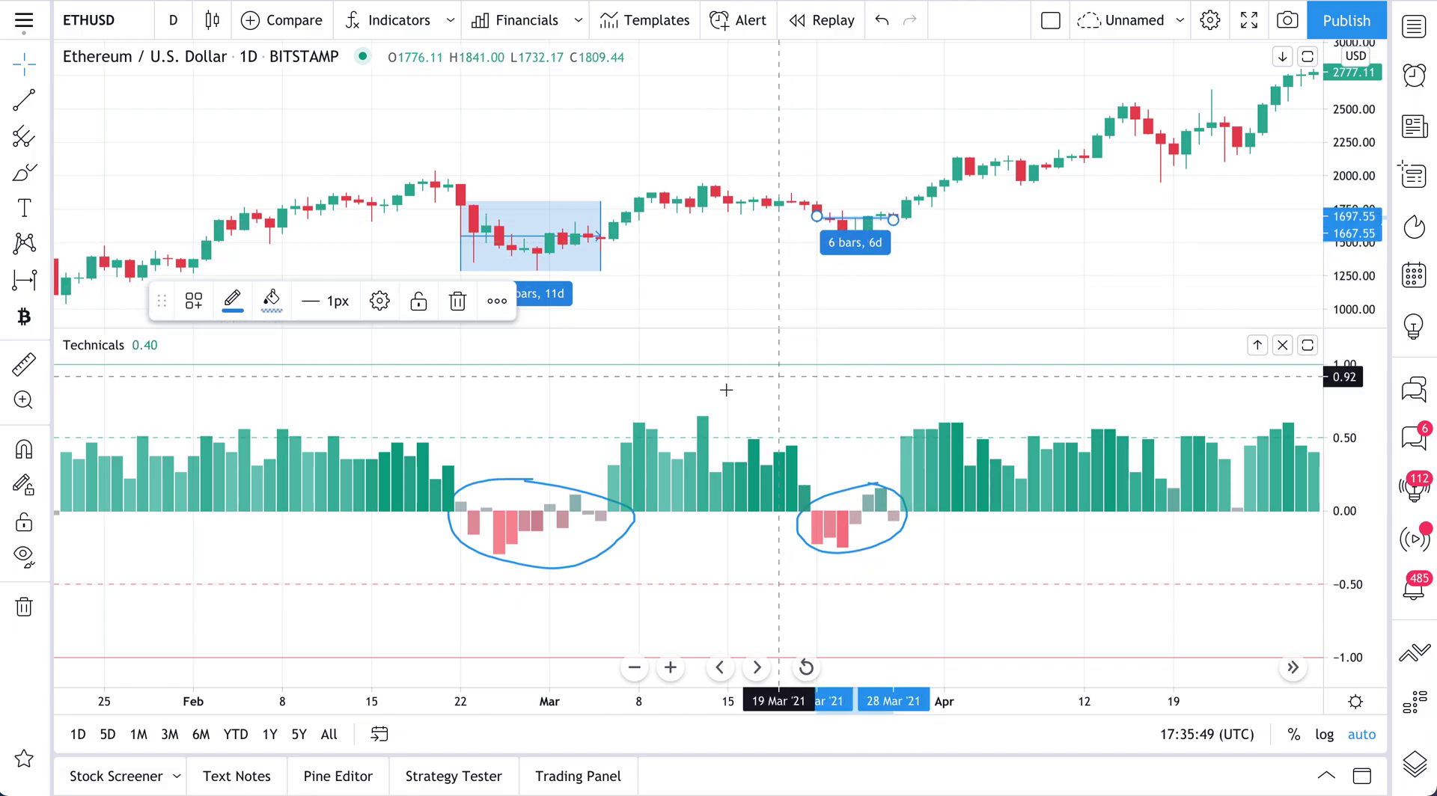
left_click(28, 63)
left_click(111, 66)
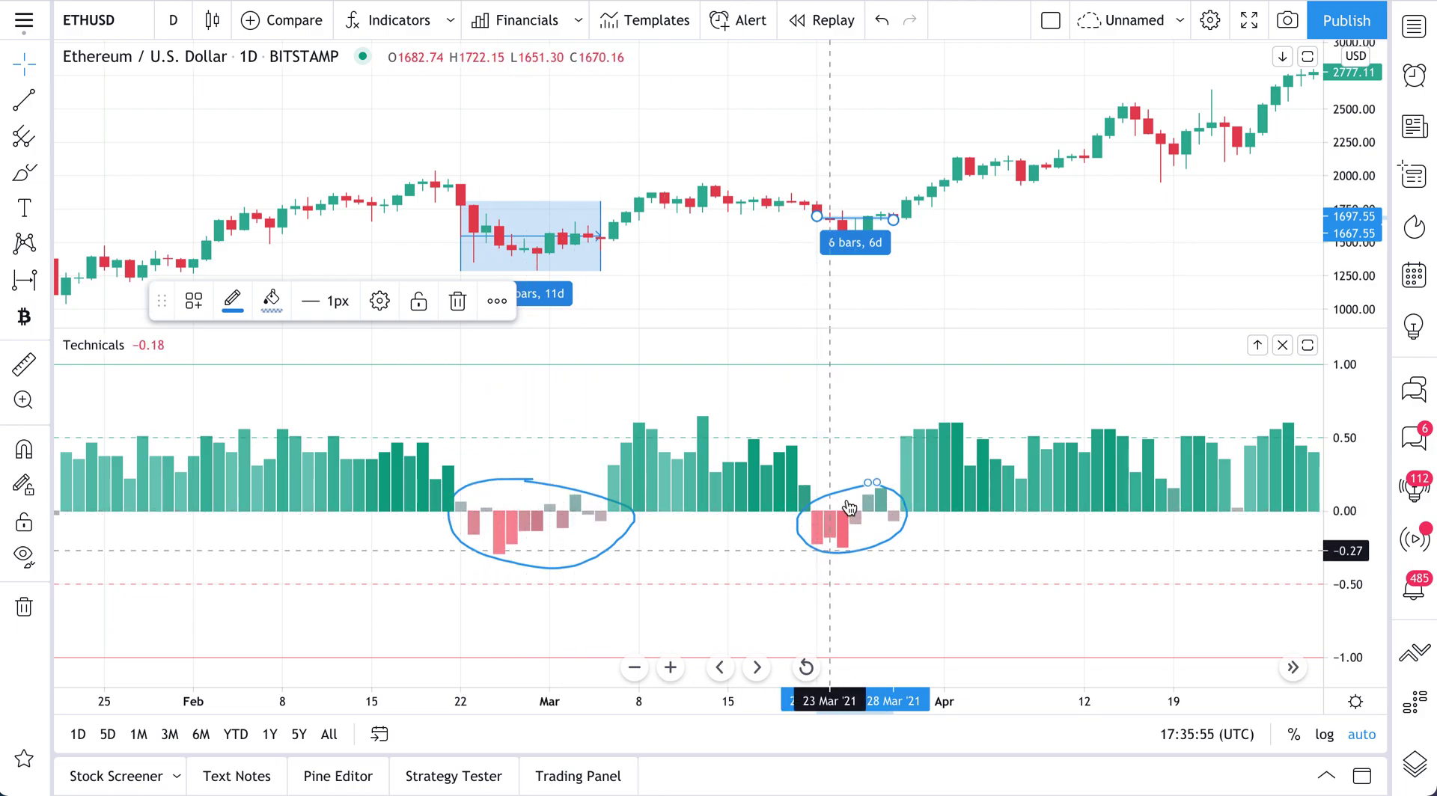
key("Escape")
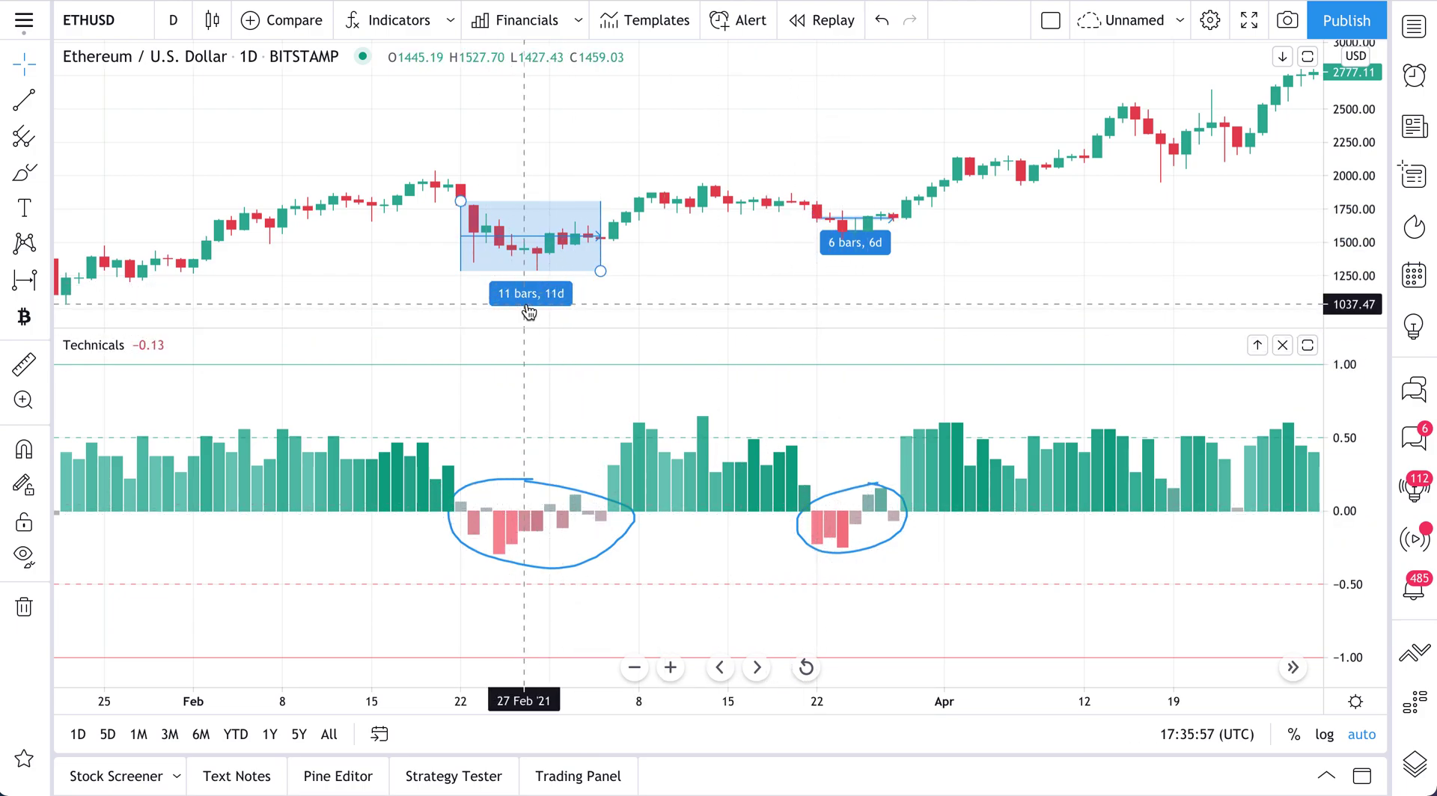
Step: Underline the isolated negative rating bars in late January and late December with the Brush
scroll(714, 281, "down", 4)
scroll(718, 282, "down", 3)
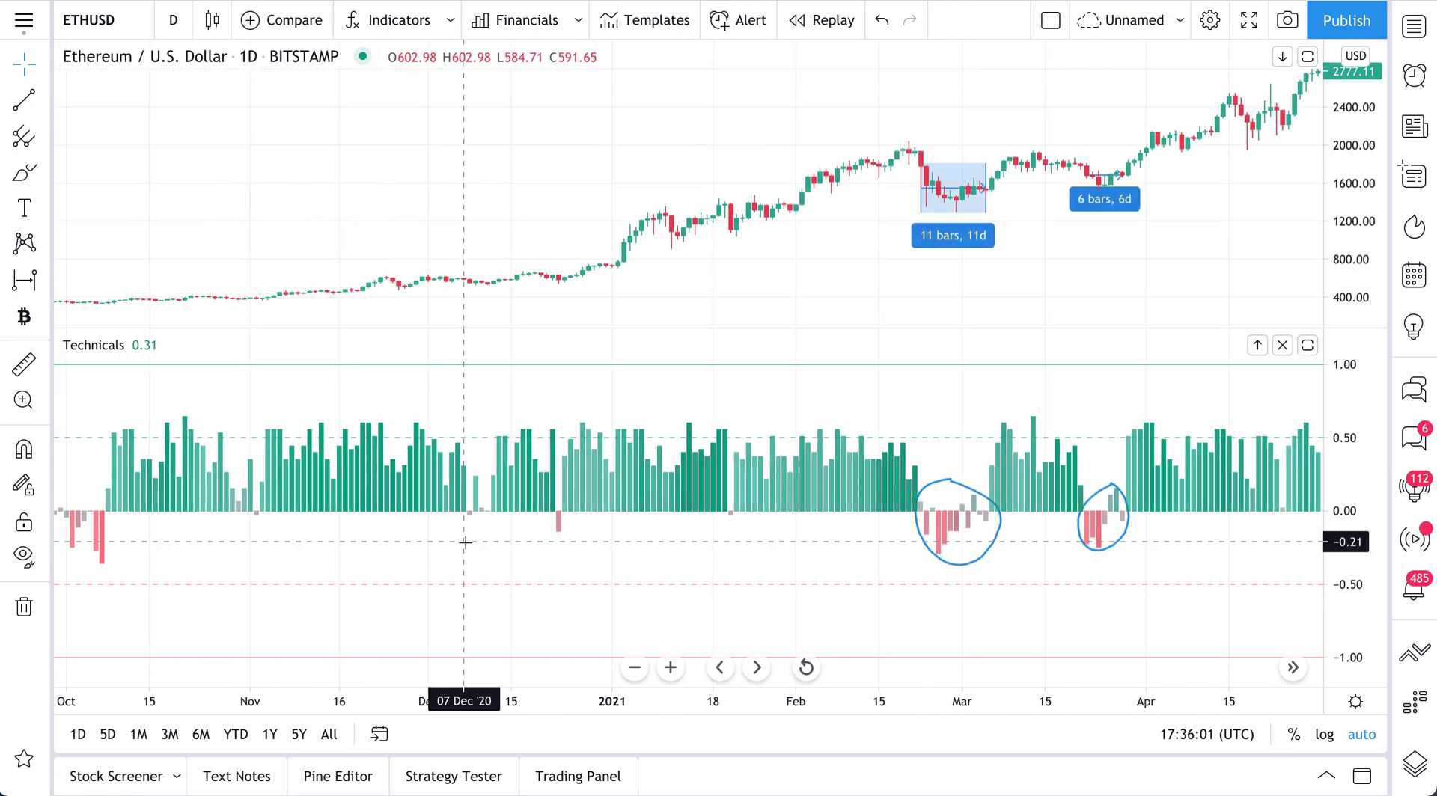
scroll(470, 540, "down", 3)
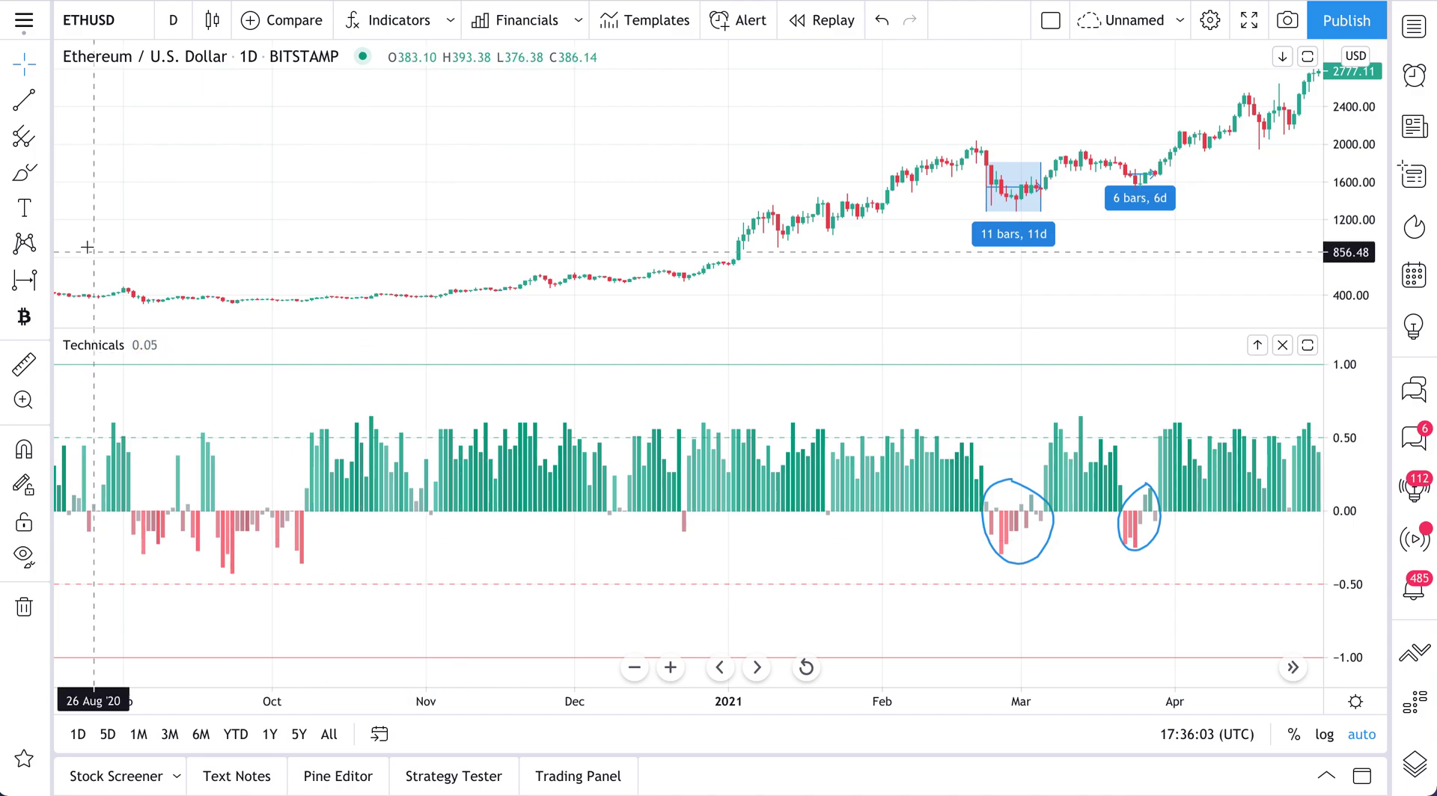
left_click(24, 174)
left_click_drag(826, 519, 834, 523)
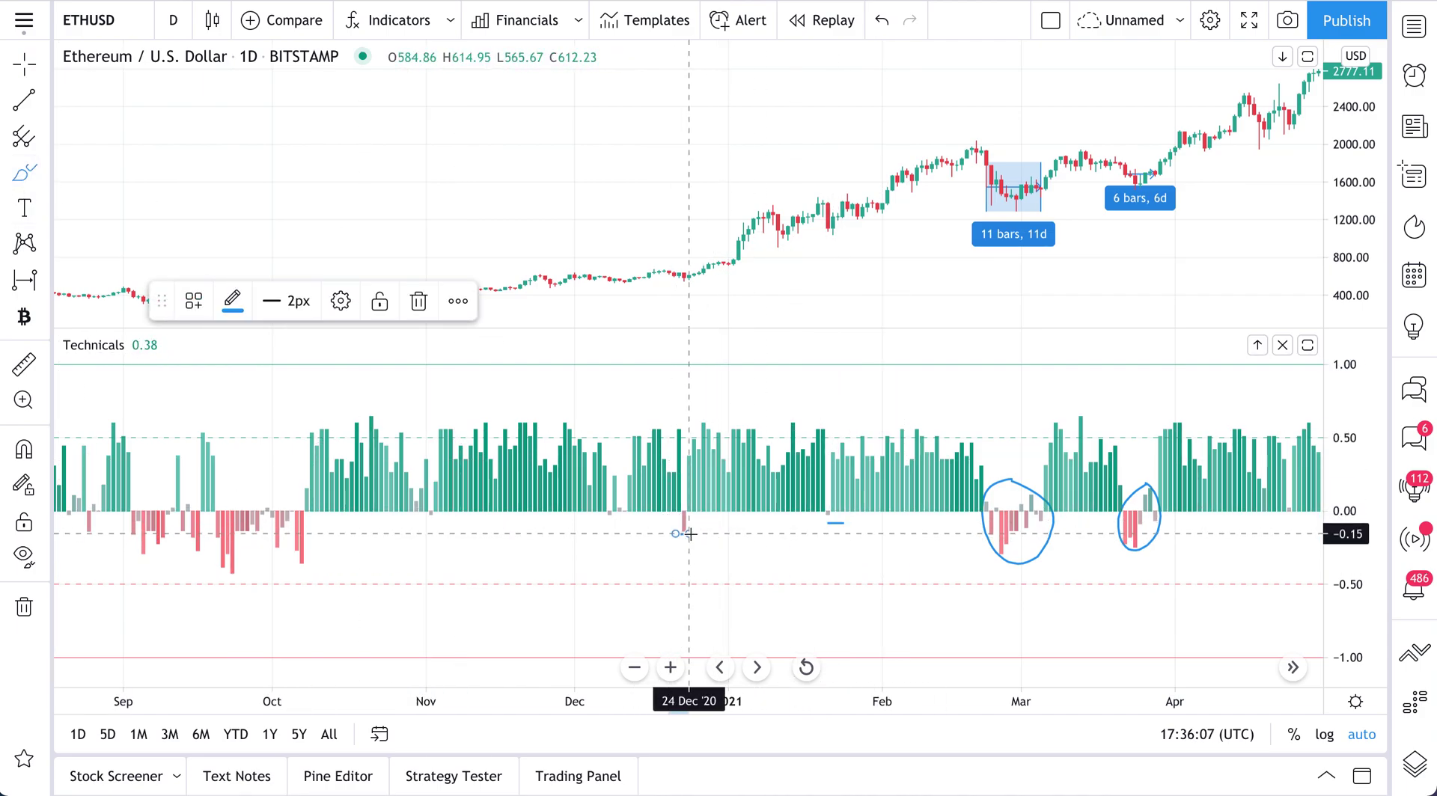
Step: Circle the negative rating clusters of early September, mid-September to mid-October, and late June to early July 2020 with the Brush
scroll(480, 537, "down", 5)
scroll(480, 536, "down", 3)
mouse_move(527, 506)
left_mouse_down()
mouse_move(523, 555)
mouse_move(525, 497)
mouse_move(571, 575)
mouse_move(638, 514)
mouse_move(611, 502)
left_mouse_up()
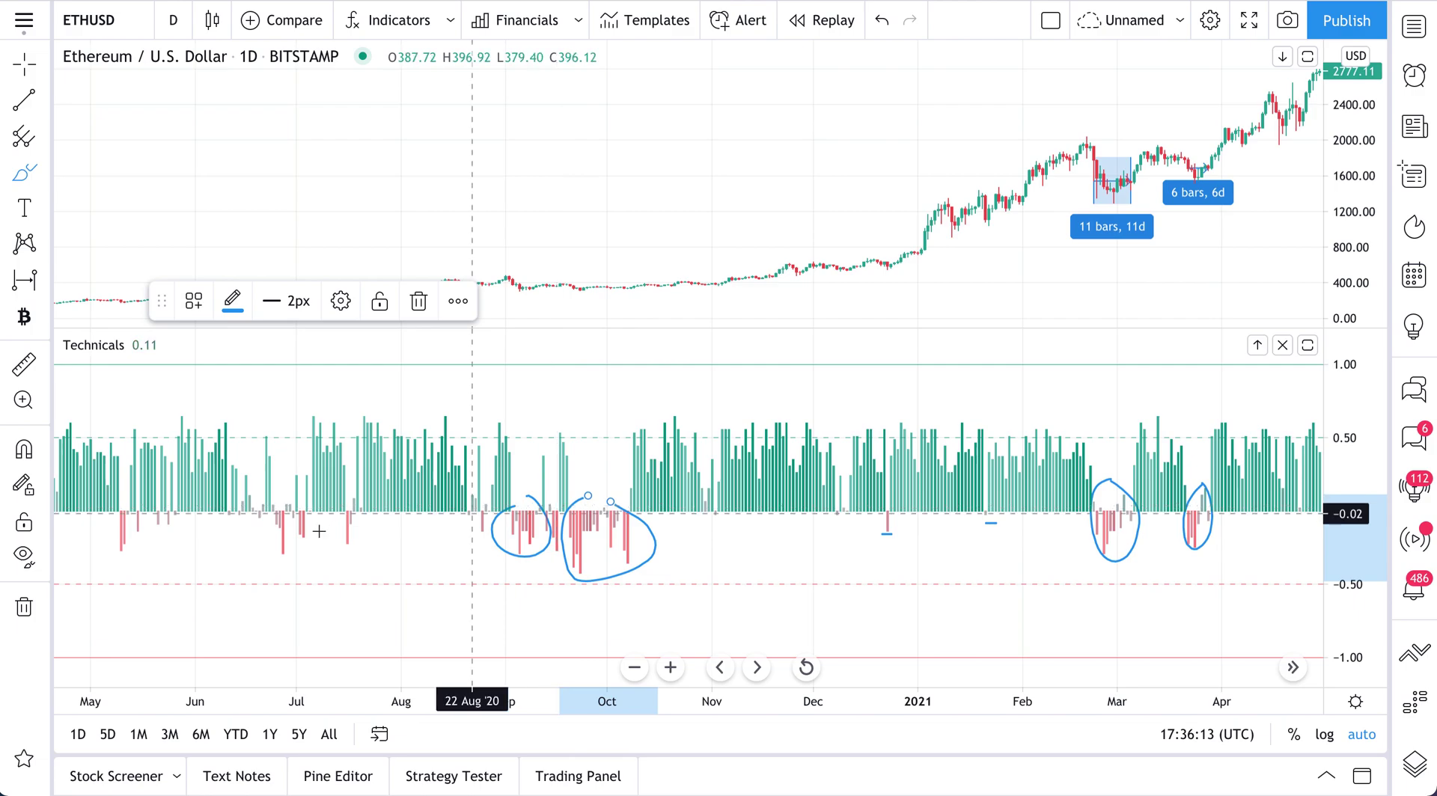
mouse_move(271, 500)
left_mouse_down()
mouse_move(262, 538)
mouse_move(299, 531)
mouse_move(280, 502)
left_mouse_up()
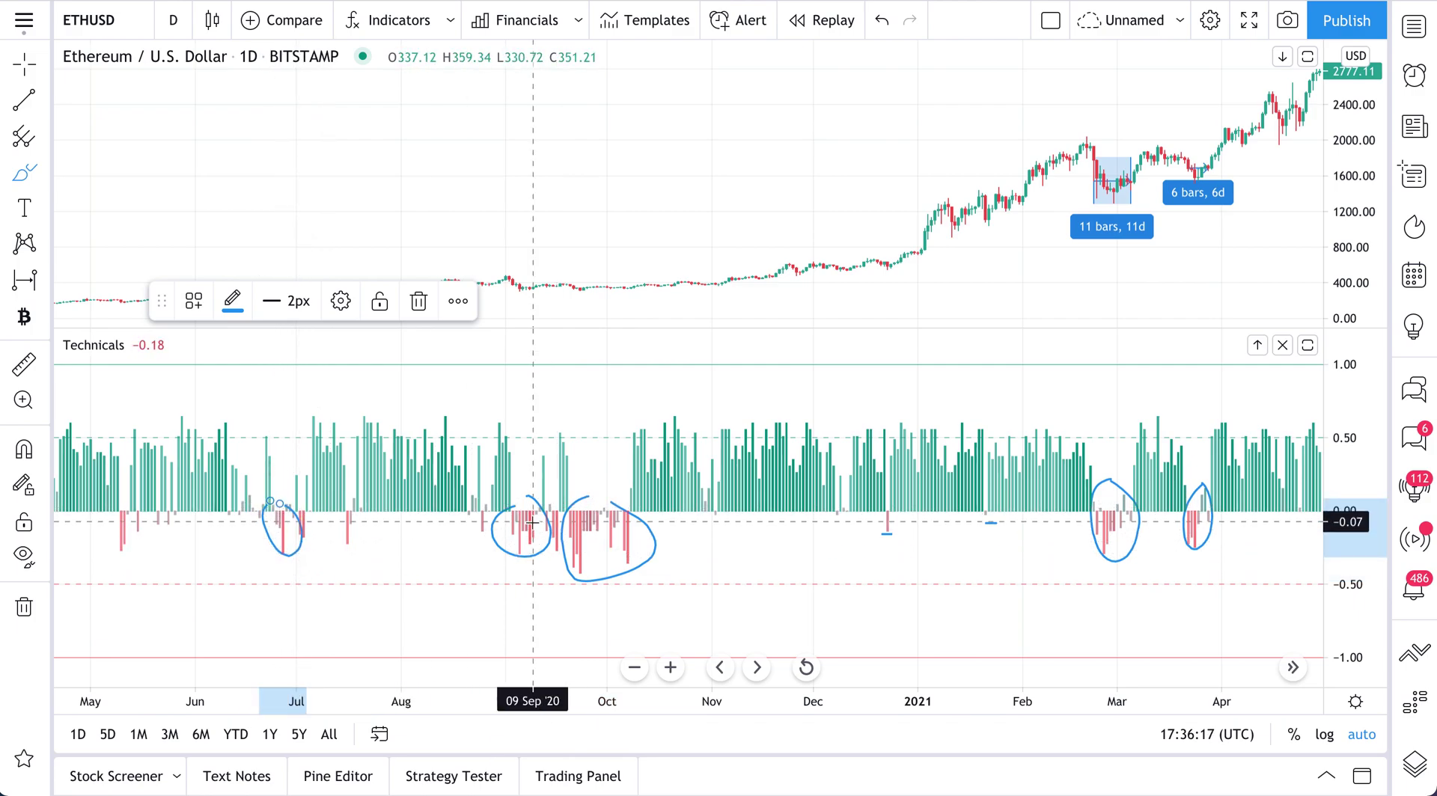
scroll(532, 521, "up", 5)
key("Escape")
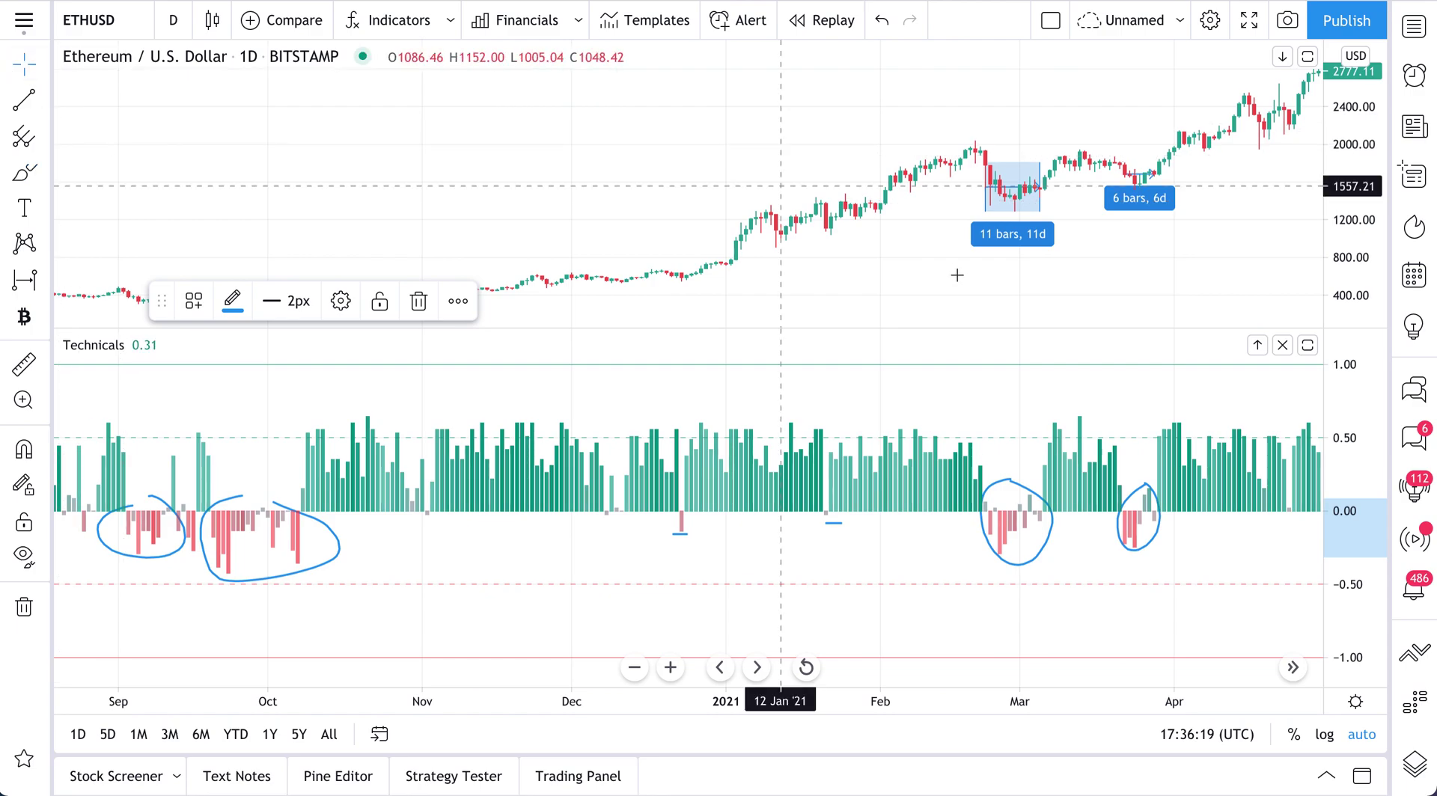
Step: Place a Date Range from the latest candle, 18 May at about 3430, extending five bars into the future
left_click_drag(956, 273, 626, 272)
scroll(951, 337, "up", 3)
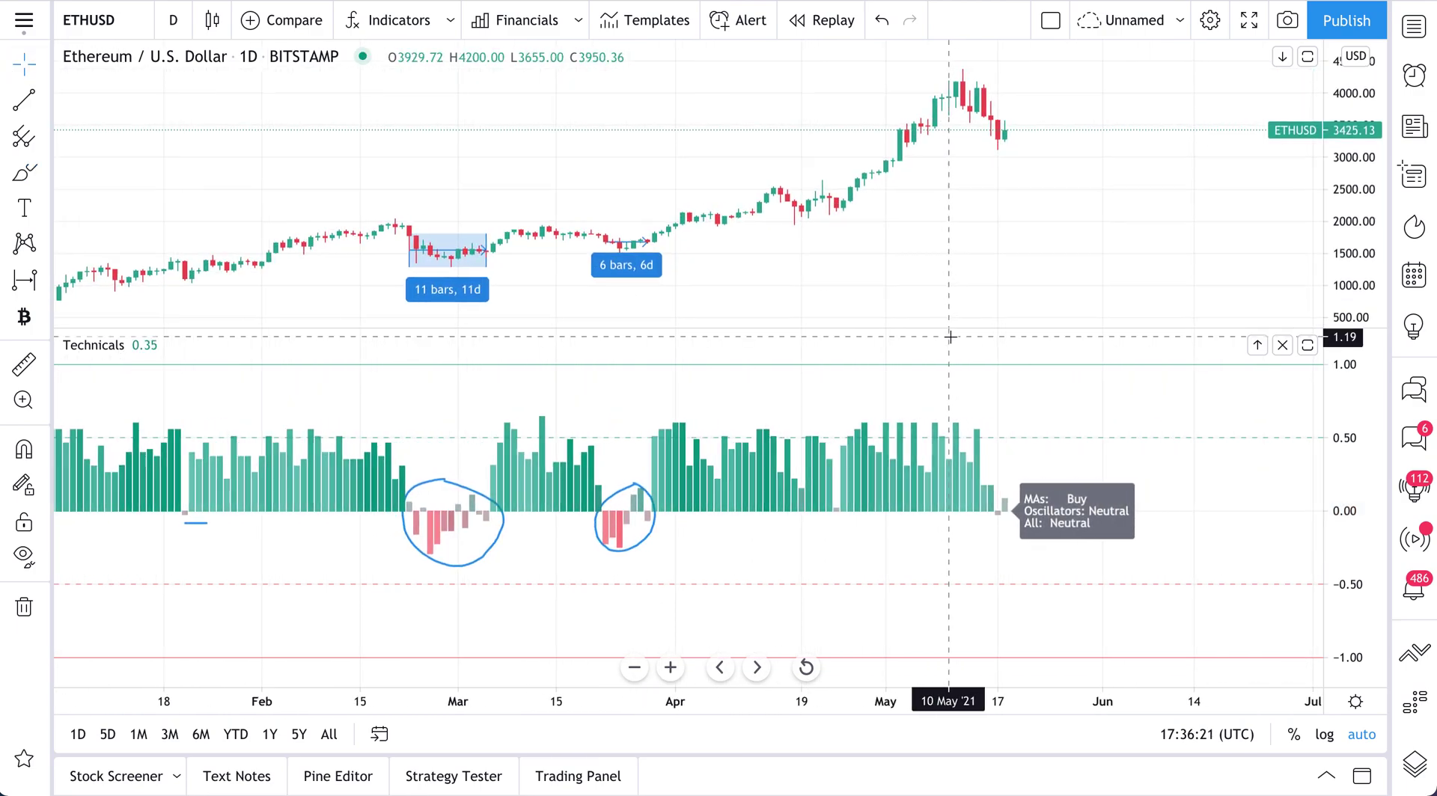
scroll(950, 337, "up", 2)
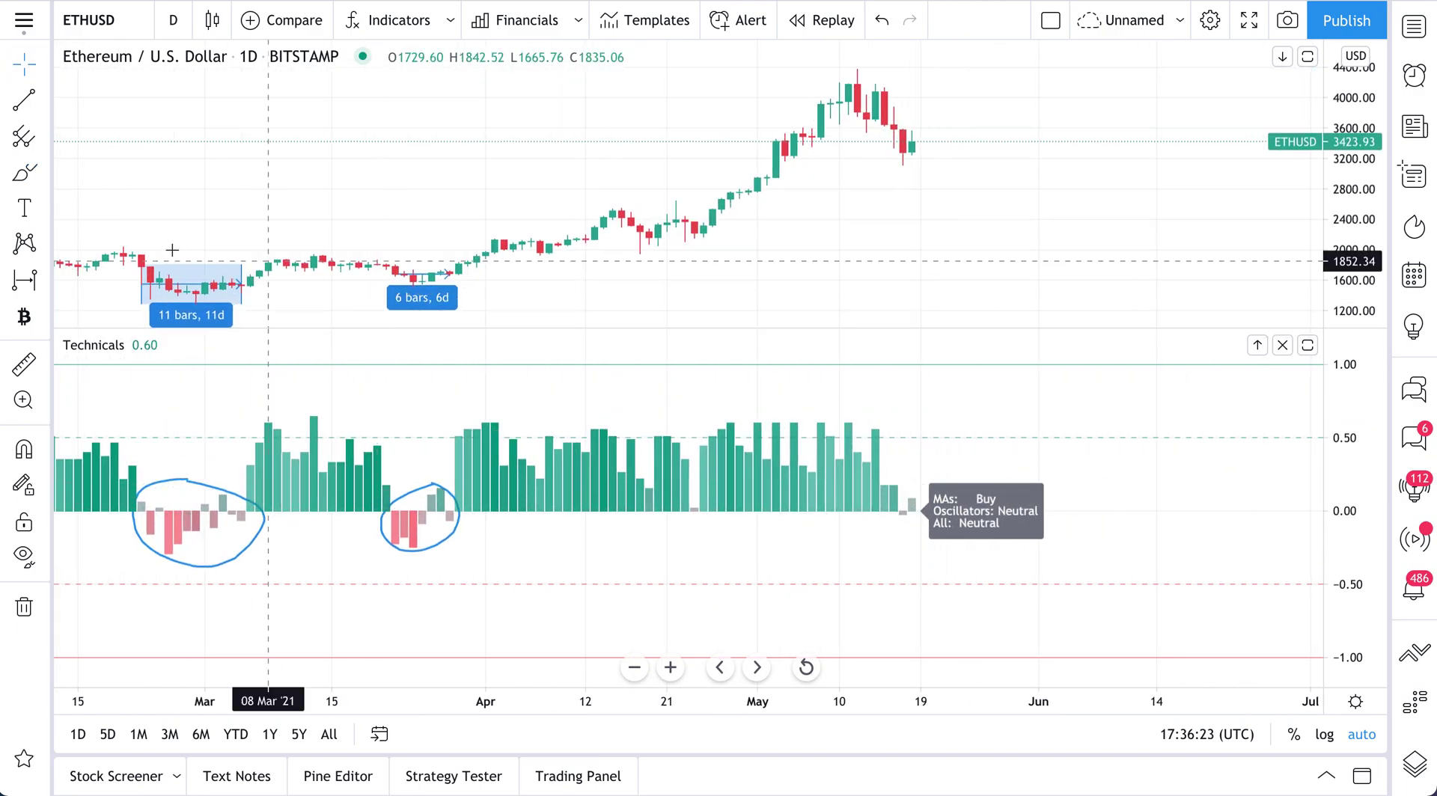
left_click(911, 141)
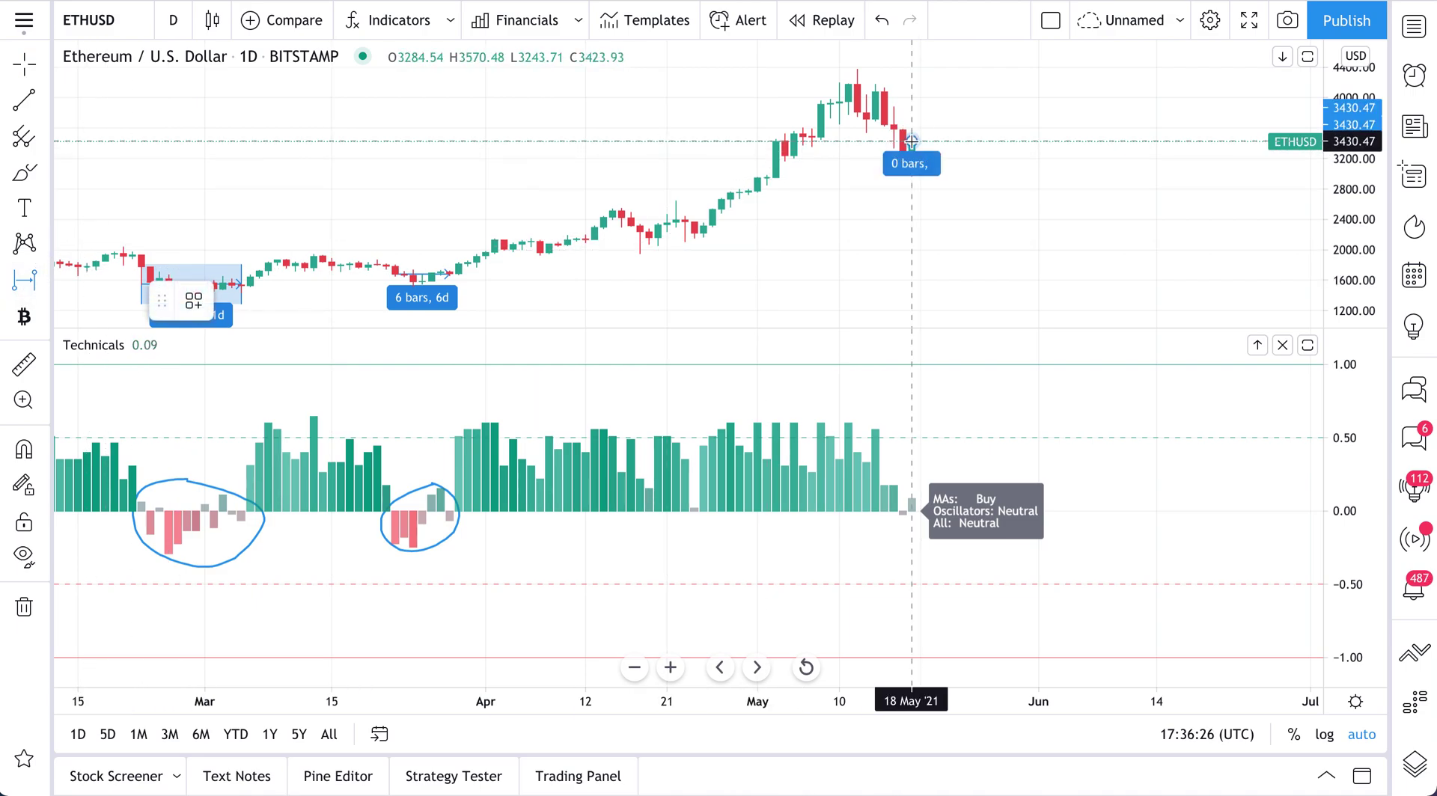
left_click(955, 141)
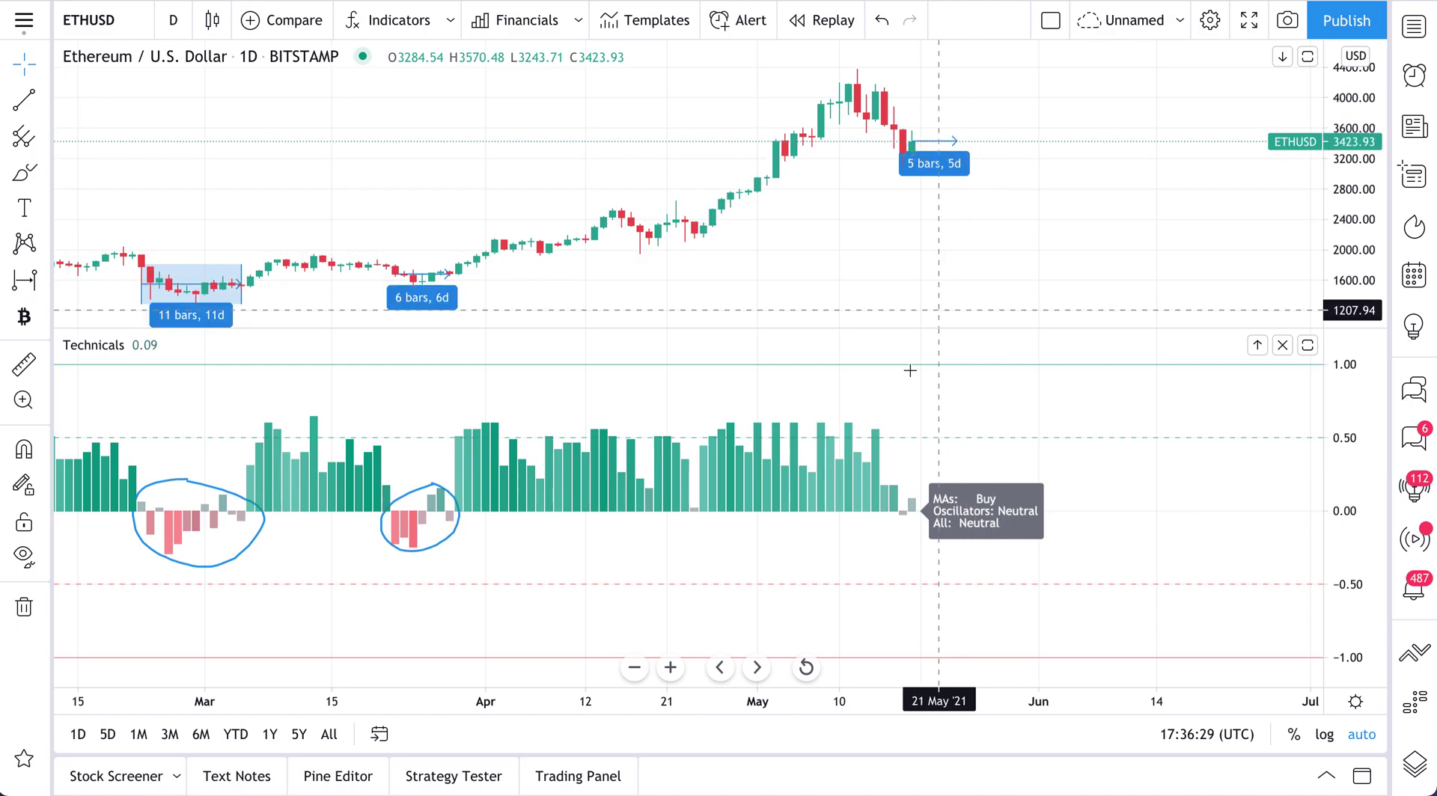
Step: Circle the latest rating bars and their label with the Brush, and draw down arrows above the two circled negative clusters
left_click(24, 172)
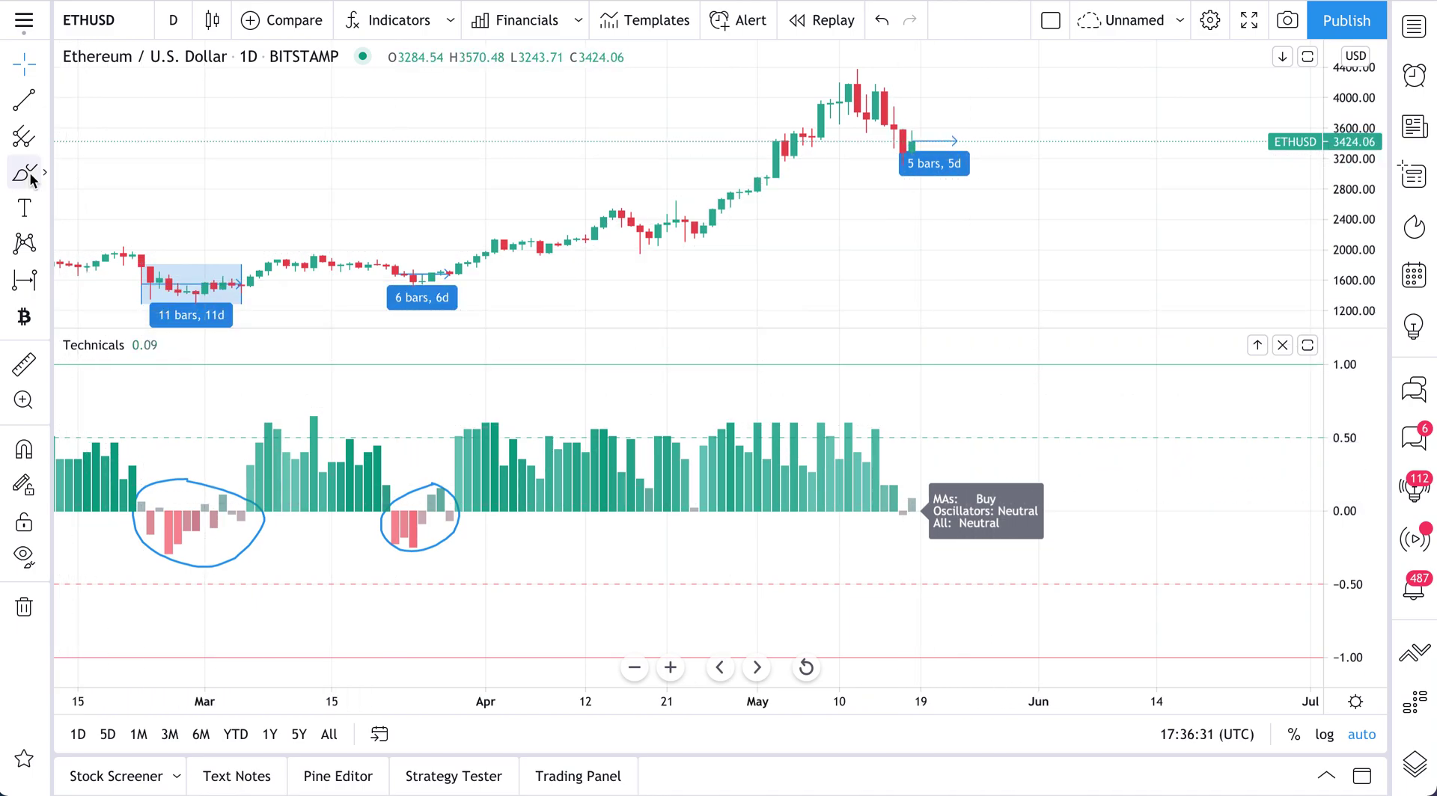
left_click_drag(939, 477, 941, 479)
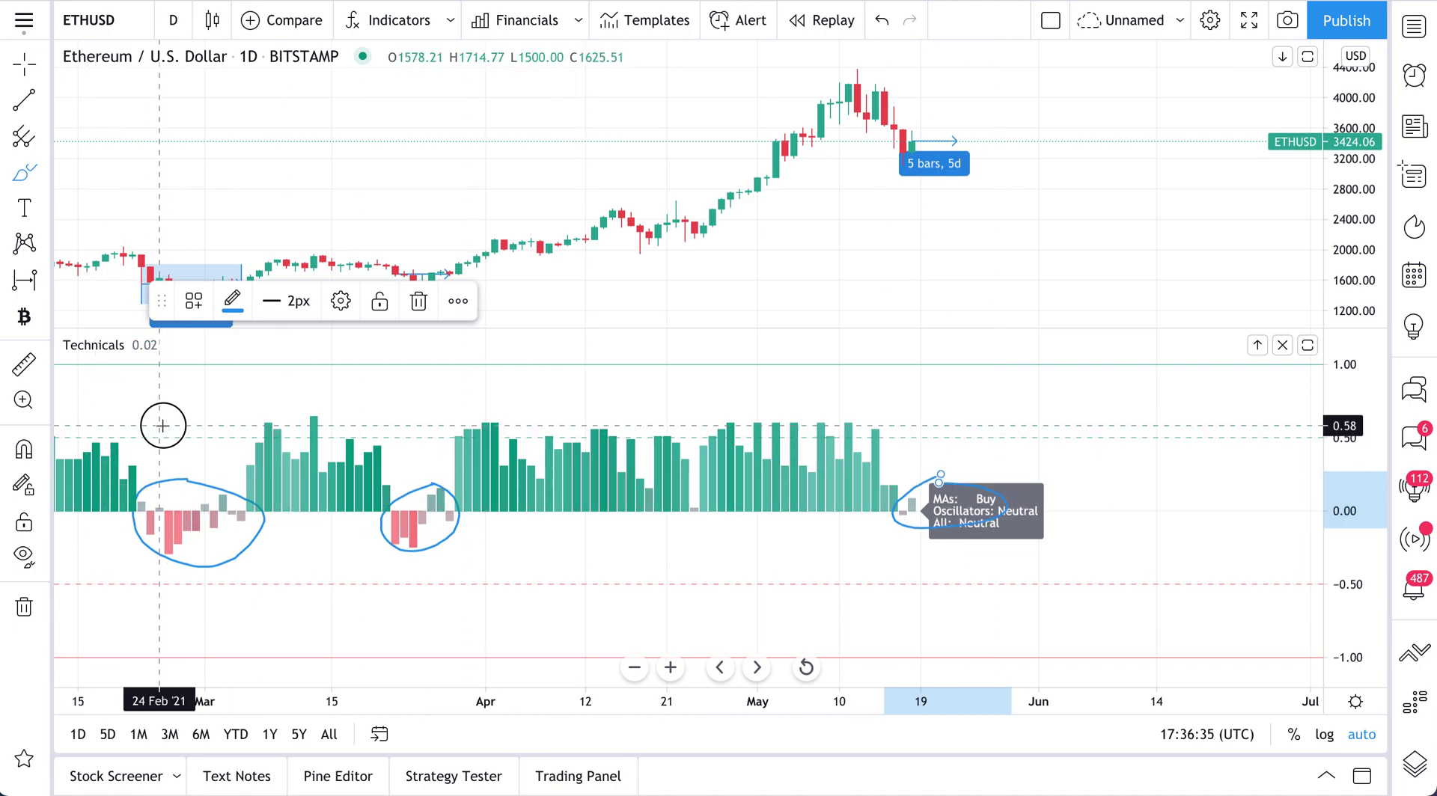
mouse_move(159, 430)
left_mouse_down()
mouse_move(157, 473)
mouse_move(169, 462)
left_mouse_up()
mouse_move(405, 421)
left_mouse_down()
mouse_move(419, 483)
mouse_move(422, 458)
left_mouse_up()
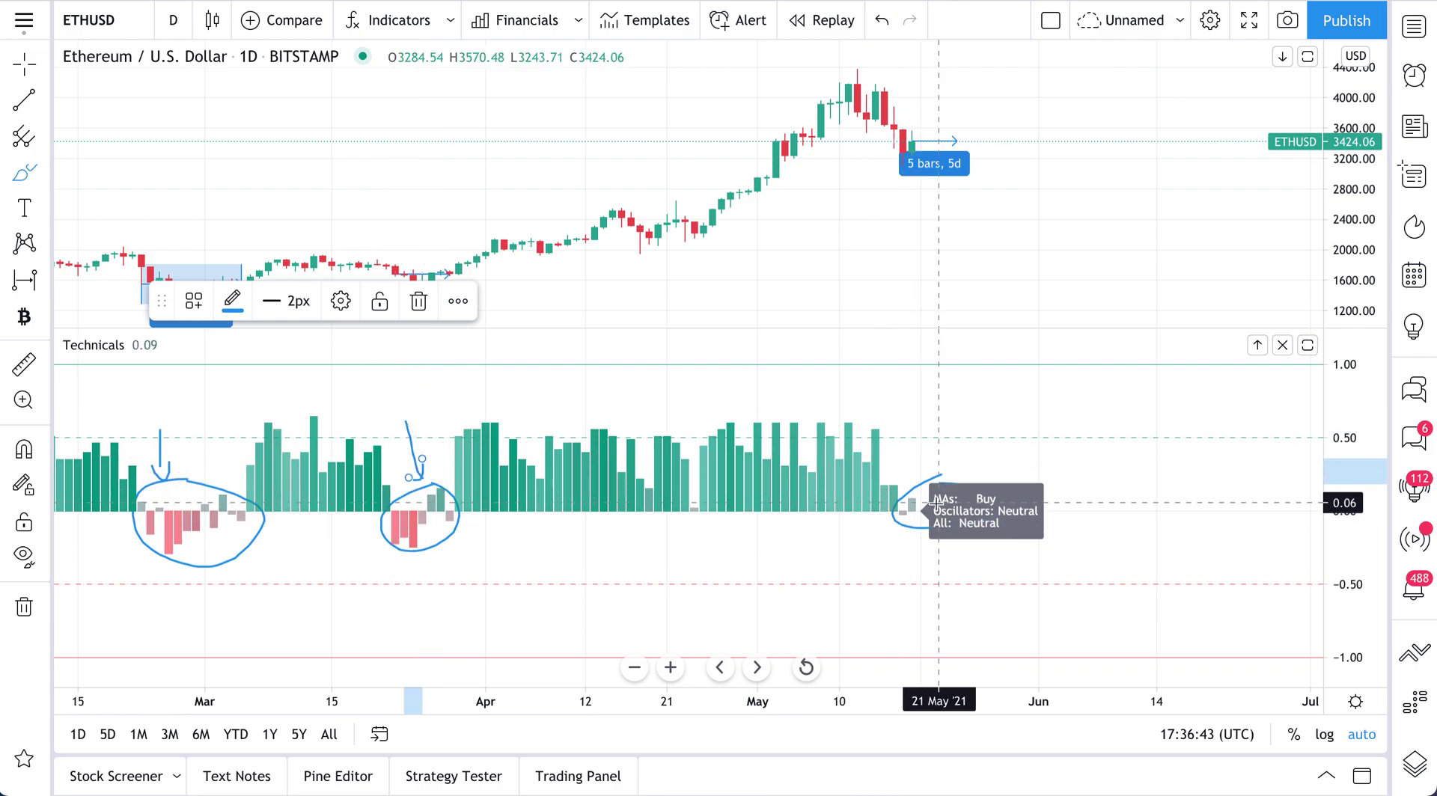
Step: Undo the Brush marks and Date Ranges on the ETHUSD chart until both panes are clear of drawings
key("ctrl+z")
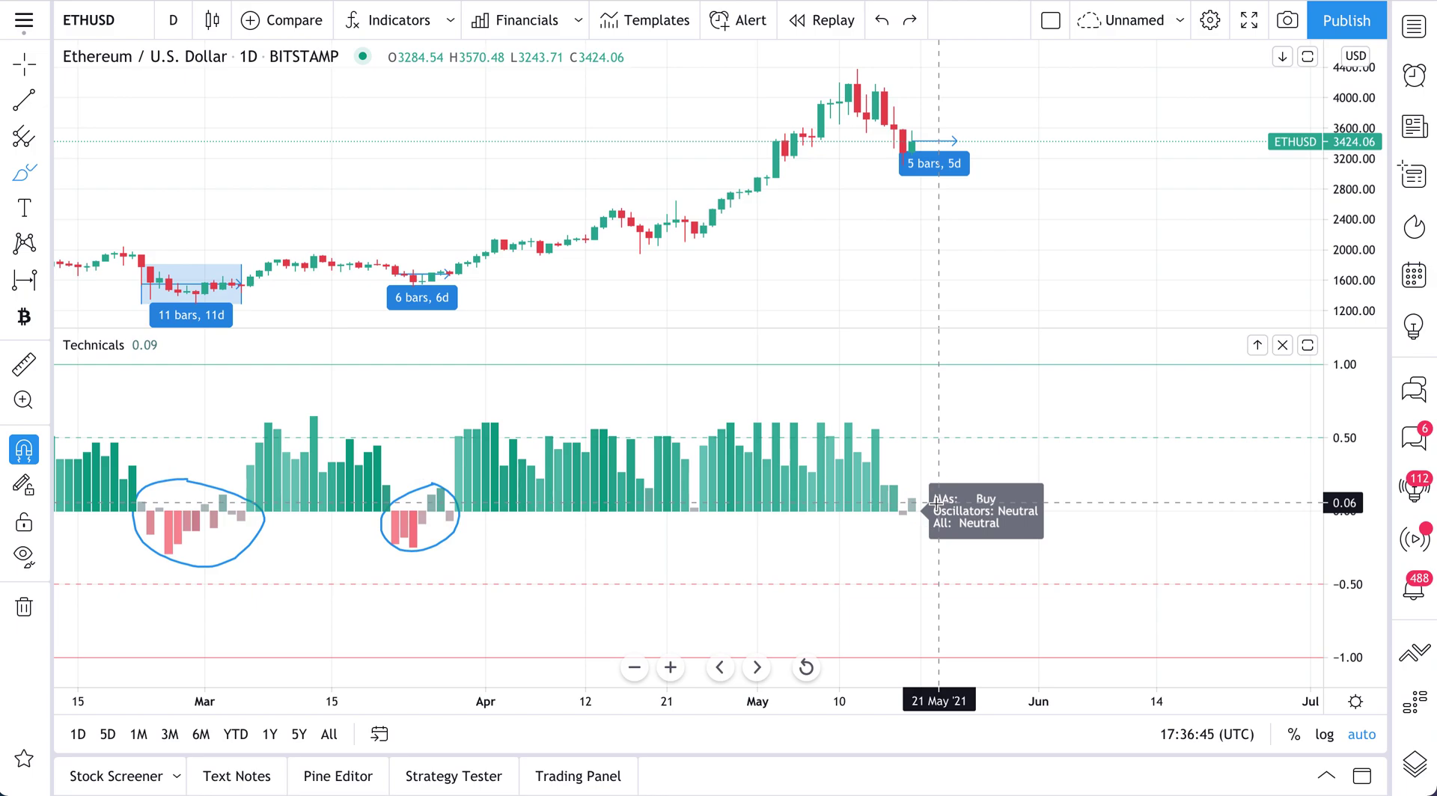
scroll(936, 503, "left", 10)
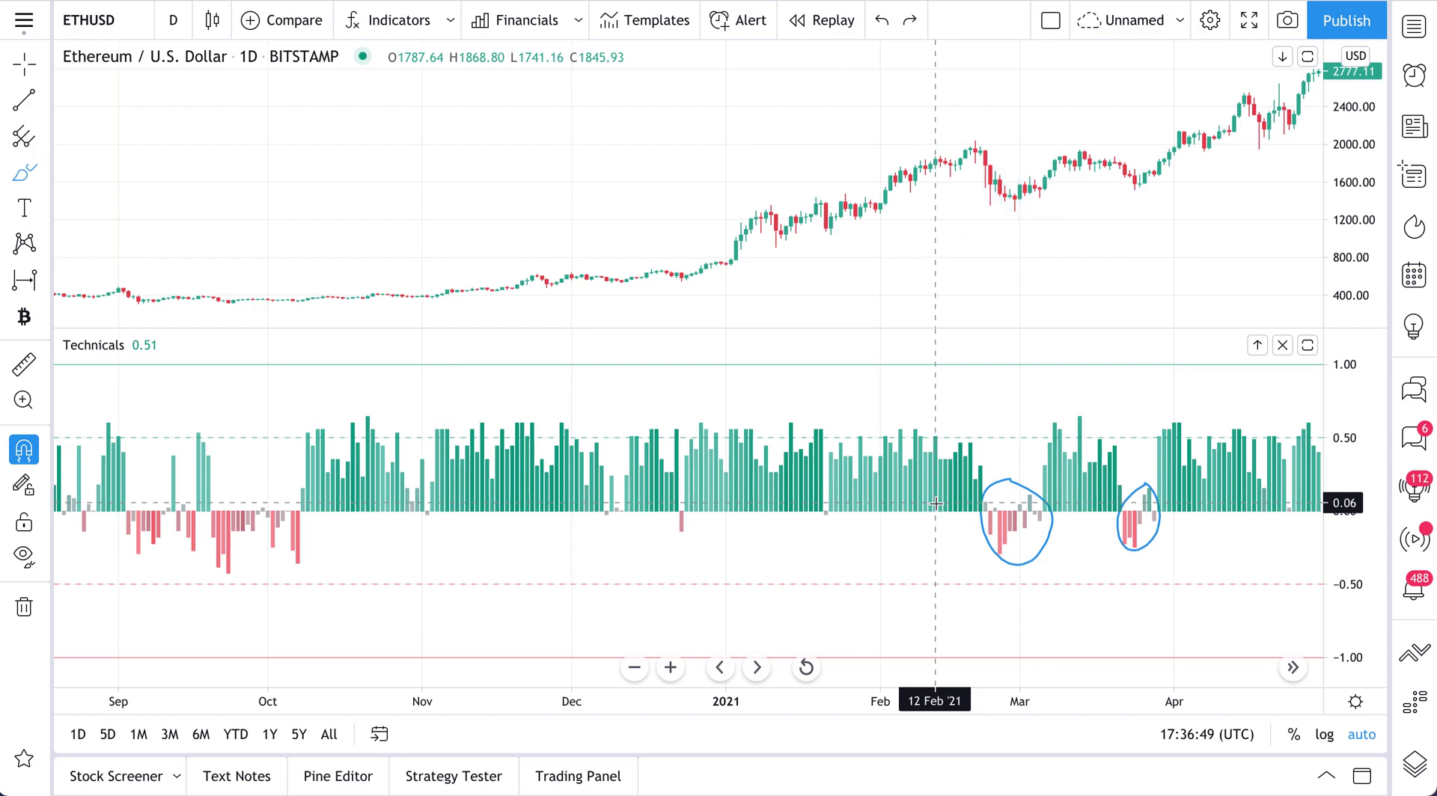
scroll(936, 503, "right", 10)
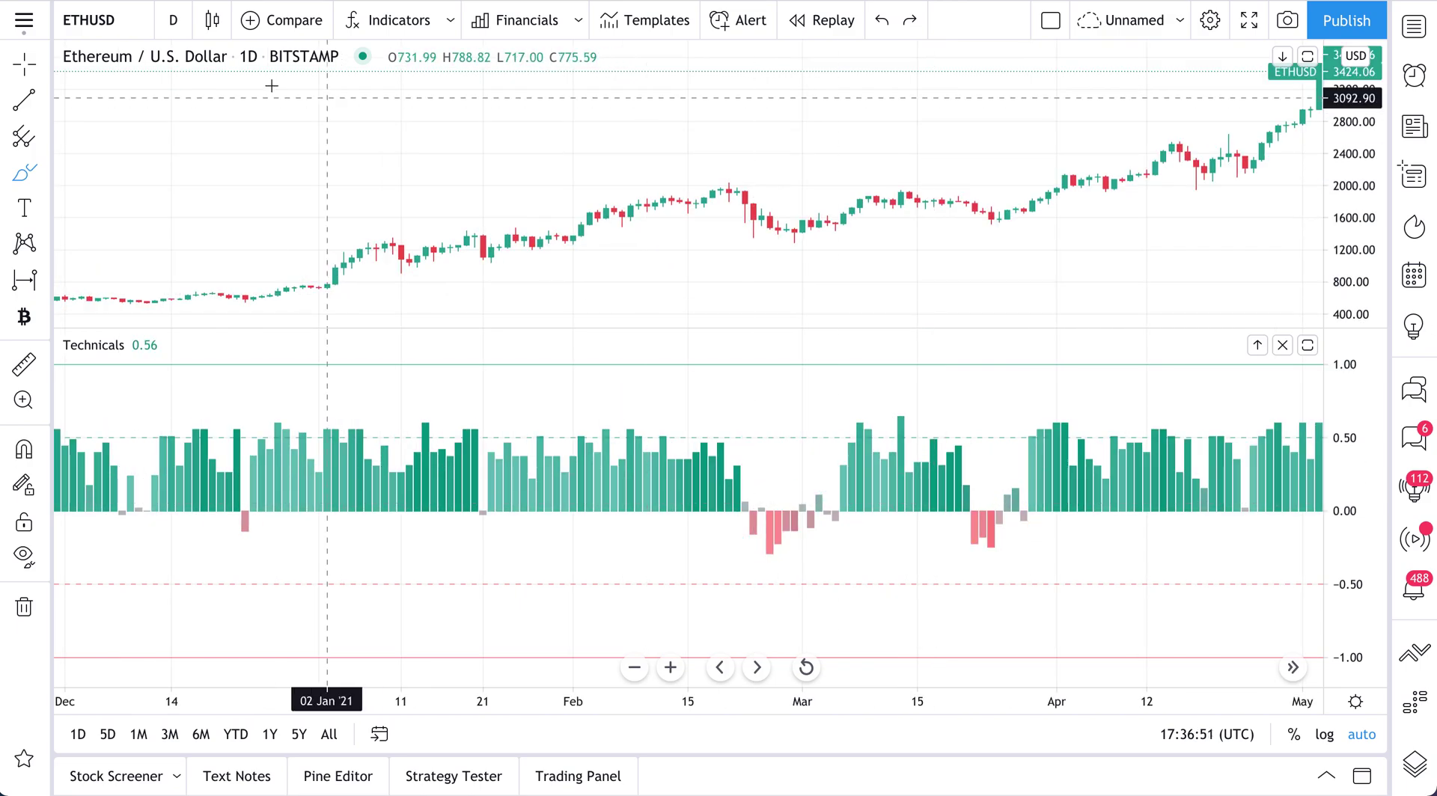
Step: Load GameStop Corporation (GME, NYSE) on the chart and reduce the height of the Technicals pane, with the latest bars in view
left_click(105, 20)
type("GME")
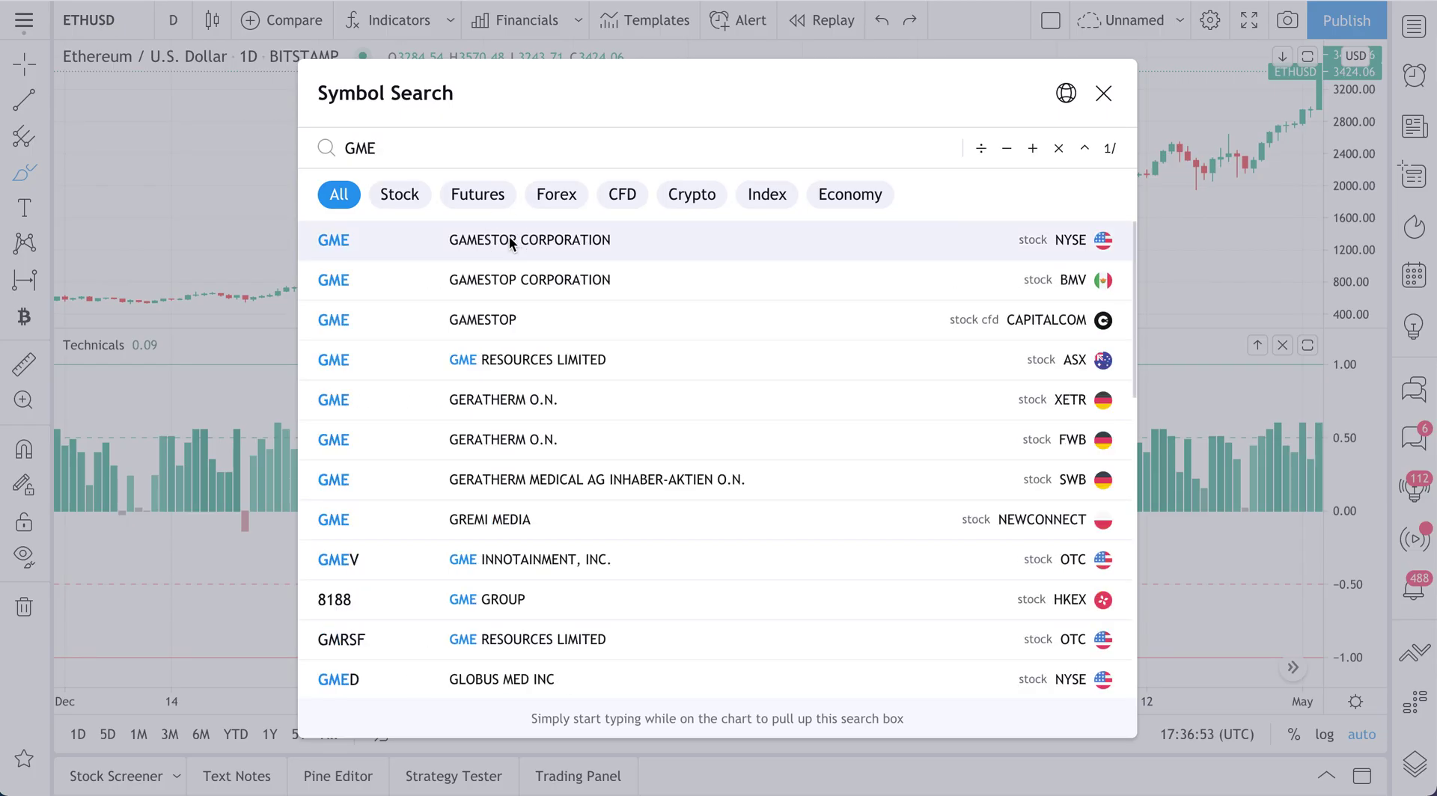
left_click(511, 242)
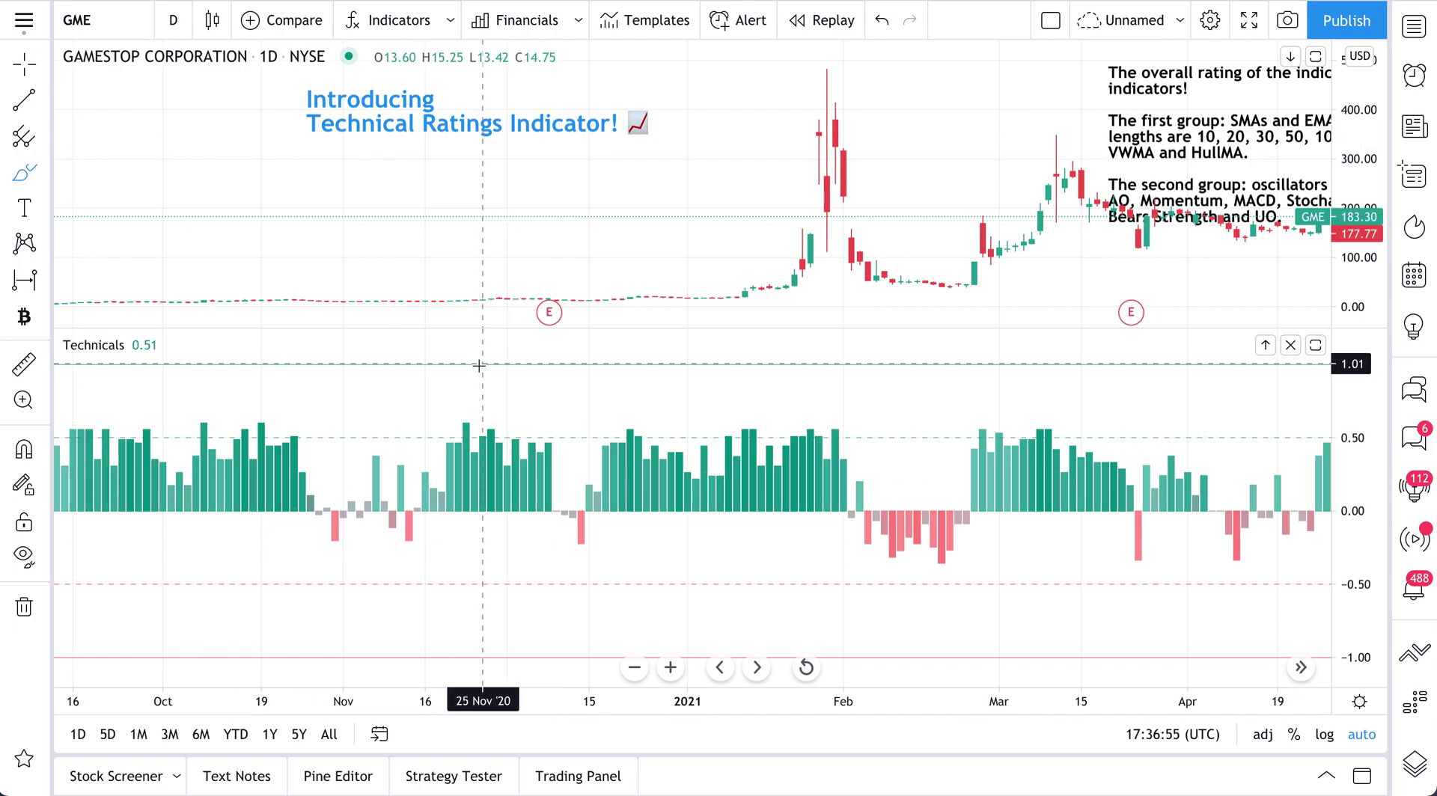
left_click_drag(484, 330, 391, 129)
left_click_drag(426, 228, 345, 238)
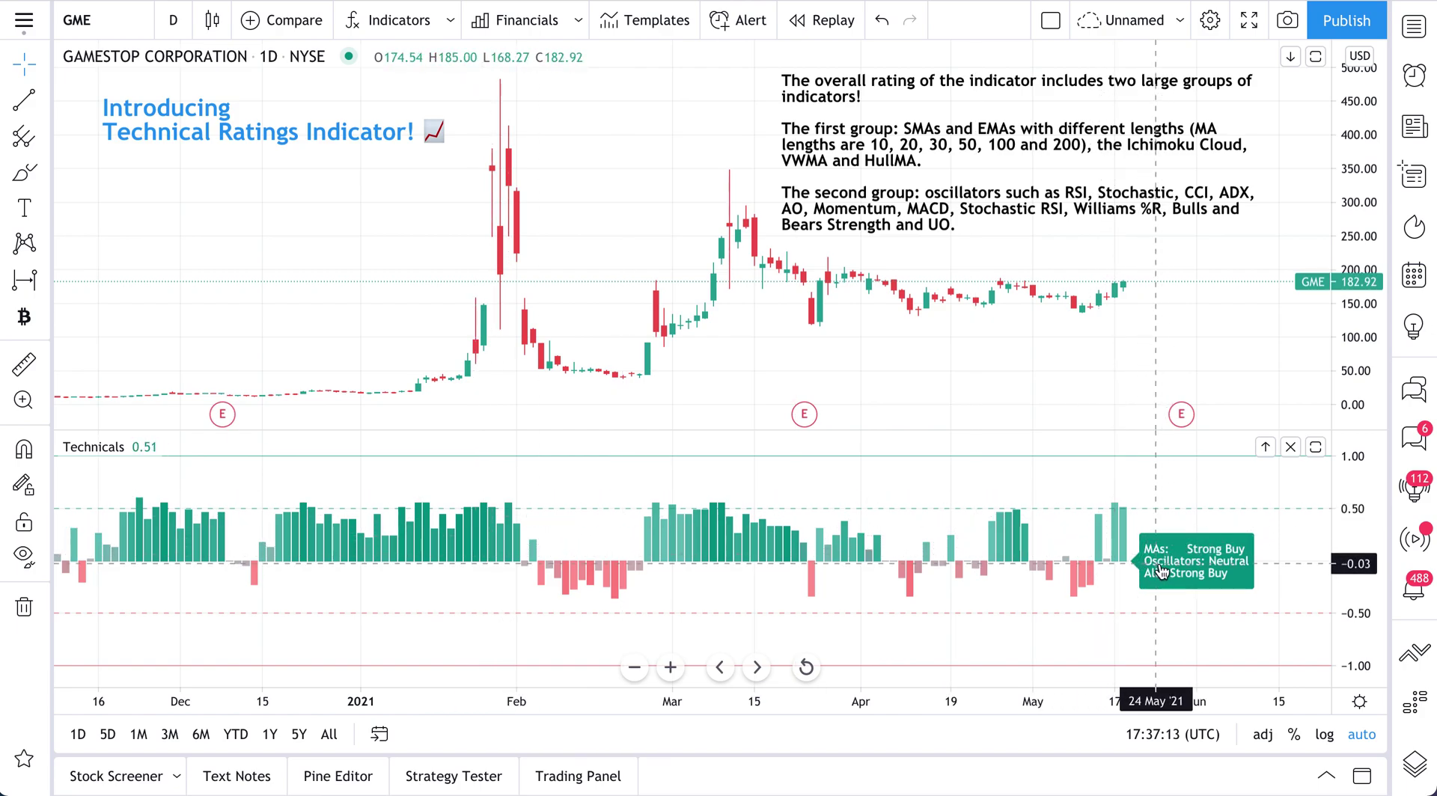
Step: Review the style levels and the input options in the Technicals indicator's settings, then close them
double_click(683, 524)
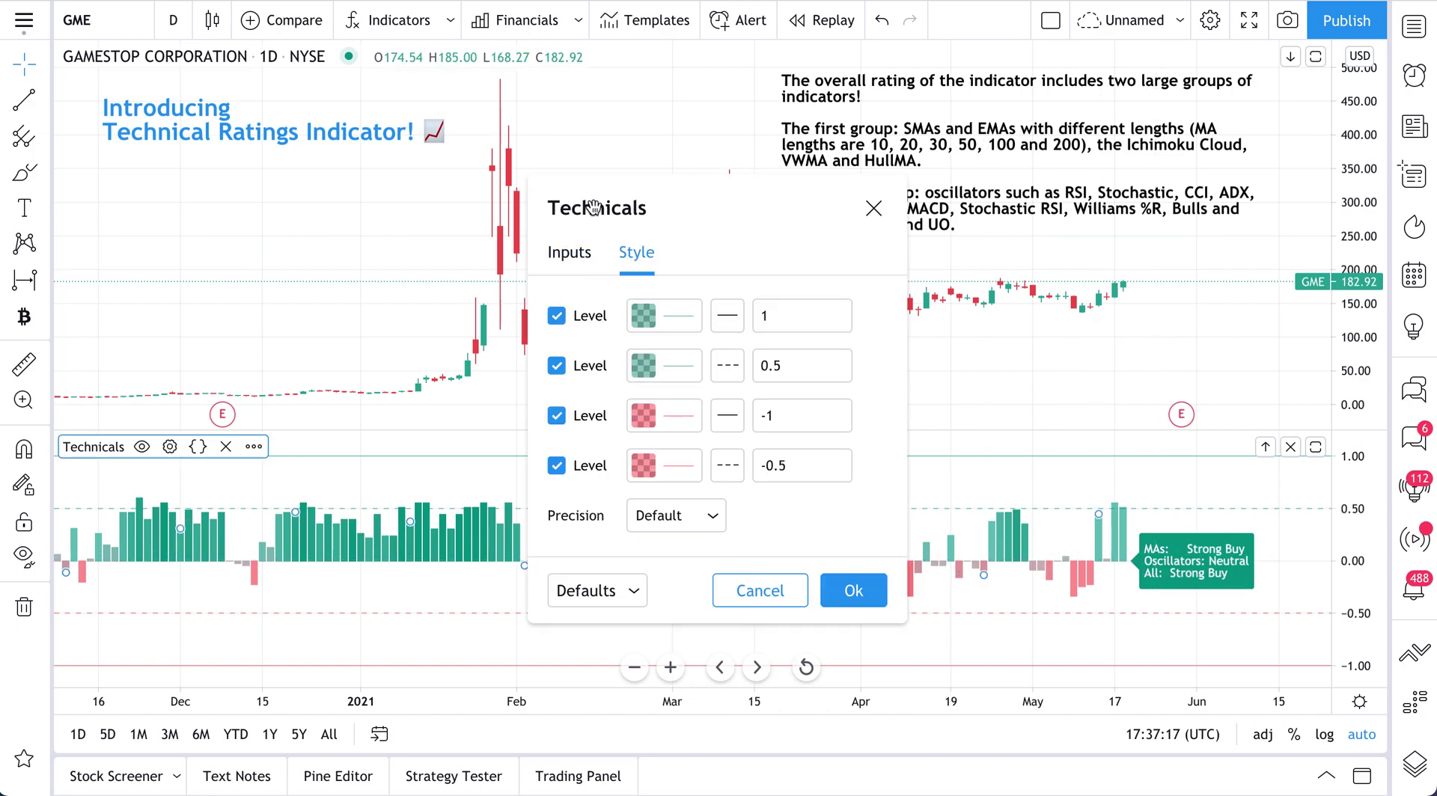
left_click(569, 255)
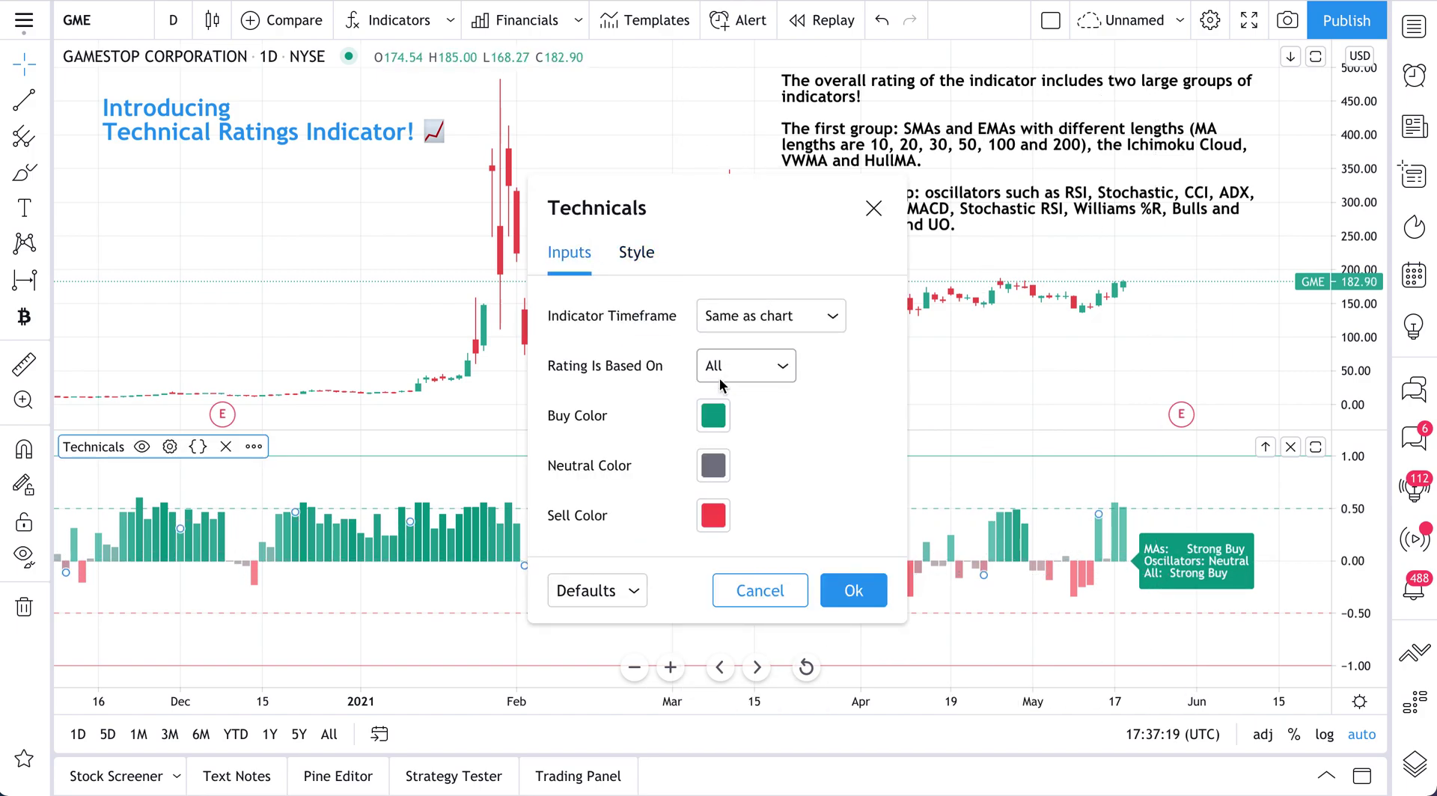
left_click(853, 591)
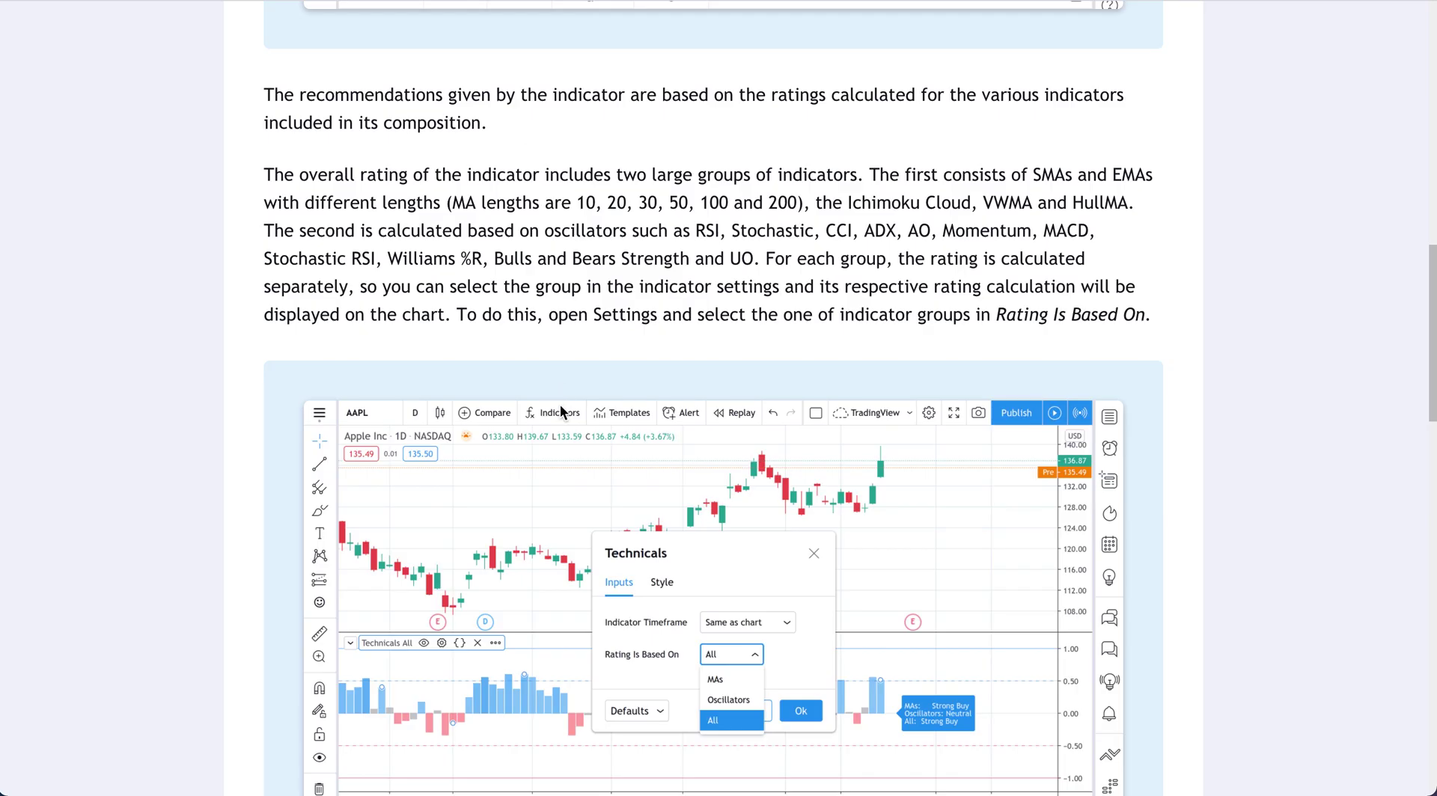
Step: Switch to the TradingView blog article on Technical Ratings and highlight the paragraph explaining the two indicator groups
scroll(560, 408, "up", 10)
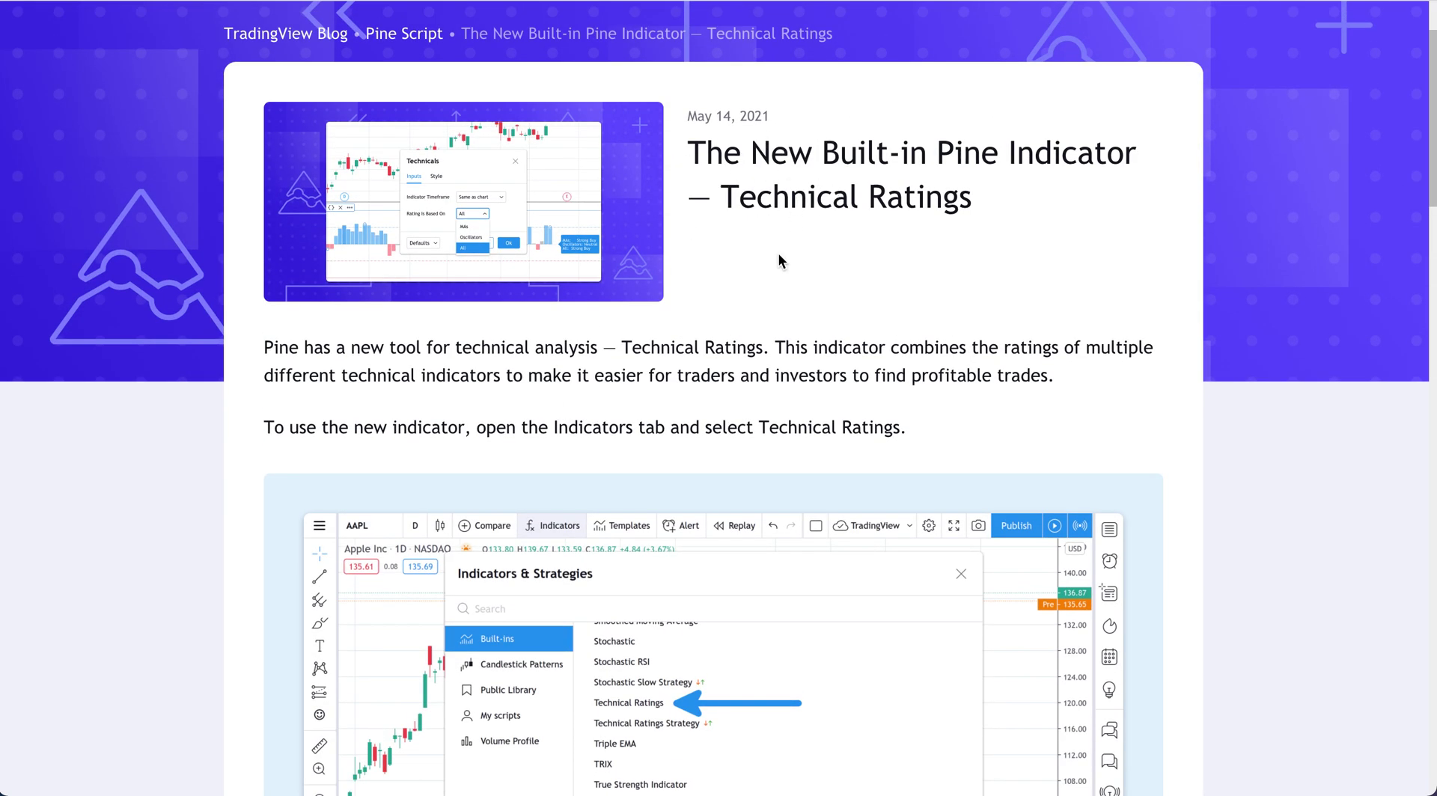
scroll(709, 384, "down", 10)
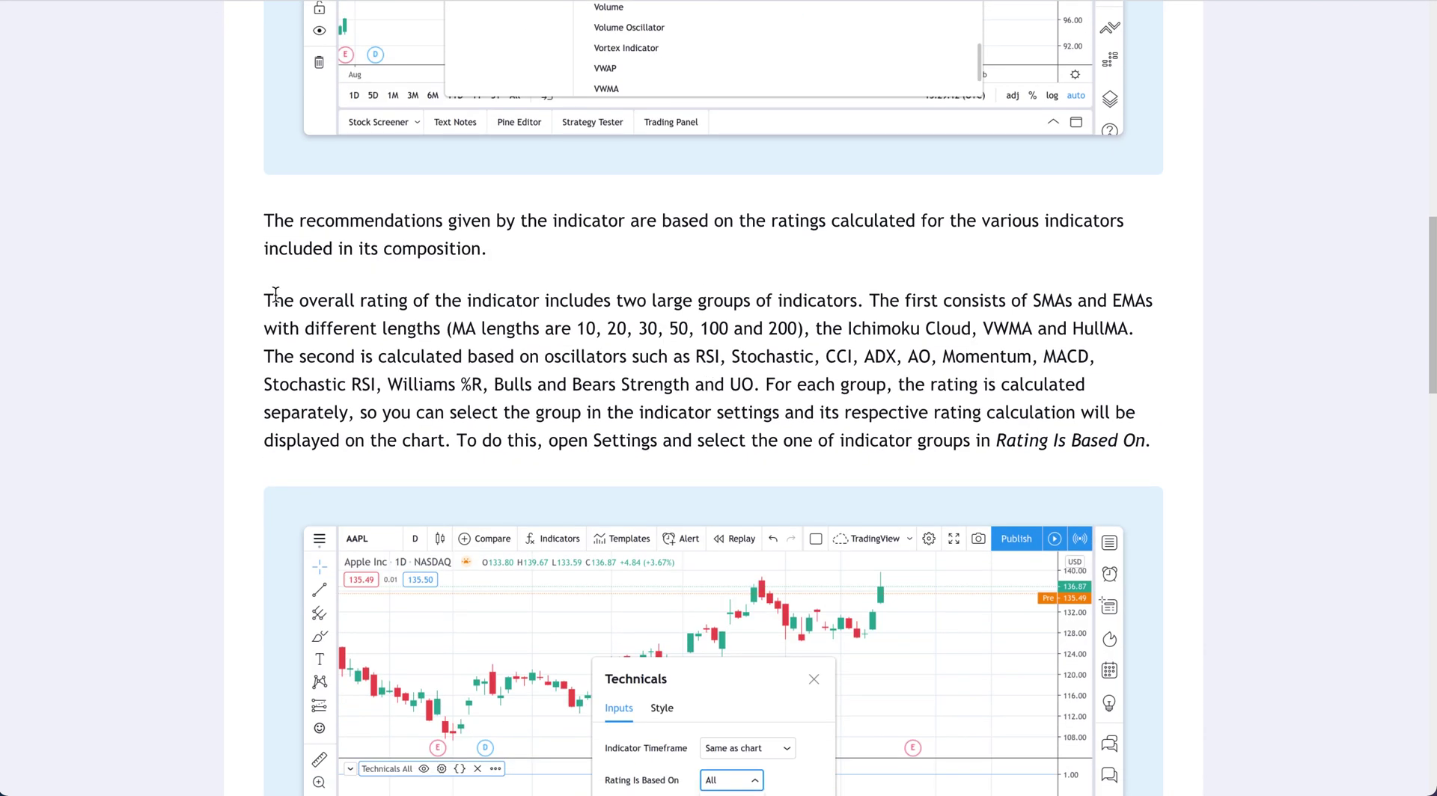
left_click_drag(267, 301, 1152, 447)
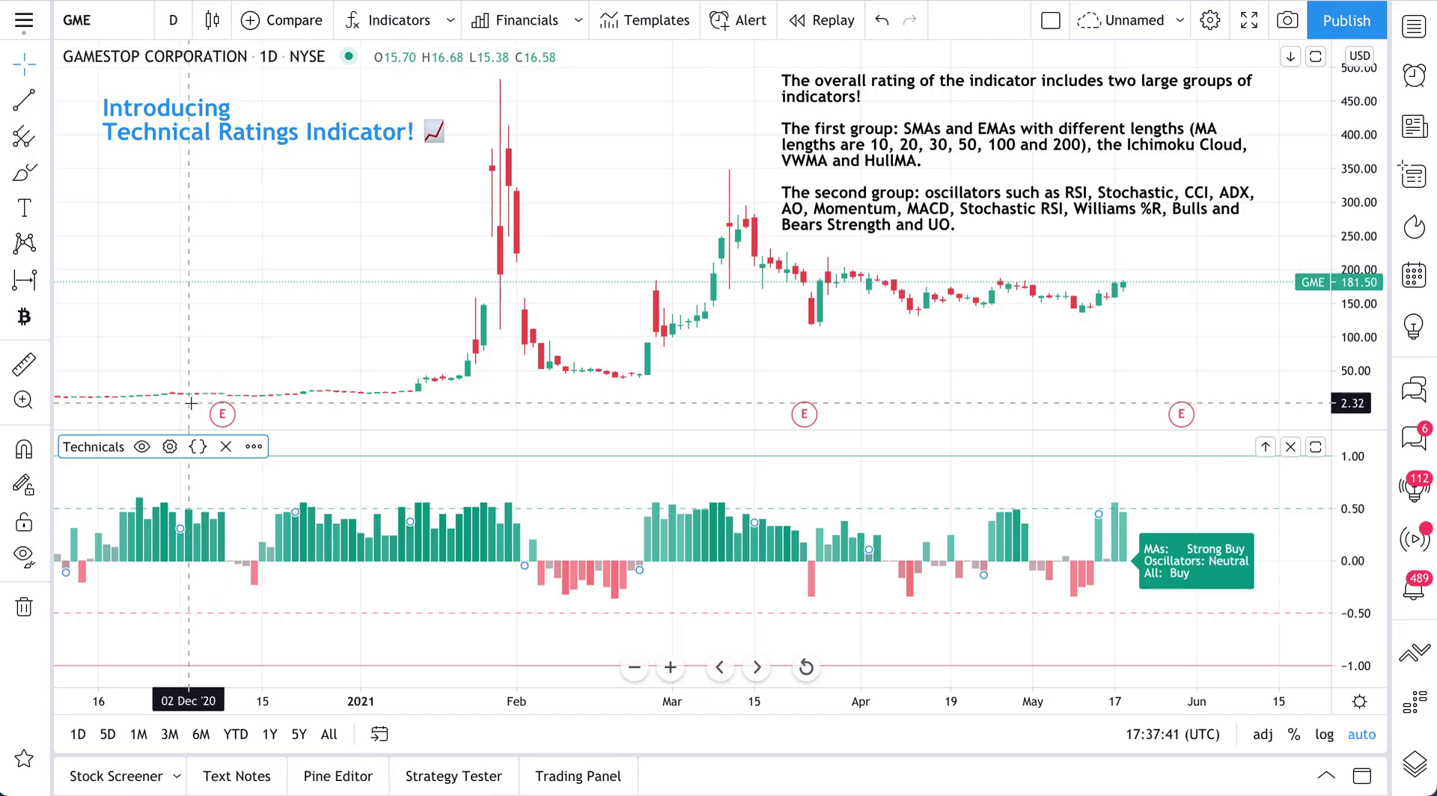
Step: Base the Technicals rating on MAs, switch it to Oscillators, and return it to All in the indicator's settings
left_click(170, 447)
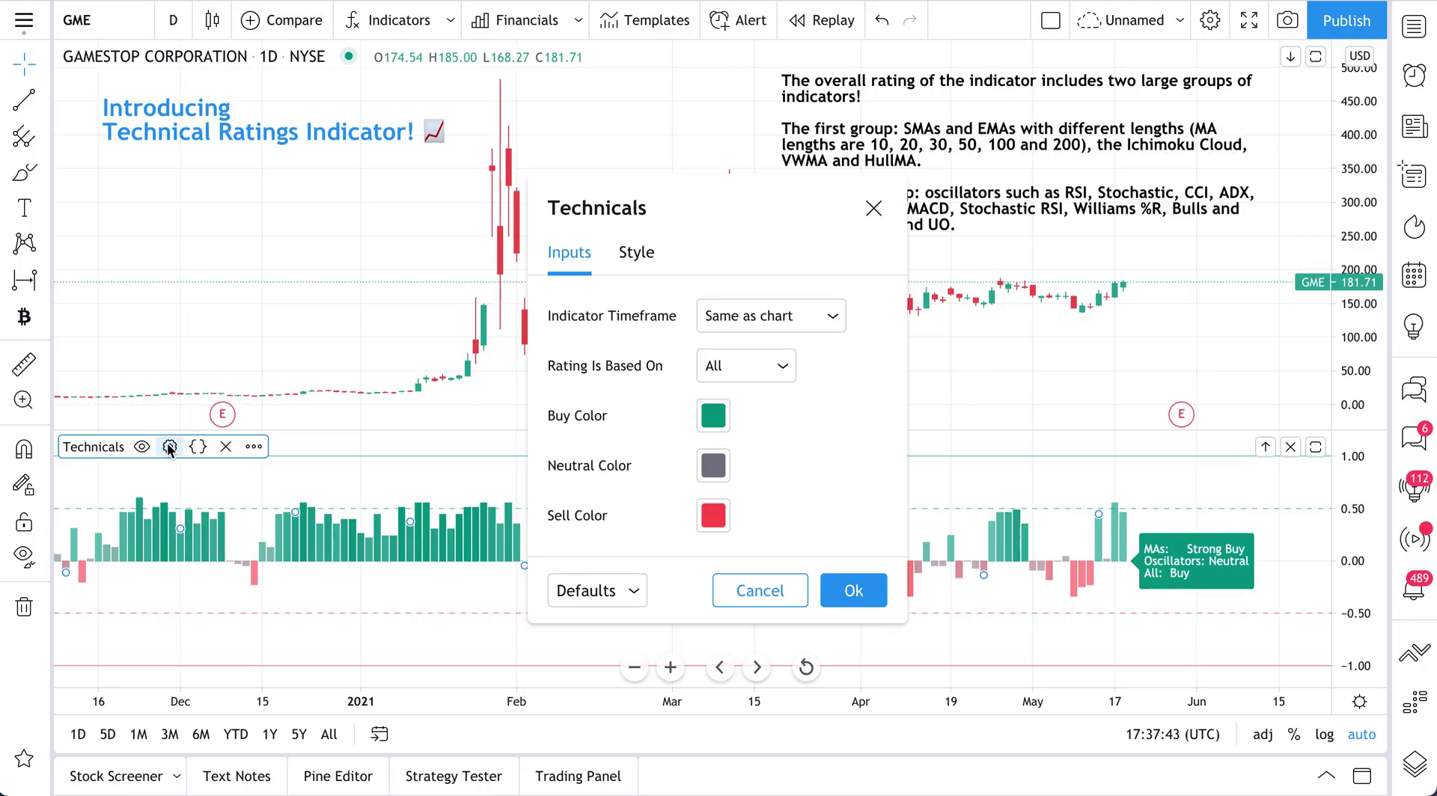
left_click(746, 367)
left_click(742, 404)
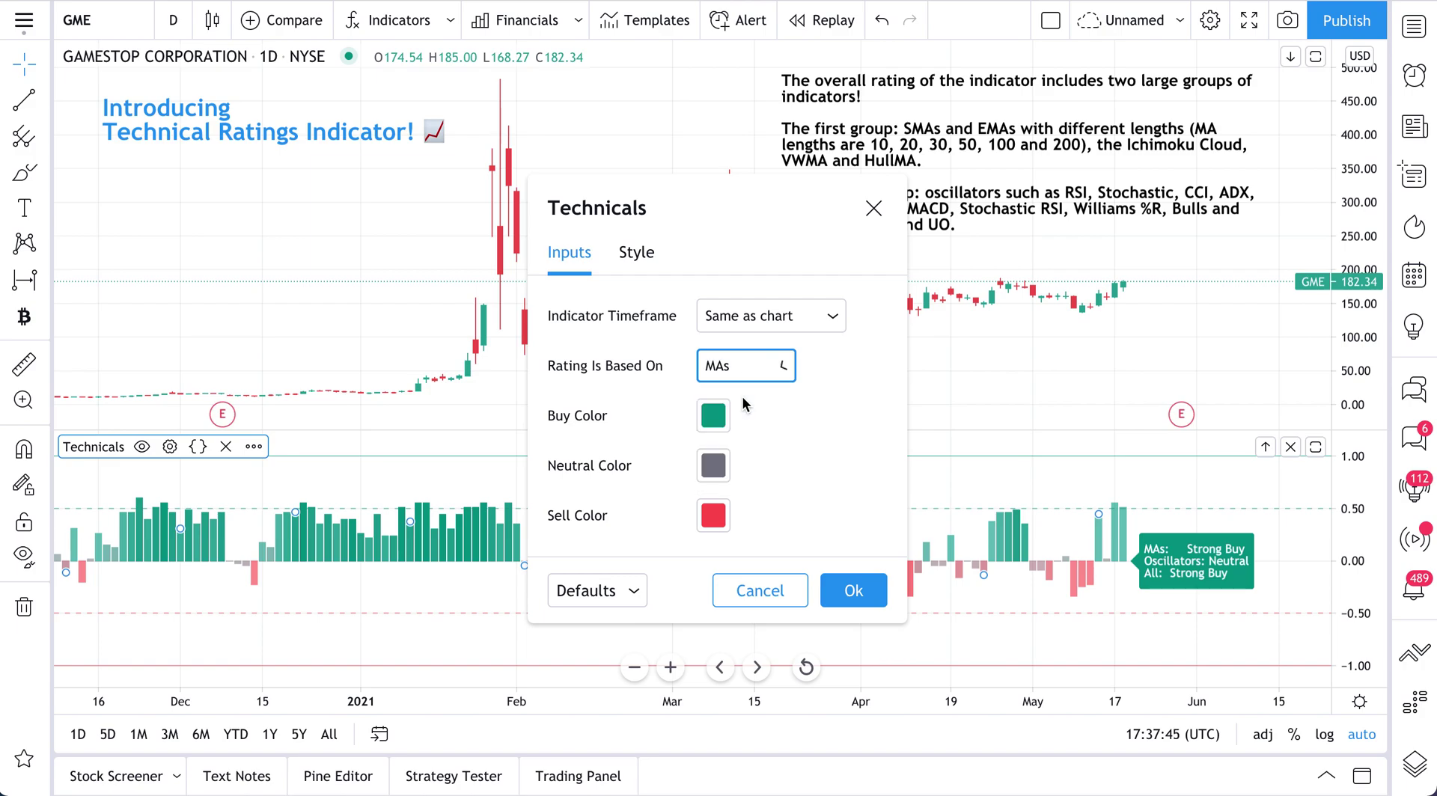
left_click(778, 367)
left_click(765, 427)
left_click(765, 365)
left_click(747, 467)
left_click(853, 591)
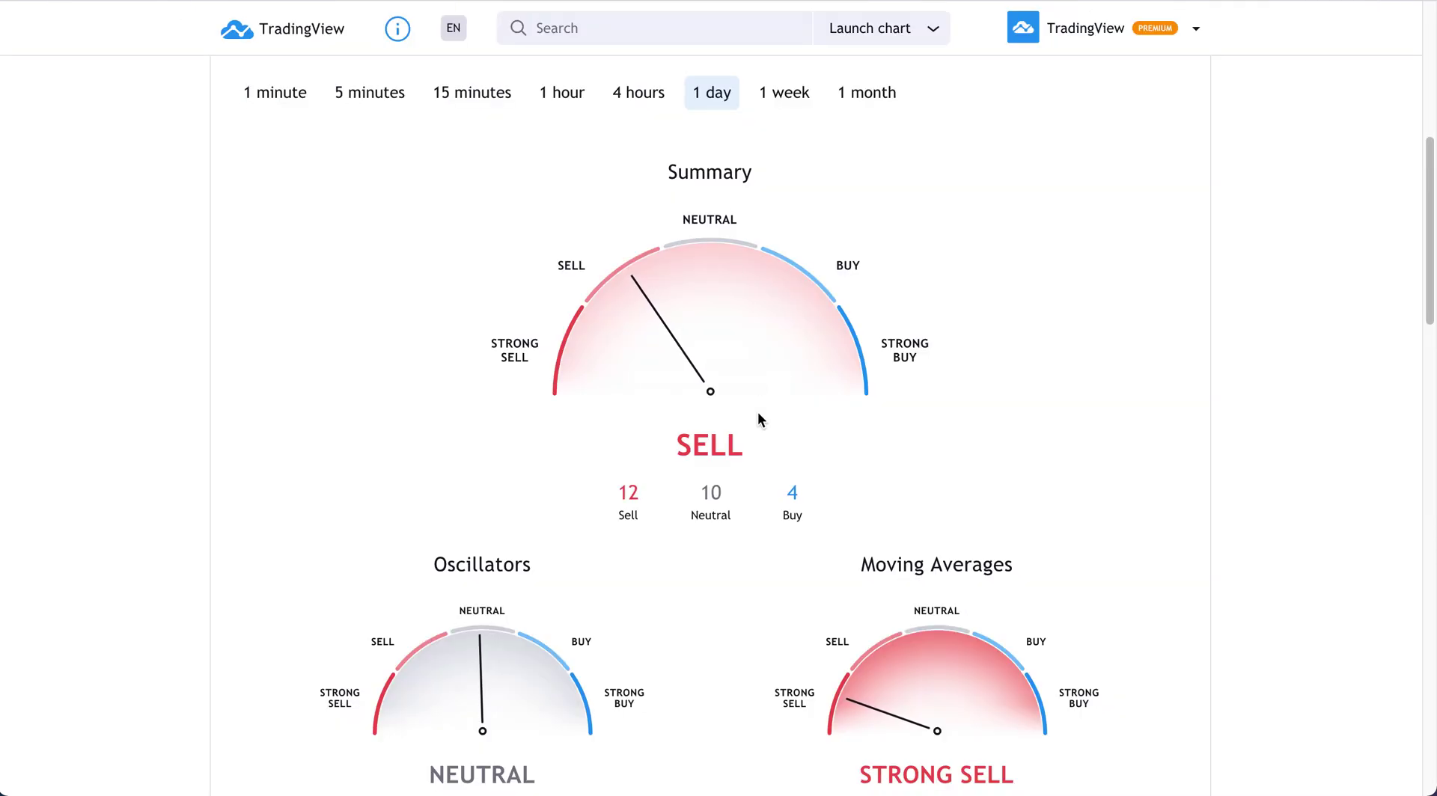
Step: Examine the Technicals page for Apple Inc, from the 1-day rating gauges up to the company header
scroll(757, 413, "up", 3)
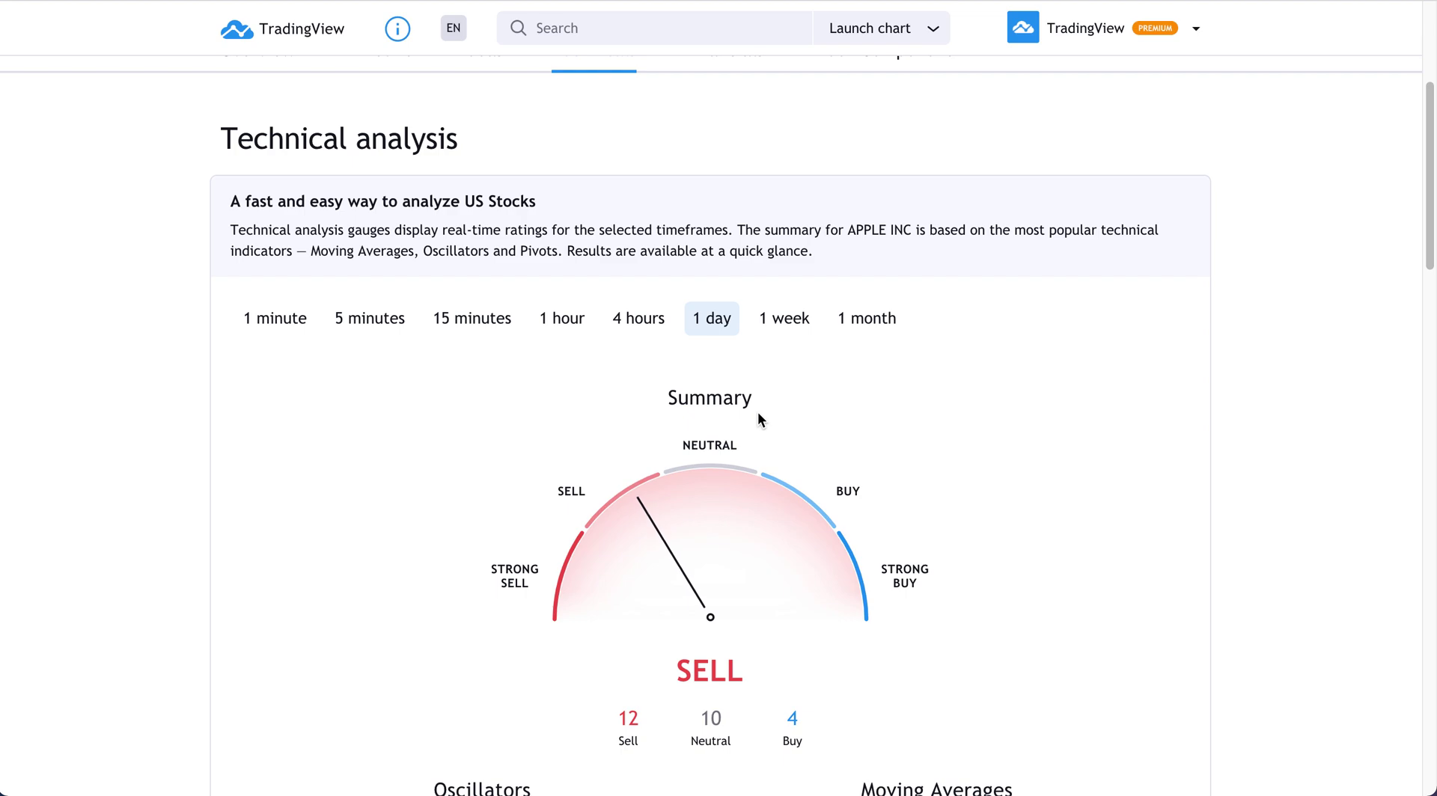
scroll(757, 415, "up", 4)
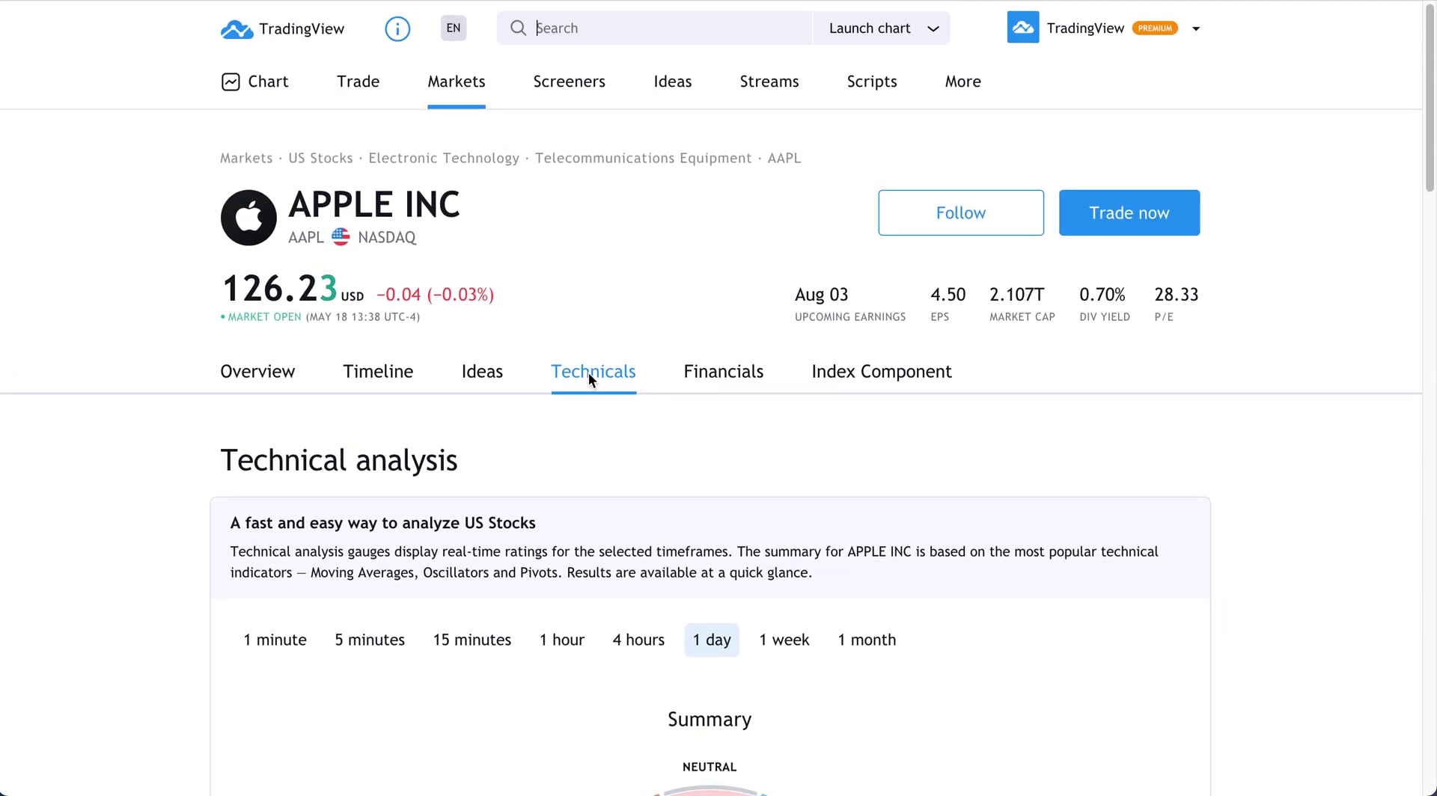
Step: Examine the 1-day Summary, Oscillators and Moving Averages gauges on Apple's Technicals page and the content below them
scroll(595, 378, "down", 8)
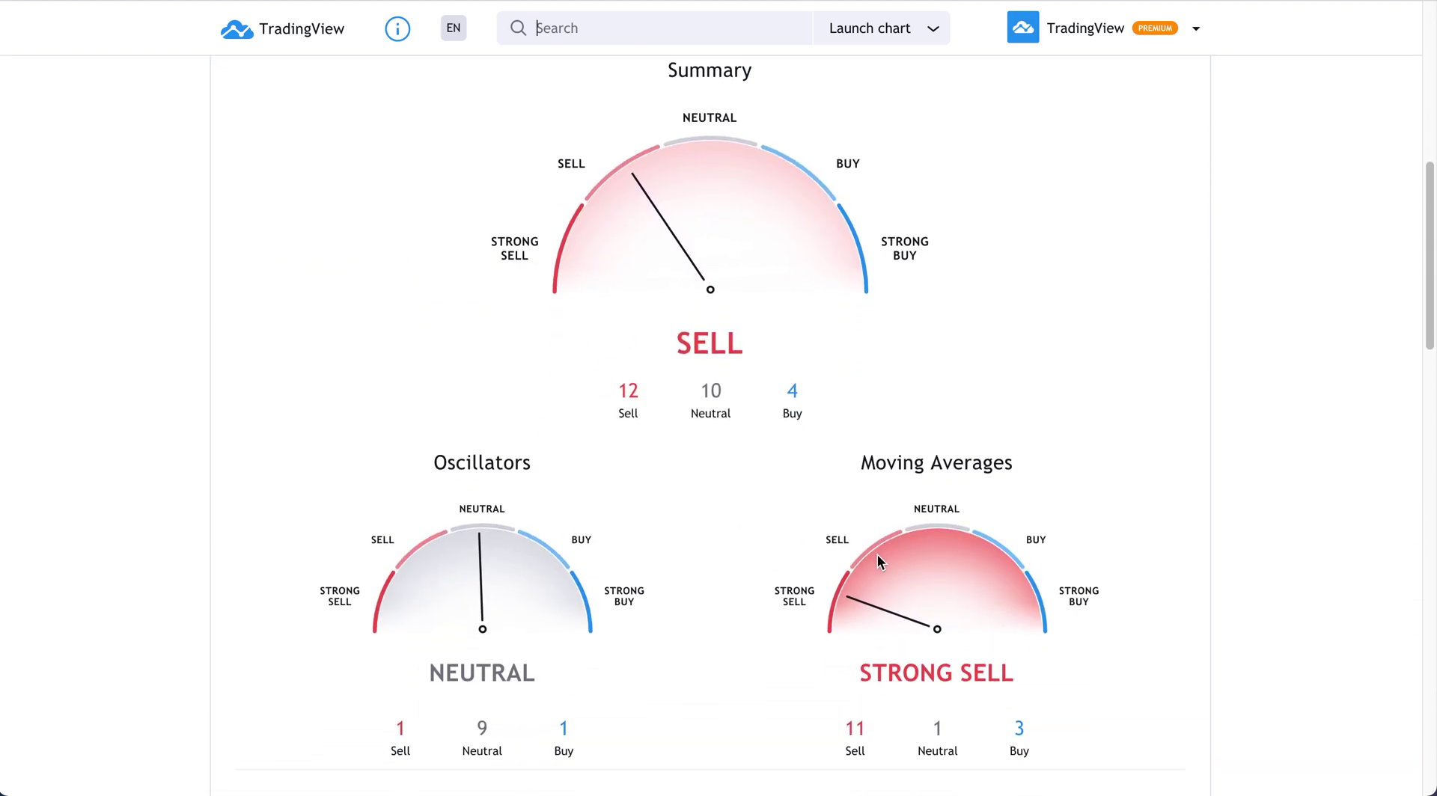
scroll(877, 555, "down", 4)
scroll(877, 555, "down", 5)
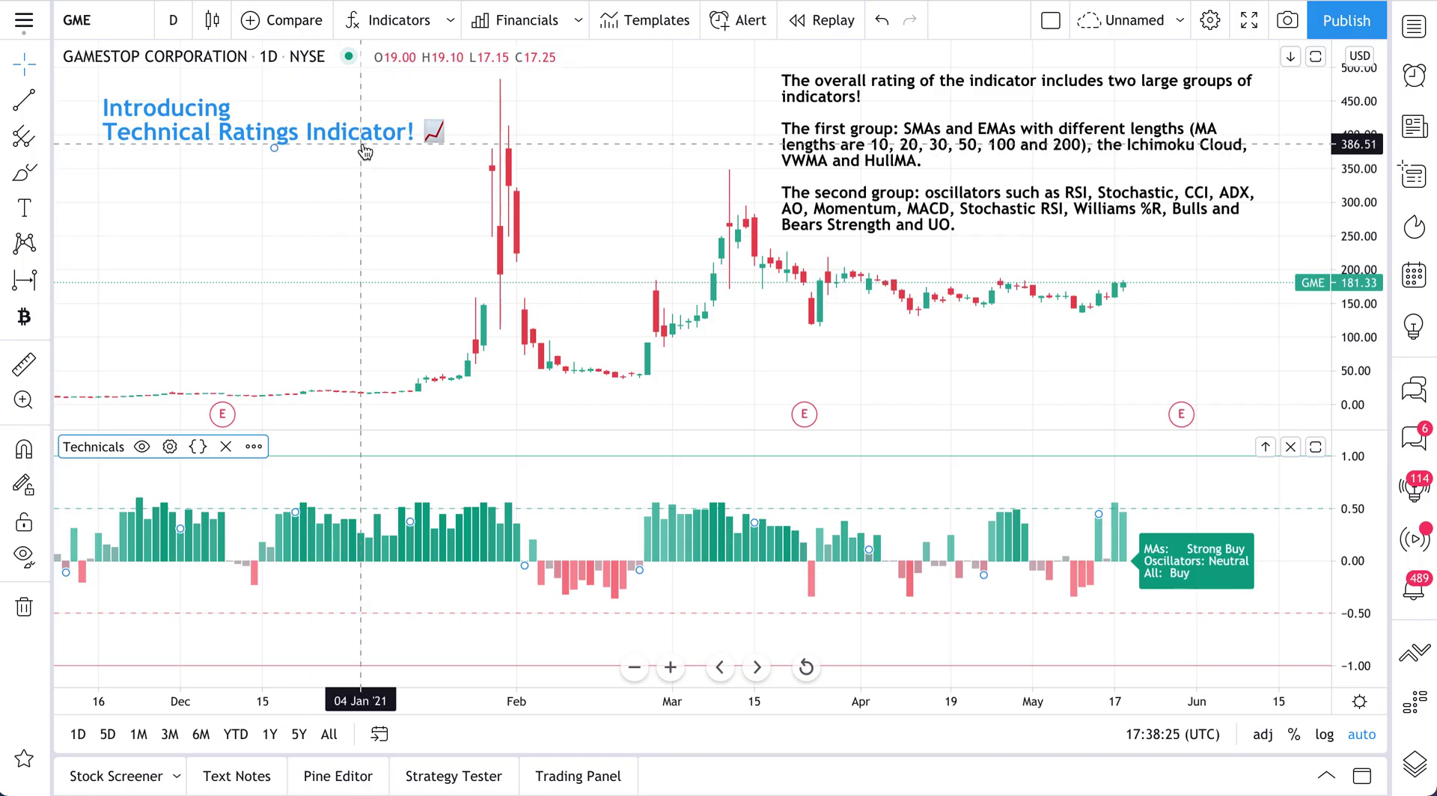
Step: Find the built-in Technical Ratings Strategy by searching for "techni" and add it to the GME daily chart
left_click(403, 27)
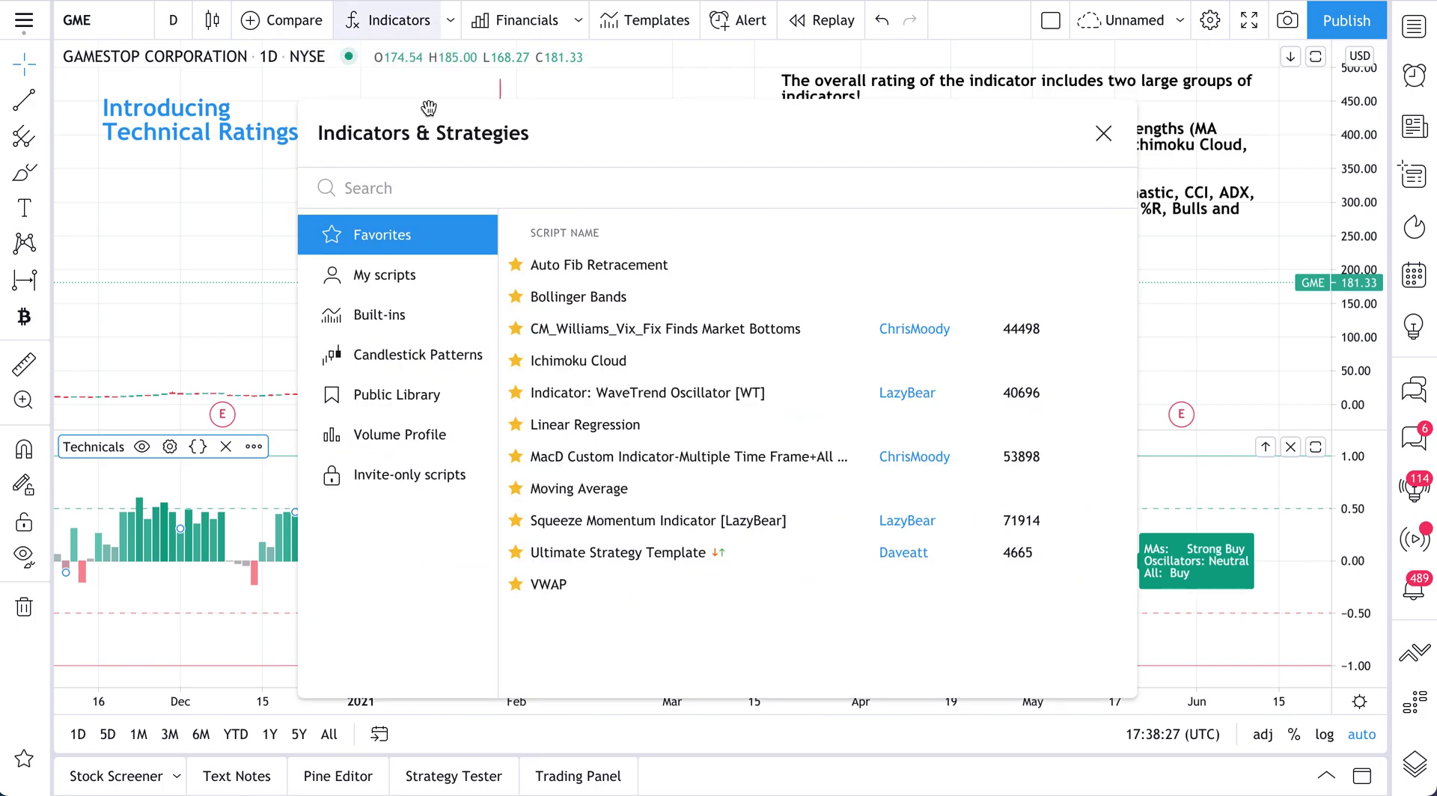
type("techni")
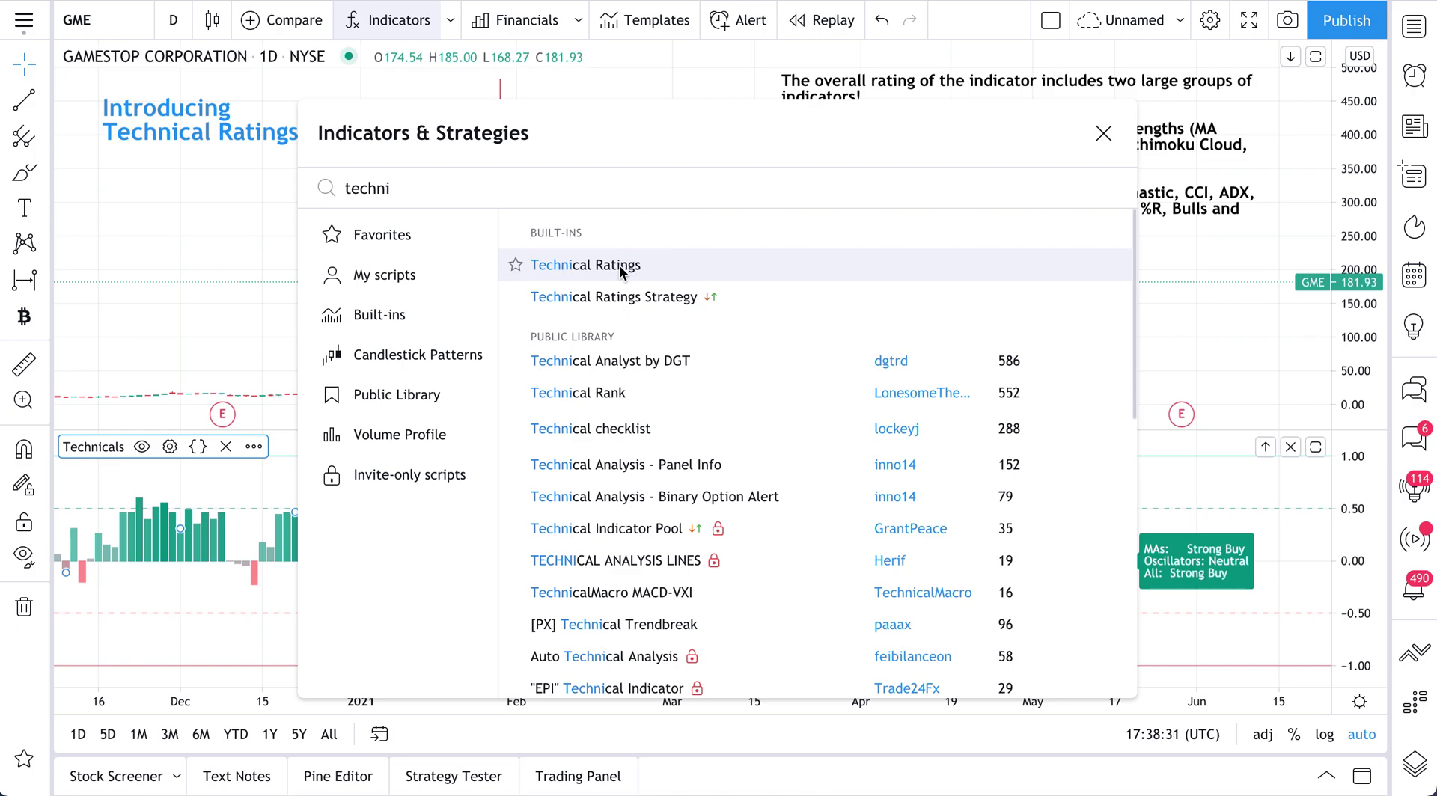
left_click(640, 302)
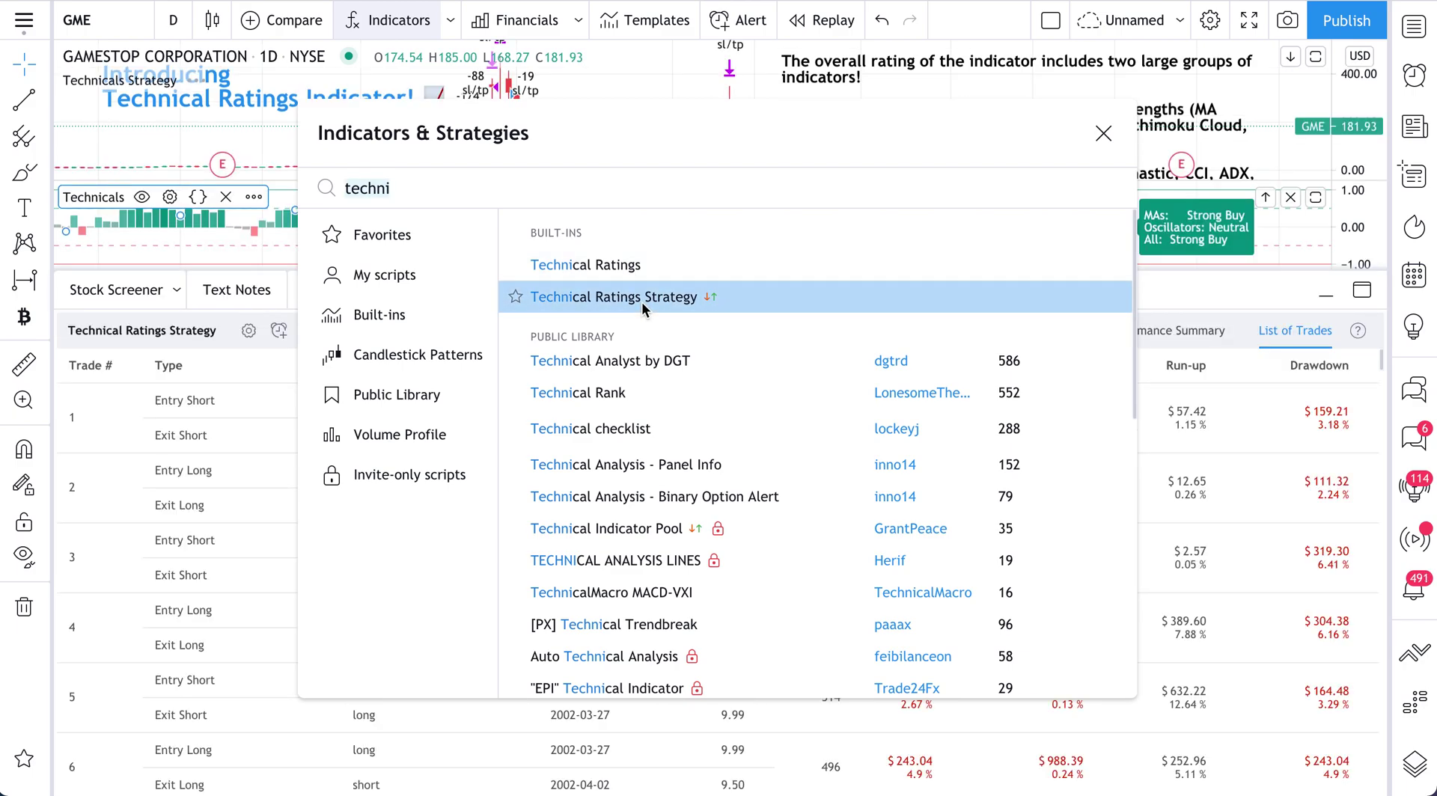
key("Escape")
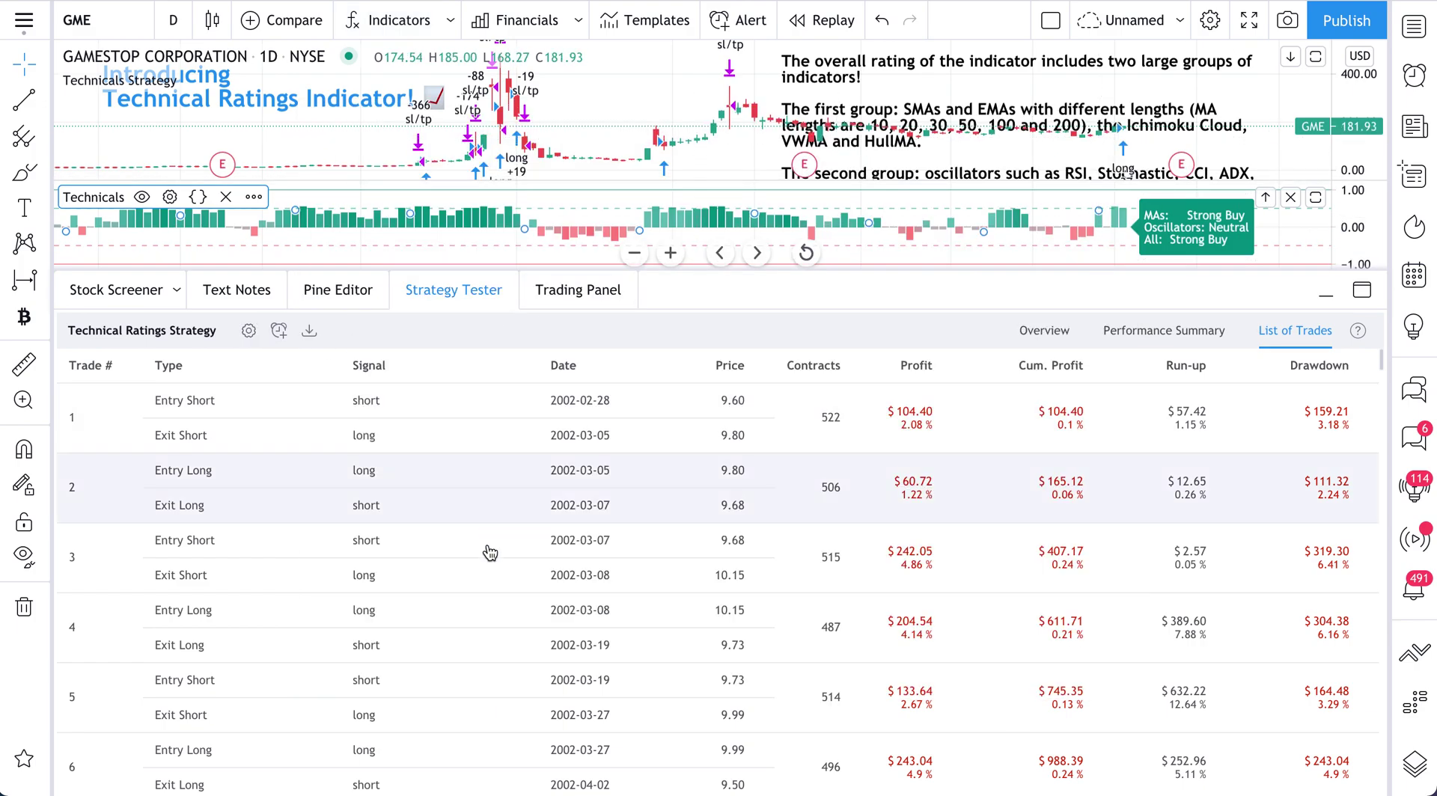
Step: Review the Technical Ratings Strategy's list of trades, performance summary and overview for GME
scroll(486, 531, "down", 20)
scroll(629, 549, "down", 20)
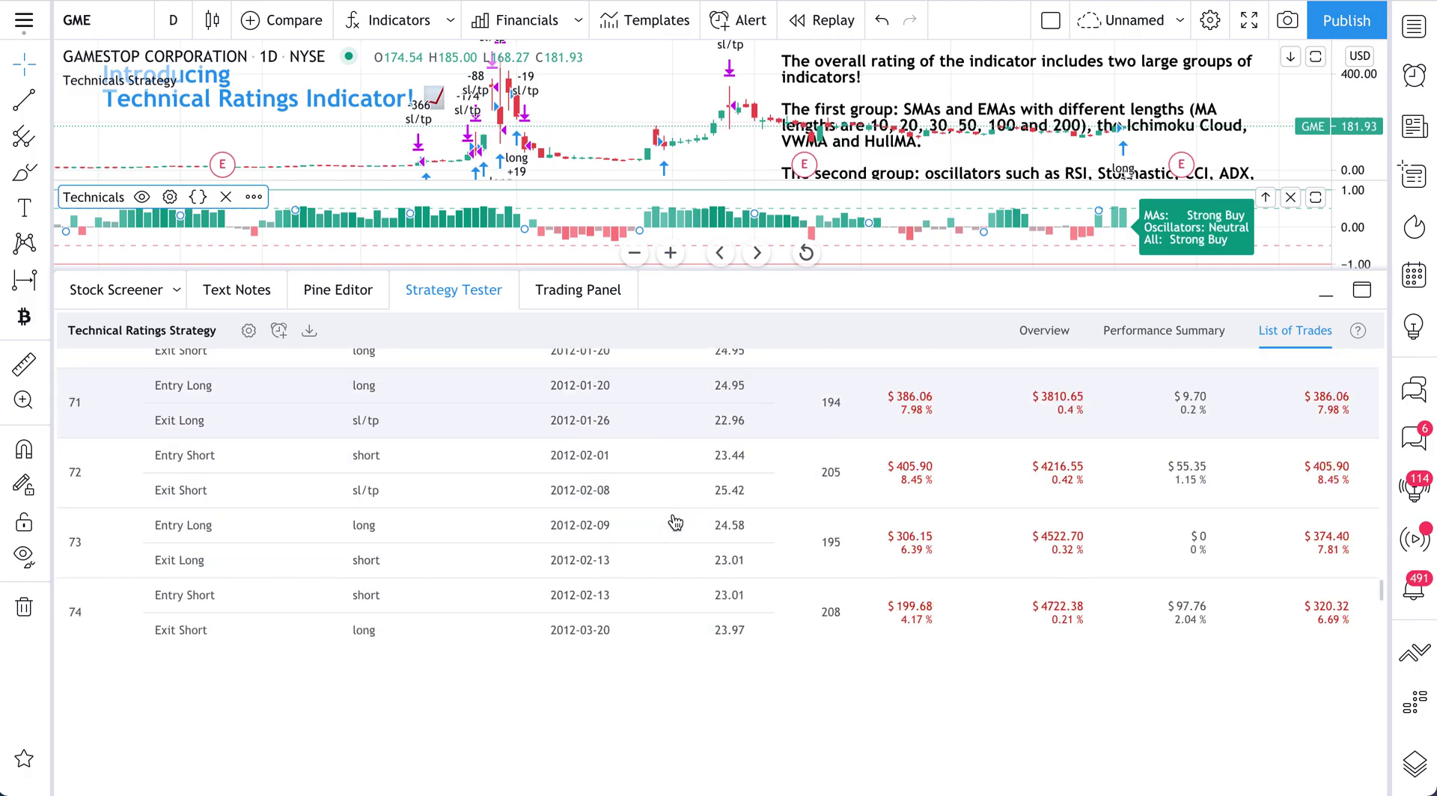
scroll(676, 523, "down", 20)
scroll(675, 562, "down", 8)
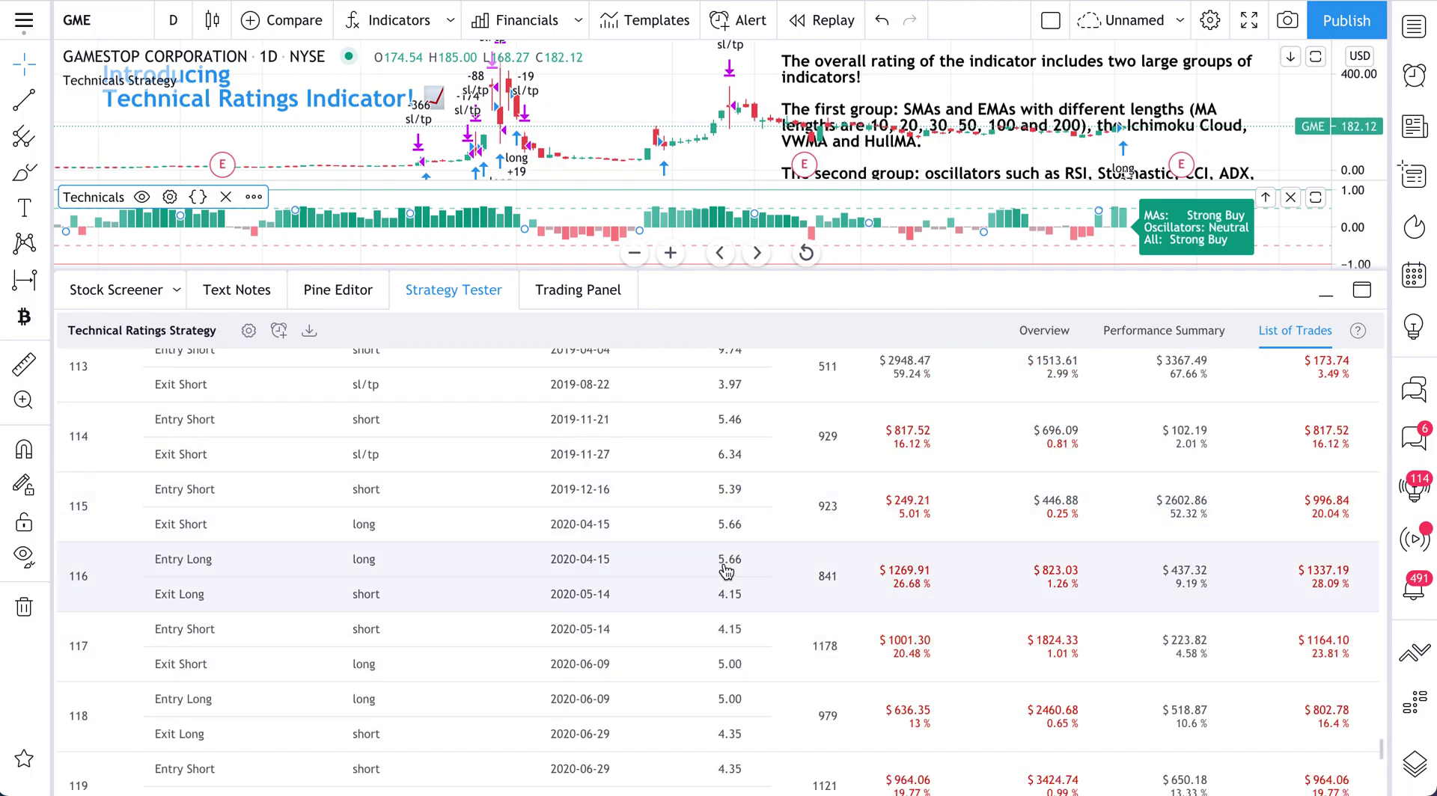
scroll(722, 579, "down", 8)
scroll(718, 590, "up", 15)
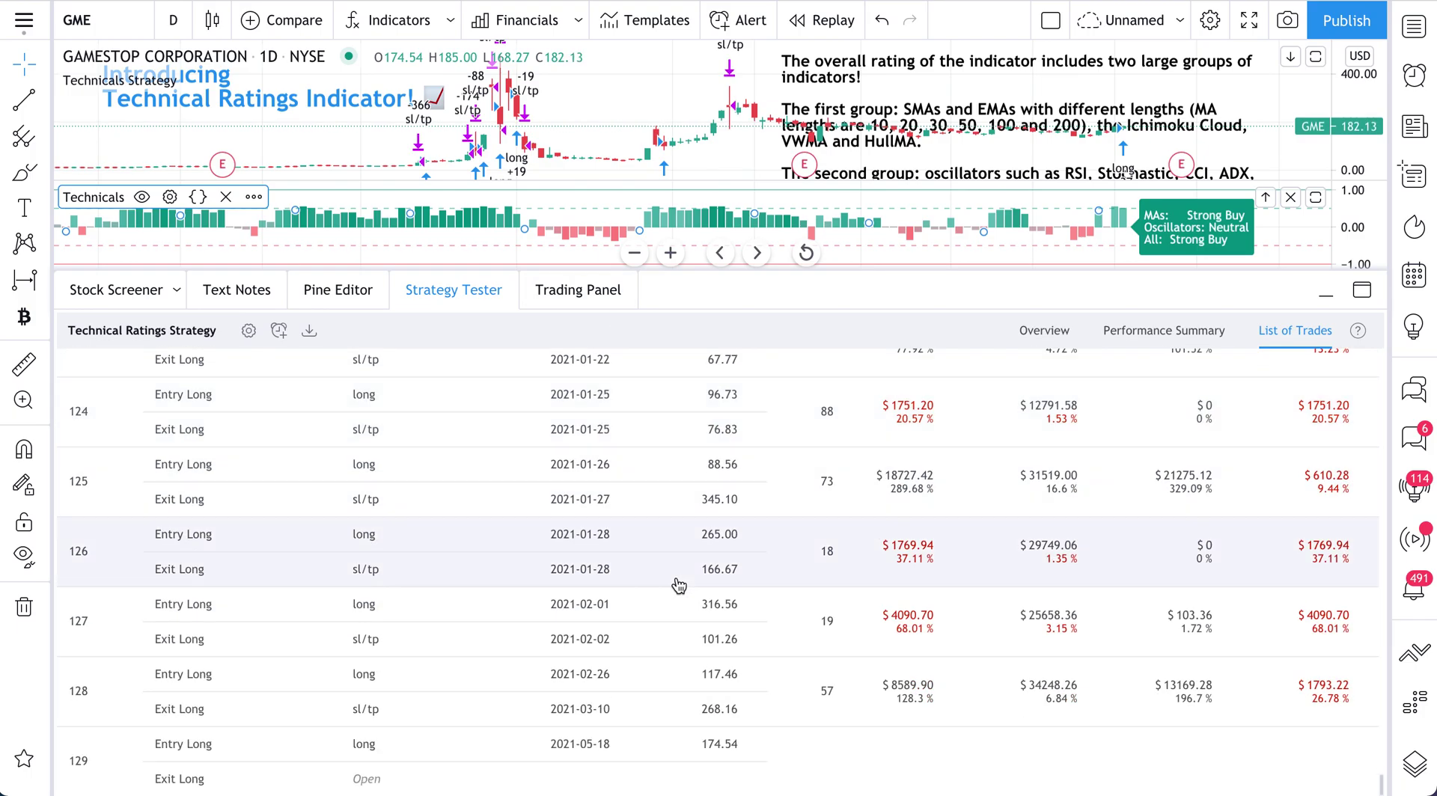
scroll(712, 592, "up", 10)
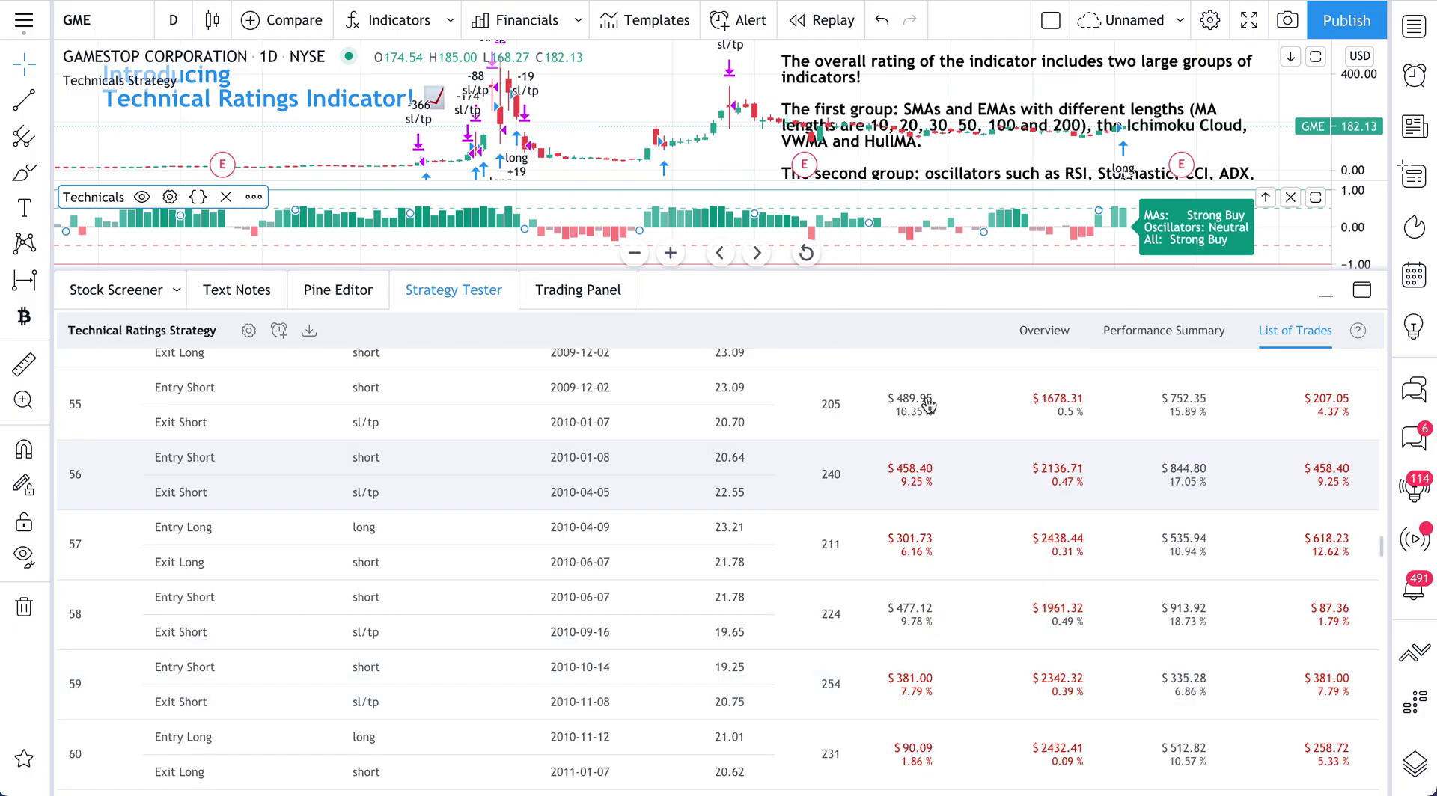
left_click(1163, 333)
left_click(1048, 332)
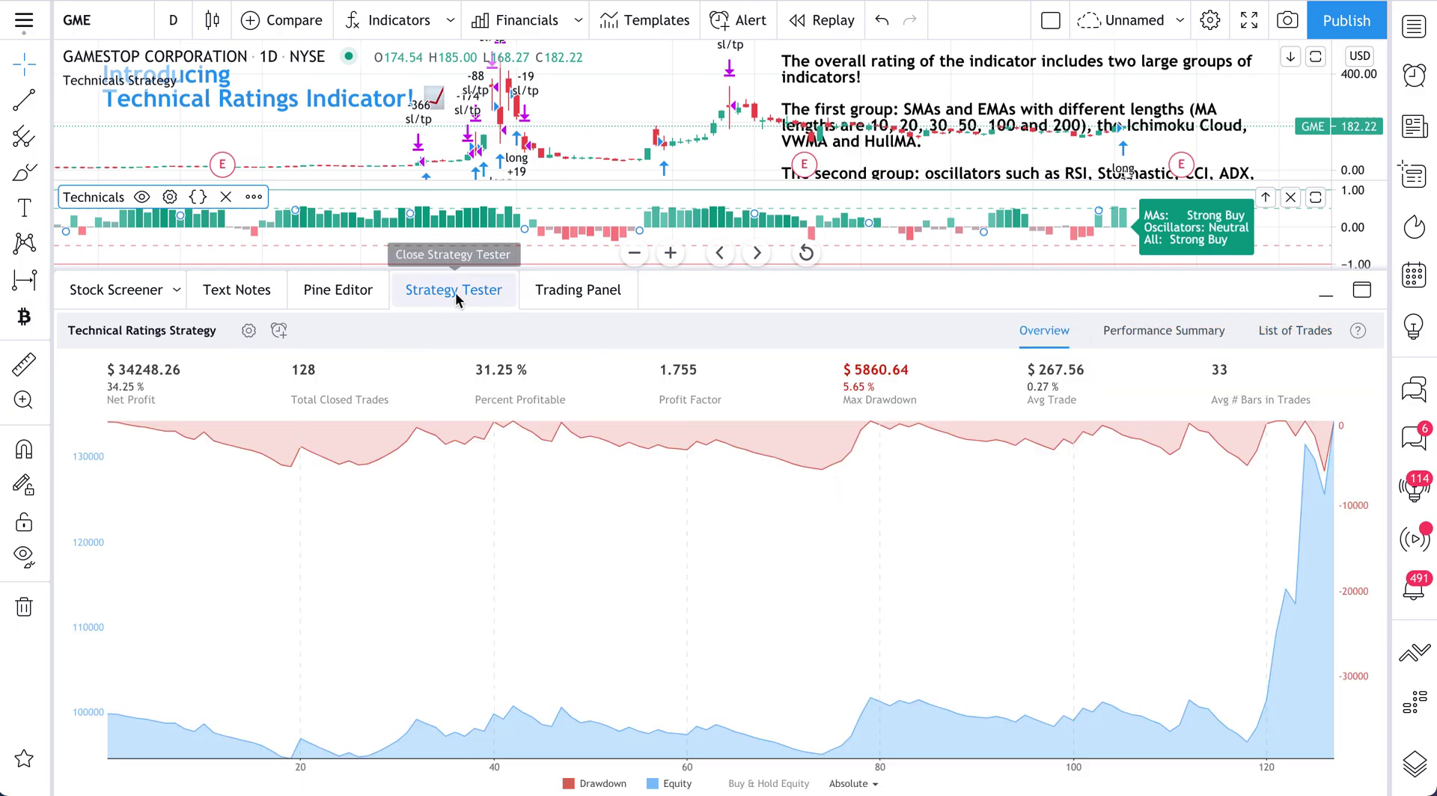
Step: Close the Strategy Tester and remove the Technicals Strategy from the GME chart
left_click_drag(536, 271, 479, 640)
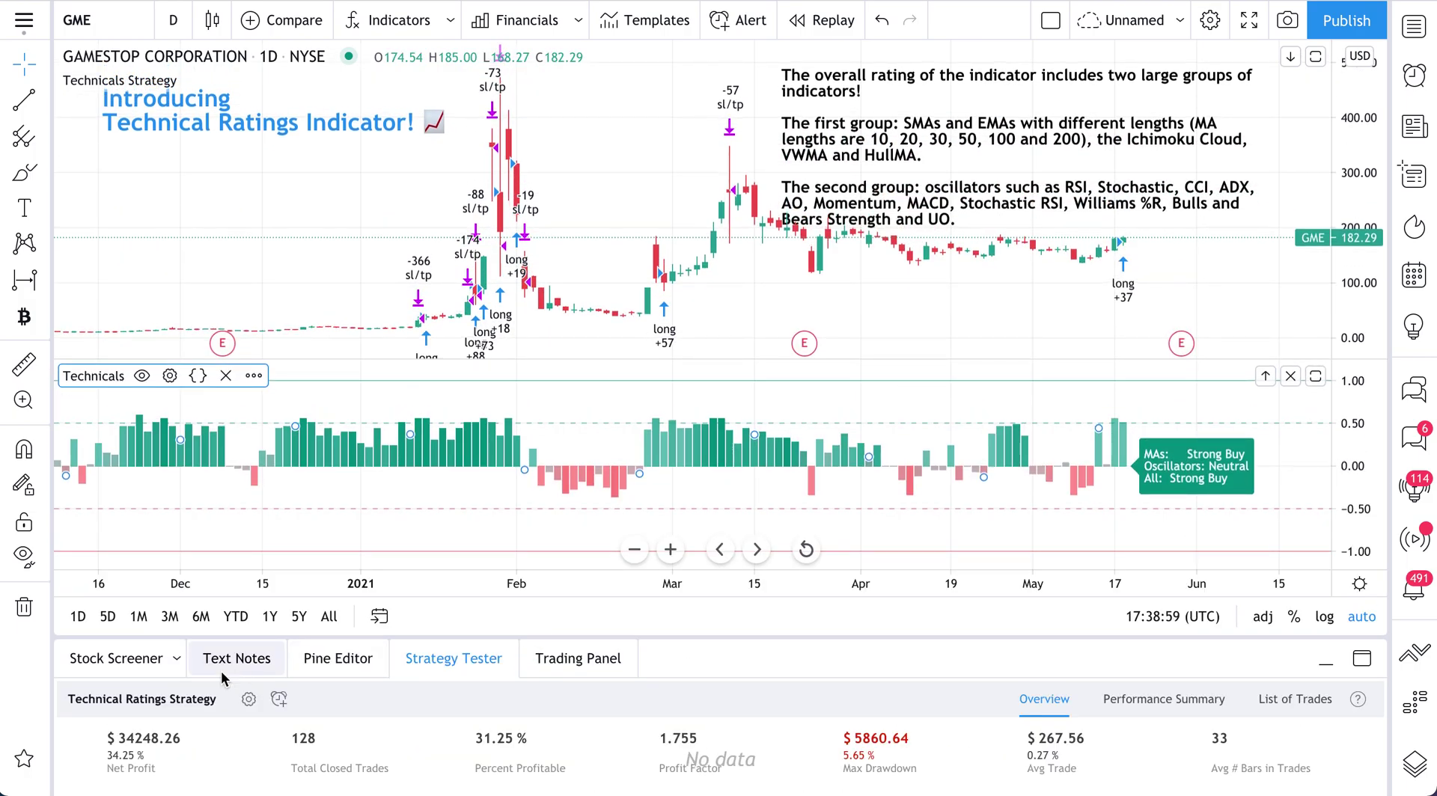
left_click(476, 661)
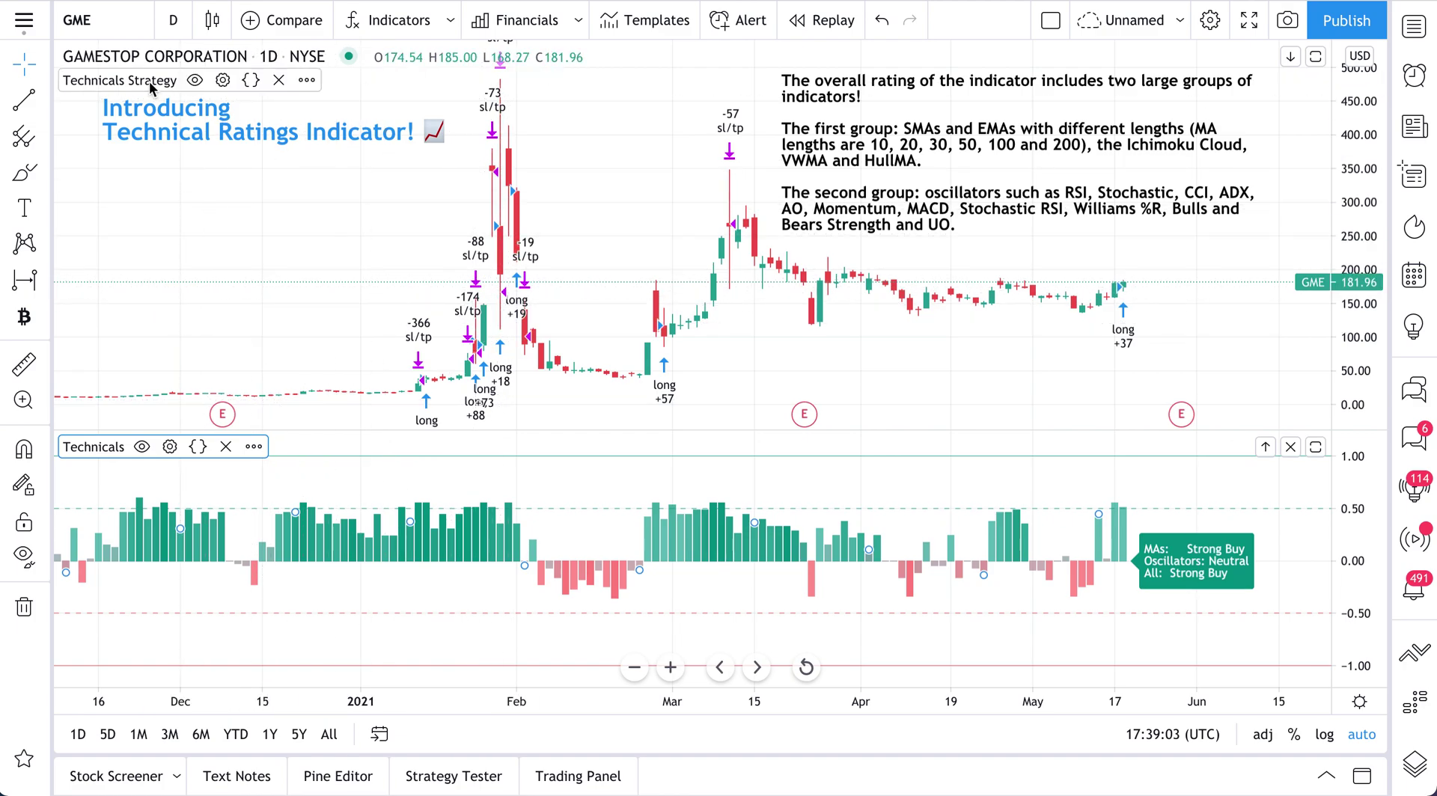
left_click(278, 80)
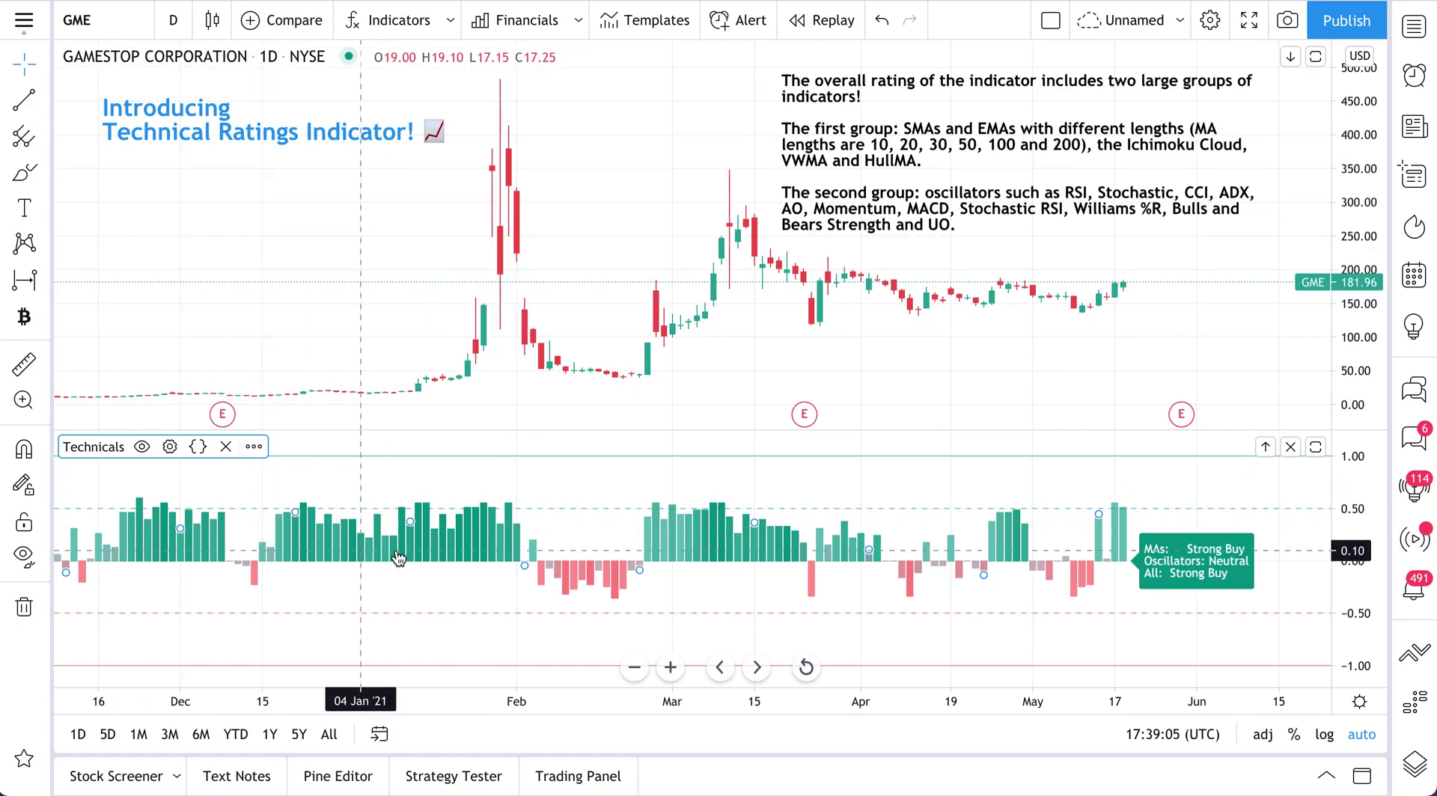